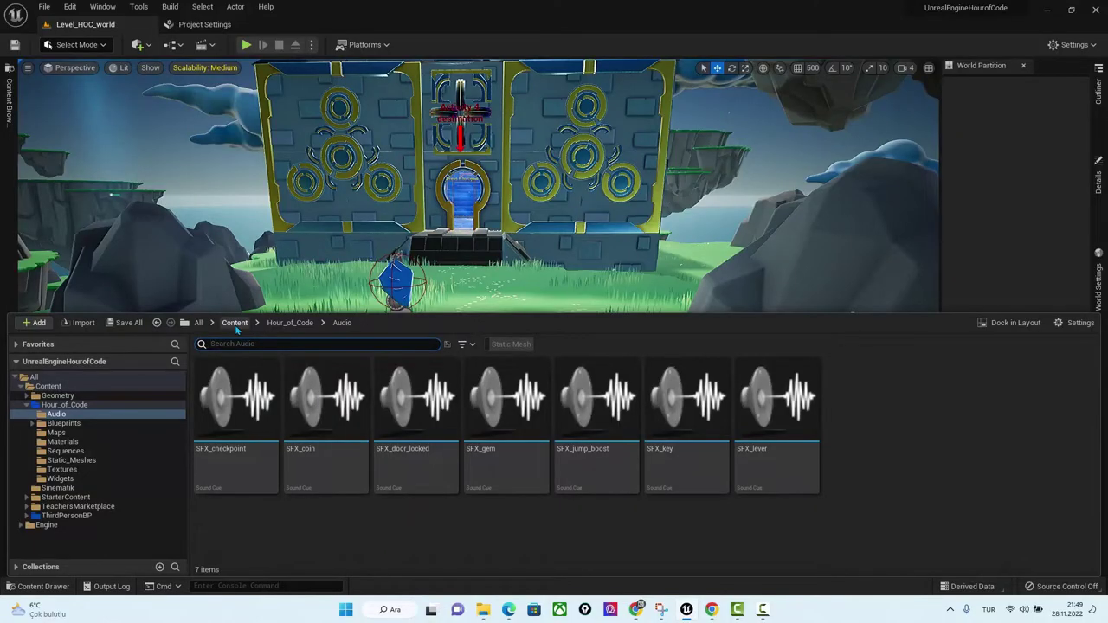
# Browse Content > Hour_of_Code > Blueprints and scroll through its 14 blueprints to BP_Key_activity_4_end.
pyautogui.click(234, 323)
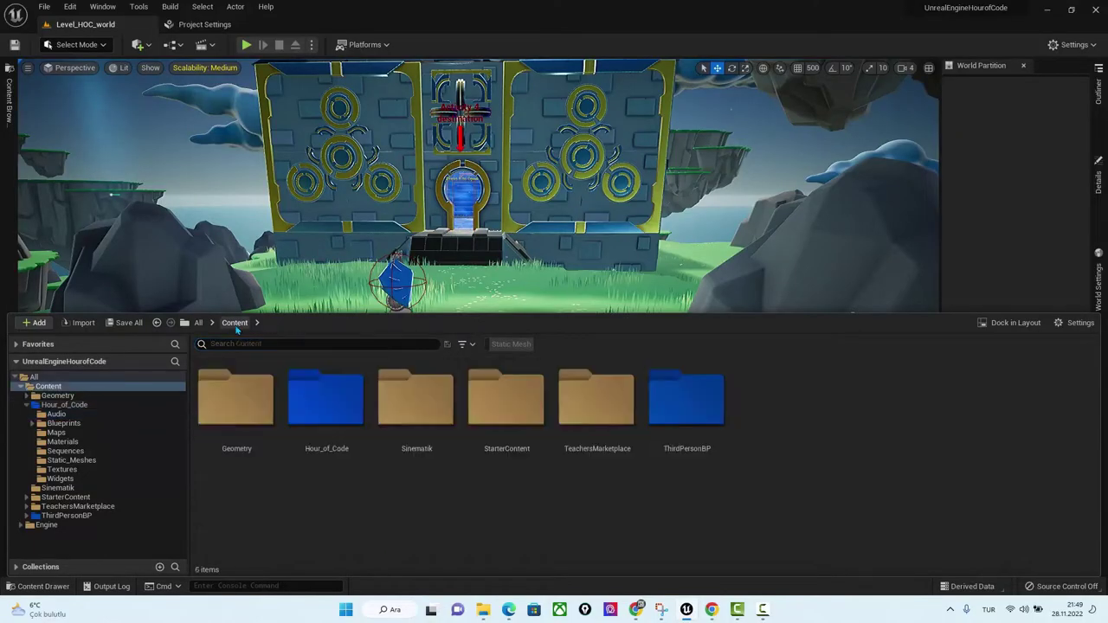
pyautogui.doubleClick(321, 412)
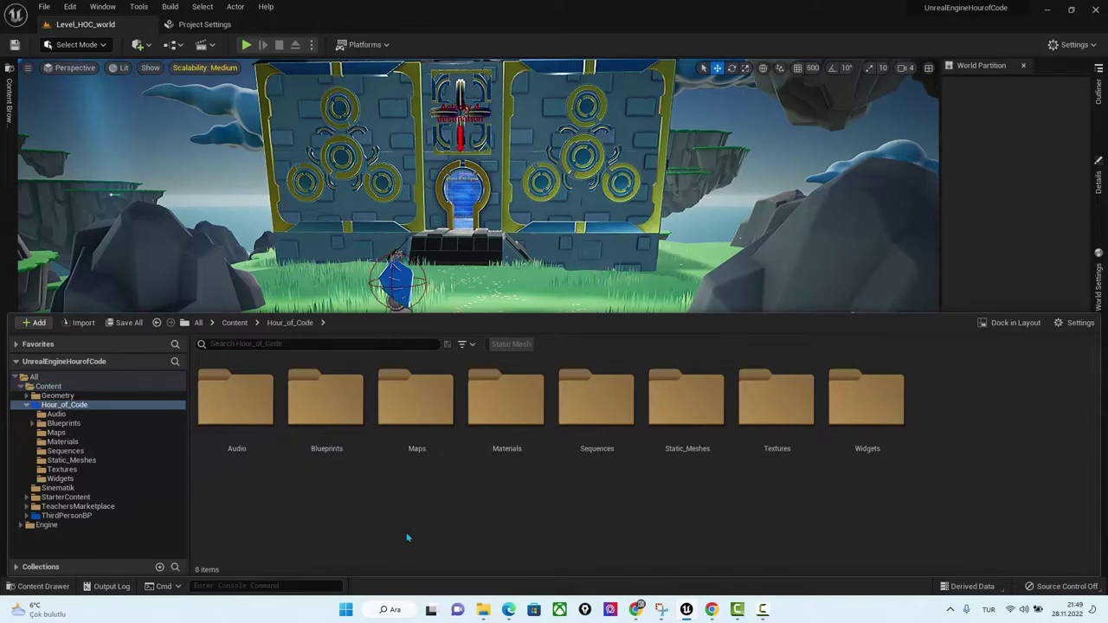
pyautogui.doubleClick(312, 403)
pyautogui.scroll(-1, 554, 435)
pyautogui.scroll(1, 737, 482)
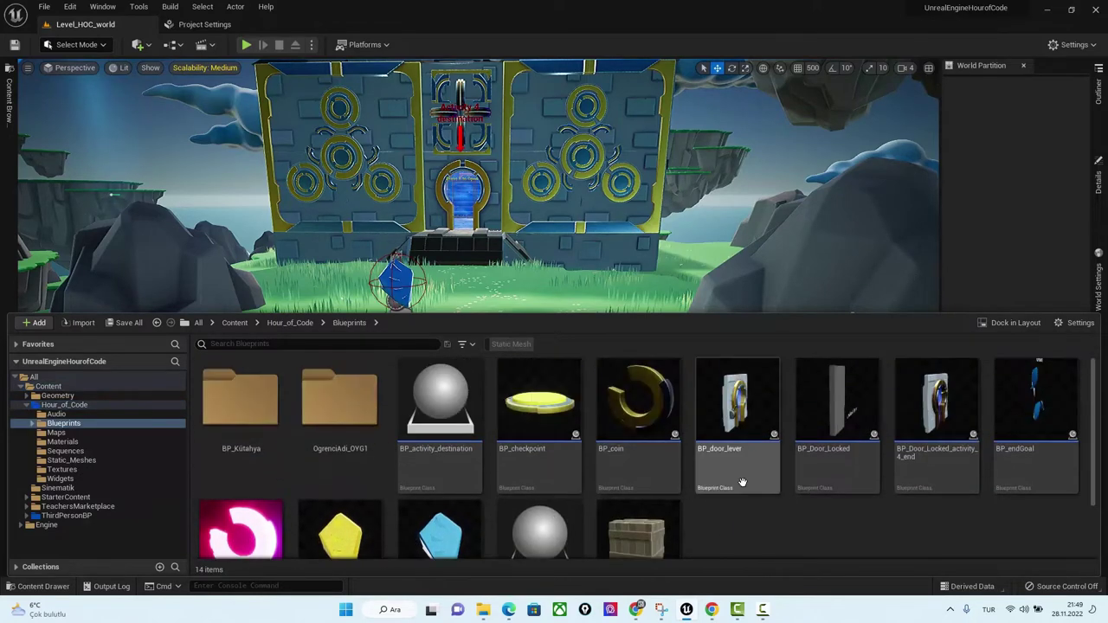
pyautogui.scroll(-1, 416, 472)
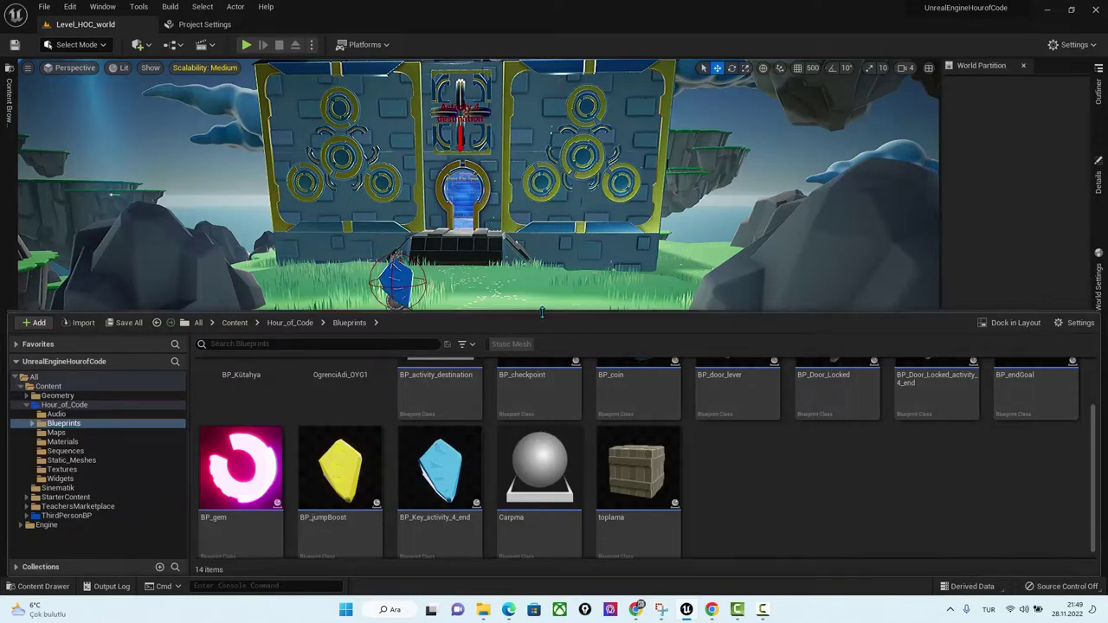
pyautogui.rightClick(516, 302)
# Play from here and walk the character up to the portal door showing Press E to Open.
pyautogui.click(563, 286)
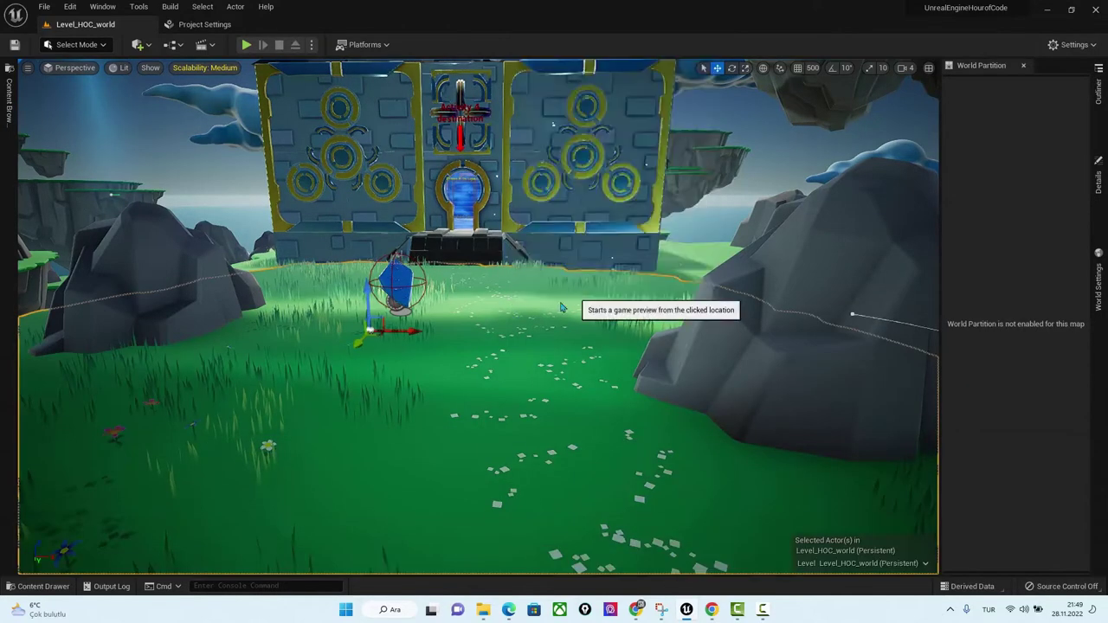
pyautogui.press('w')
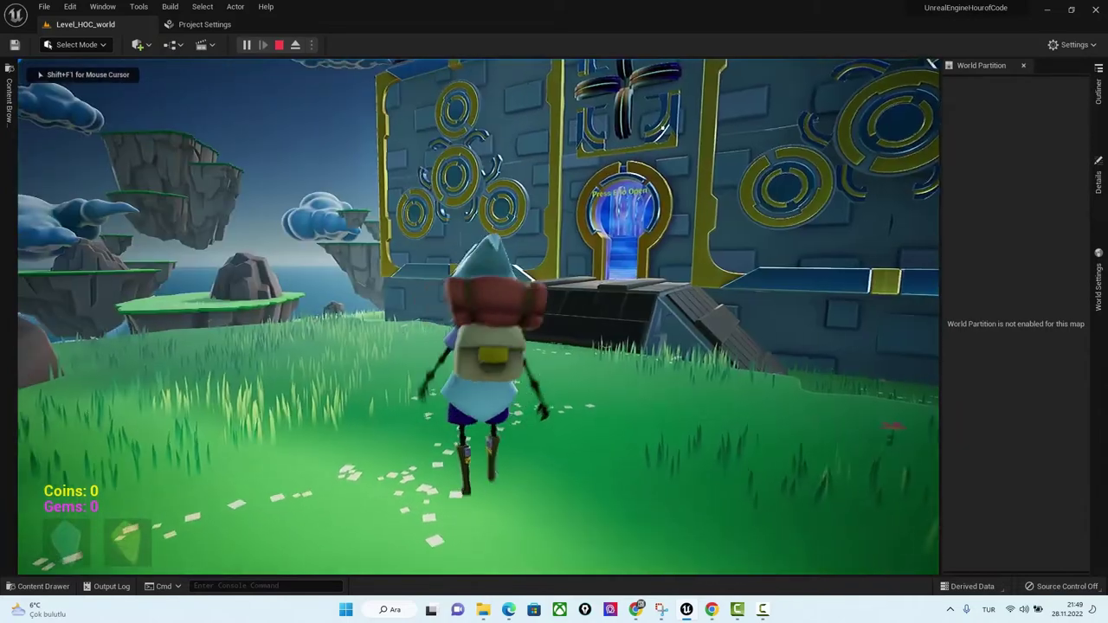
pyautogui.press('w')
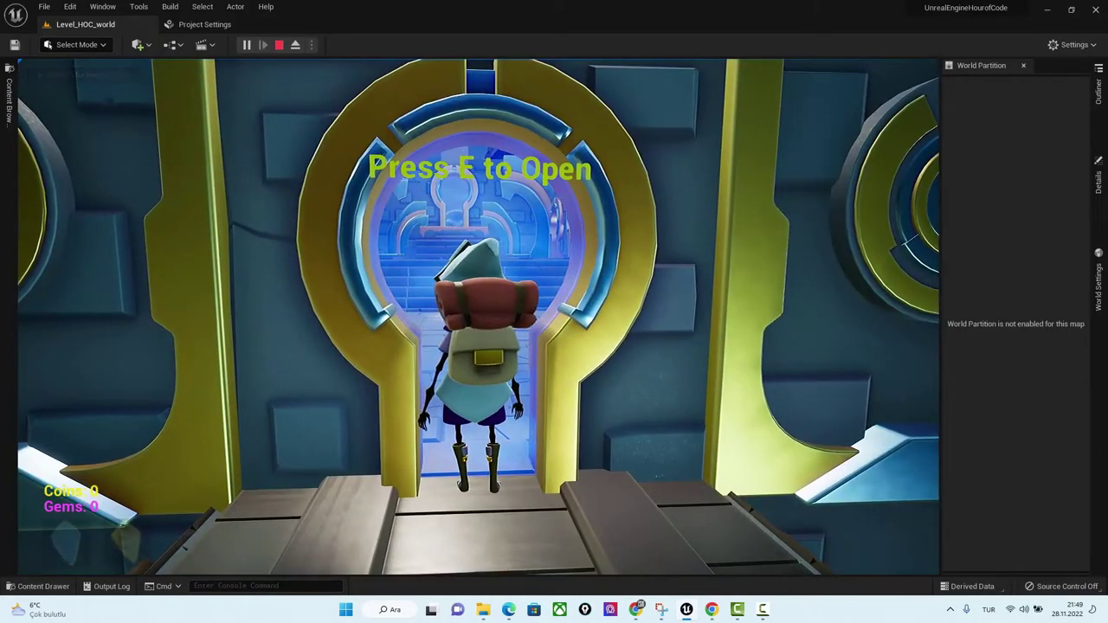
pyautogui.press('s')
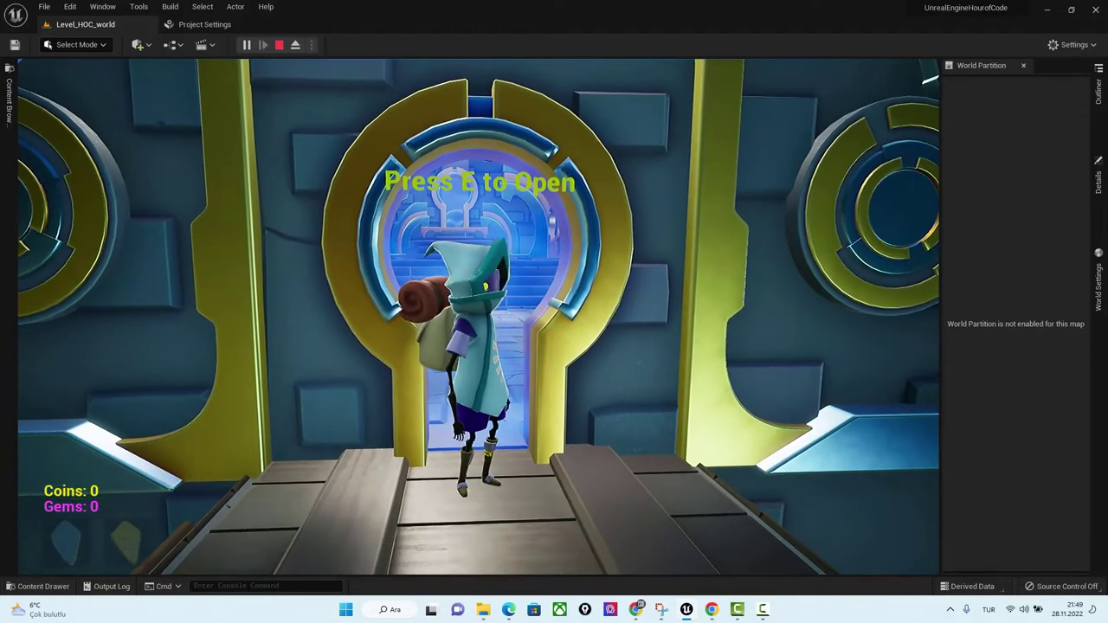
pyautogui.press('w')
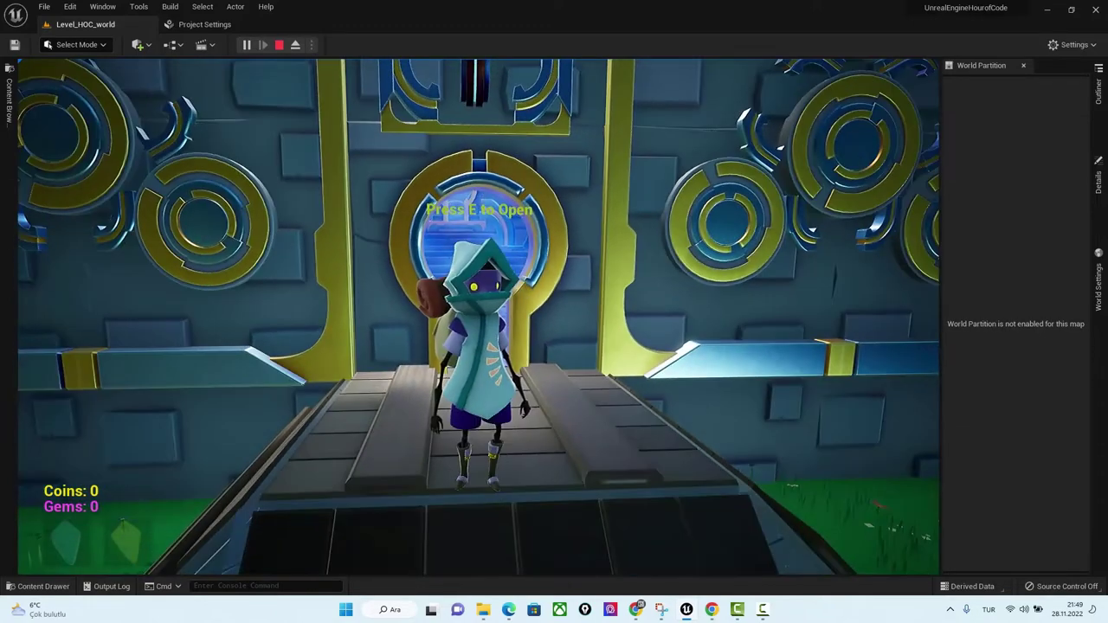
pyautogui.press('w')
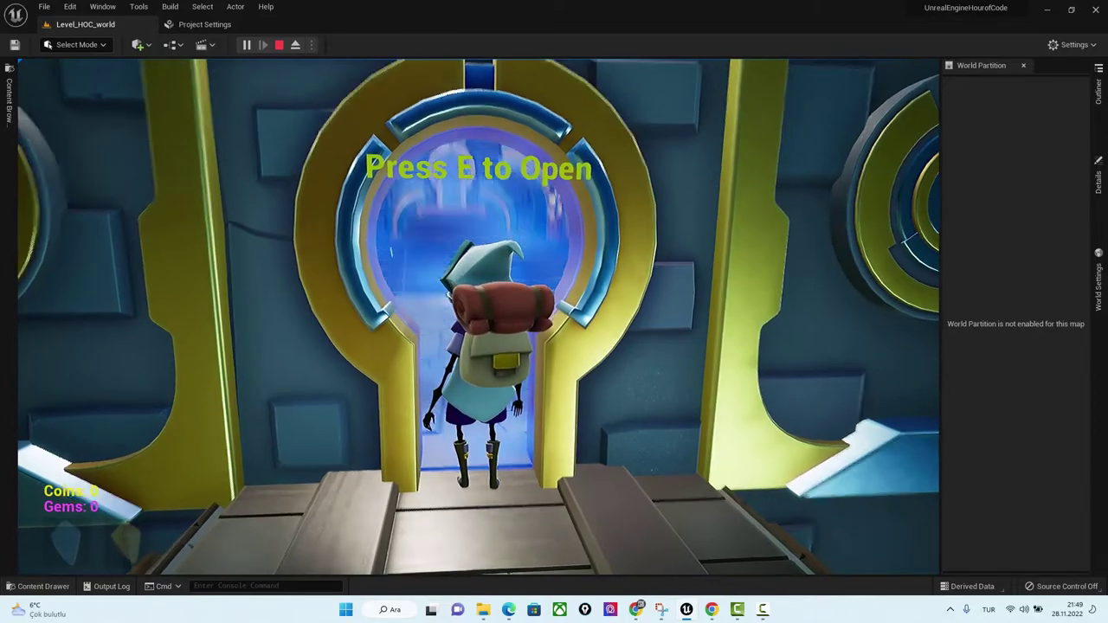
# Run the character off the bridge onto the grass, look around, then stop the preview.
pyautogui.press('s')
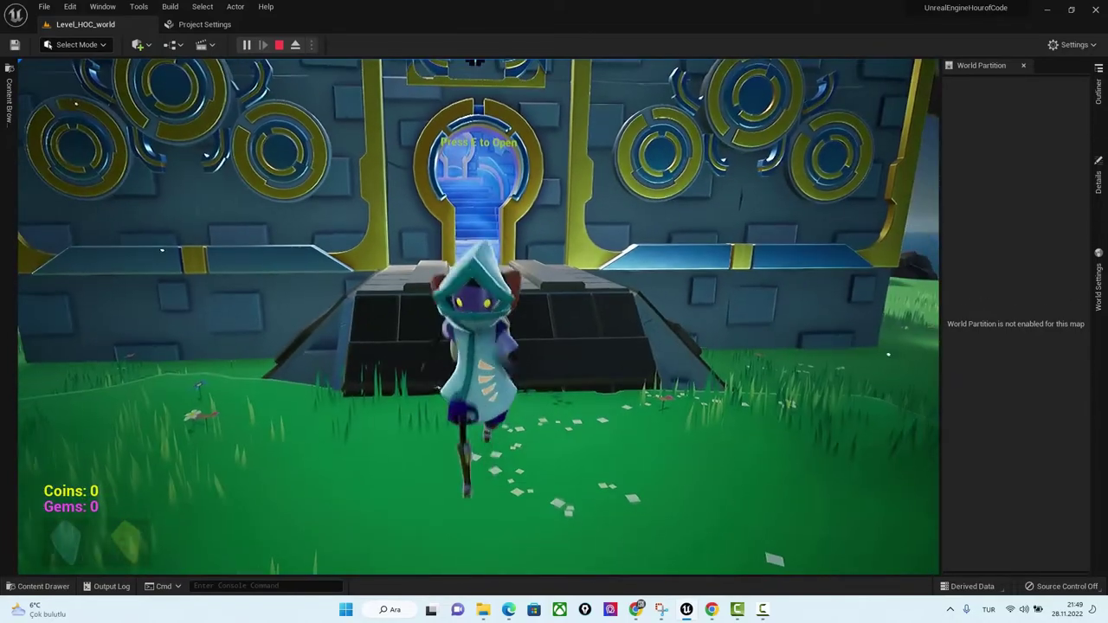
pyautogui.press('w')
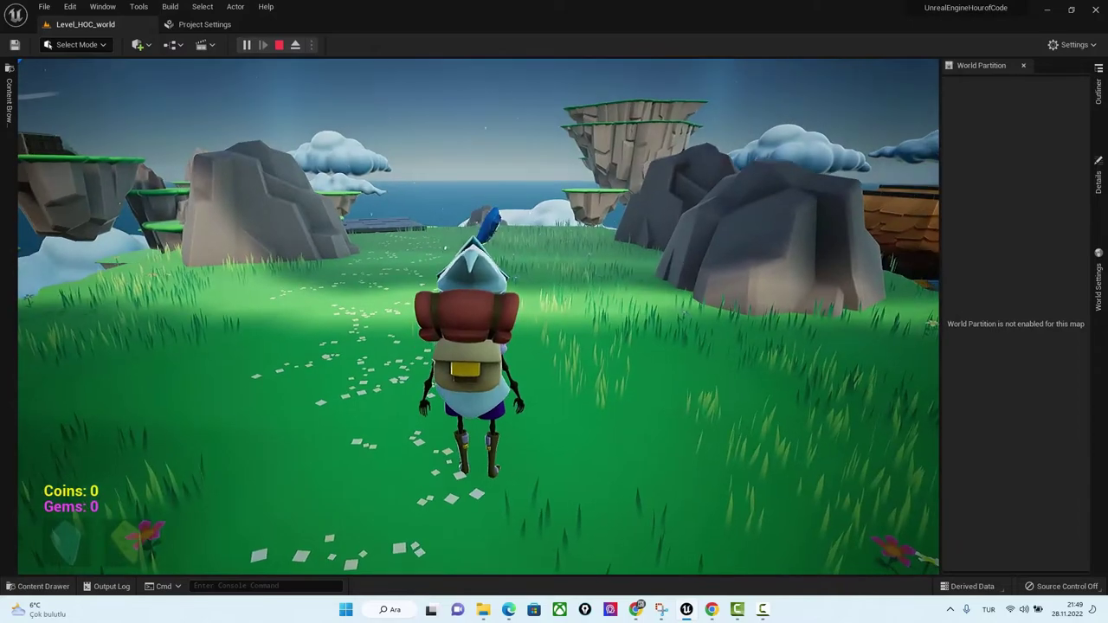
pyautogui.press('d')
pyautogui.press('a')
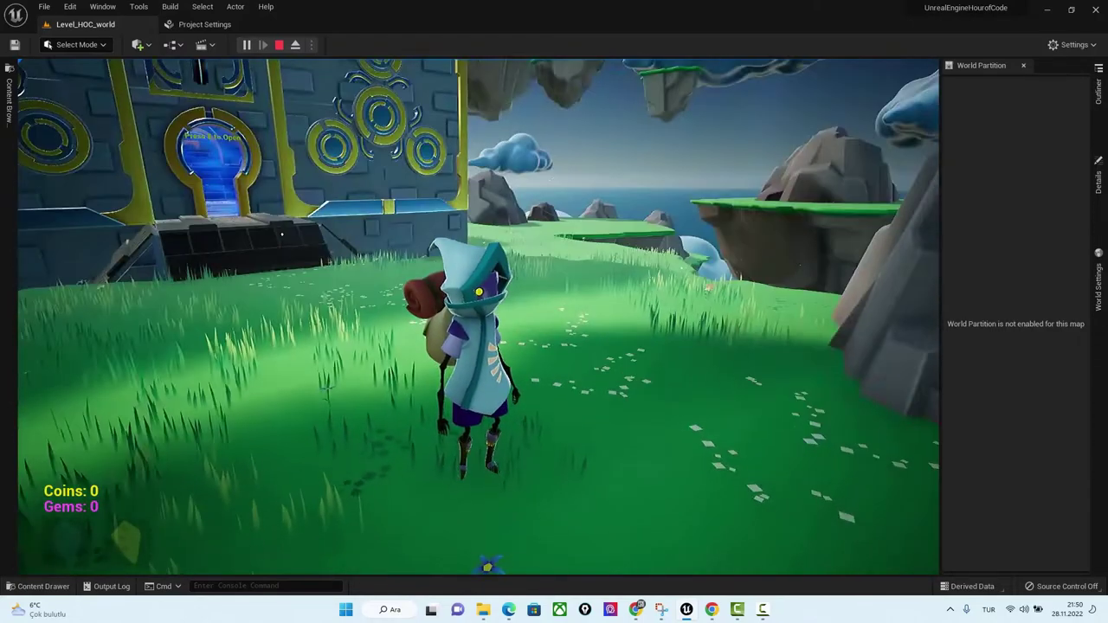
pyautogui.press('w')
pyautogui.press('w')
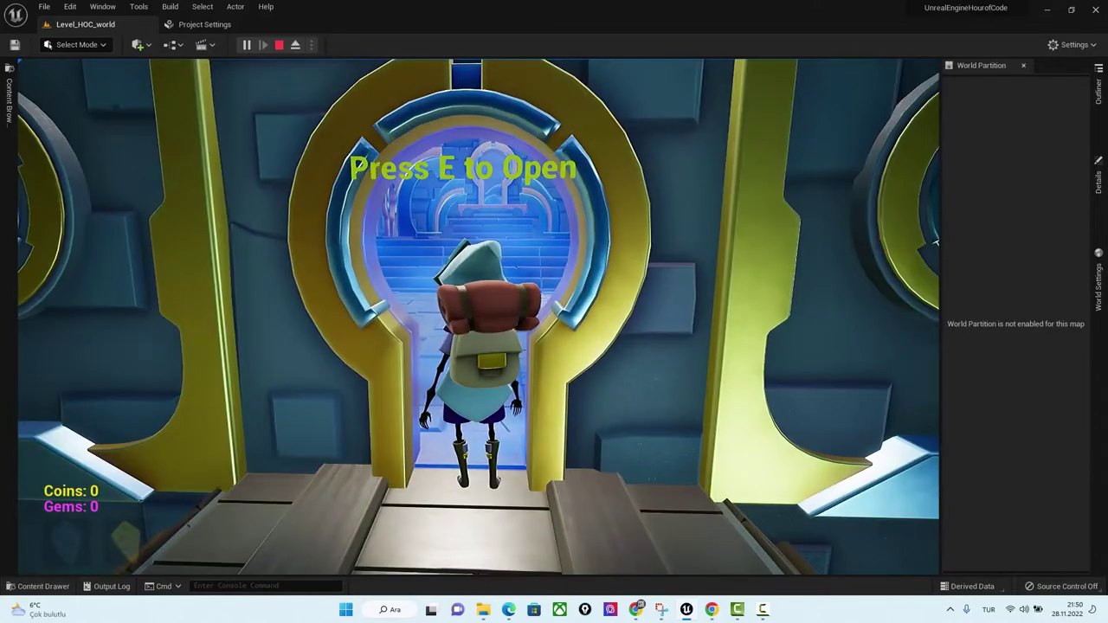
pyautogui.press('Escape')
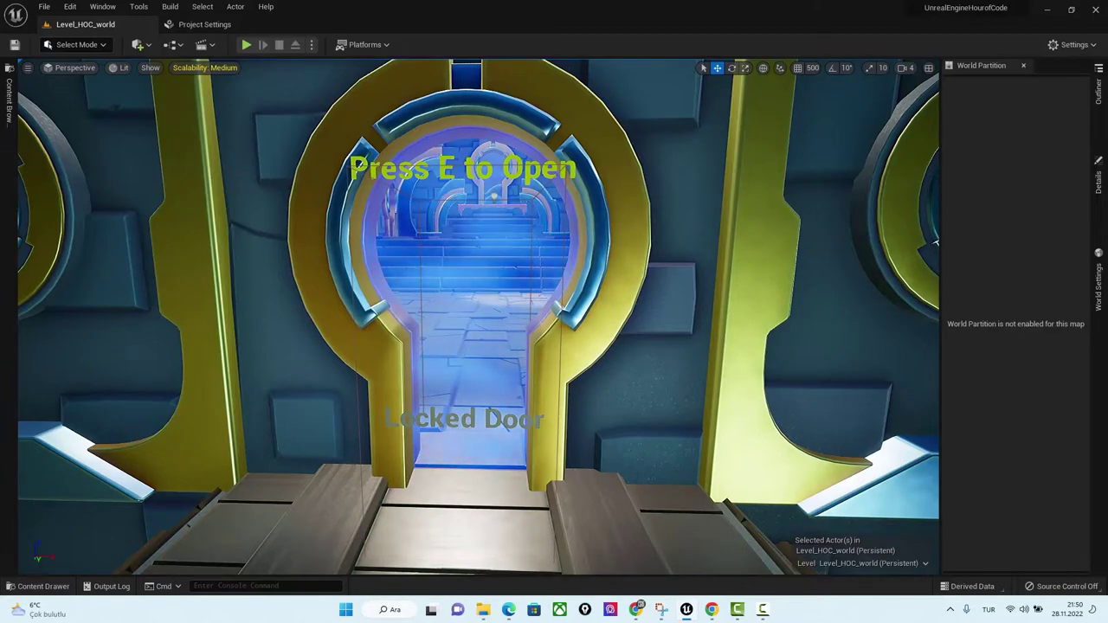
# Focus on the key actor, browse to its asset and open BP_Key_activity_4_end's Viewport.
pyautogui.scroll(-5, 478, 317)
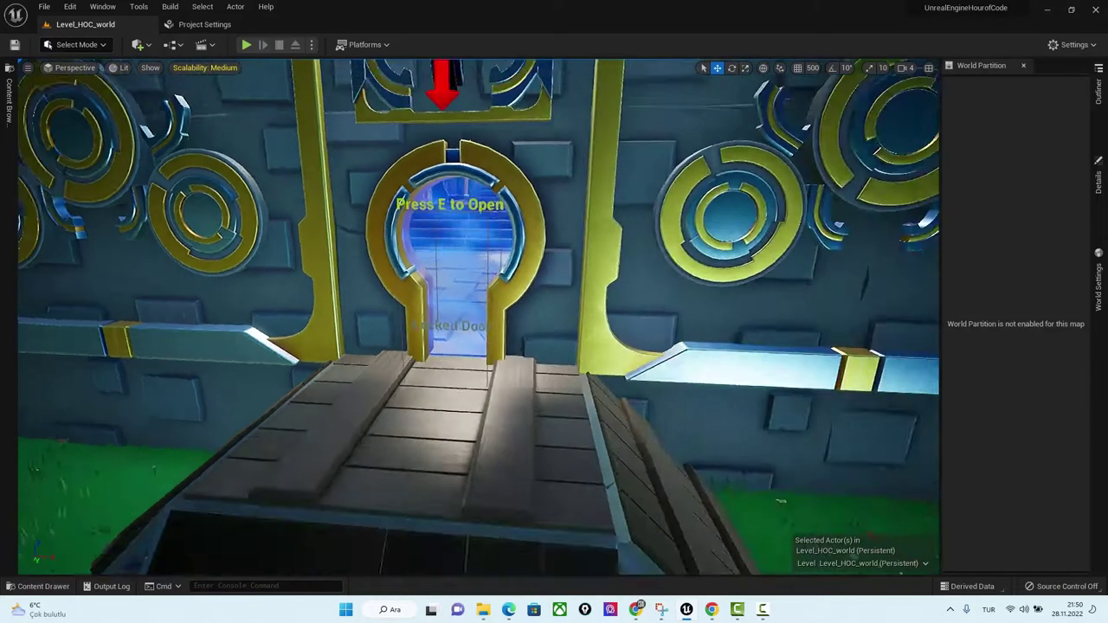
pyautogui.press('f')
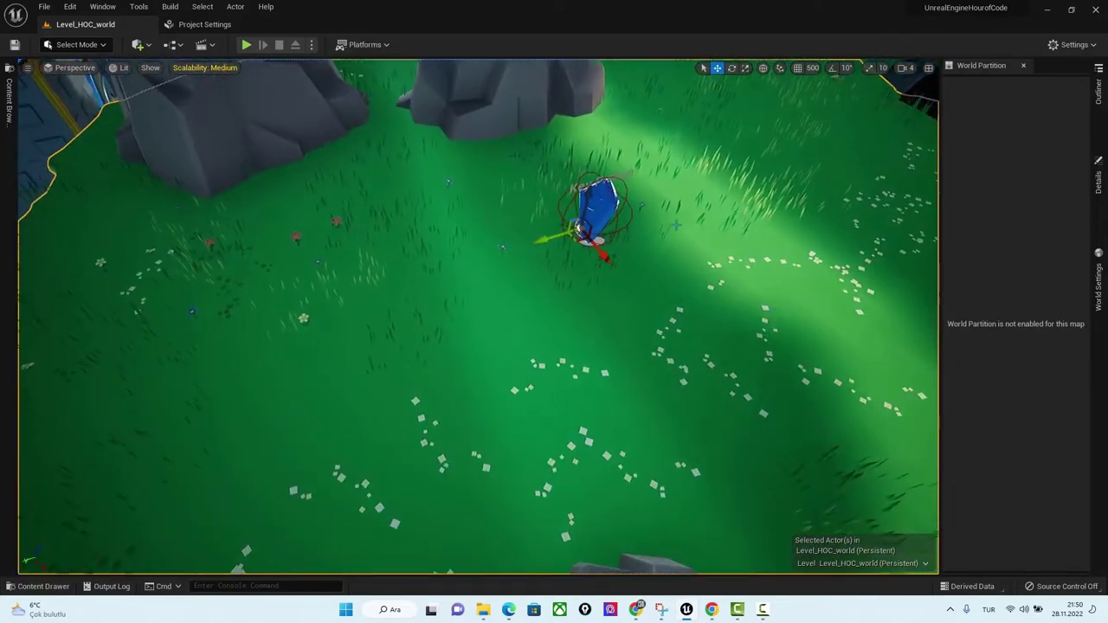
pyautogui.rightClick(615, 202)
pyautogui.click(663, 227)
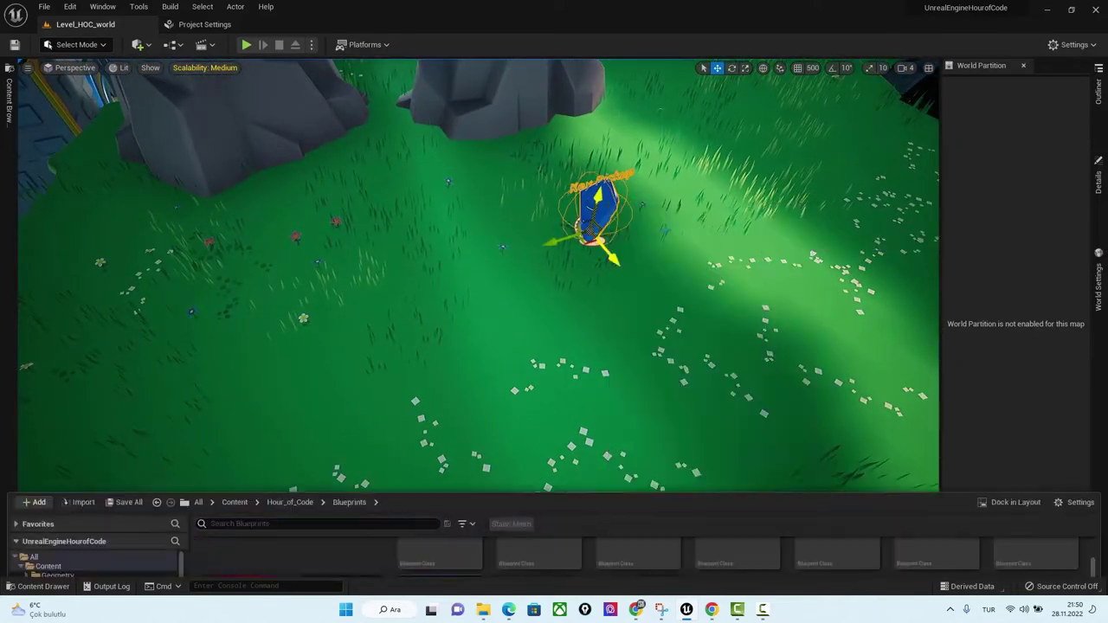
pyautogui.moveTo(591, 438); pyautogui.dragTo(591, 332)
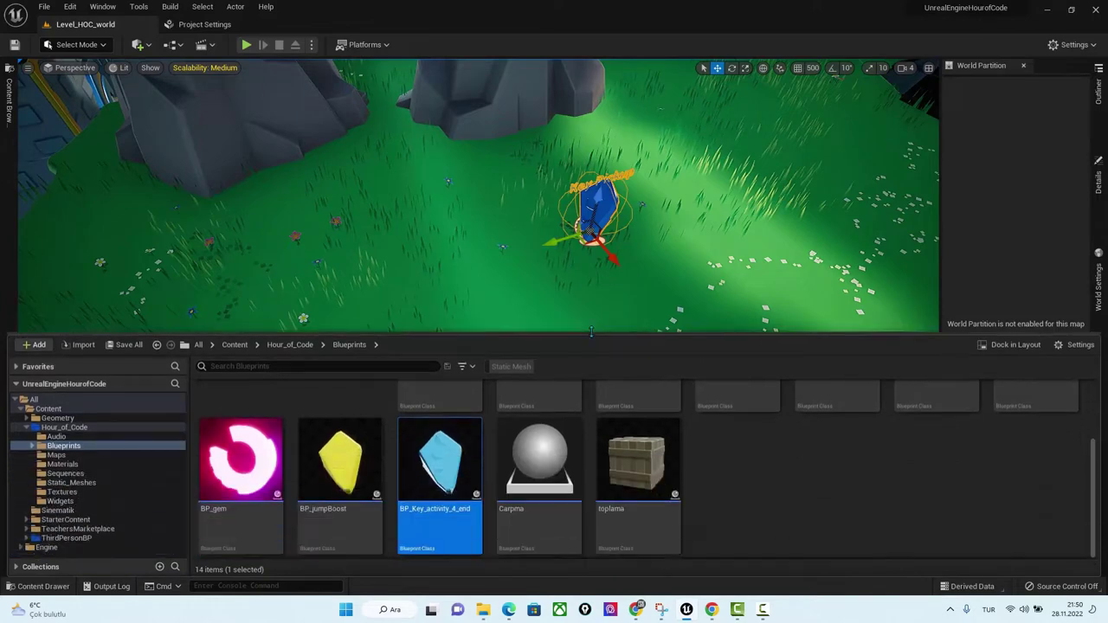
pyautogui.doubleClick(442, 463)
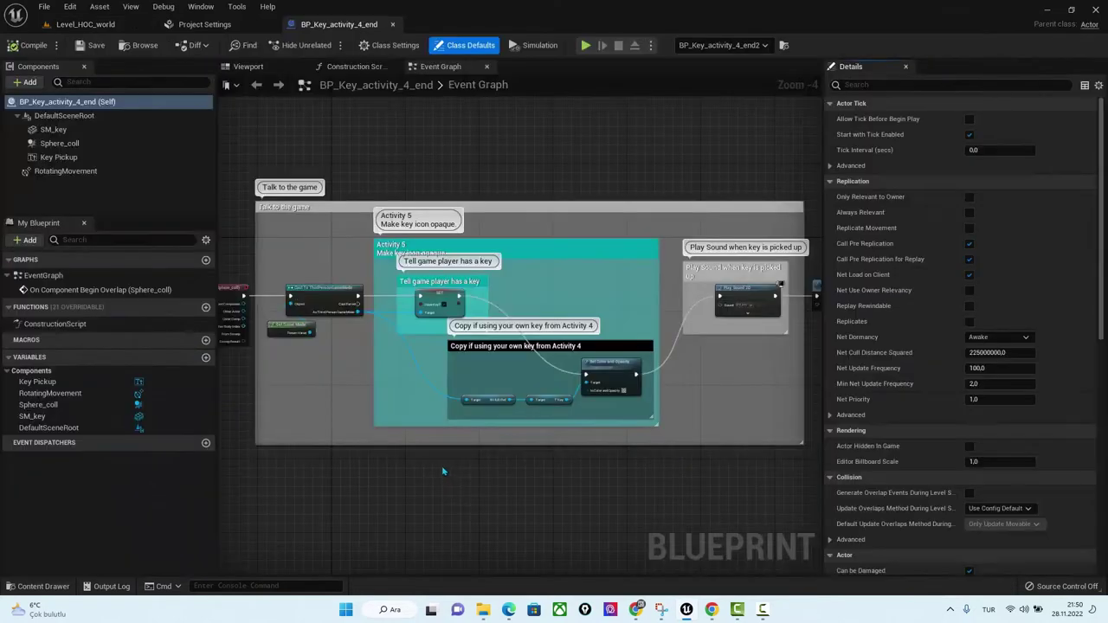
pyautogui.scroll(3, 712, 129)
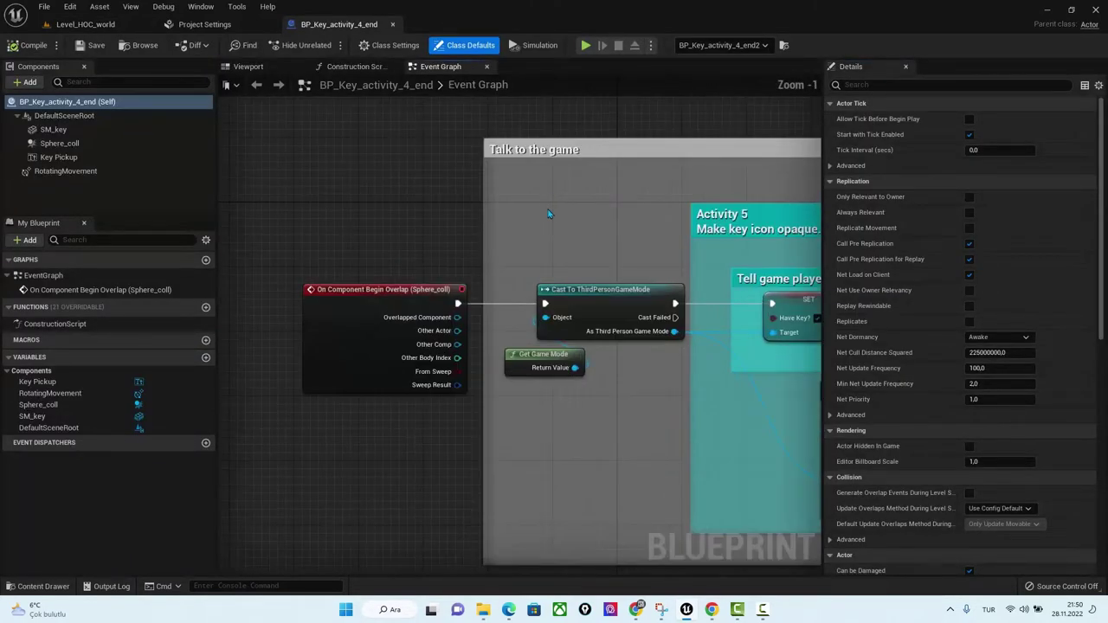
pyautogui.click(249, 66)
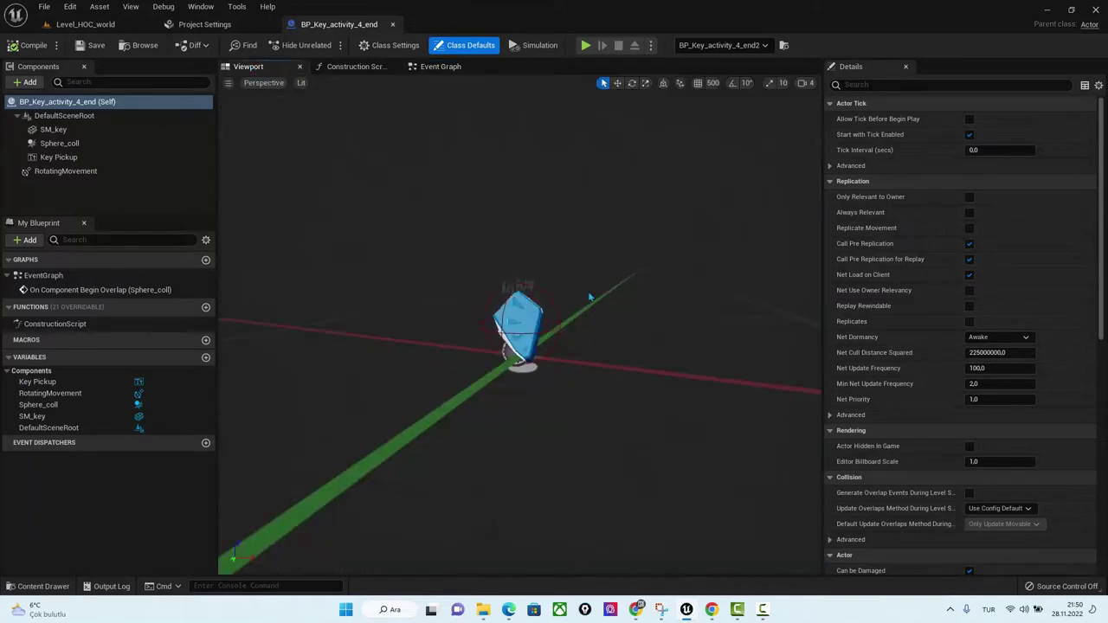
# Select the root actor and SM_key mesh, viewing the static mesh choices without changing them.
pyautogui.scroll(5, 509, 371)
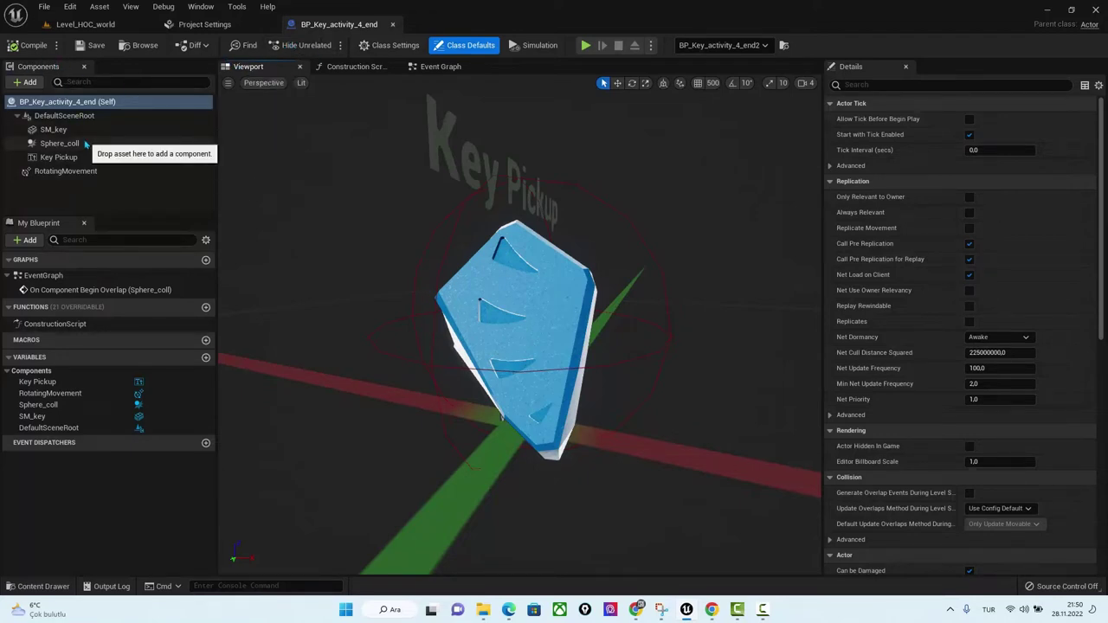
pyautogui.click(61, 102)
pyautogui.click(546, 263)
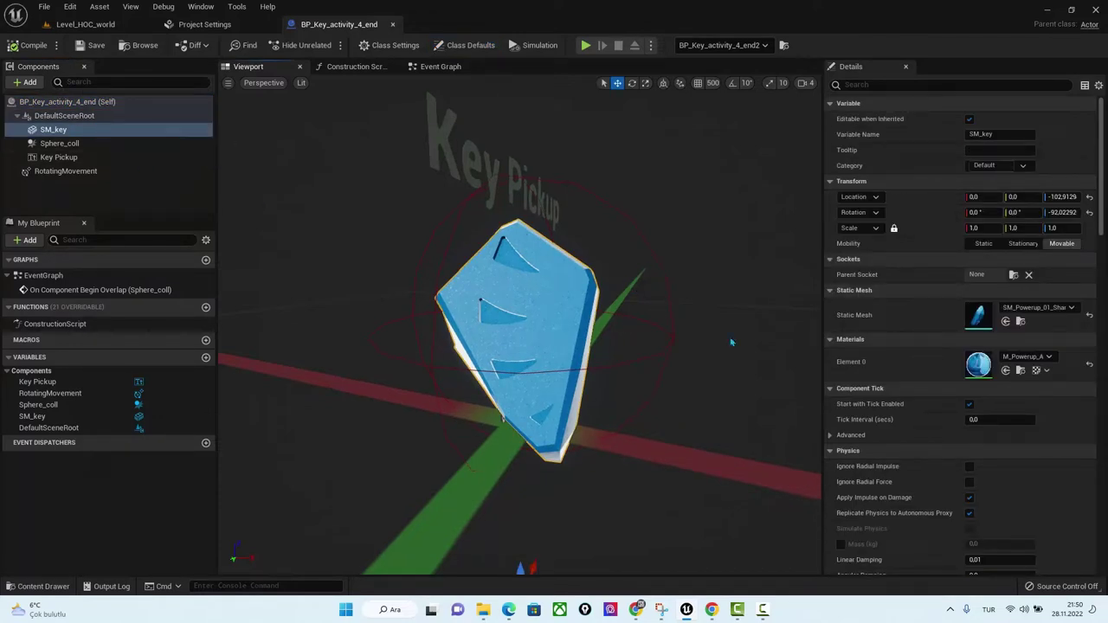
pyautogui.click(36, 84)
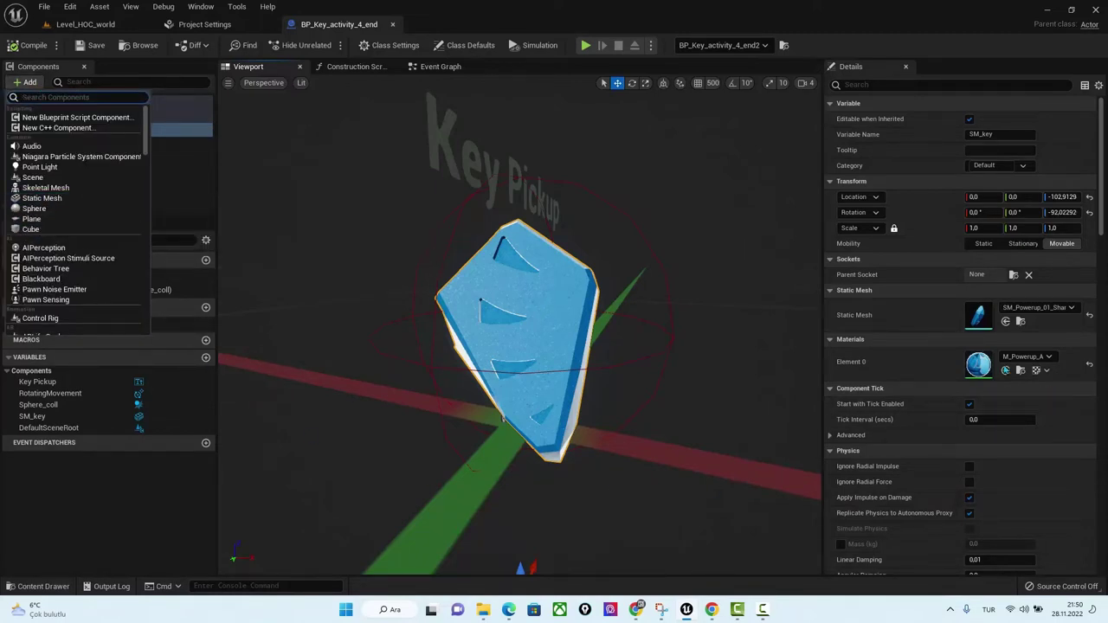
pyautogui.click(1038, 307)
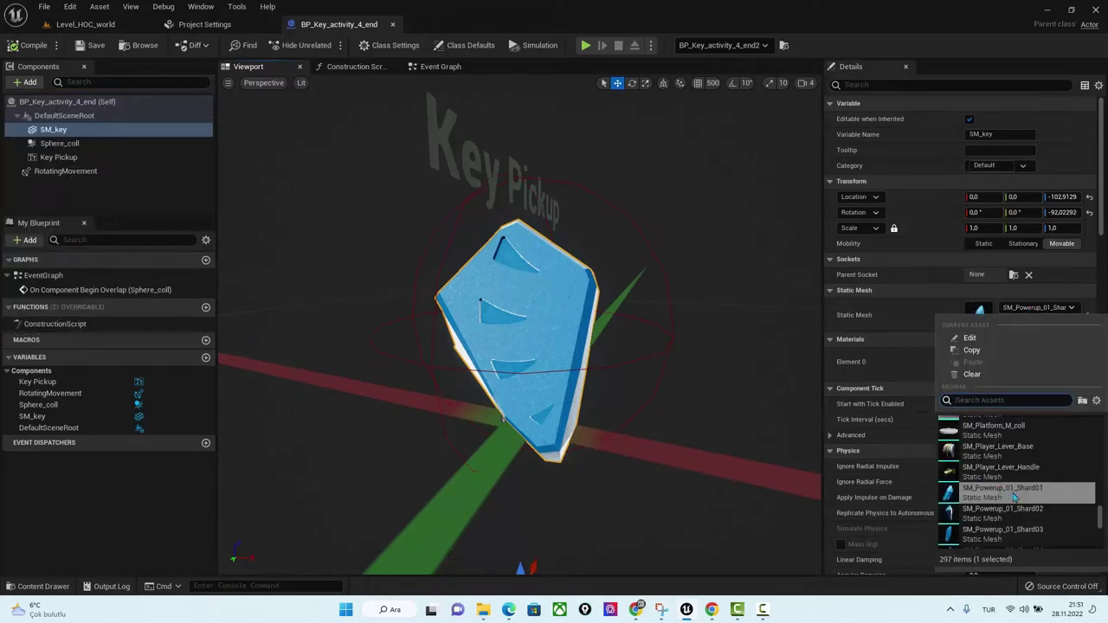
pyautogui.click(922, 325)
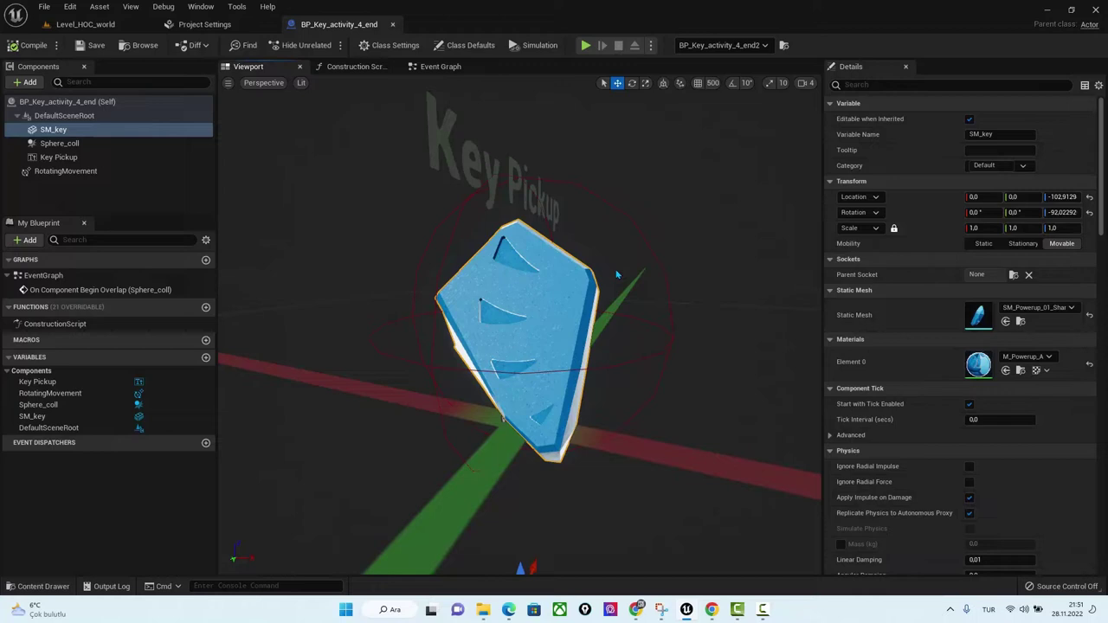
# Select Key Pickup and Sphere_coll, then search 'col' in the Add component list.
pyautogui.click(514, 175)
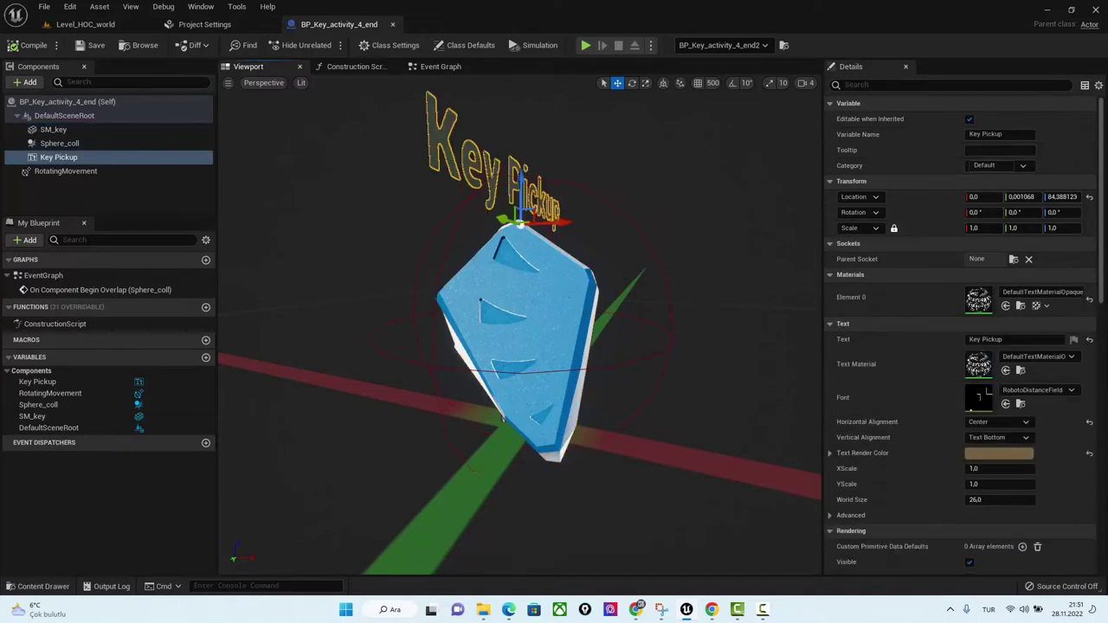
pyautogui.click(577, 187)
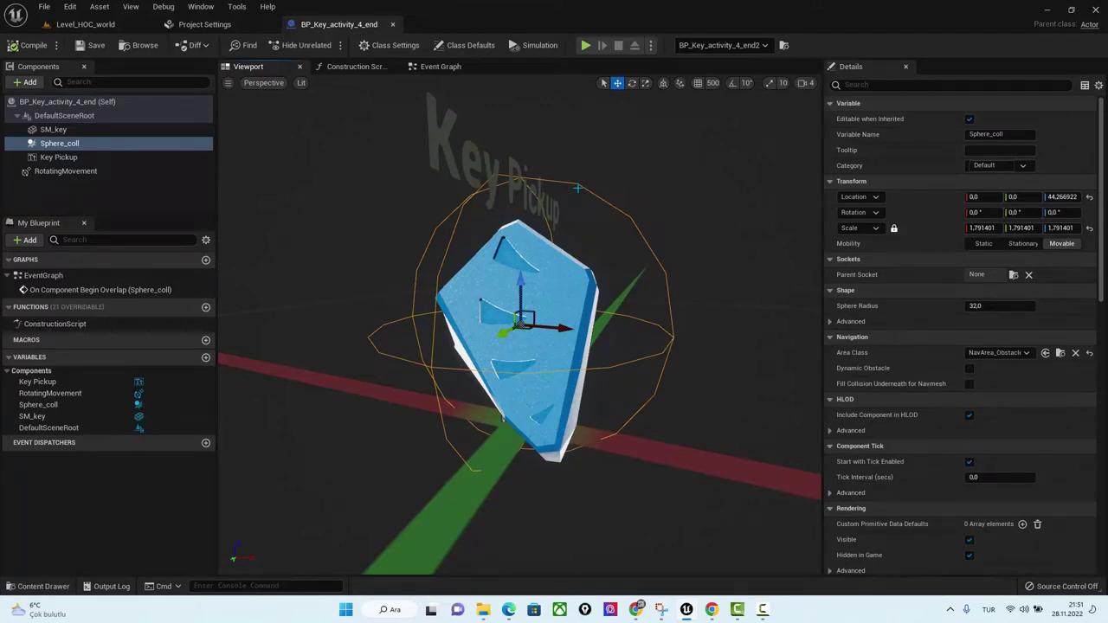
pyautogui.click(25, 82)
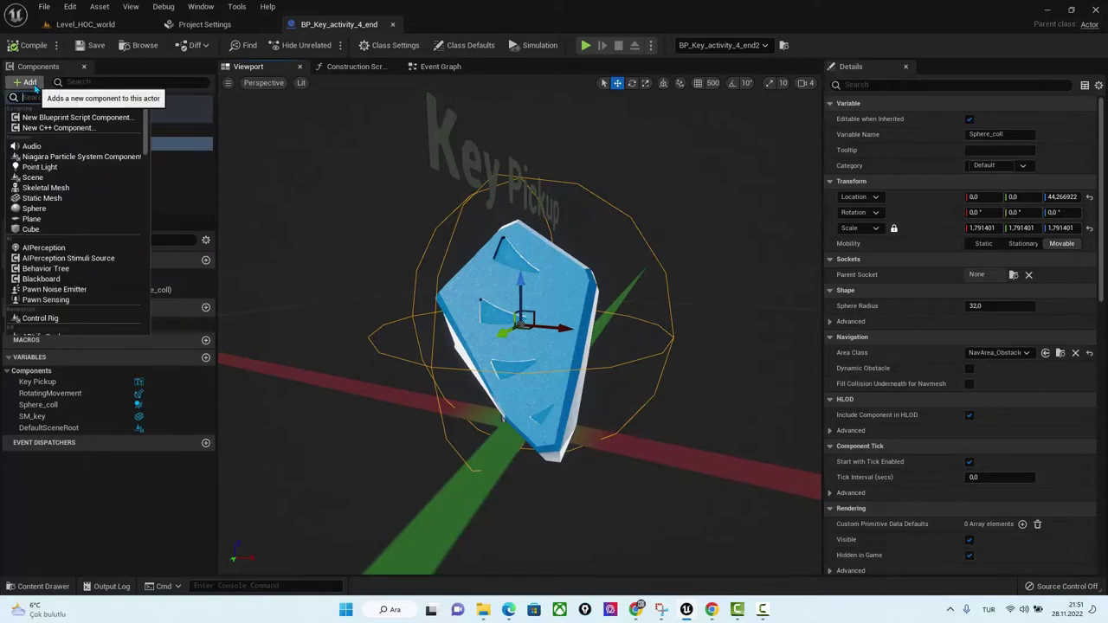
pyautogui.write('col')
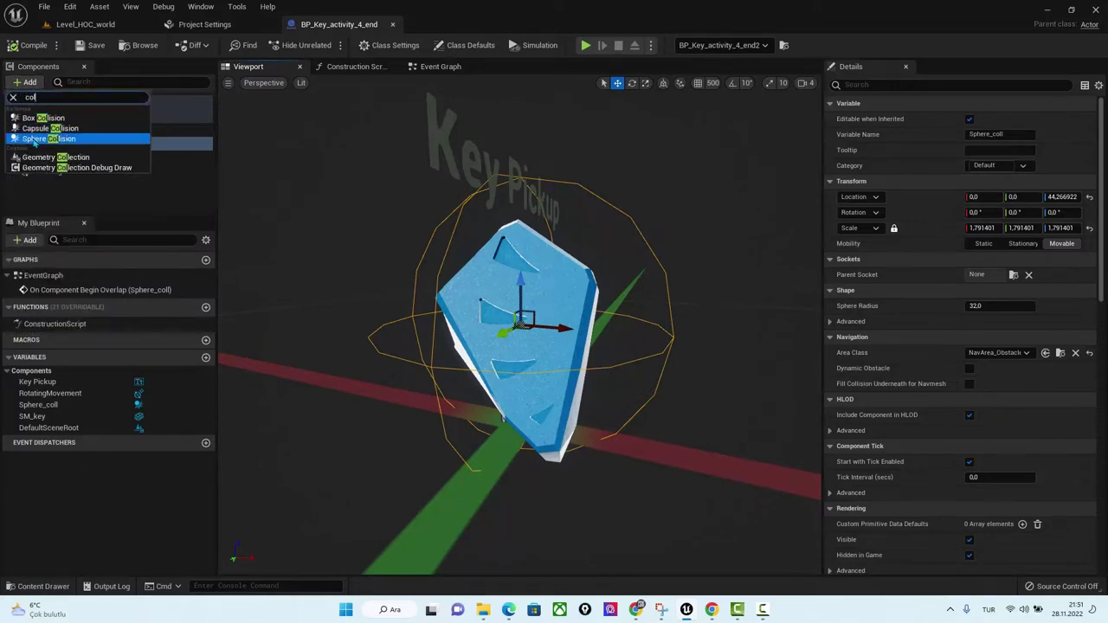
pyautogui.click(175, 188)
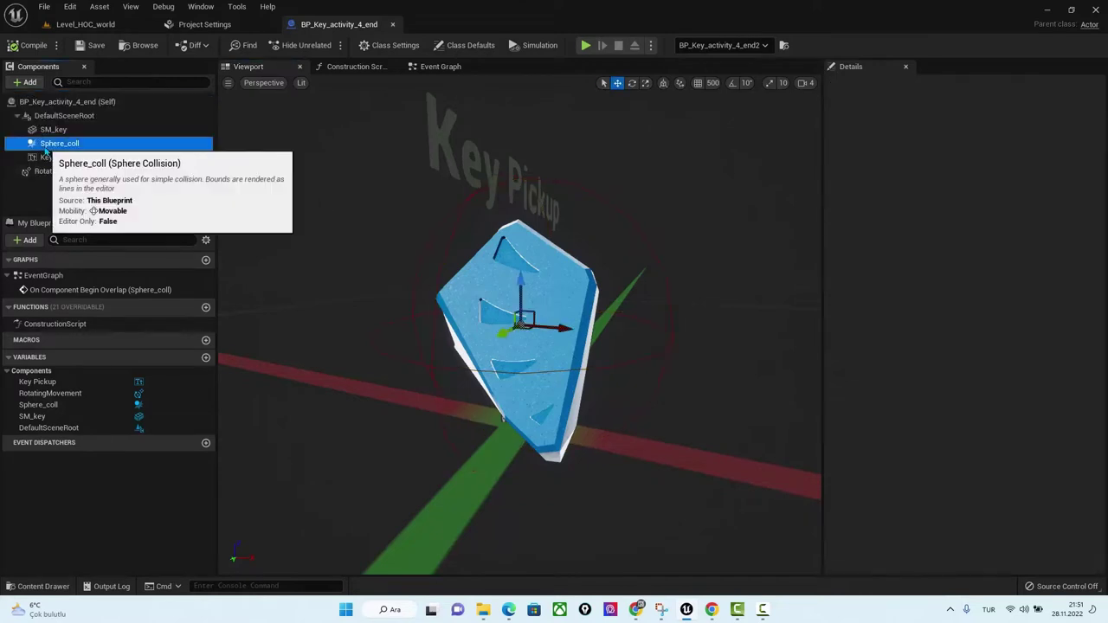
# Inspect Sphere_coll's radius of 32, then RotatingMovement's rotation rate of 0, 0, 180.
pyautogui.click(165, 143)
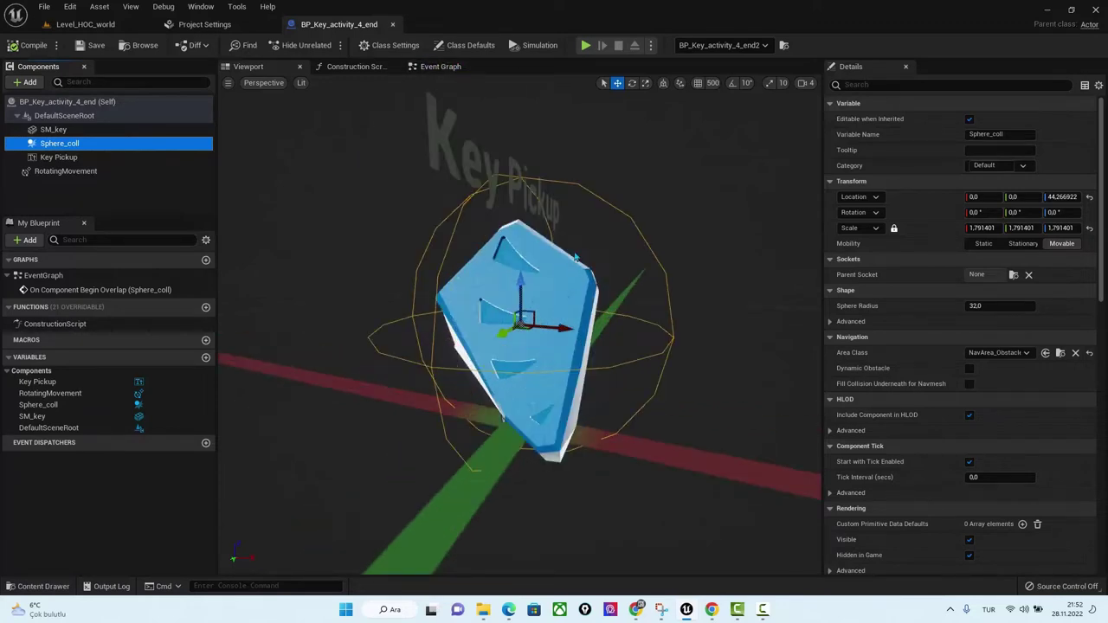
pyautogui.click(66, 170)
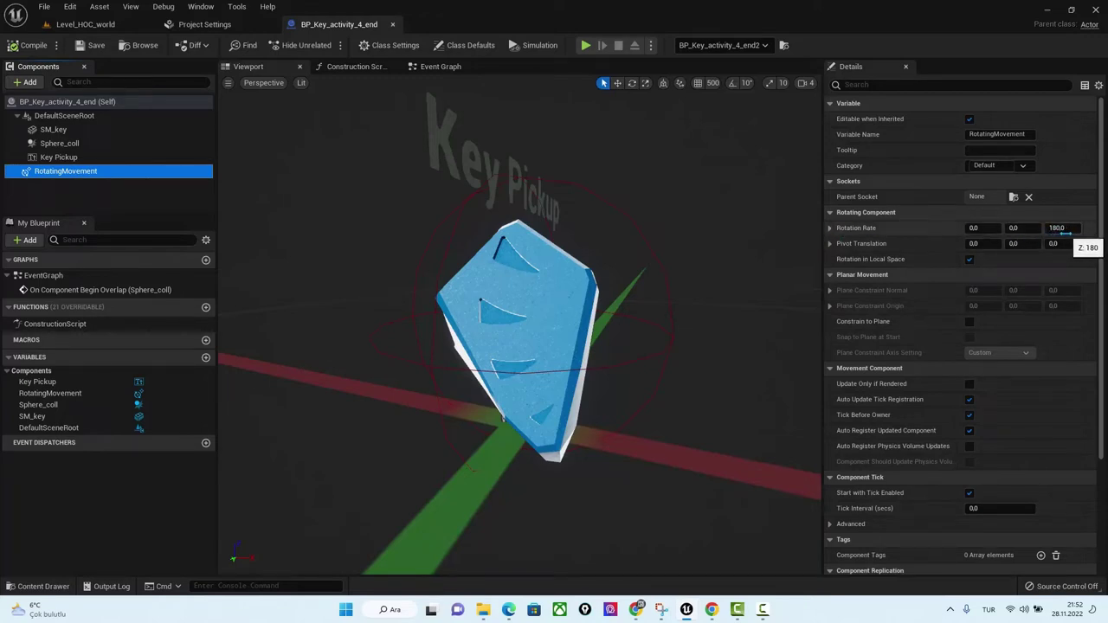
# Show the key's Event Graph, trying a SET to Play Sound 2D link and undoing it.
pyautogui.click(442, 67)
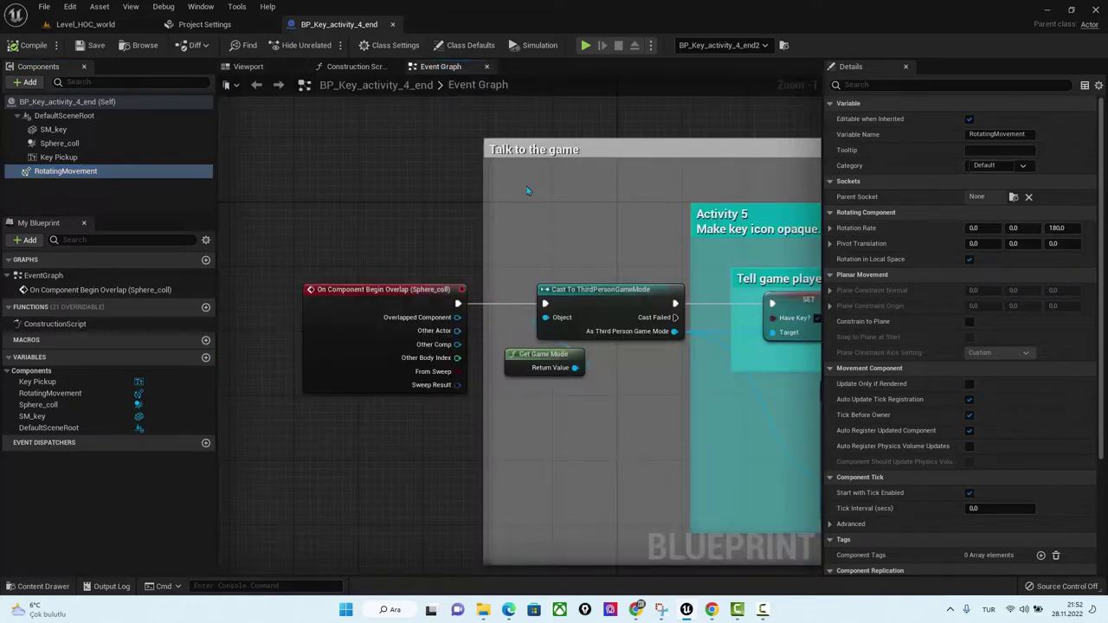
pyautogui.scroll(-2, 430, 140)
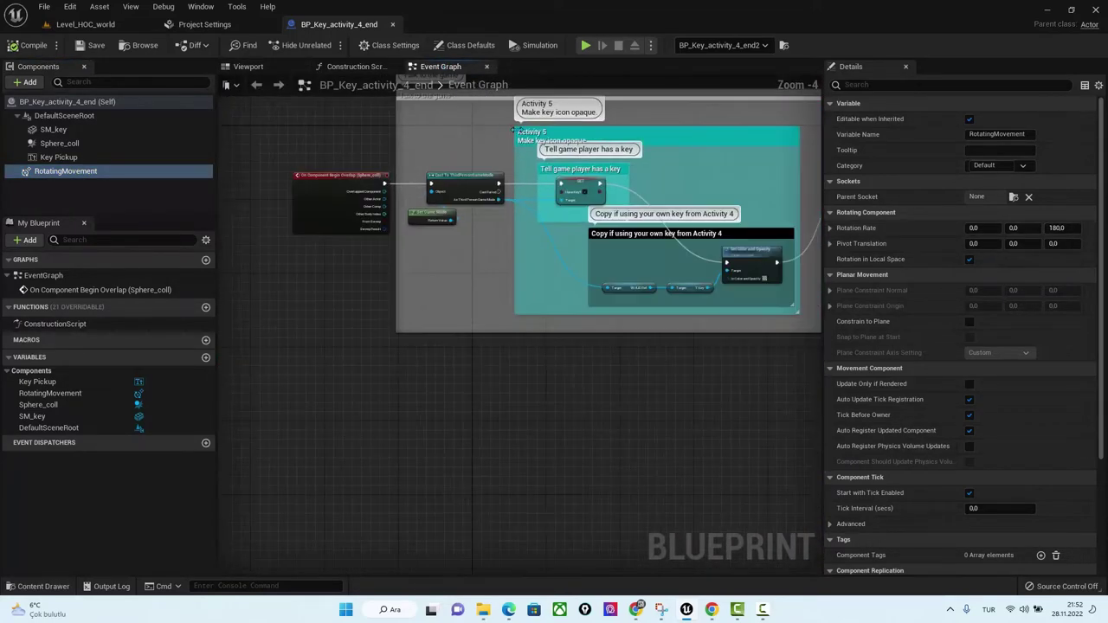
pyautogui.scroll(-2, 444, 162)
pyautogui.scroll(1, 465, 238)
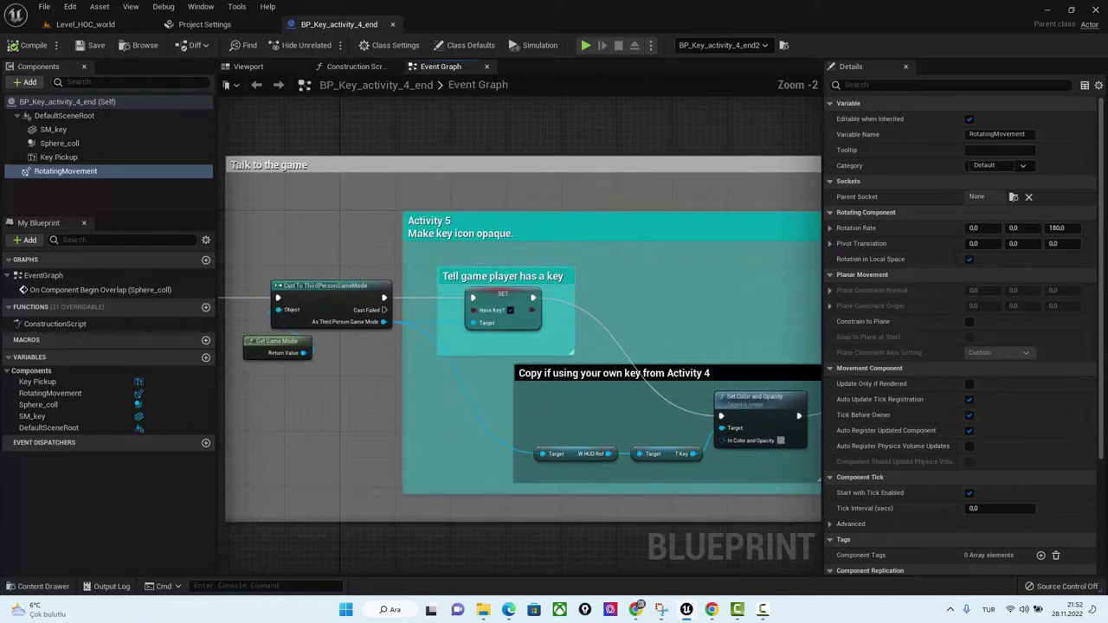
pyautogui.scroll(1, 374, 278)
pyautogui.moveTo(331, 279); pyautogui.dragTo(719, 278)
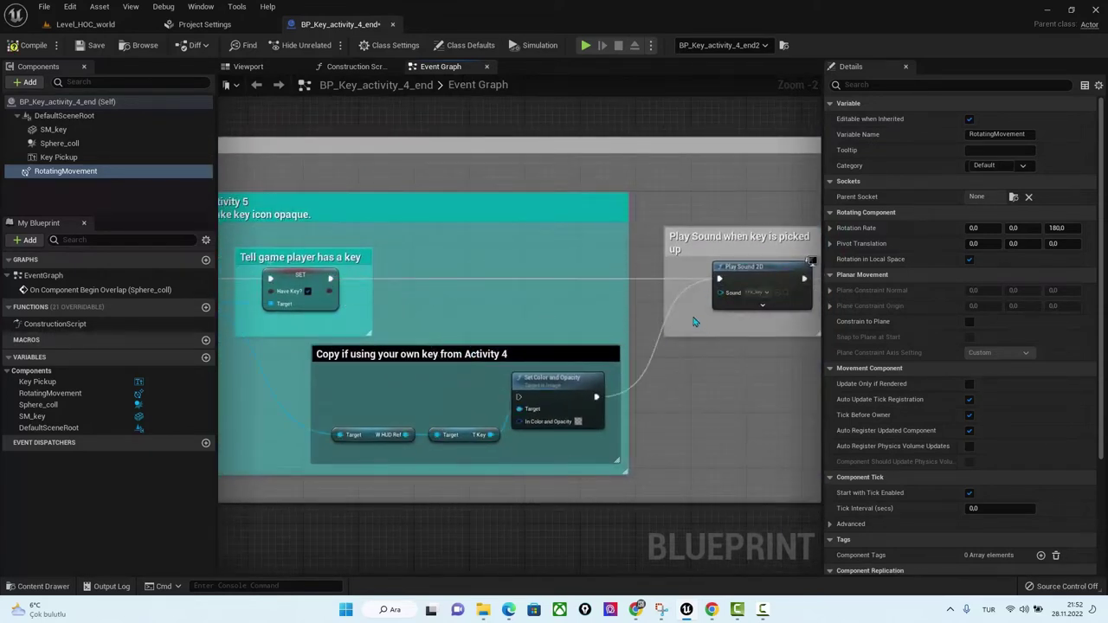
pyautogui.hotkey('ctrl', 'z')
# Pan across the overlap, cast and Activity 5 nodes, then open the Blueprints content drawer.
pyautogui.moveTo(462, 163); pyautogui.dragTo(886, 127, button='right')
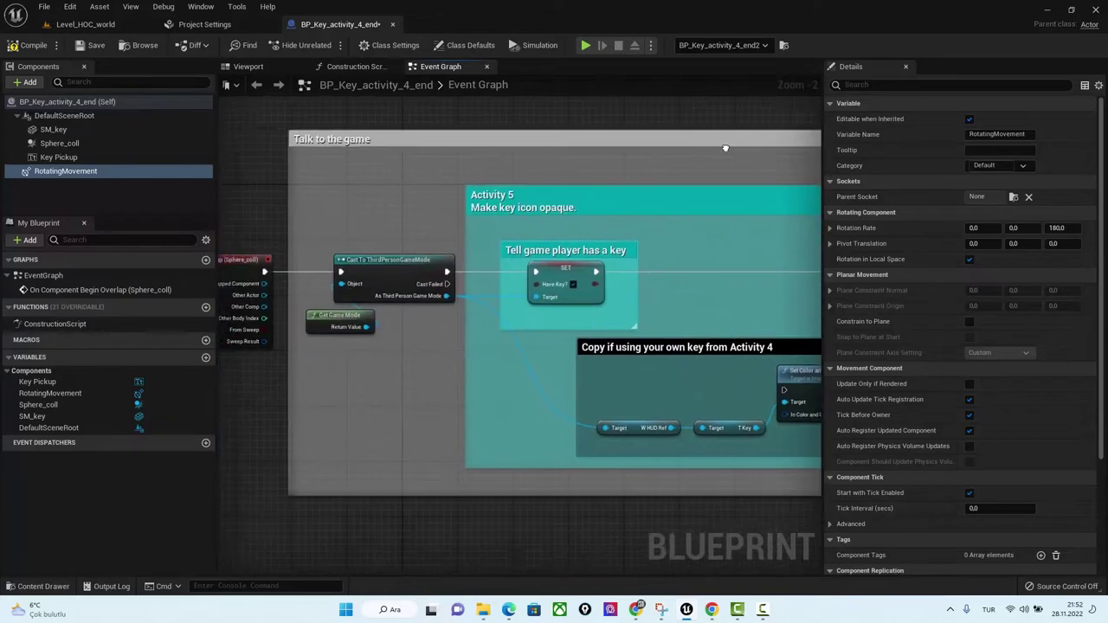
pyautogui.scroll(2, 362, 226)
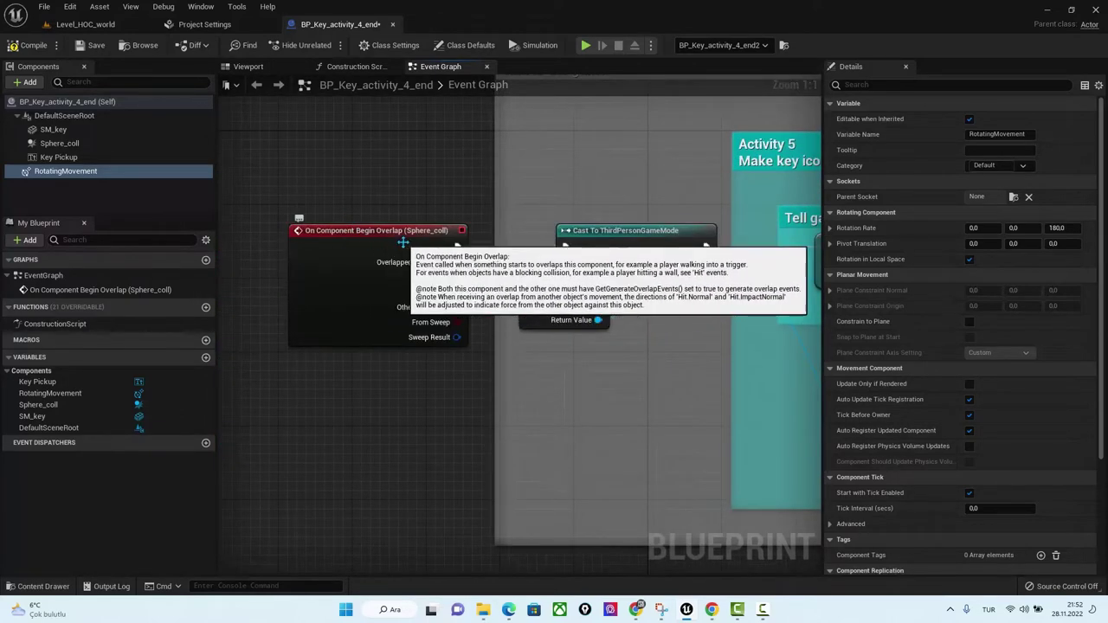
pyautogui.moveTo(654, 378)
pyautogui.mouseDown(button='right')
pyautogui.moveTo(466, 354)
pyautogui.moveTo(493, 350)
pyautogui.mouseUp(button='right')
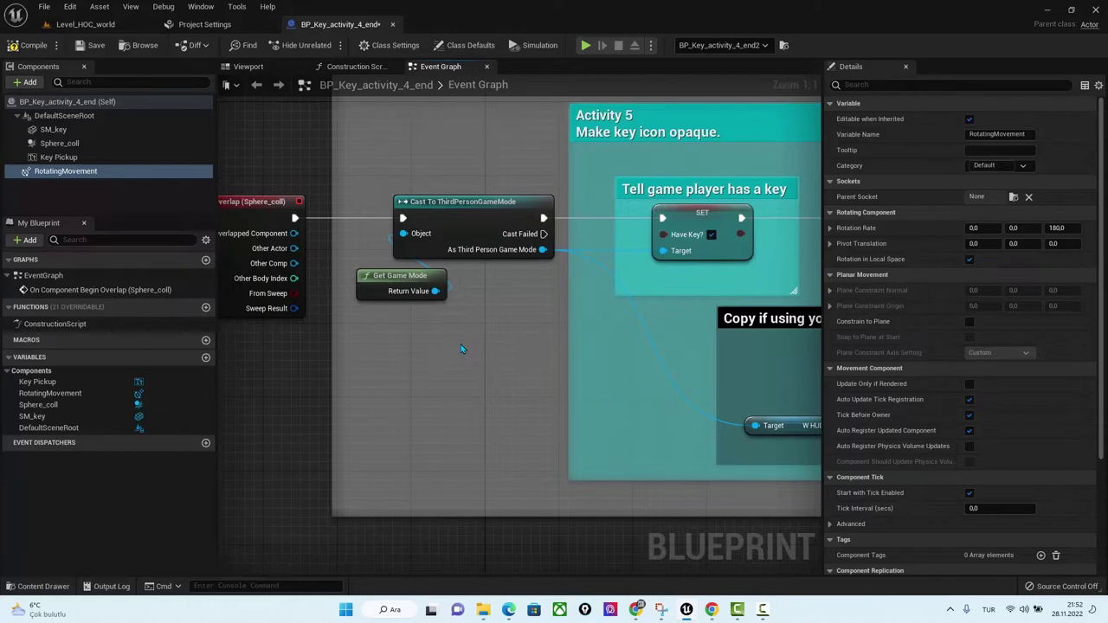
pyautogui.moveTo(561, 300); pyautogui.dragTo(473, 302, button='right')
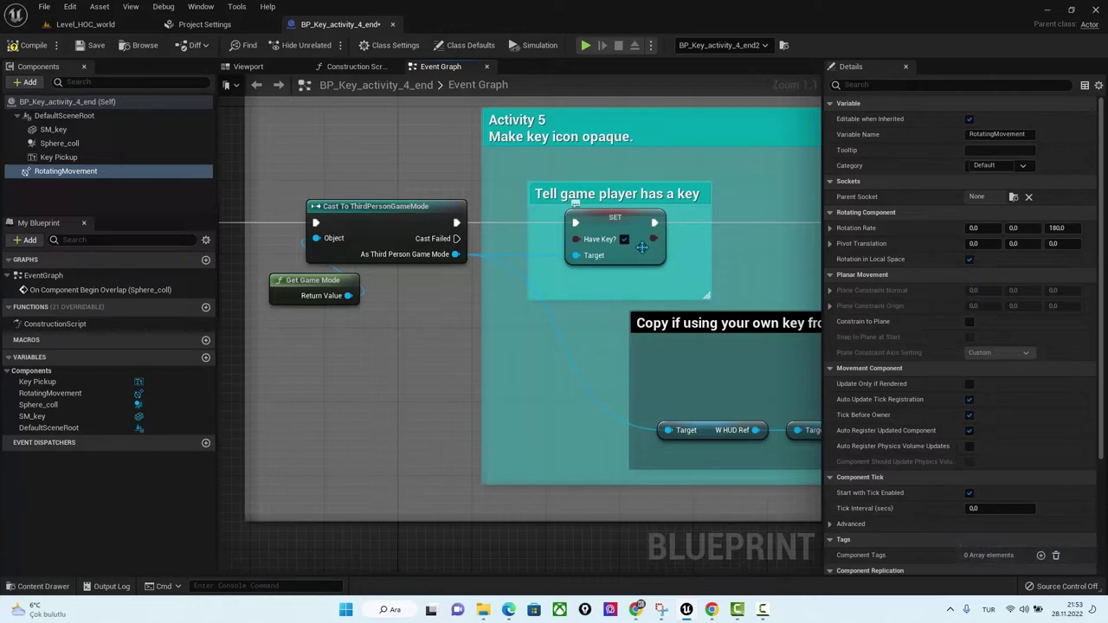
pyautogui.click(43, 586)
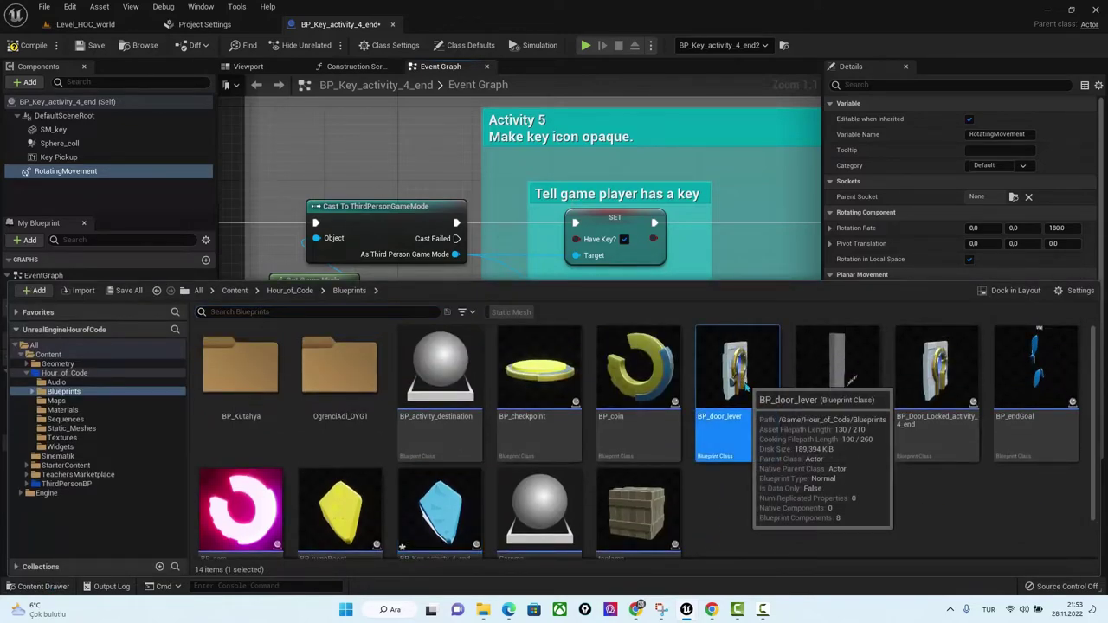
# Open BP_door_lever docked beside the key blueprint and inspect its Animations, rotation and location nodes.
pyautogui.doubleClick(743, 381)
pyautogui.moveTo(232, 105); pyautogui.dragTo(453, 34)
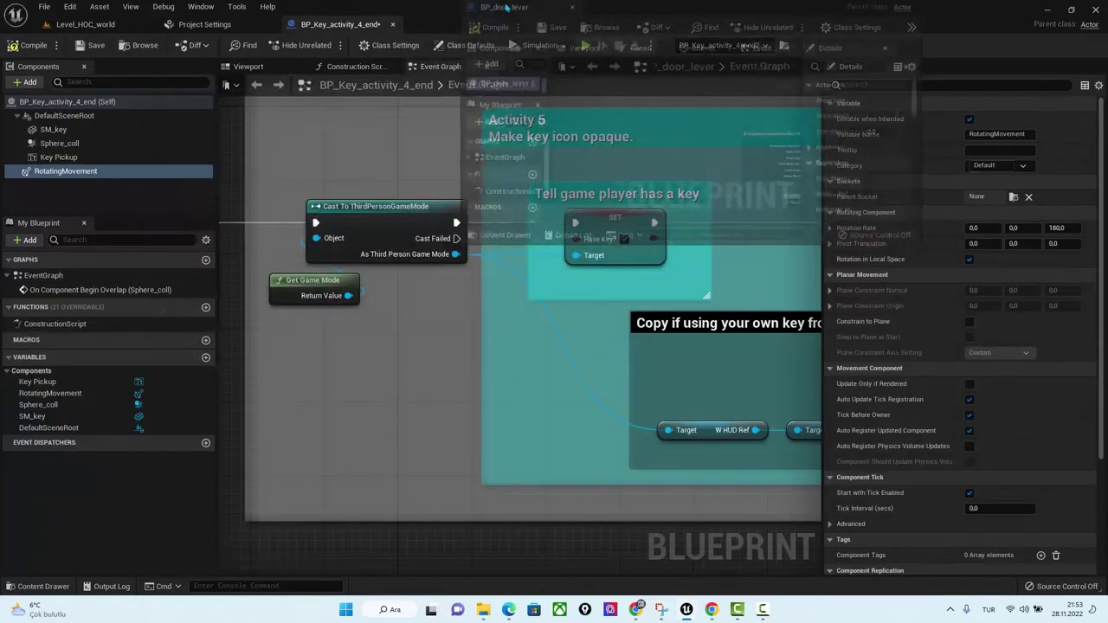
pyautogui.scroll(5, 409, 355)
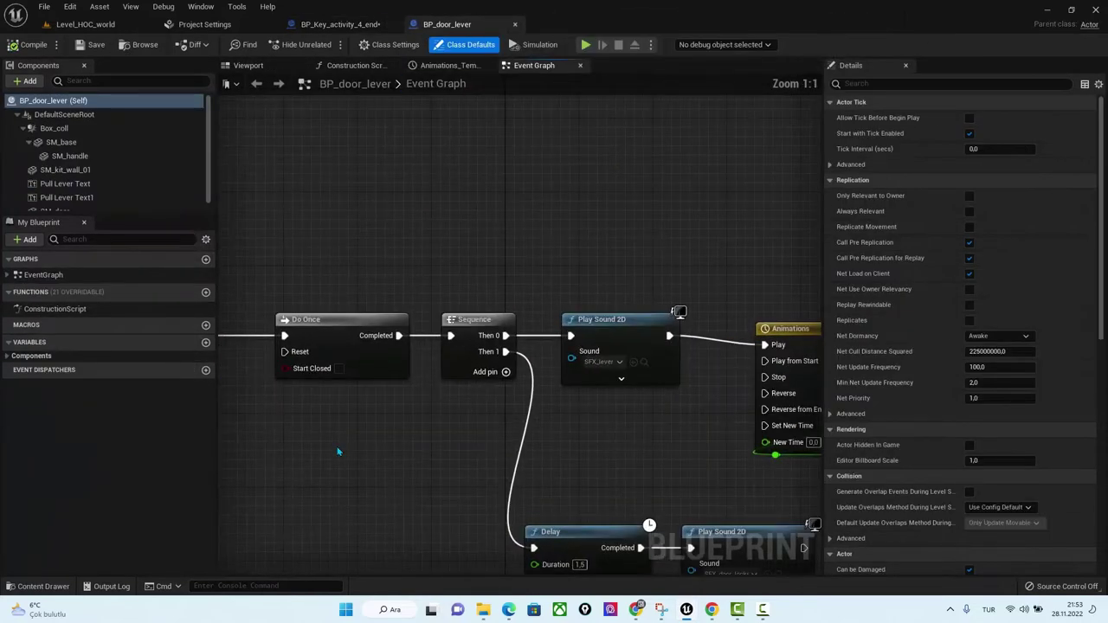
pyautogui.moveTo(632, 405); pyautogui.dragTo(225, 374, button='right')
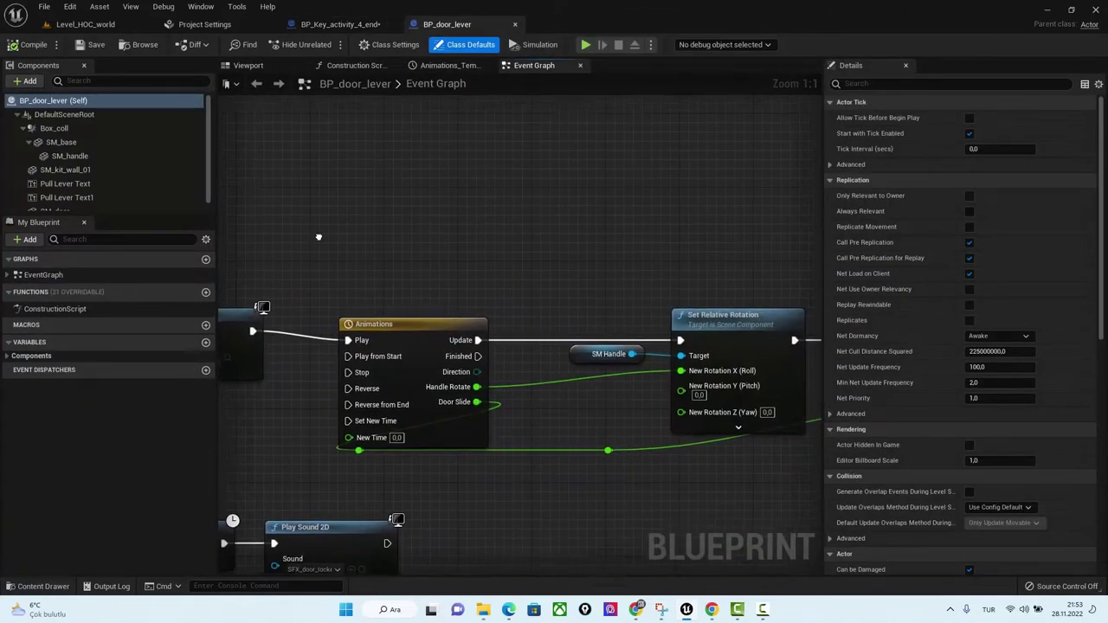
pyautogui.scroll(-5, 400, 287)
pyautogui.moveTo(401, 288); pyautogui.dragTo(415, 352, button='right')
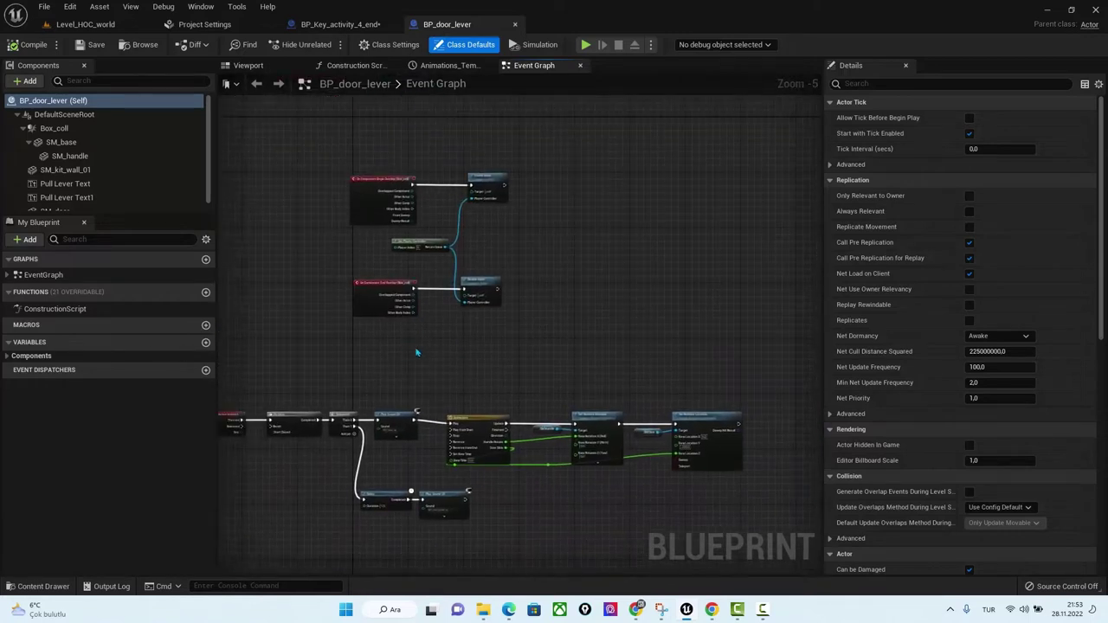
pyautogui.scroll(3, 553, 385)
pyautogui.moveTo(557, 395); pyautogui.dragTo(549, 220, button='right')
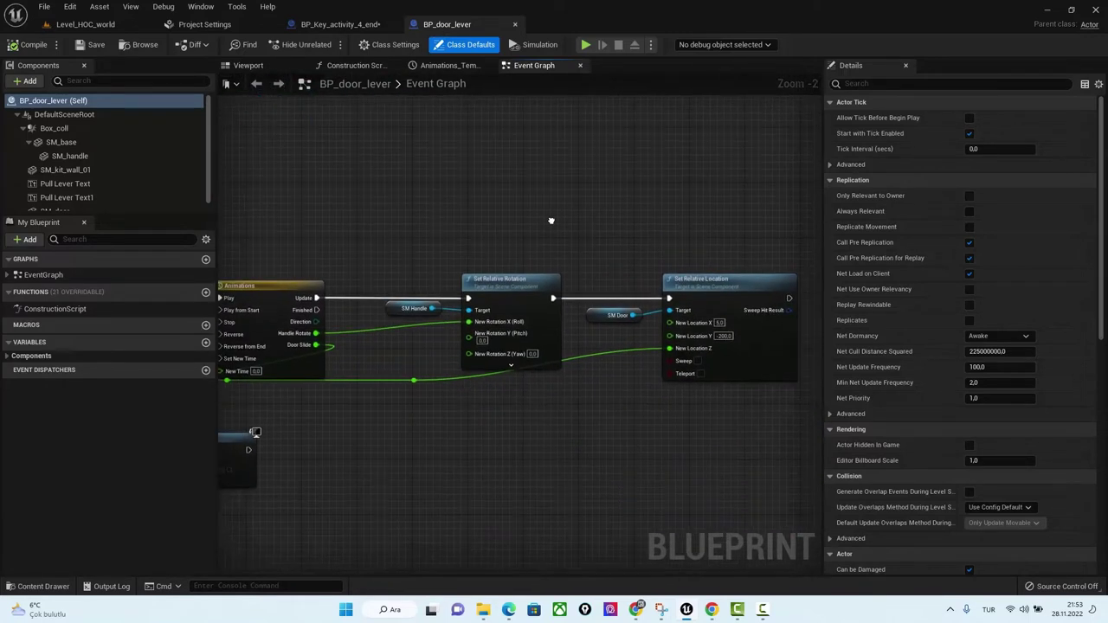
pyautogui.moveTo(702, 185); pyautogui.dragTo(769, 167, button='right')
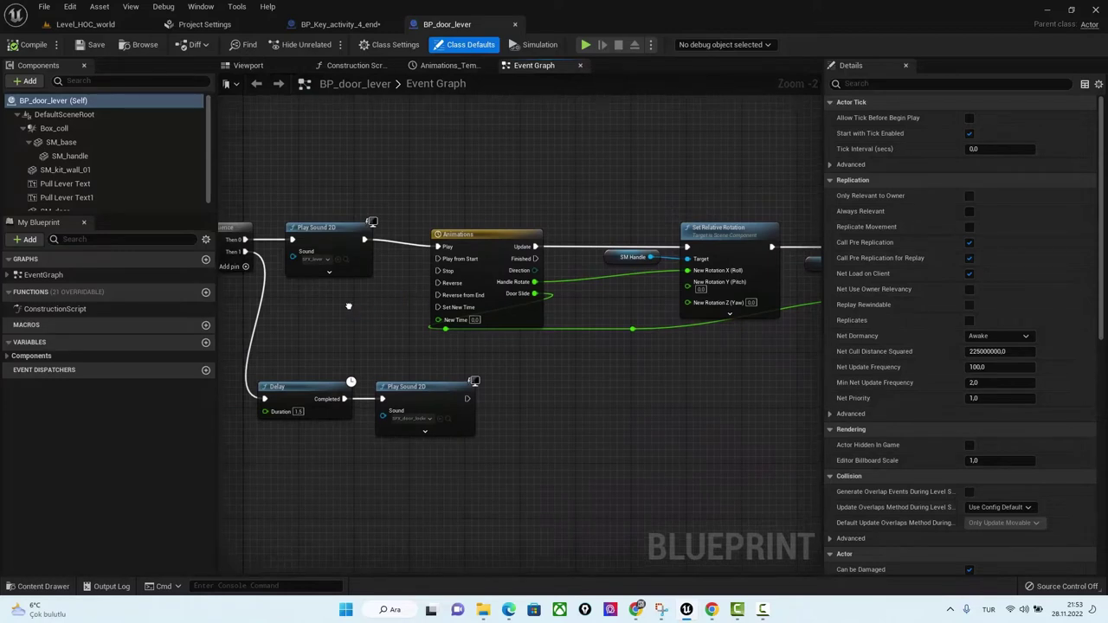
pyautogui.moveTo(346, 304); pyautogui.dragTo(700, 372, button='right')
# Pan over the lever's begin/end overlap, input, Sequence and Do Once nodes.
pyautogui.moveTo(590, 192); pyautogui.dragTo(509, 472, button='right')
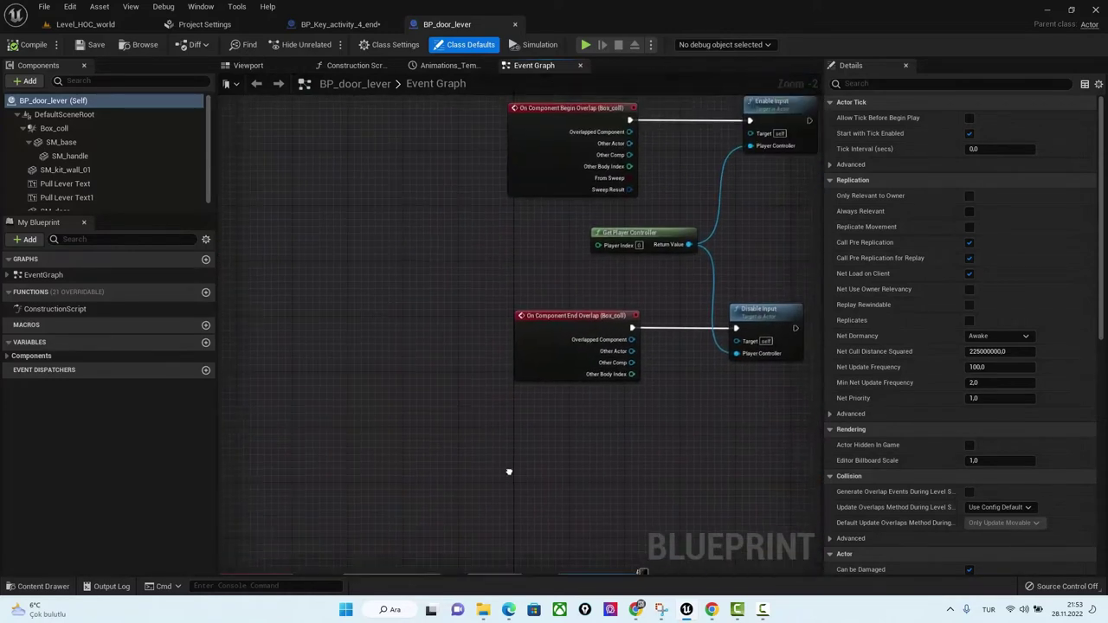
pyautogui.moveTo(722, 232); pyautogui.dragTo(694, 284, button='right')
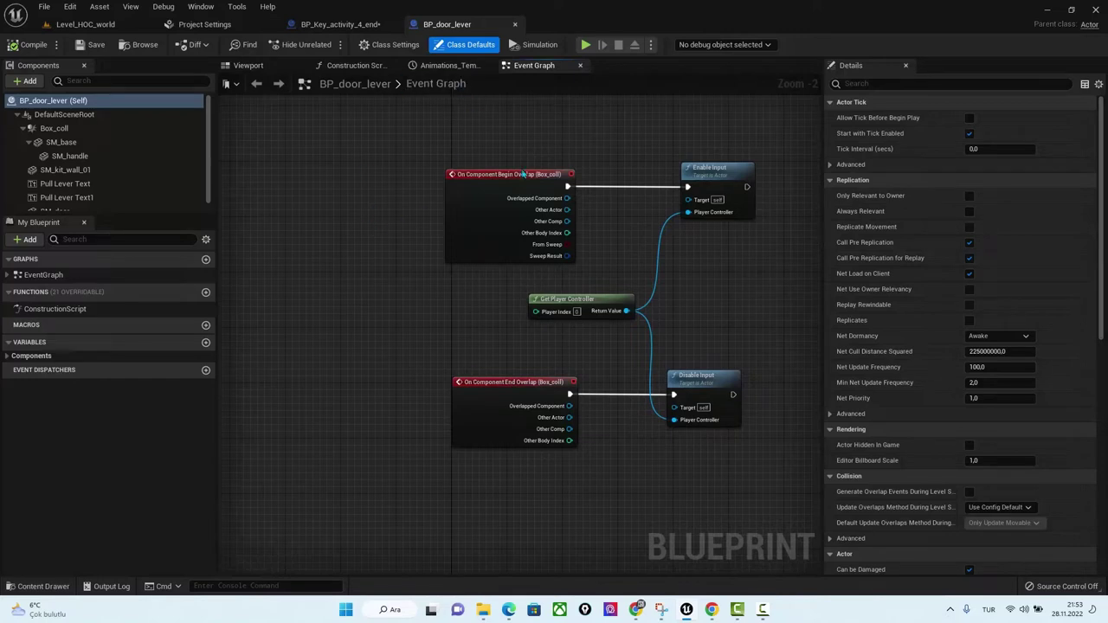
pyautogui.moveTo(525, 173); pyautogui.dragTo(447, 155, button='right')
pyautogui.moveTo(662, 255); pyautogui.dragTo(476, 321, button='right')
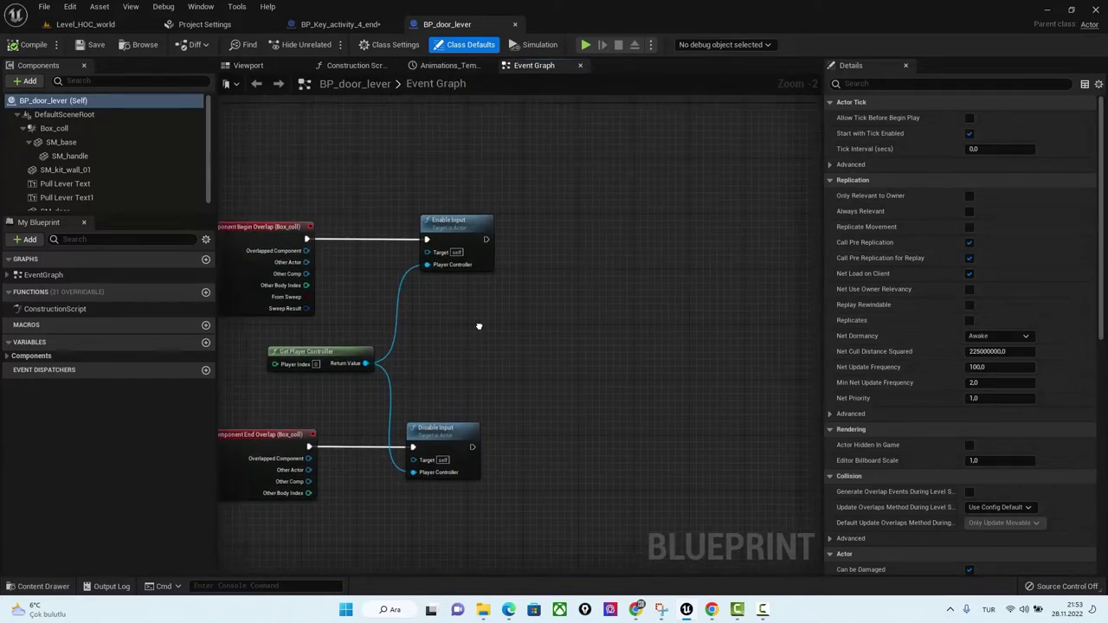
pyautogui.scroll(-4, 468, 319)
pyautogui.moveTo(655, 358); pyautogui.dragTo(580, 210, button='right')
pyautogui.scroll(2, 580, 210)
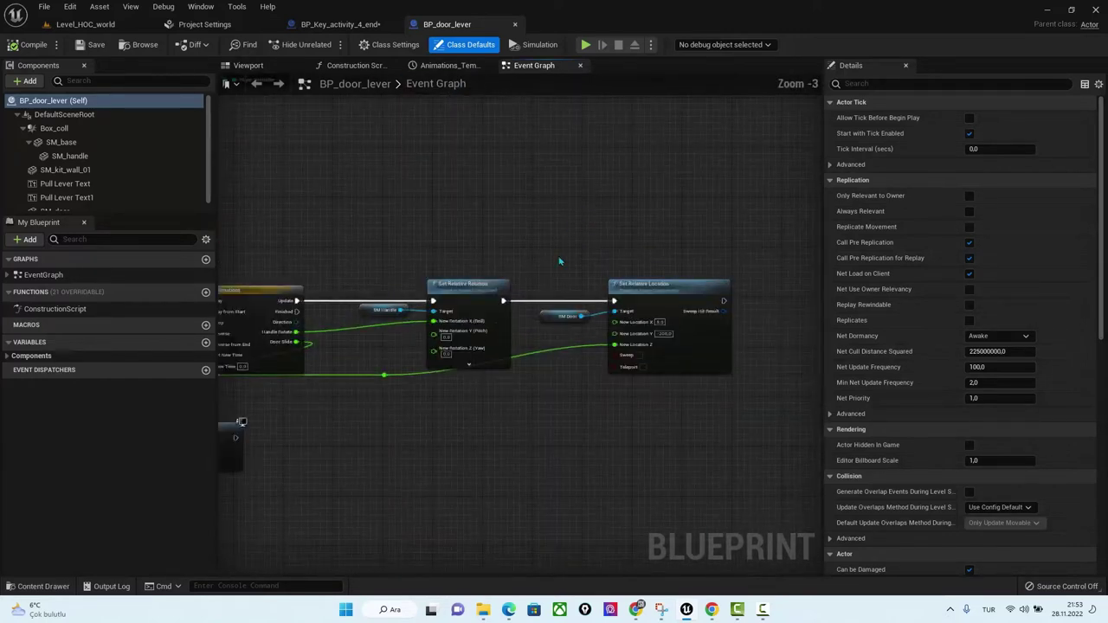
pyautogui.scroll(1, 774, 190)
pyautogui.moveTo(509, 392)
pyautogui.mouseDown(button='right')
pyautogui.moveTo(629, 374)
pyautogui.moveTo(827, 381)
pyautogui.mouseUp(button='right')
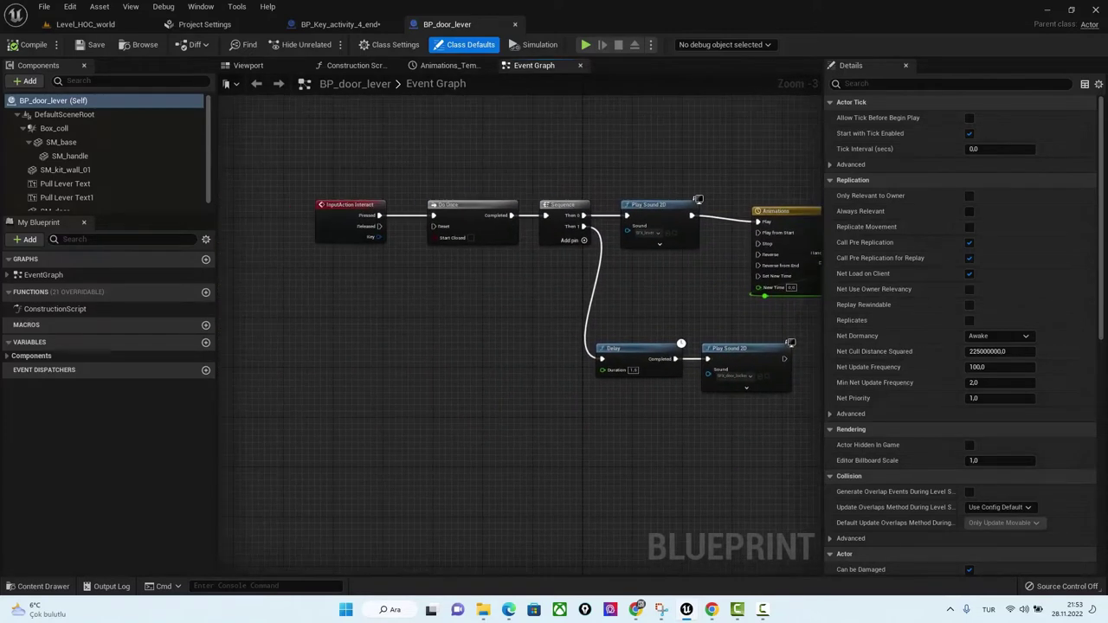
# View the door lever's 3D preview, then open BP_Door_Locked_activity_4_end from Blueprints.
pyautogui.click(39, 586)
pyautogui.click(247, 65)
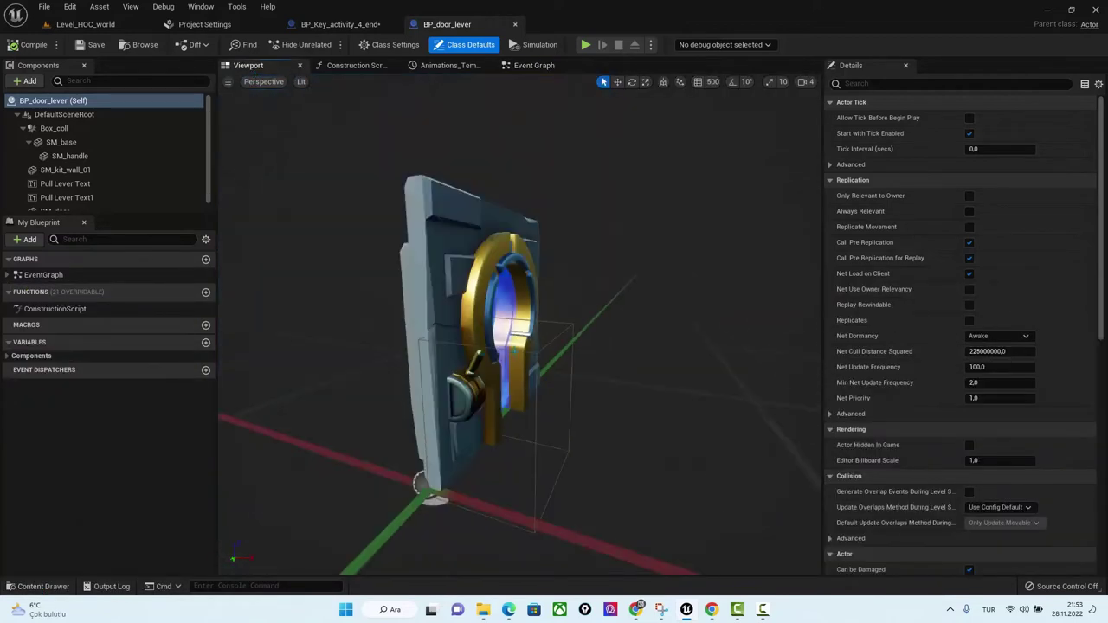
pyautogui.scroll(3, 346, 347)
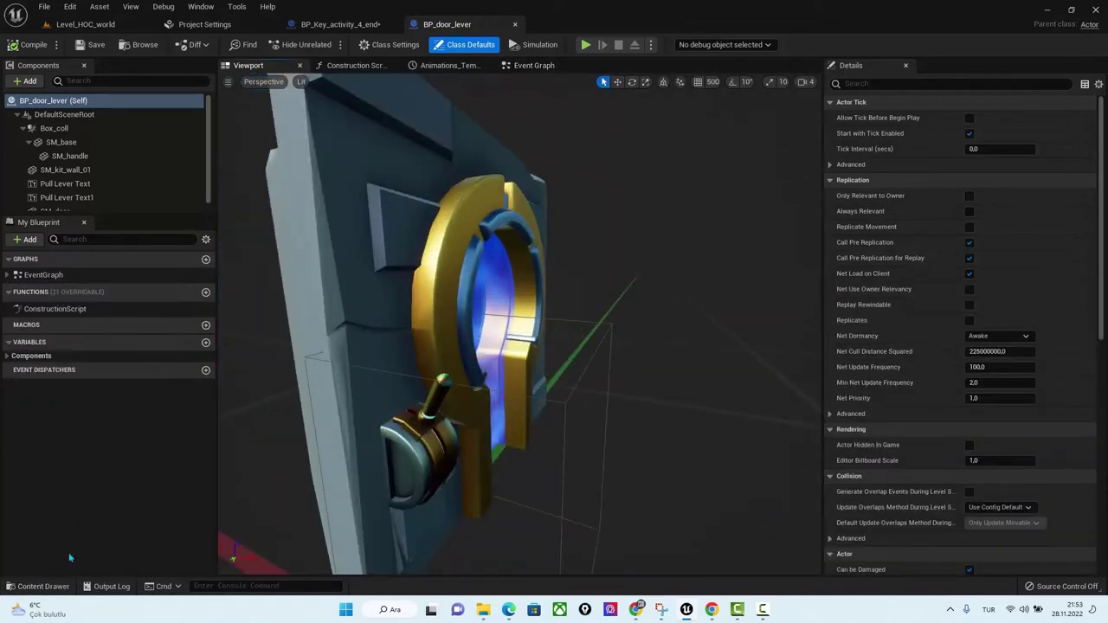
pyautogui.click(39, 586)
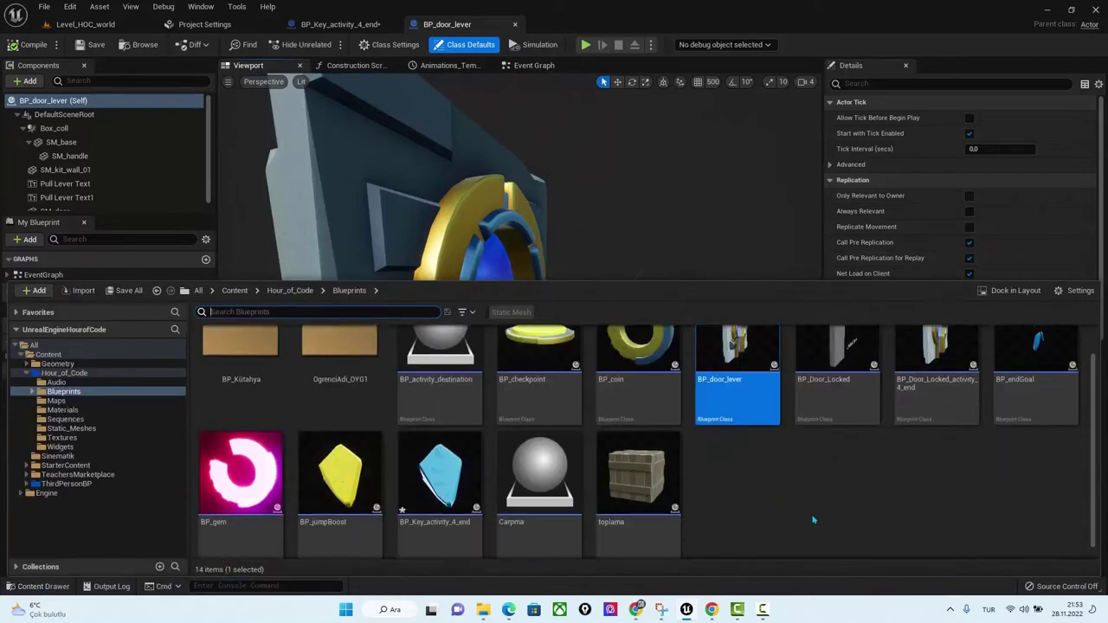
pyautogui.doubleClick(917, 394)
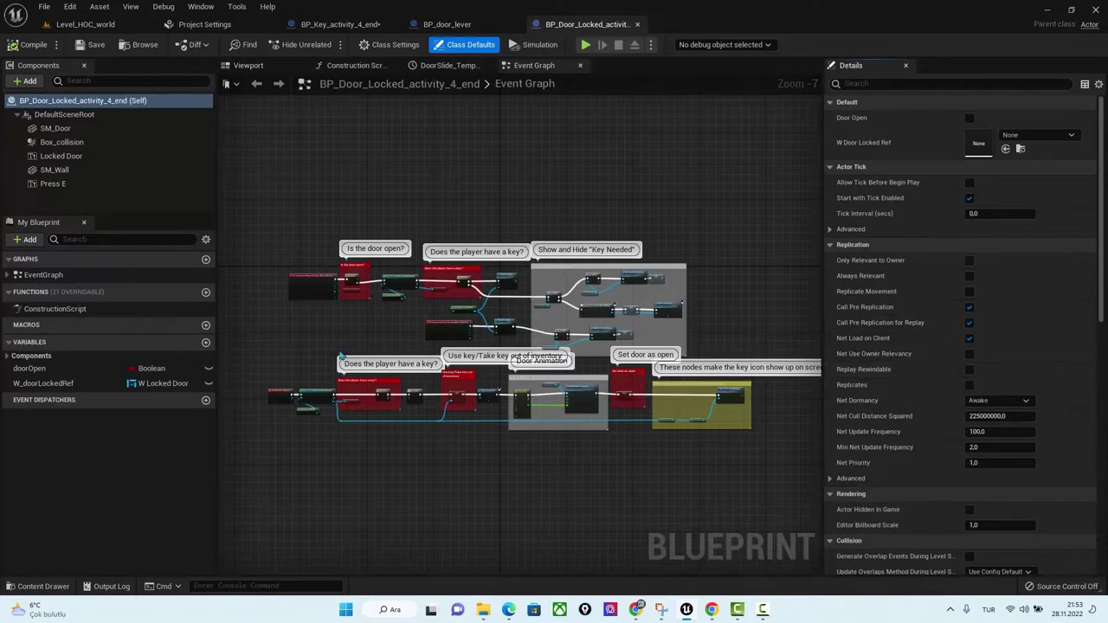
pyautogui.scroll(2, 361, 232)
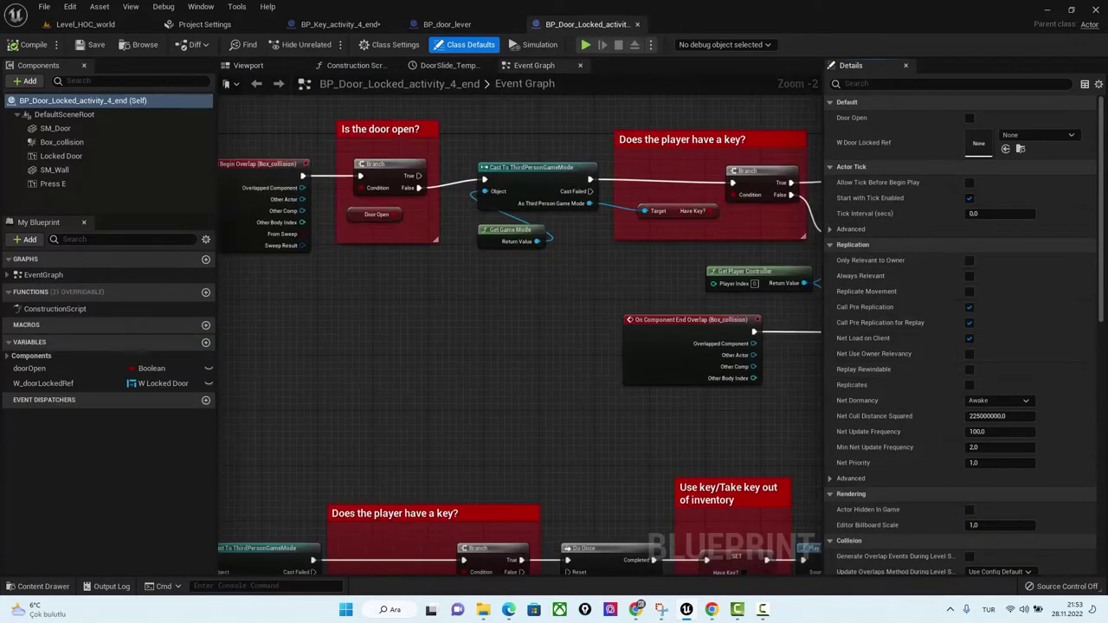
pyautogui.moveTo(602, 281); pyautogui.dragTo(473, 292, button='right')
pyautogui.scroll(2, 560, 229)
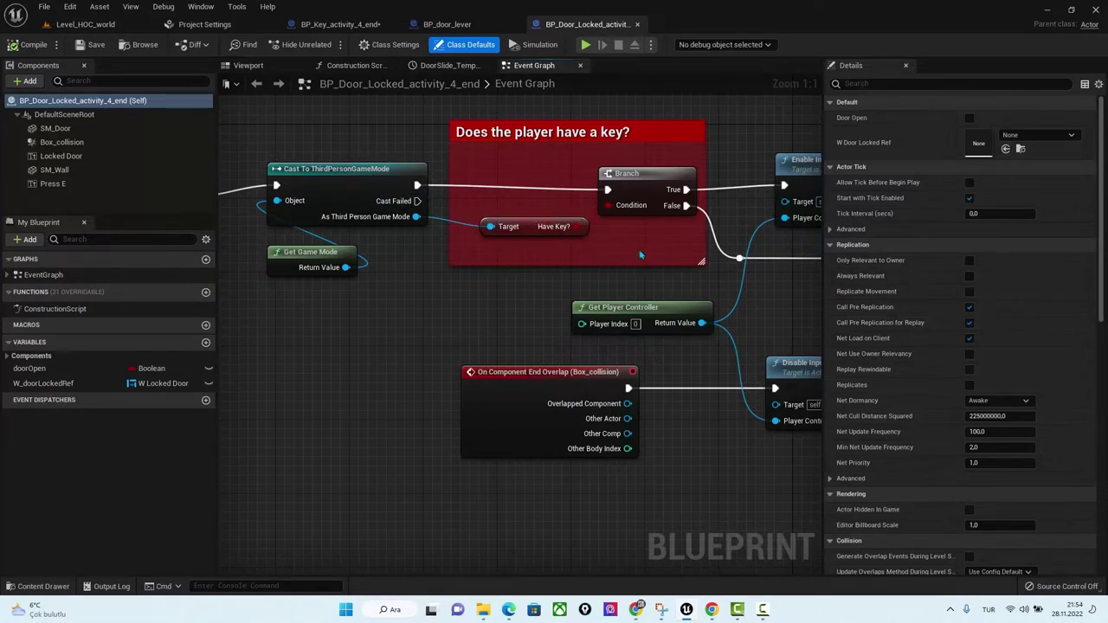
pyautogui.moveTo(596, 230); pyautogui.dragTo(522, 242, button='right')
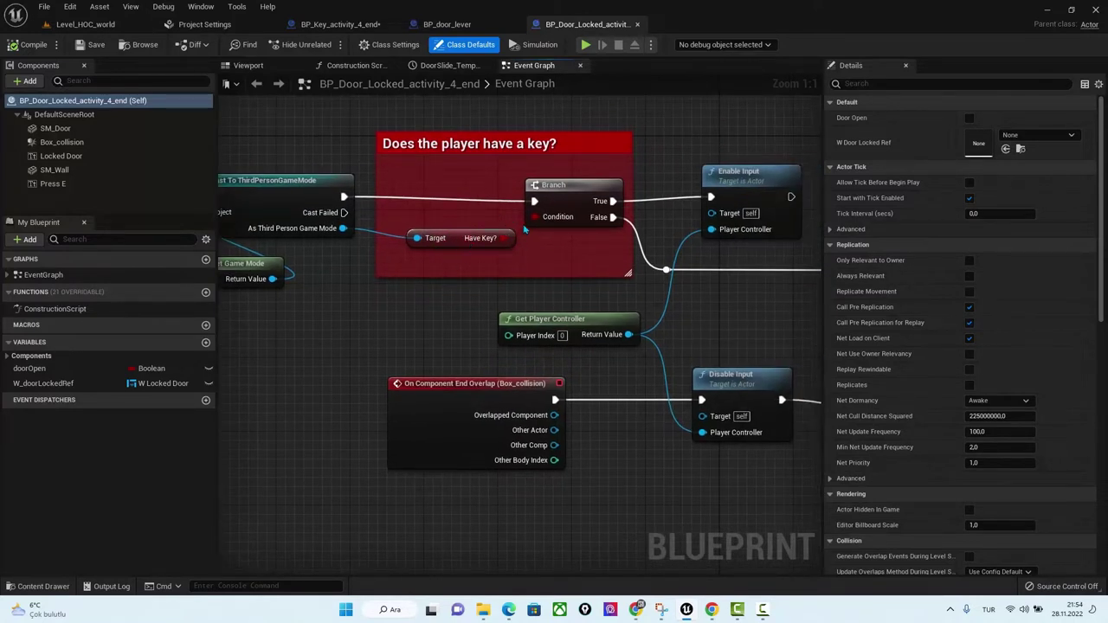
pyautogui.click(459, 238)
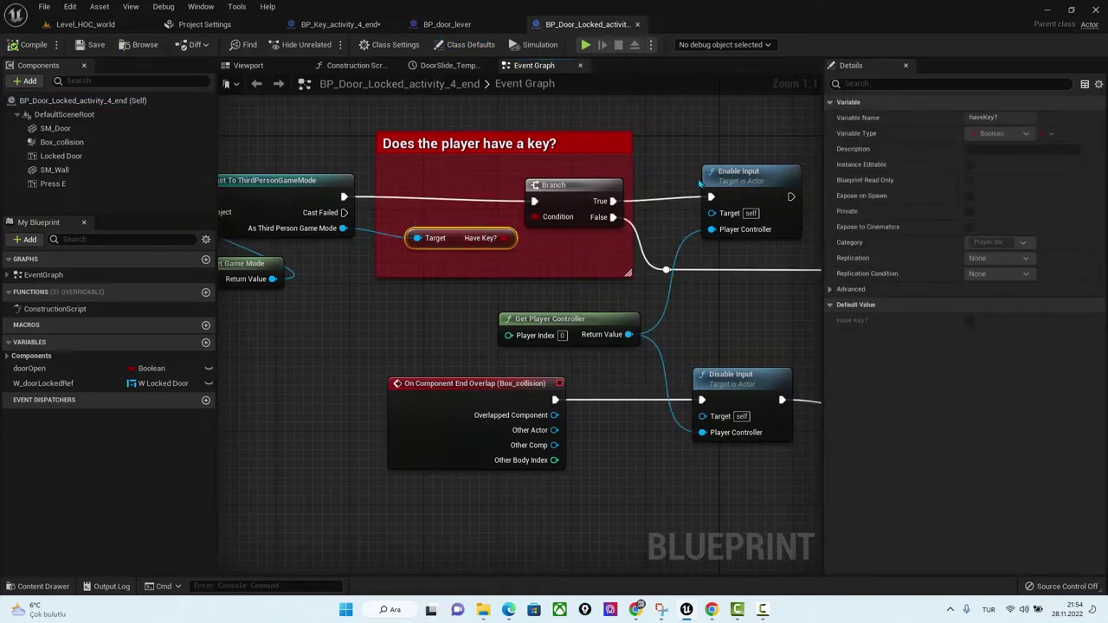
pyautogui.moveTo(776, 236); pyautogui.dragTo(623, 240, button='right')
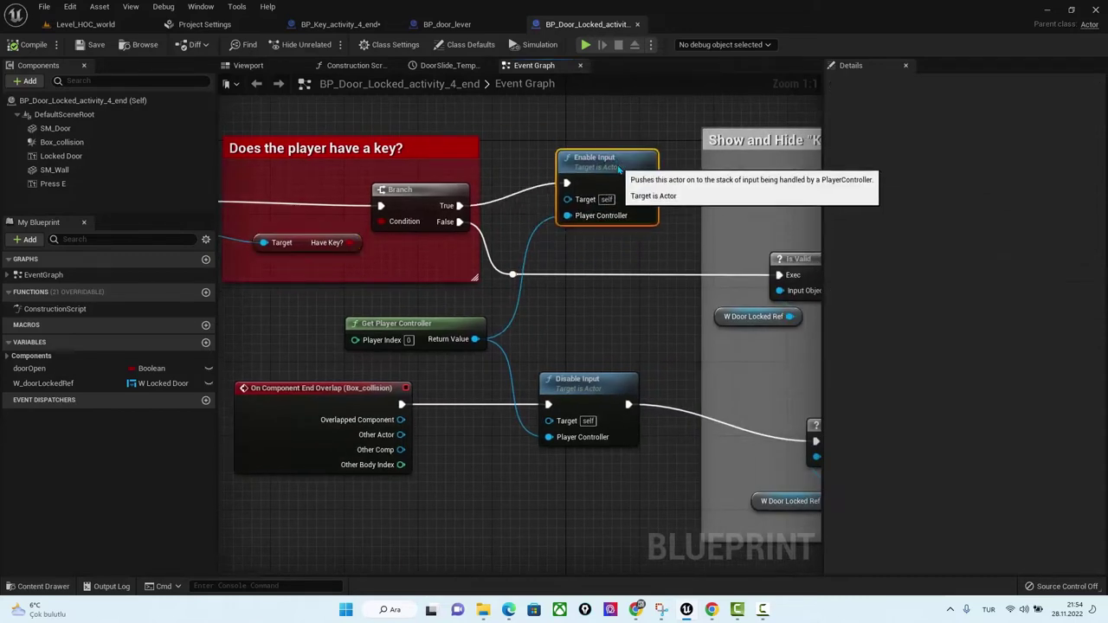
pyautogui.moveTo(613, 204); pyautogui.dragTo(621, 185)
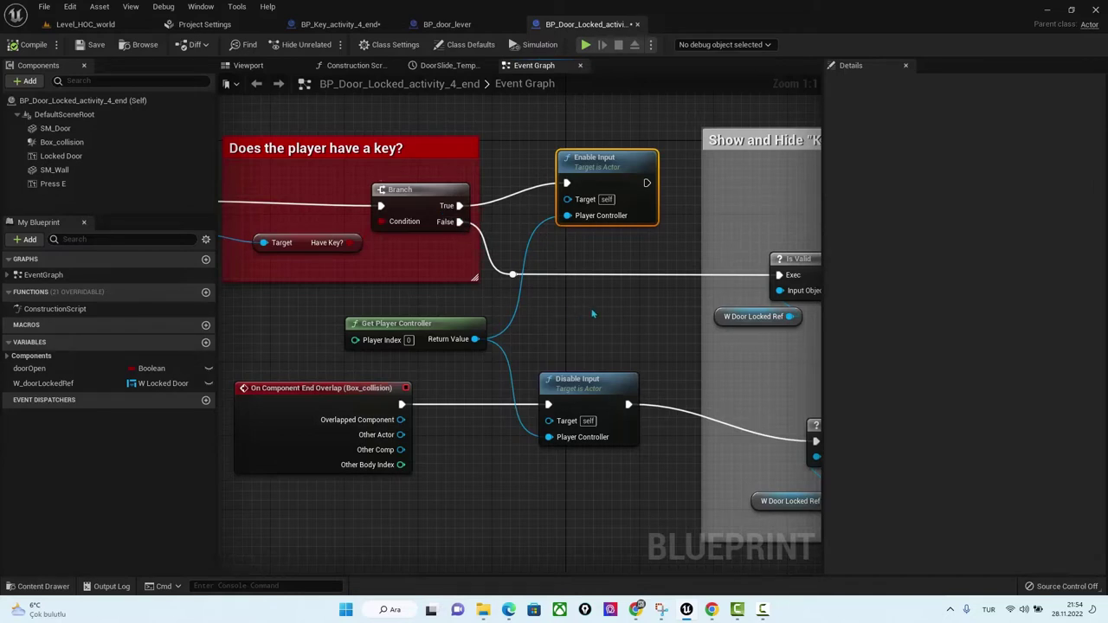
pyautogui.moveTo(592, 315); pyautogui.dragTo(515, 287, button='right')
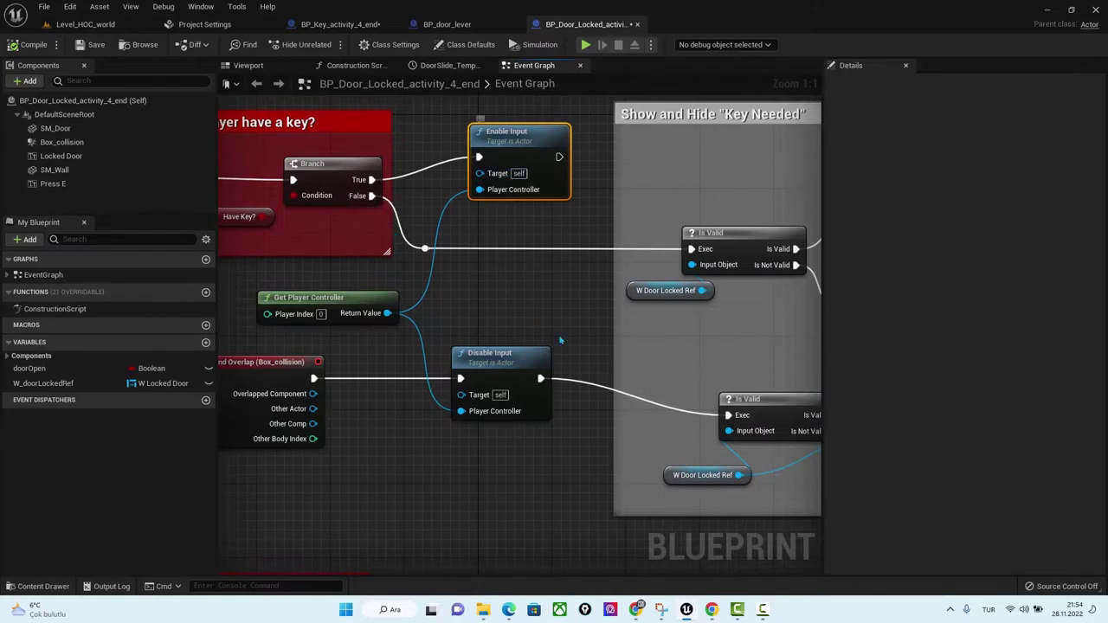
pyautogui.moveTo(721, 320); pyautogui.dragTo(492, 332, button='right')
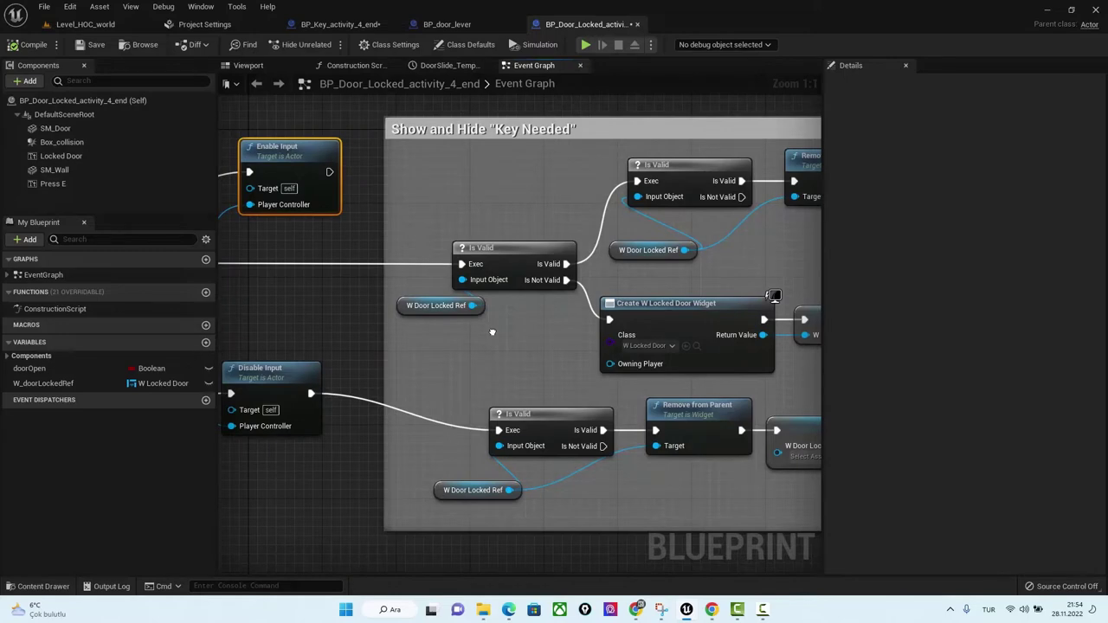
pyautogui.moveTo(492, 332); pyautogui.dragTo(329, 345, button='right')
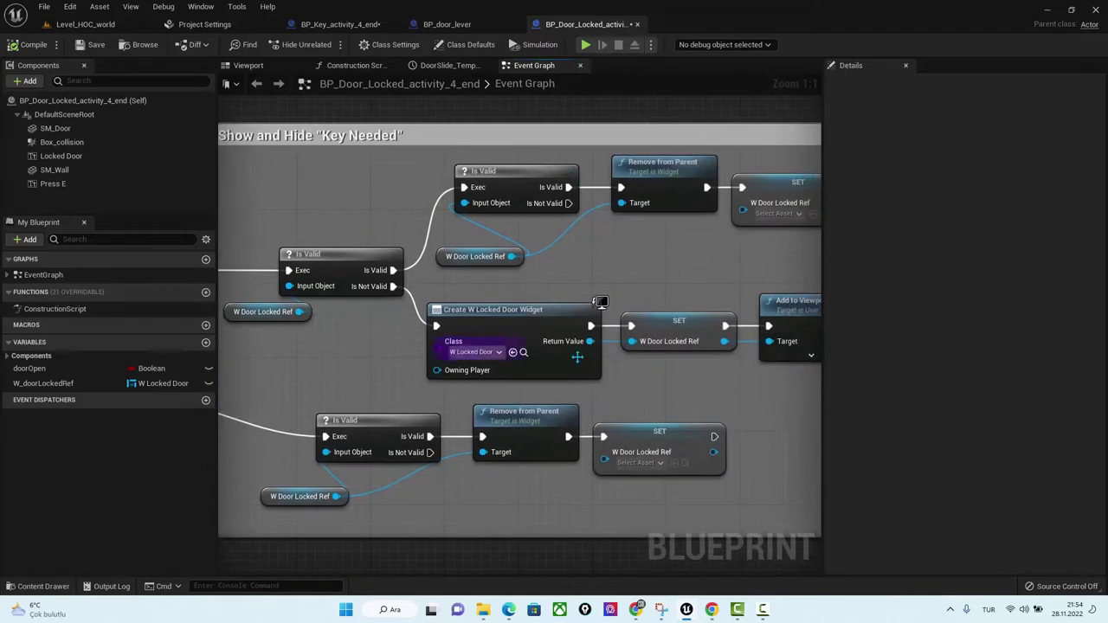
pyautogui.moveTo(385, 212); pyautogui.dragTo(731, 257, button='right')
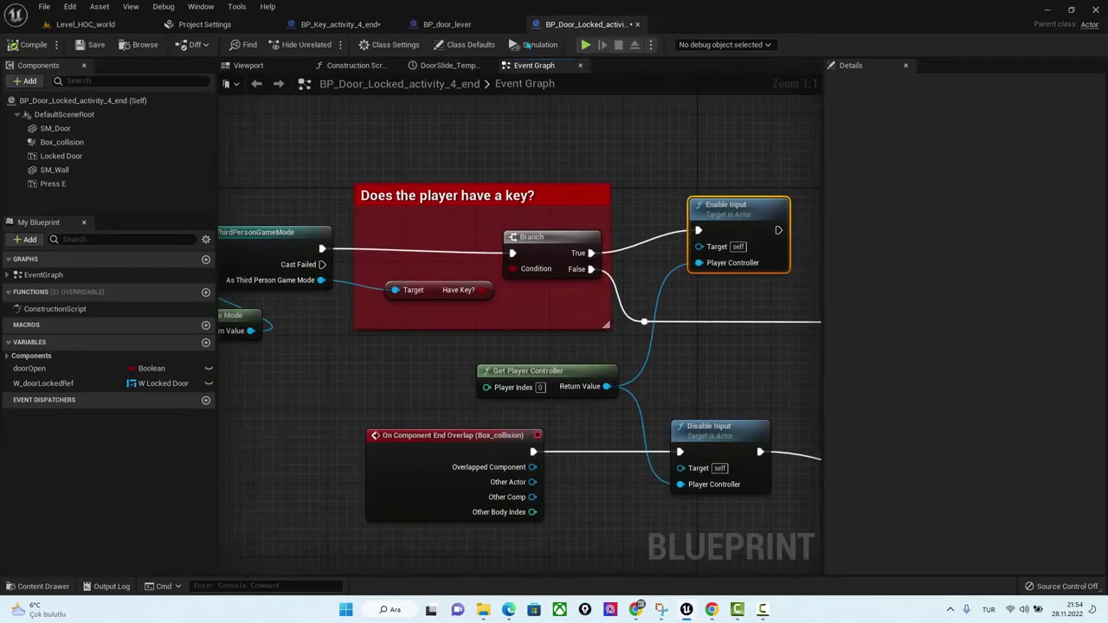
# From the BP_Key tab, open ThirdPersonGameMode in Content > ThirdPersonBP > Blueprints.
pyautogui.click(447, 24)
pyautogui.click(307, 24)
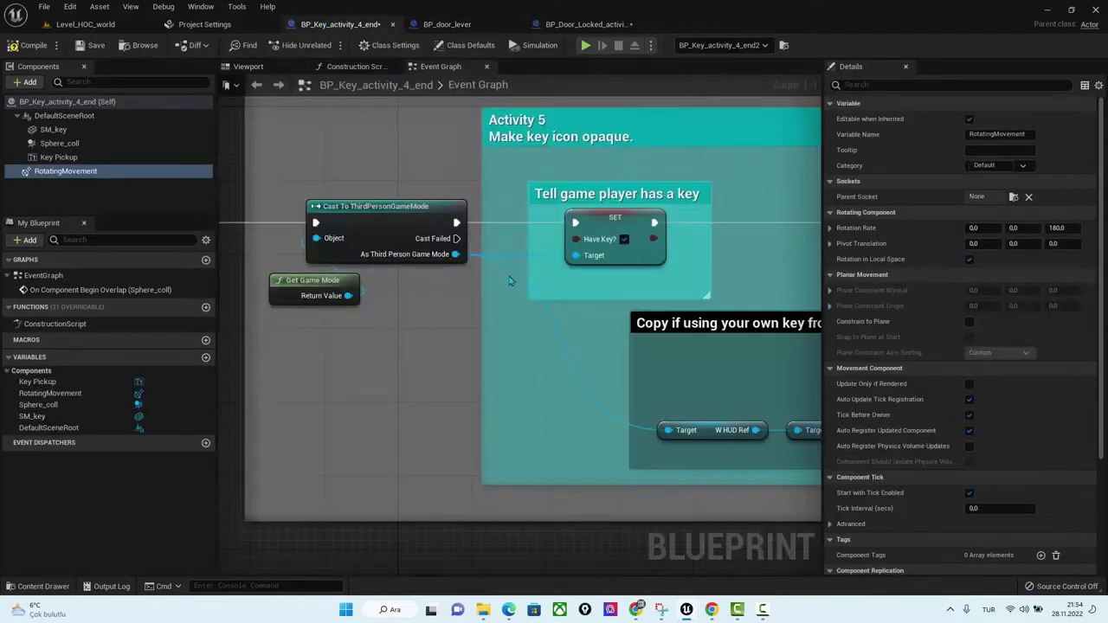
pyautogui.scroll(-3, 512, 279)
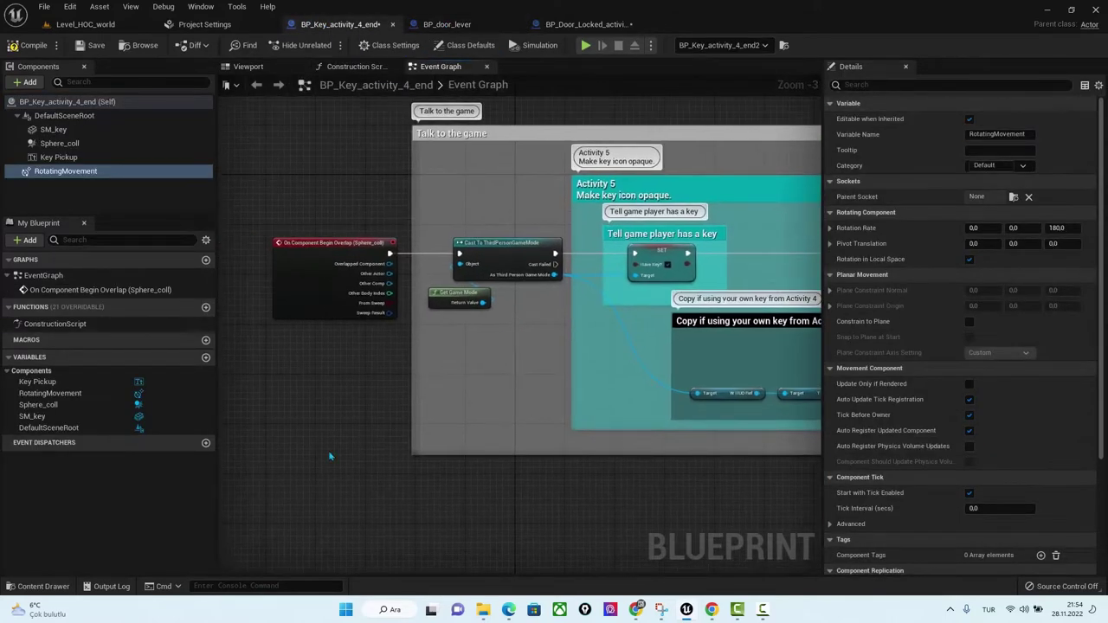
pyautogui.click(39, 586)
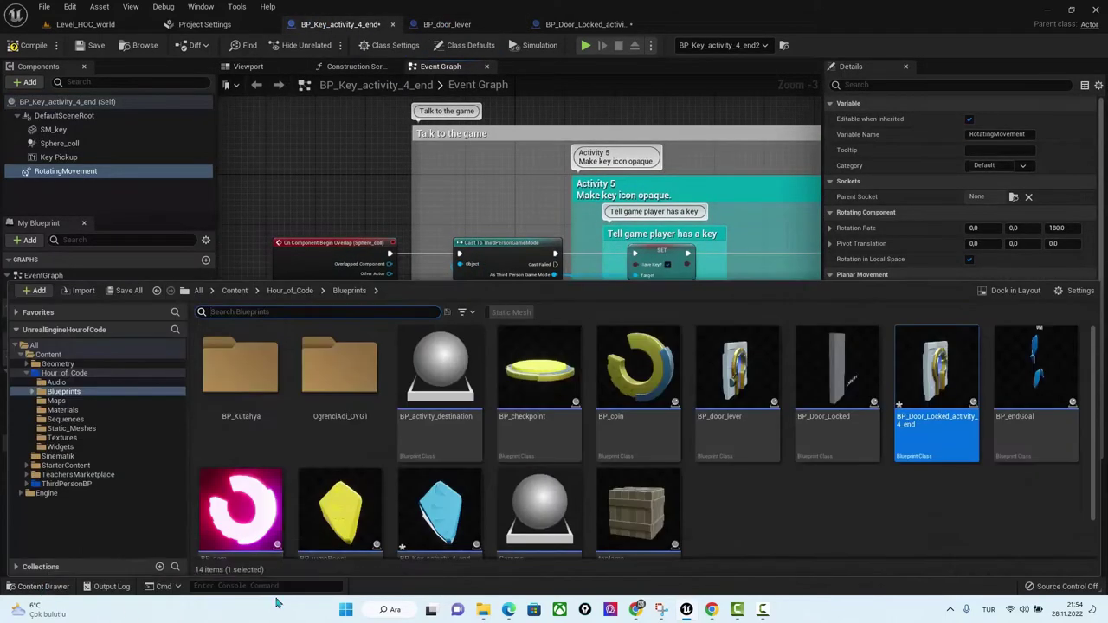
pyautogui.click(234, 290)
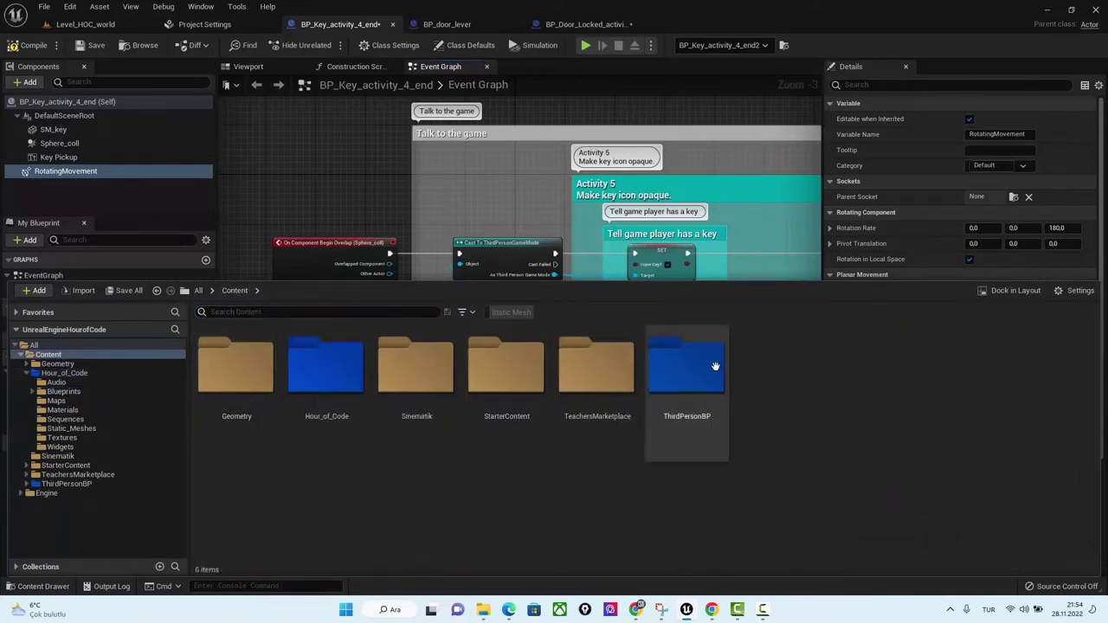
pyautogui.doubleClick(715, 366)
pyautogui.doubleClick(269, 390)
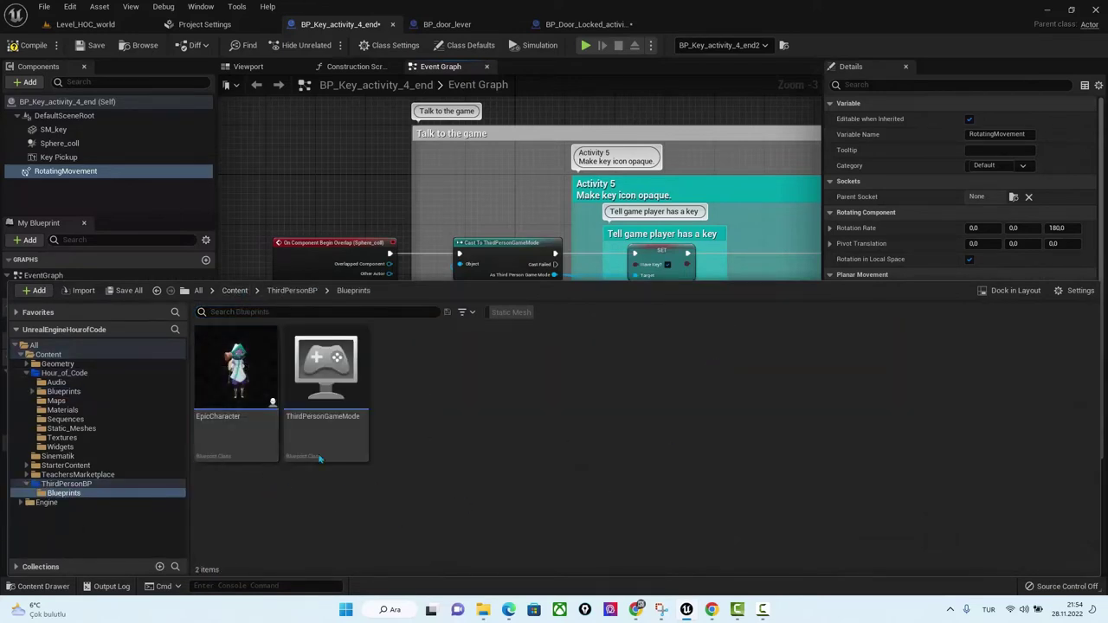
pyautogui.doubleClick(313, 422)
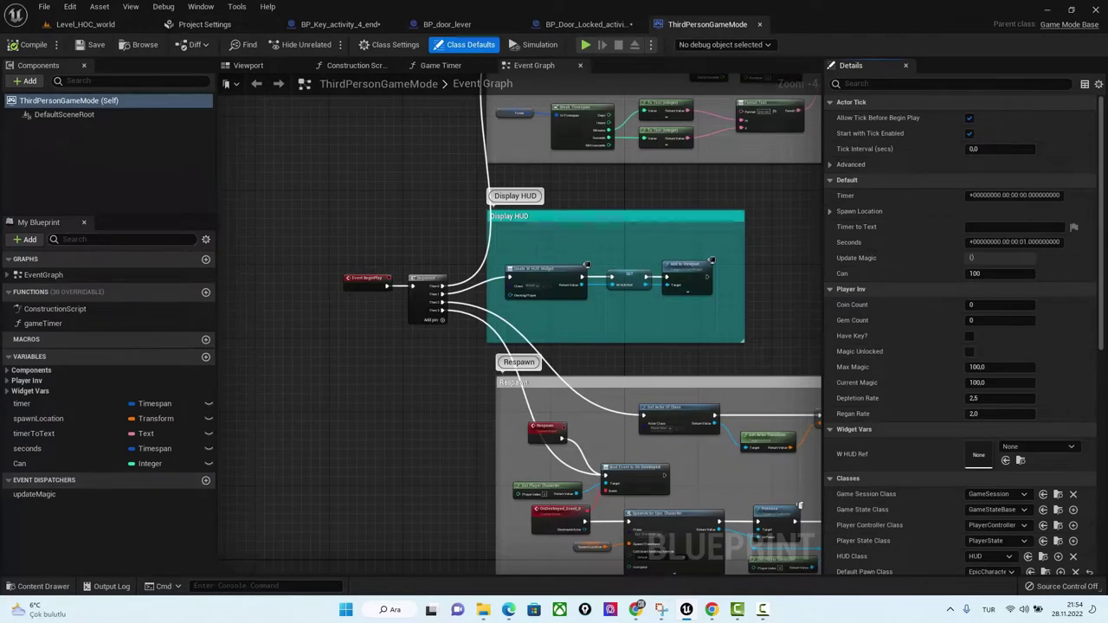
# Inspect ThirdPersonGameMode's haveKey? Boolean (default false) under Player Inv, then return to BP_Key_activity_4_end.
pyautogui.click(39, 586)
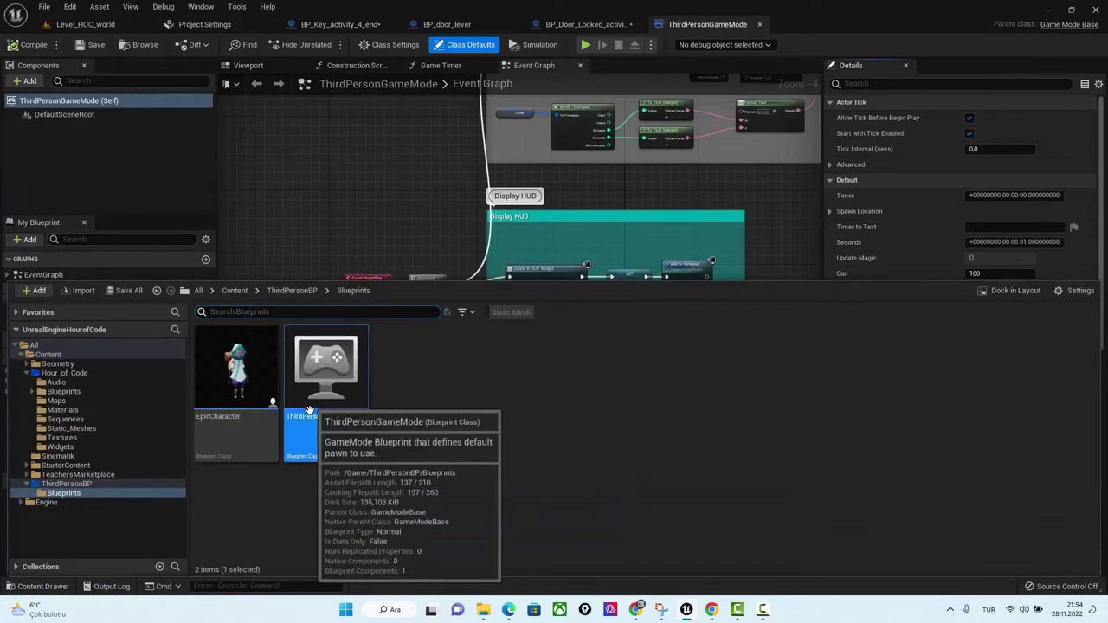
pyautogui.click(338, 220)
pyautogui.rightClick(336, 214)
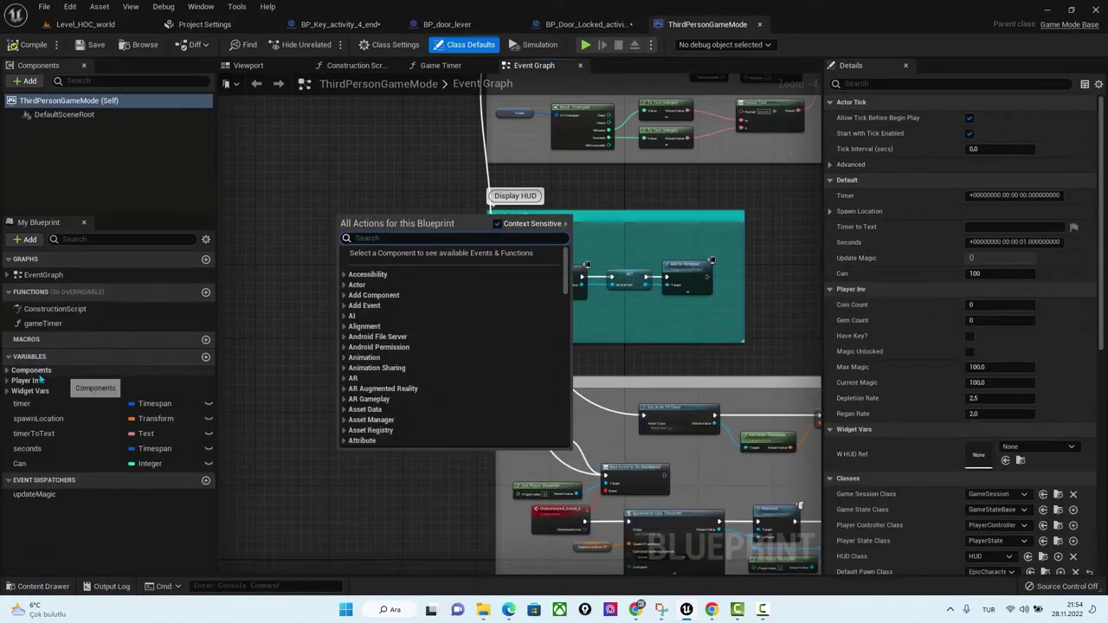
pyautogui.press('Escape')
pyautogui.click(7, 406)
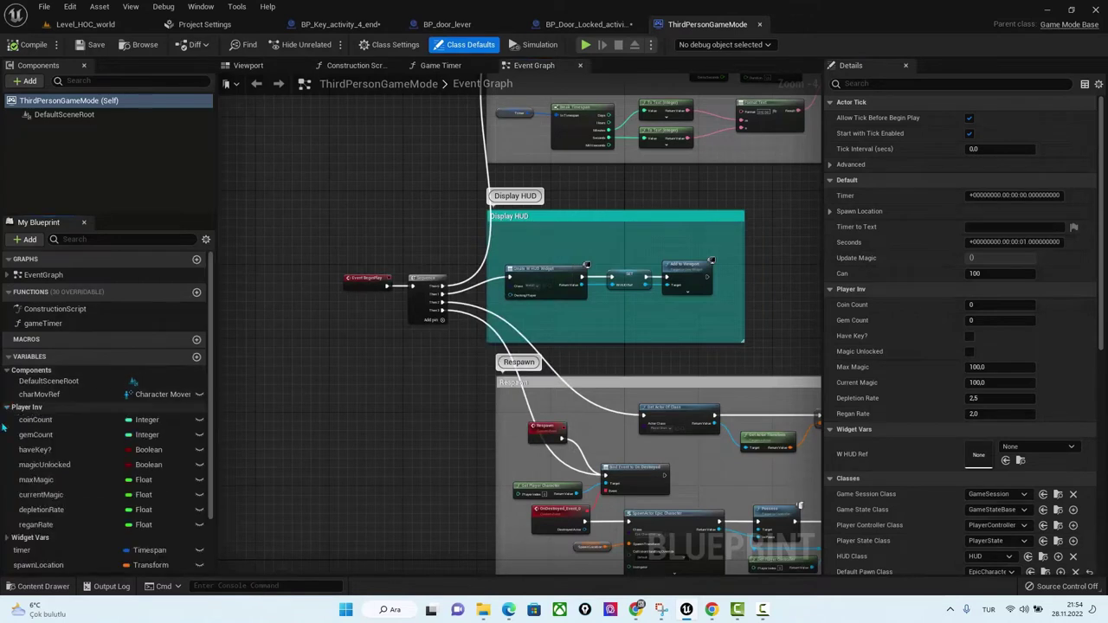
pyautogui.click(95, 449)
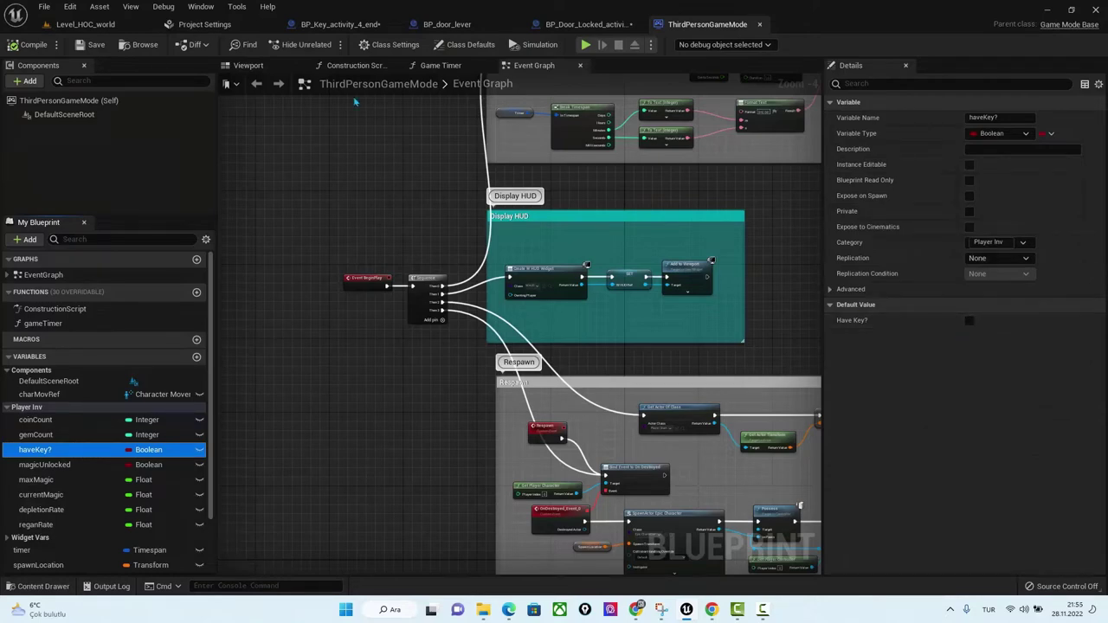
pyautogui.click(340, 24)
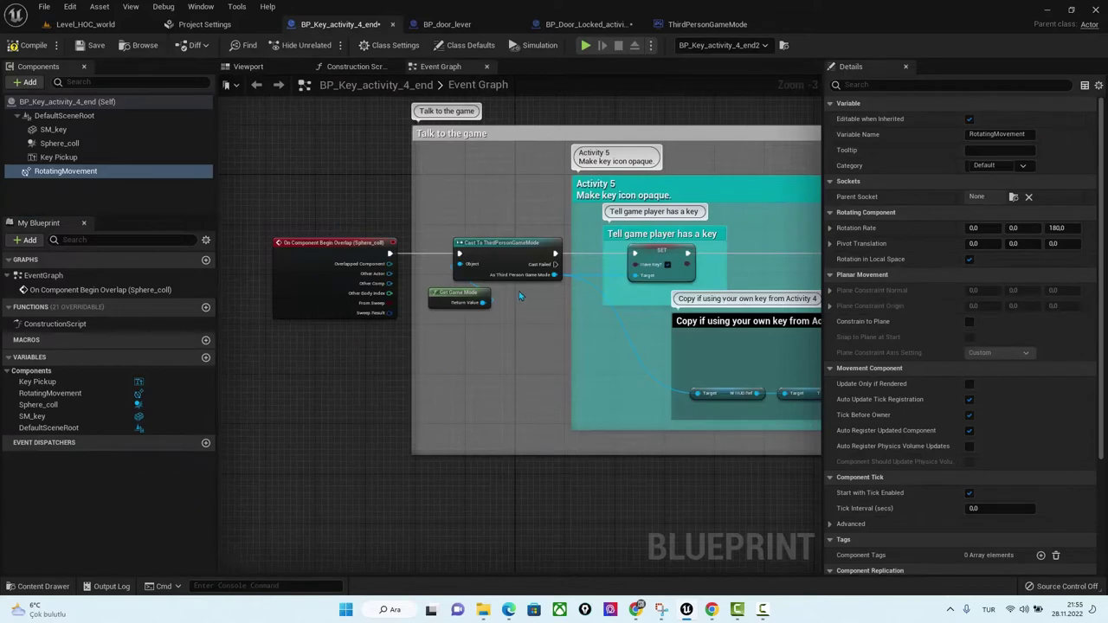
# Tick Have Key? on the key graph's SET node so picking up the key sets it true.
pyautogui.scroll(1, 559, 268)
pyautogui.scroll(2, 559, 269)
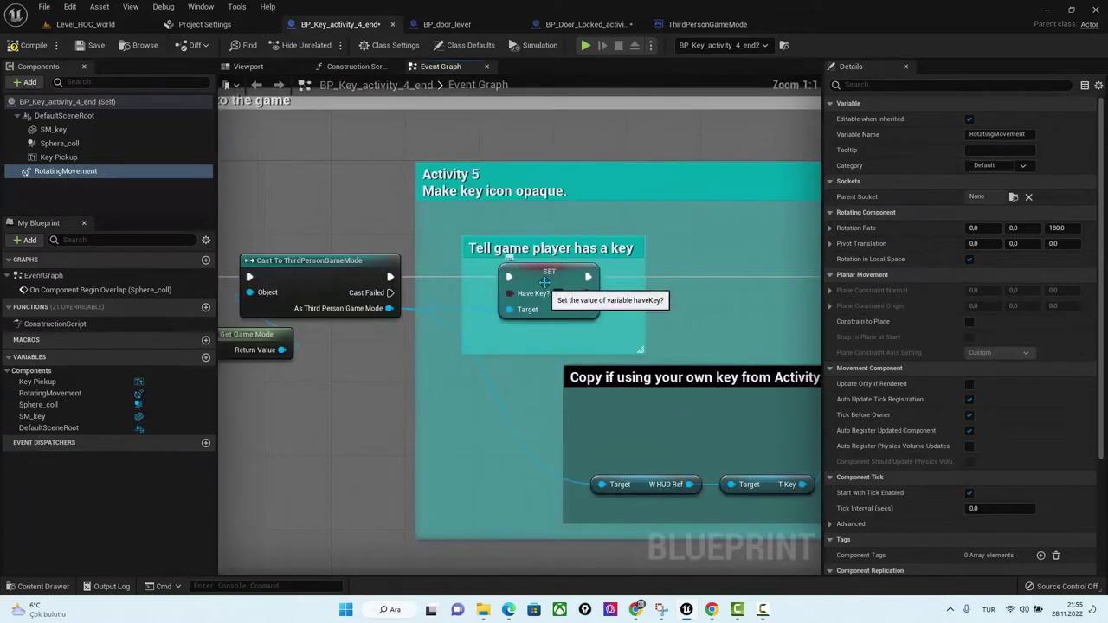
pyautogui.click(578, 275)
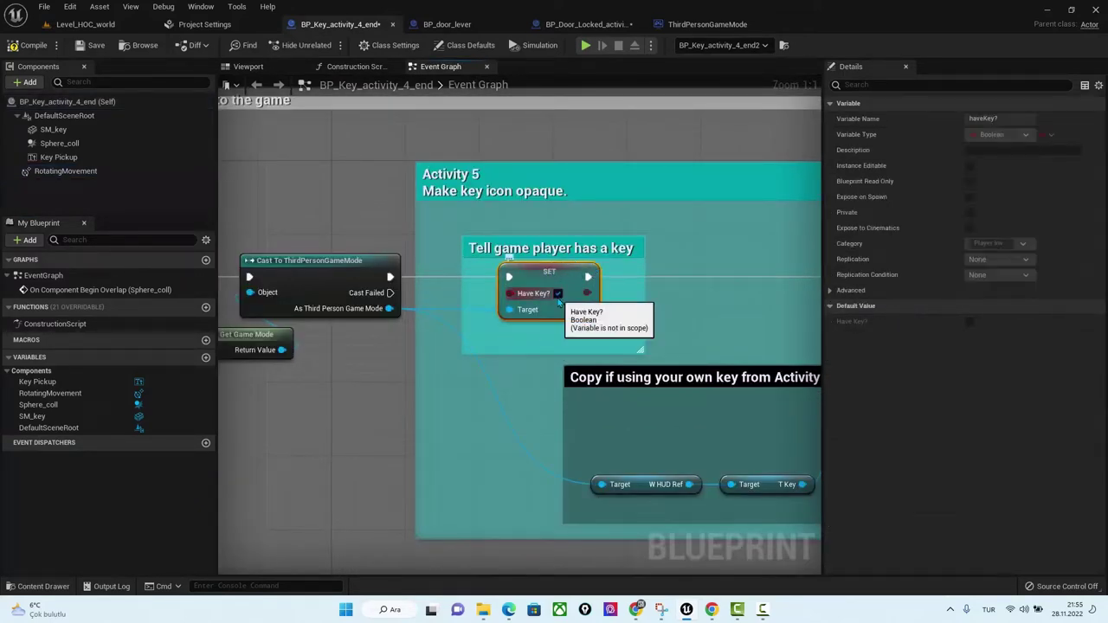
pyautogui.click(558, 295)
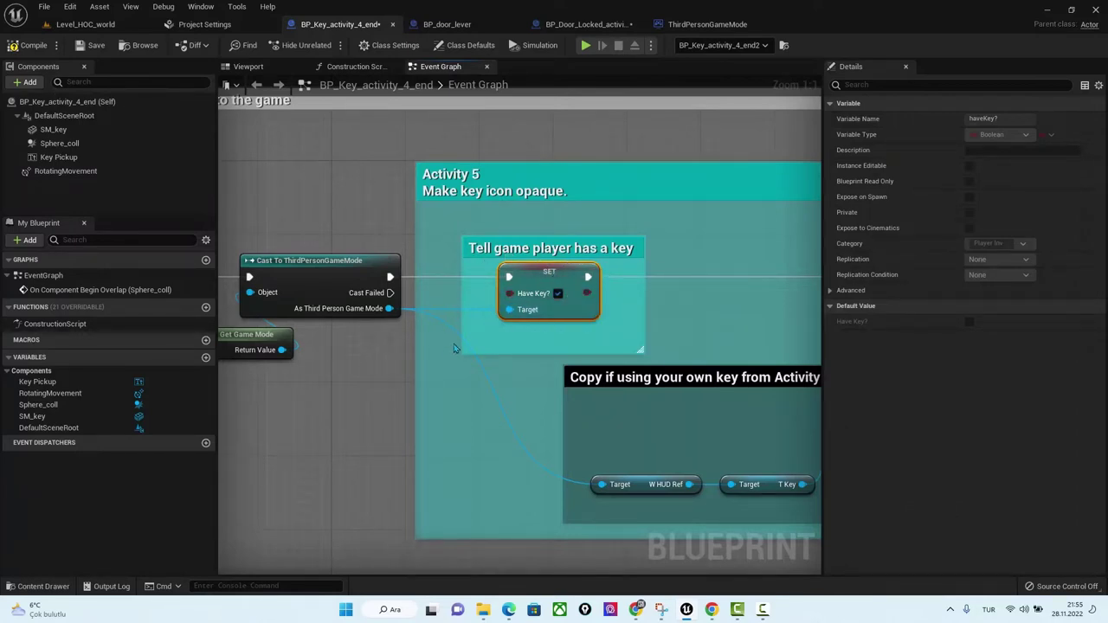
pyautogui.moveTo(540, 309); pyautogui.dragTo(675, 293, button='right')
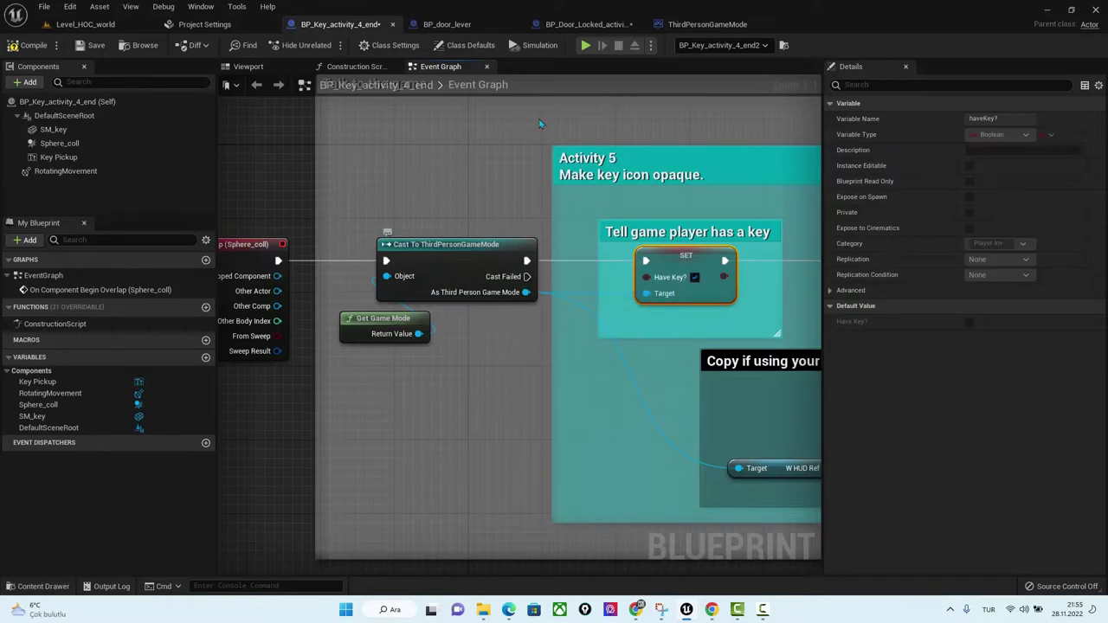
pyautogui.click(706, 24)
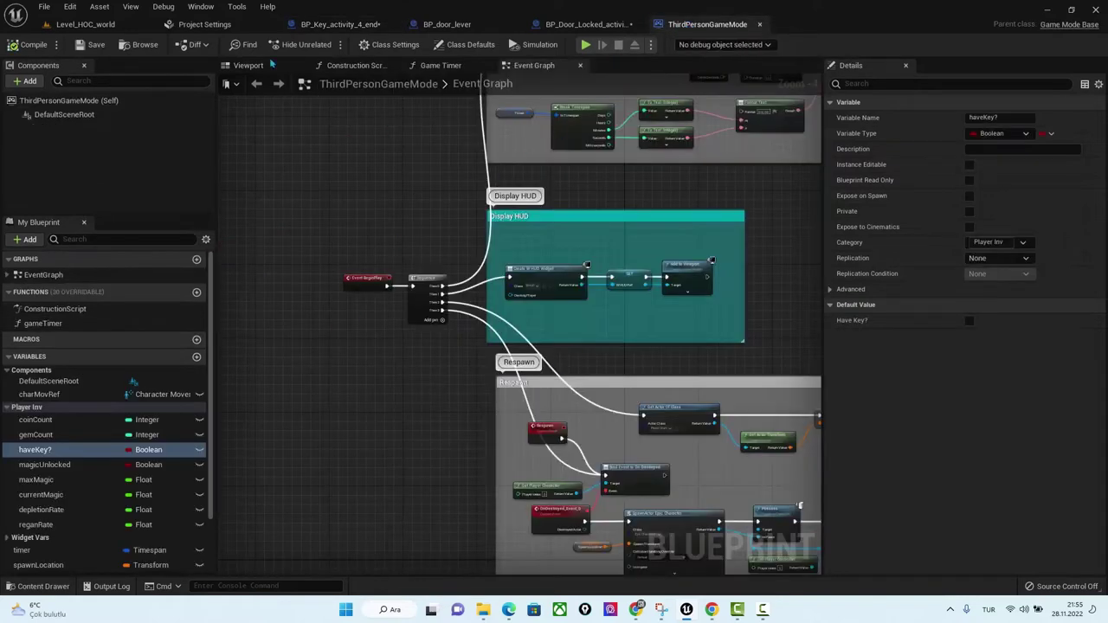
pyautogui.click(337, 25)
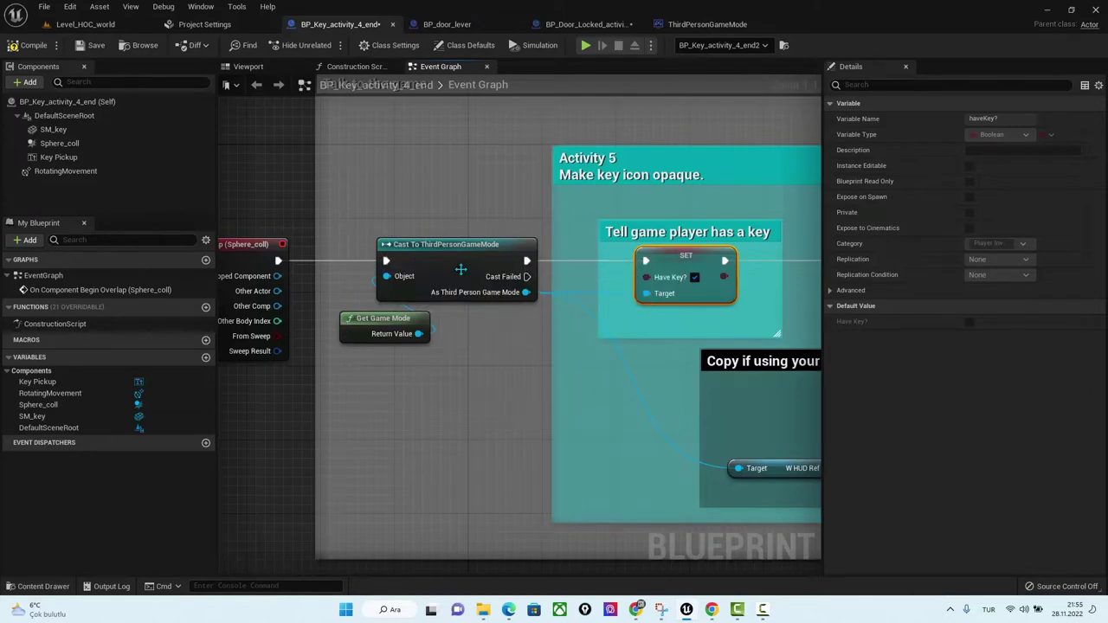
# Add a Set Have Key? node wired from the game mode reference.
pyautogui.rightClick(493, 358)
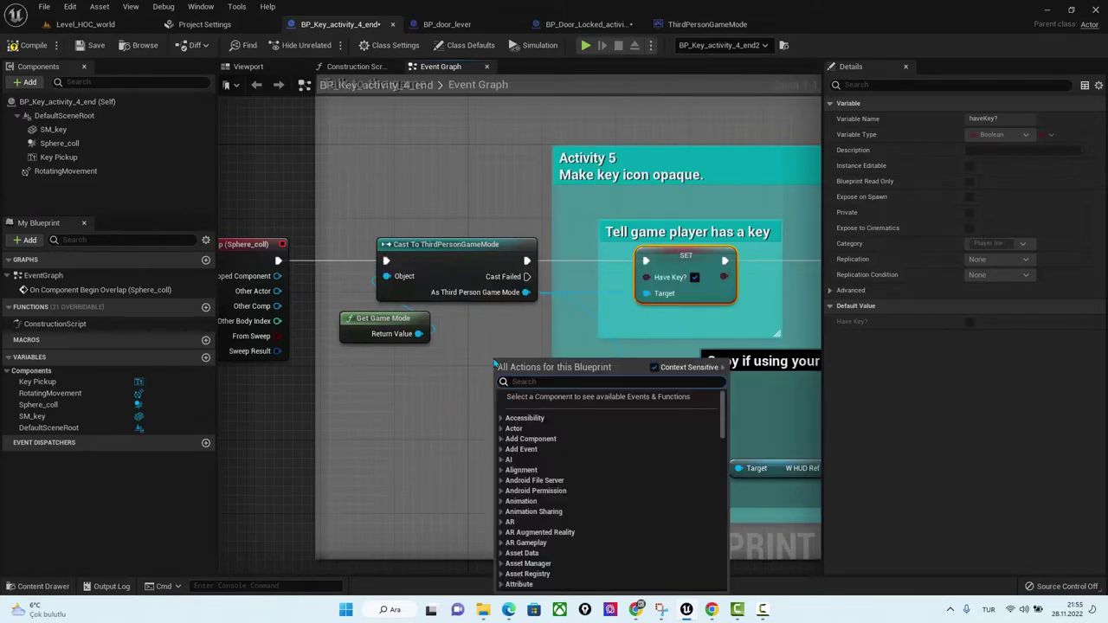
pyautogui.write('have')
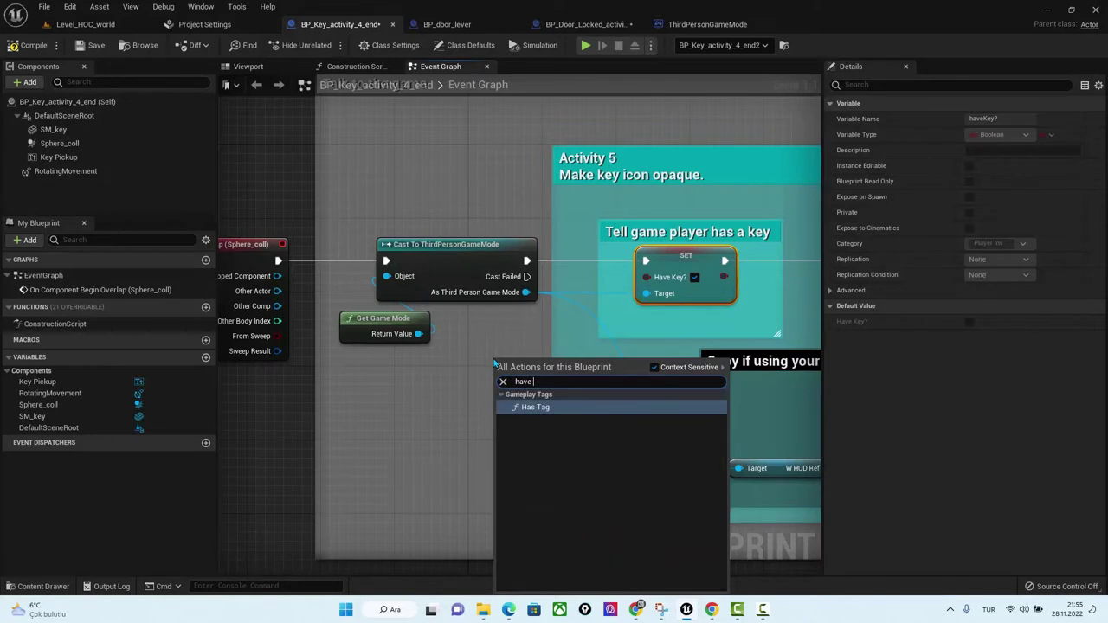
pyautogui.write(' key')
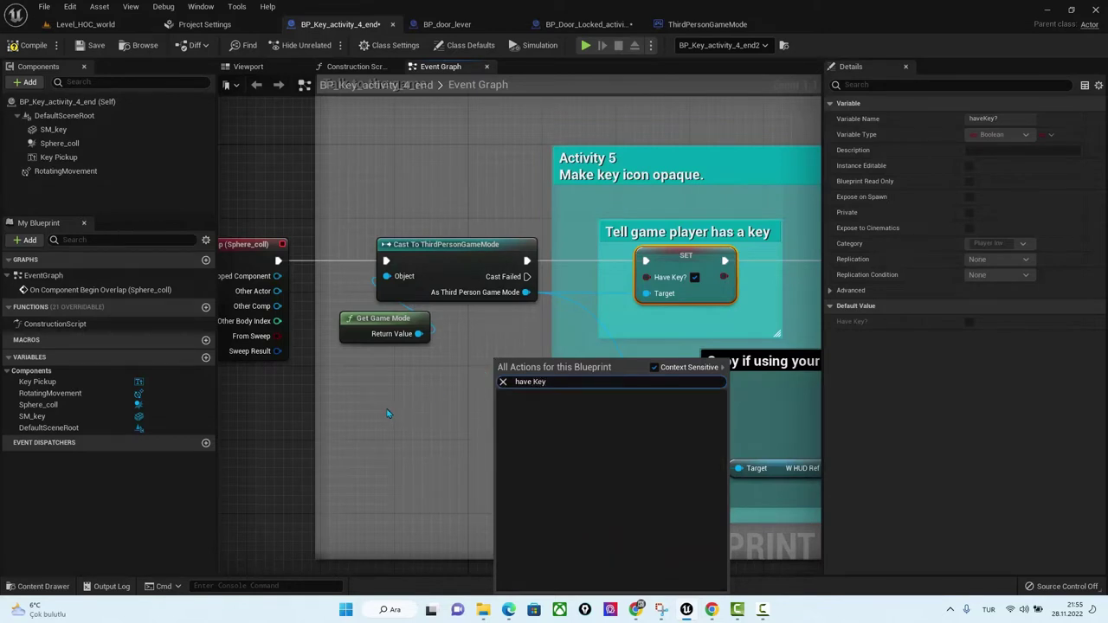
pyautogui.click(388, 414)
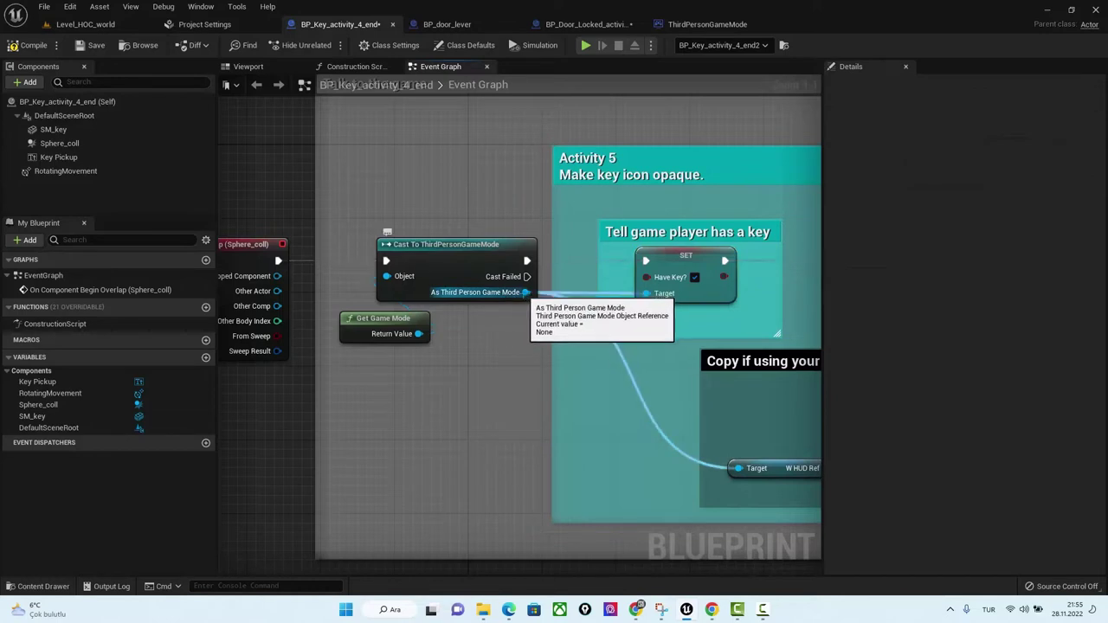
pyautogui.moveTo(525, 292); pyautogui.dragTo(463, 424)
pyautogui.write('have')
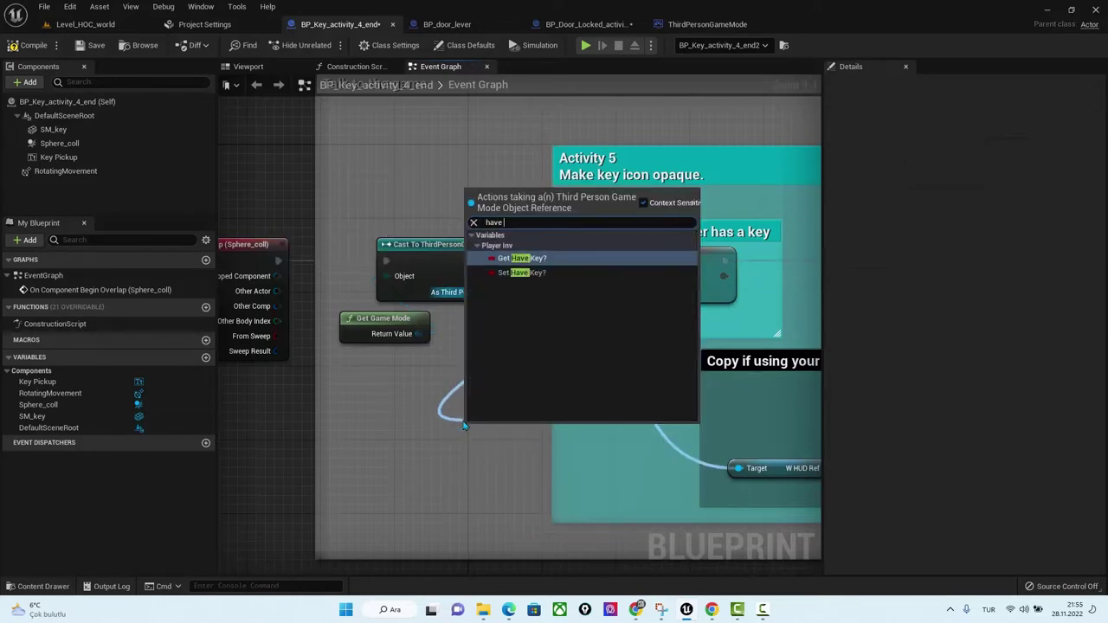
pyautogui.click(521, 272)
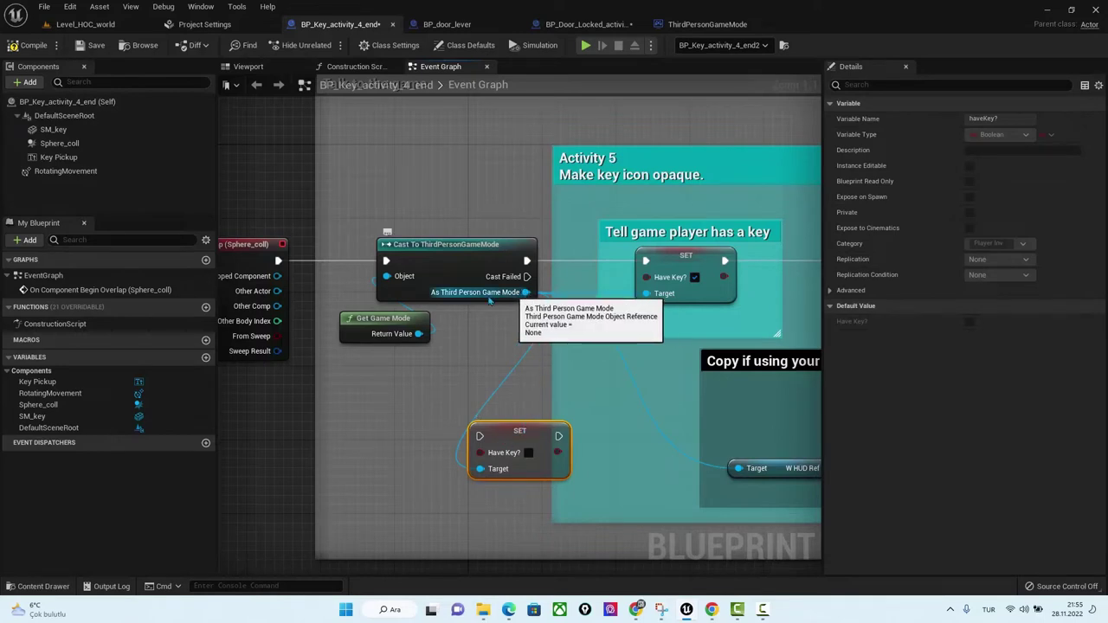
# Glance at ThirdPersonGameMode, then delete the extra SET Have Key? node in BP_Key.
pyautogui.click(688, 19)
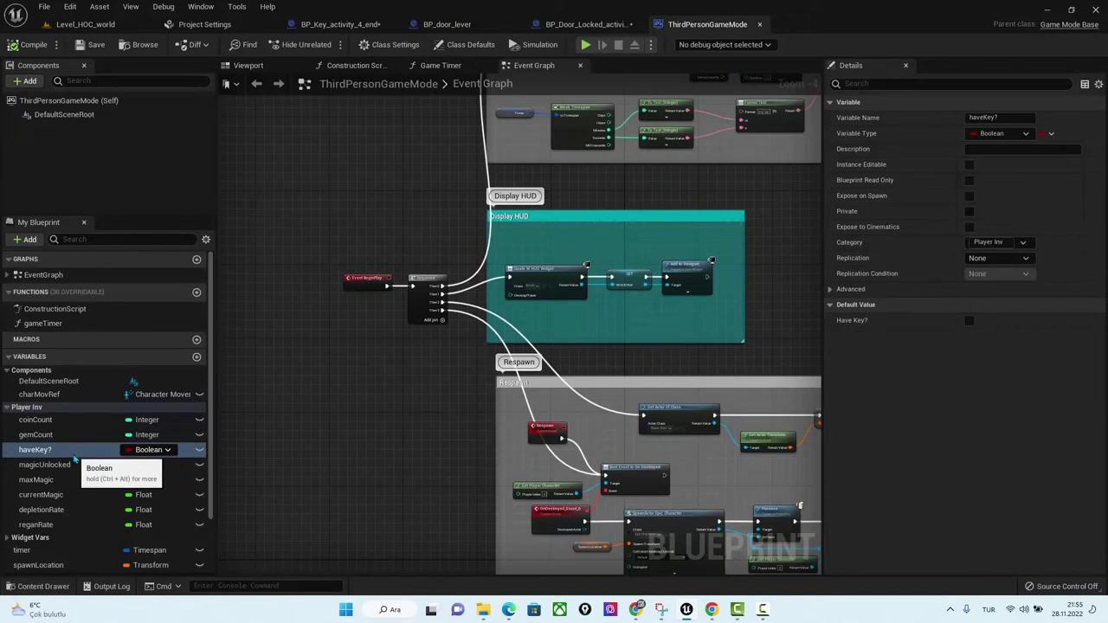
pyautogui.click(340, 24)
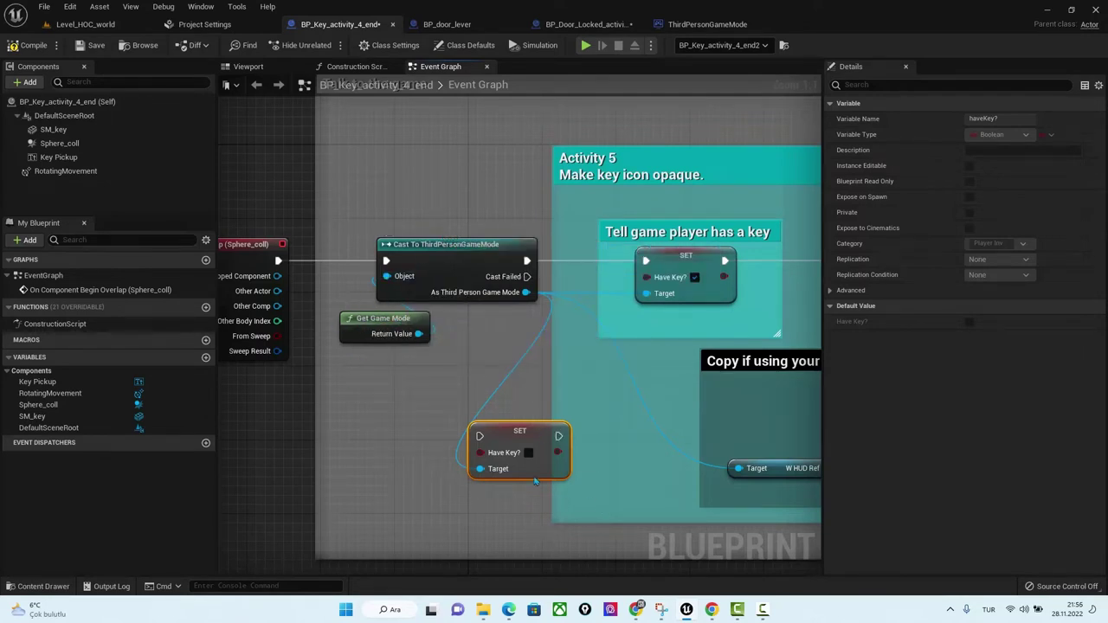
pyautogui.moveTo(519, 430); pyautogui.dragTo(528, 430)
pyautogui.press('Delete')
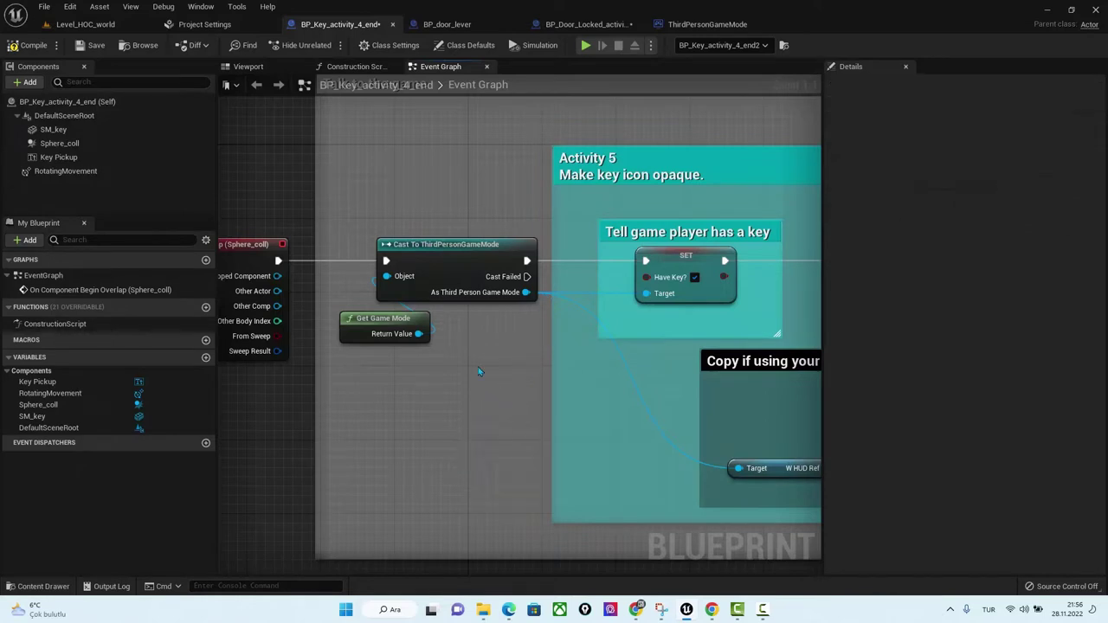
# Pan past Set Color and Opacity to the Play Sound 2D and Destroy Actor nodes.
pyautogui.moveTo(303, 338); pyautogui.dragTo(188, 344, button='right')
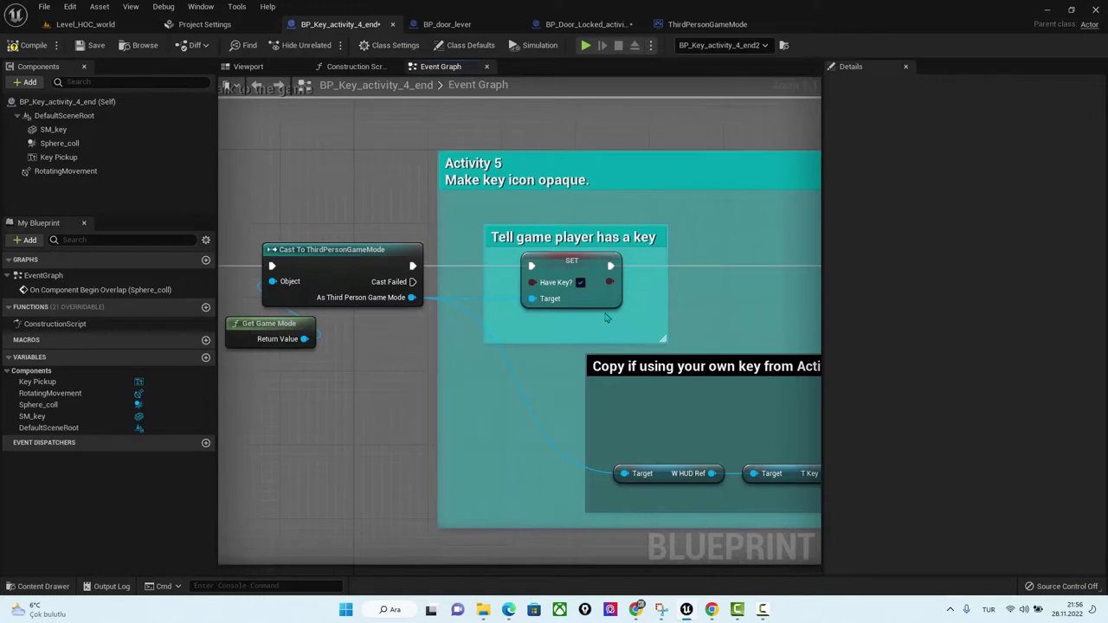
pyautogui.moveTo(606, 318); pyautogui.dragTo(504, 292, button='right')
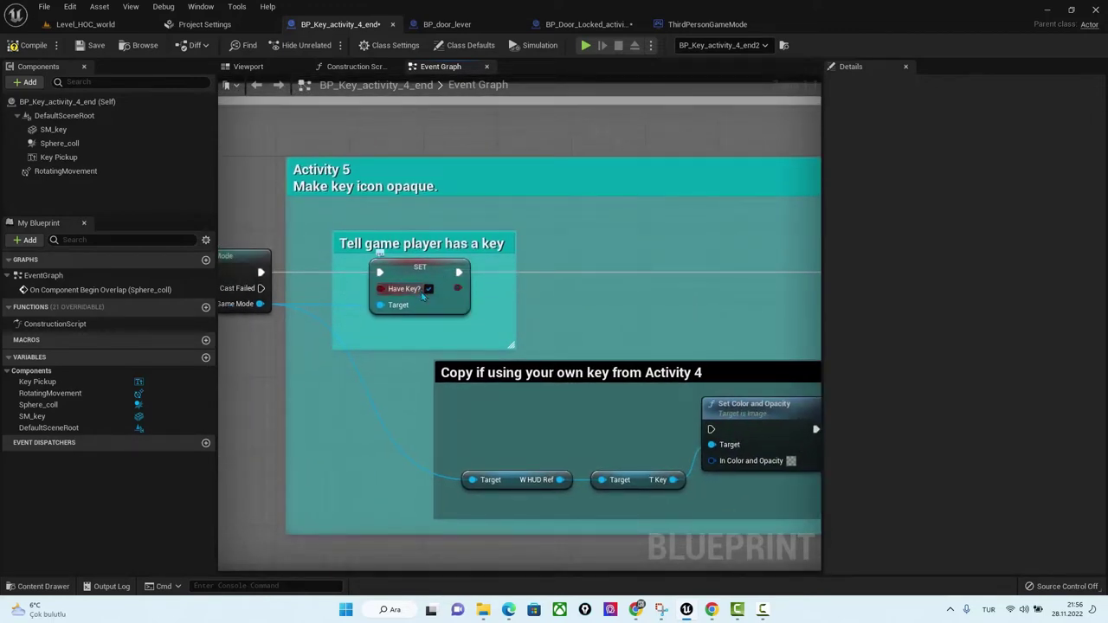
pyautogui.moveTo(431, 296); pyautogui.dragTo(275, 303, button='right')
pyautogui.scroll(-2, 432, 339)
pyautogui.moveTo(432, 338); pyautogui.dragTo(637, 425, button='right')
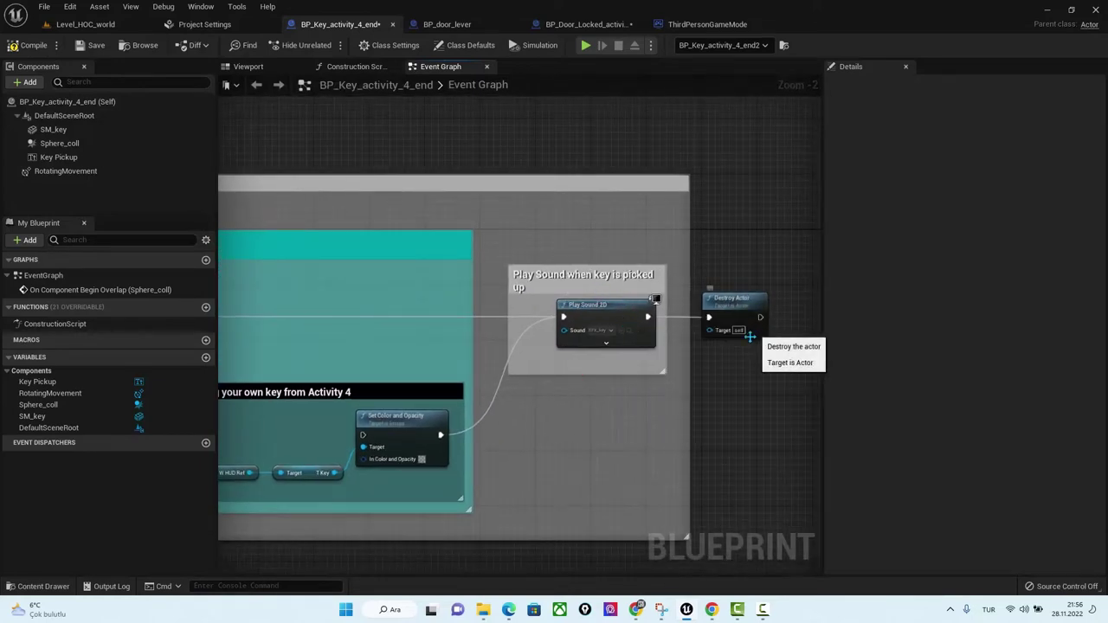
# Play Level_HOC_world from here, run to the locked door, press E, then stop.
pyautogui.click(85, 24)
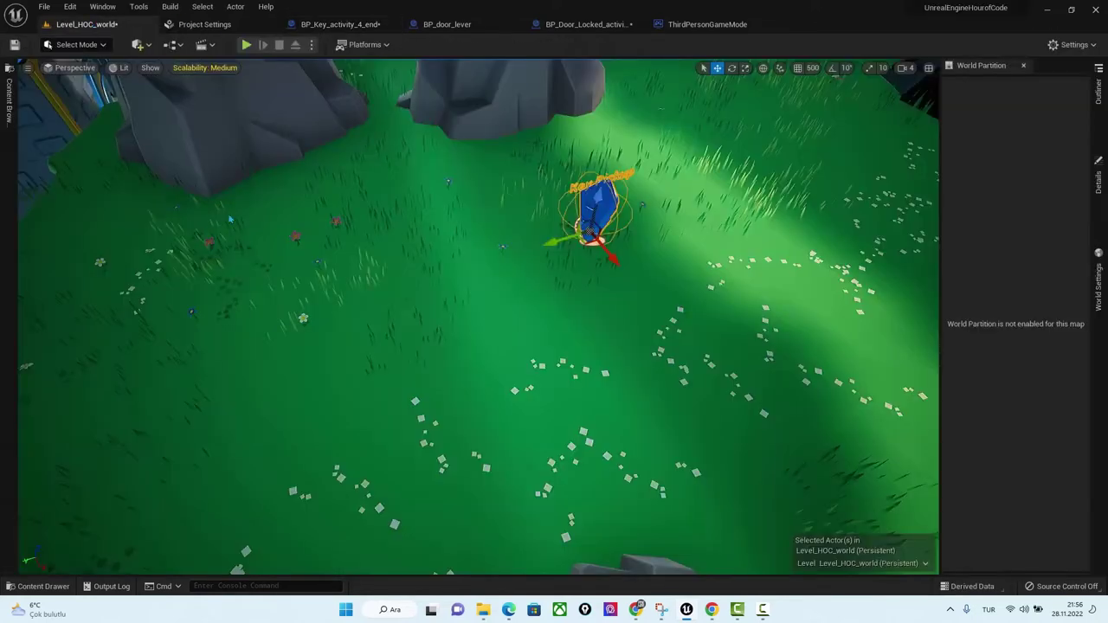
pyautogui.rightClick(413, 147)
pyautogui.click(455, 396)
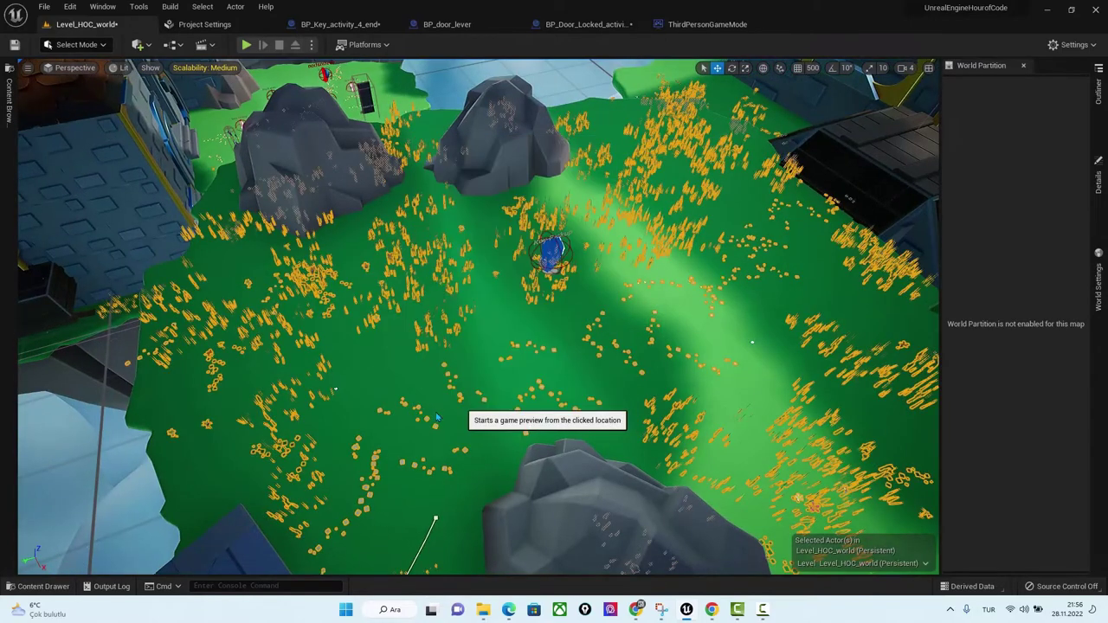
pyautogui.click(425, 417)
pyautogui.press('w')
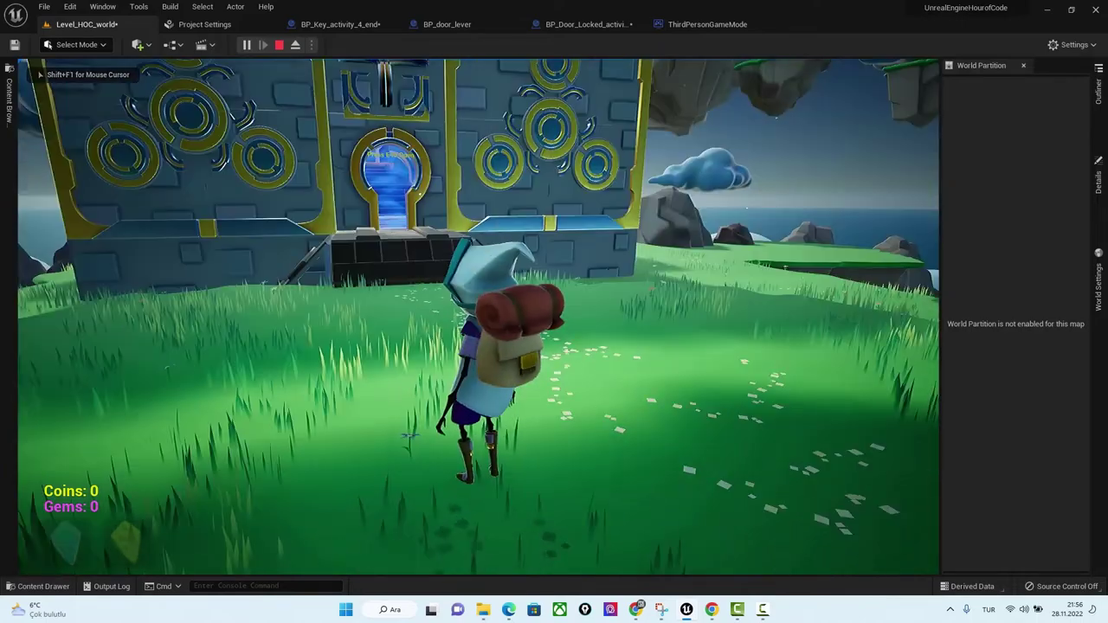
pyautogui.press('w')
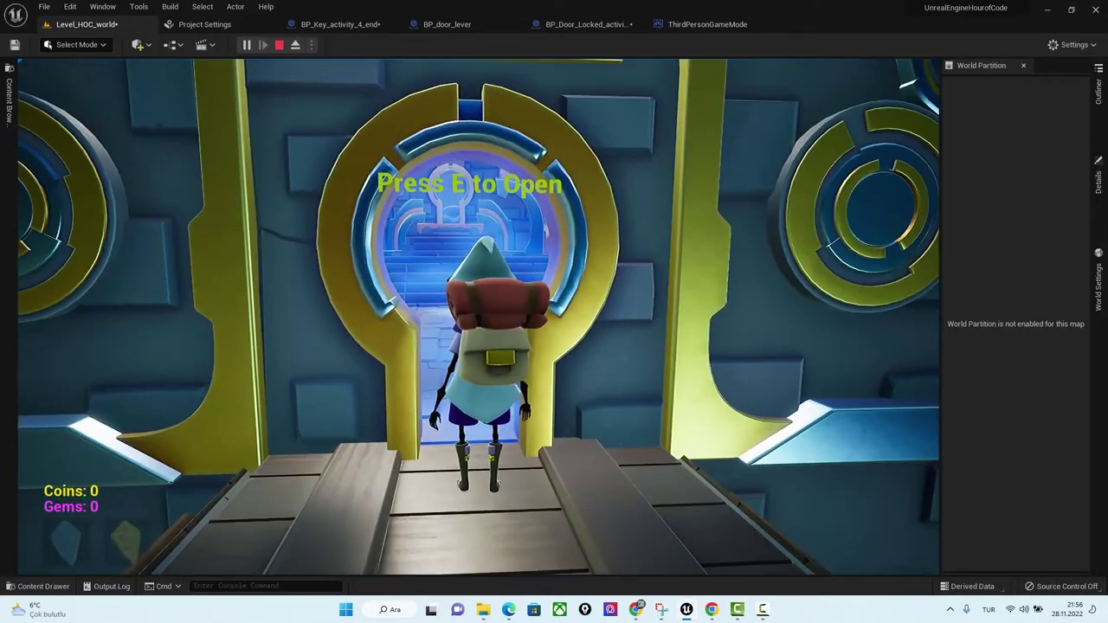
pyautogui.press('e')
pyautogui.press('Escape')
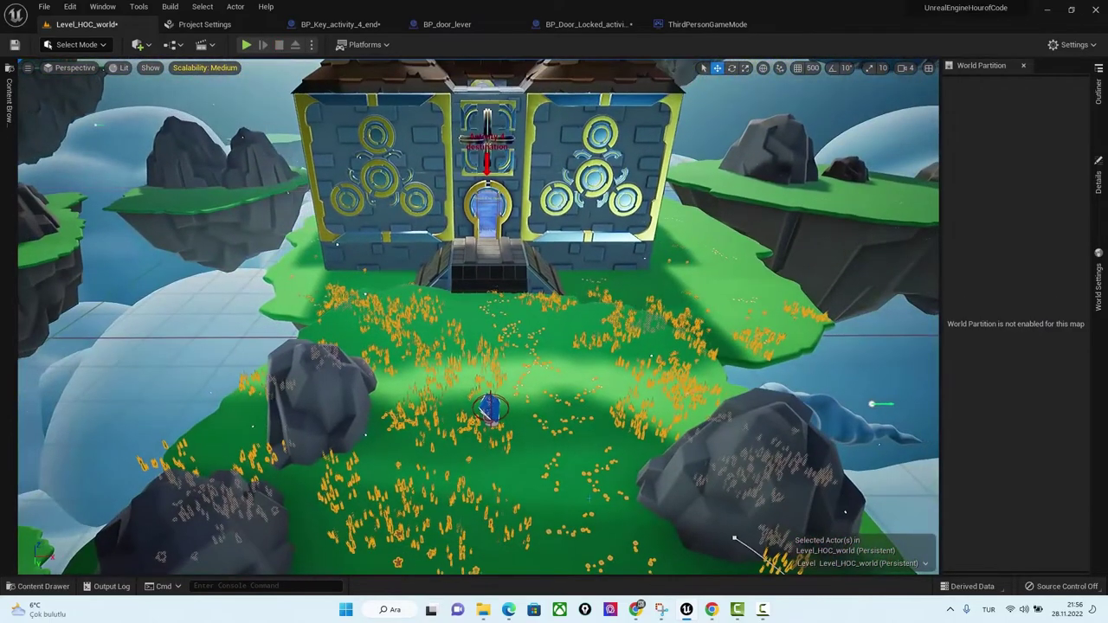
# Start a second preview from the island, end it, and go back to BP_Key.
pyautogui.rightClick(574, 528)
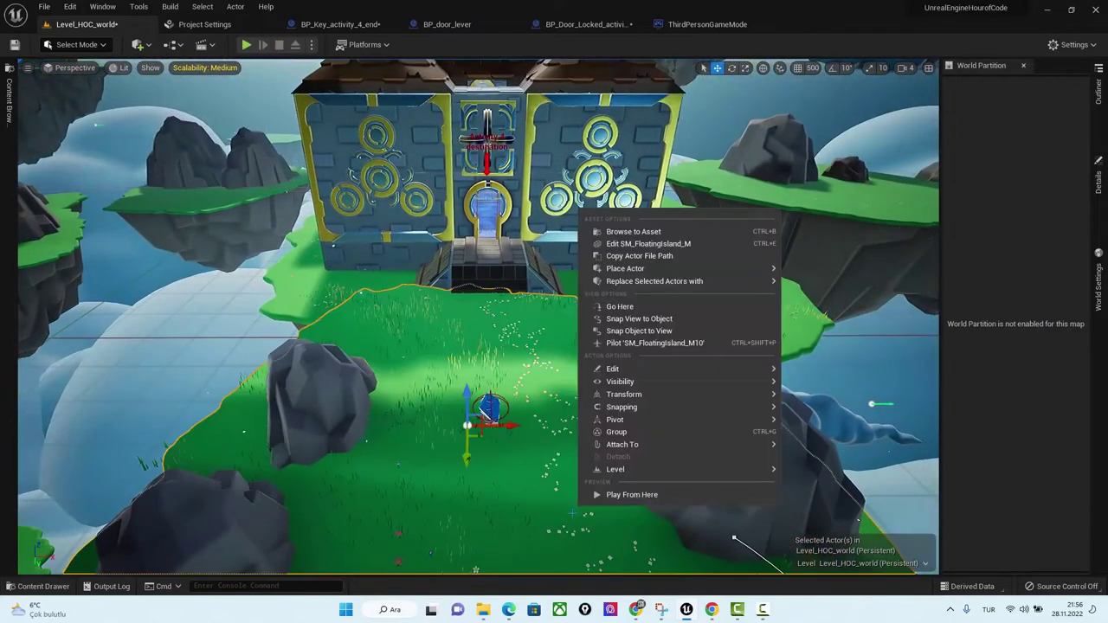
pyautogui.click(616, 507)
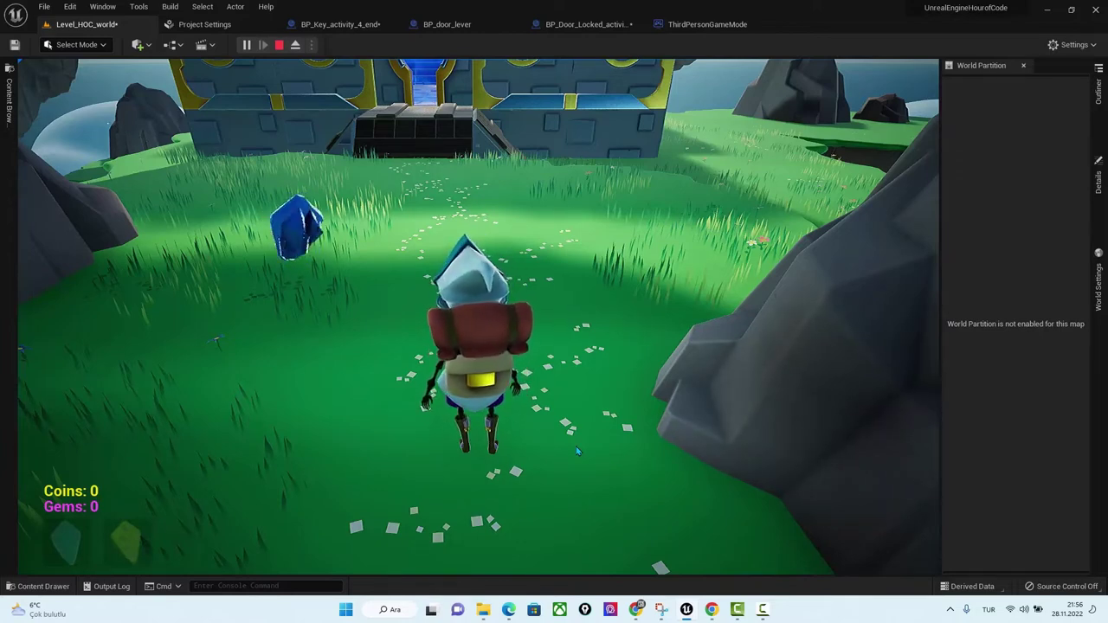
pyautogui.click(531, 448)
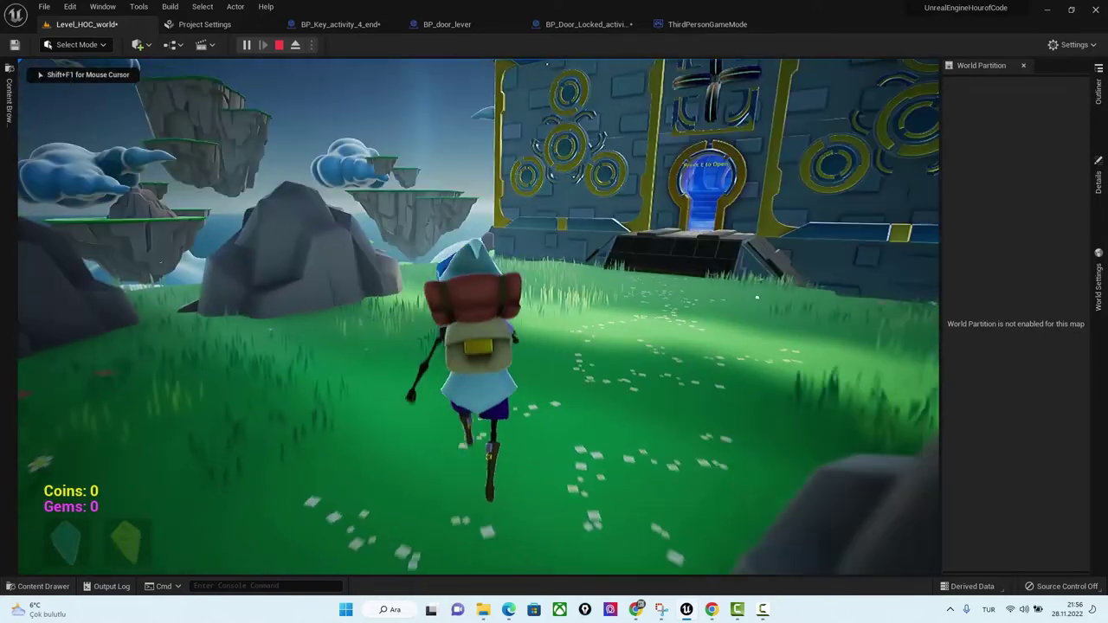
pyautogui.press('Escape')
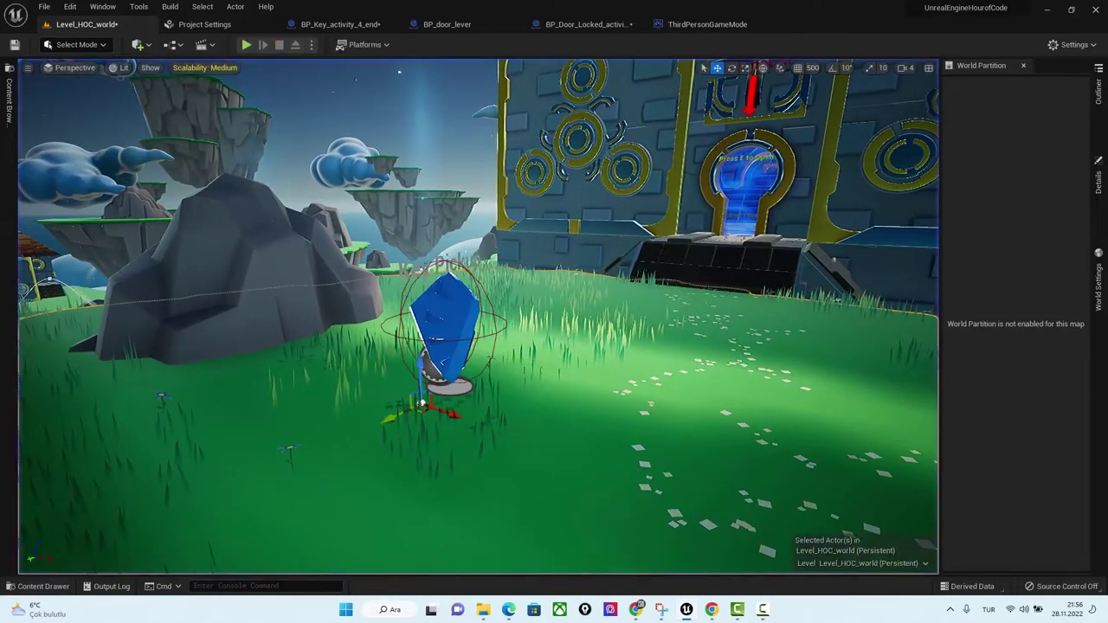
pyautogui.click(362, 21)
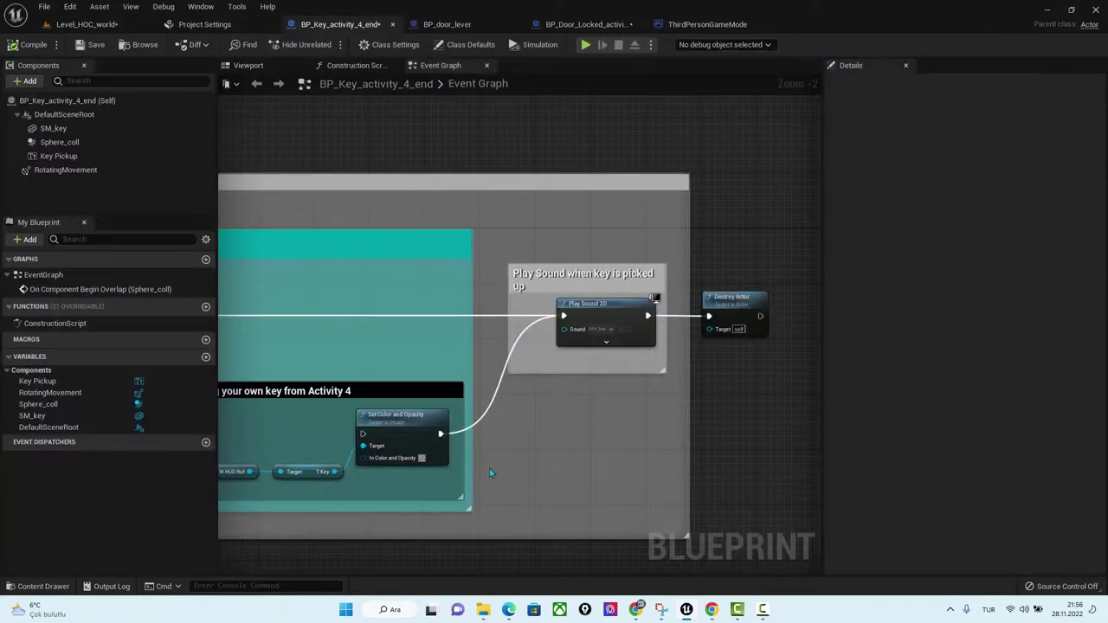
# Pan through the Activity 5 area and select the Set Color and Opacity node.
pyautogui.scroll(2, 490, 469)
pyautogui.scroll(2, 516, 401)
pyautogui.scroll(1, 516, 402)
pyautogui.moveTo(572, 378); pyautogui.dragTo(655, 364, button='right')
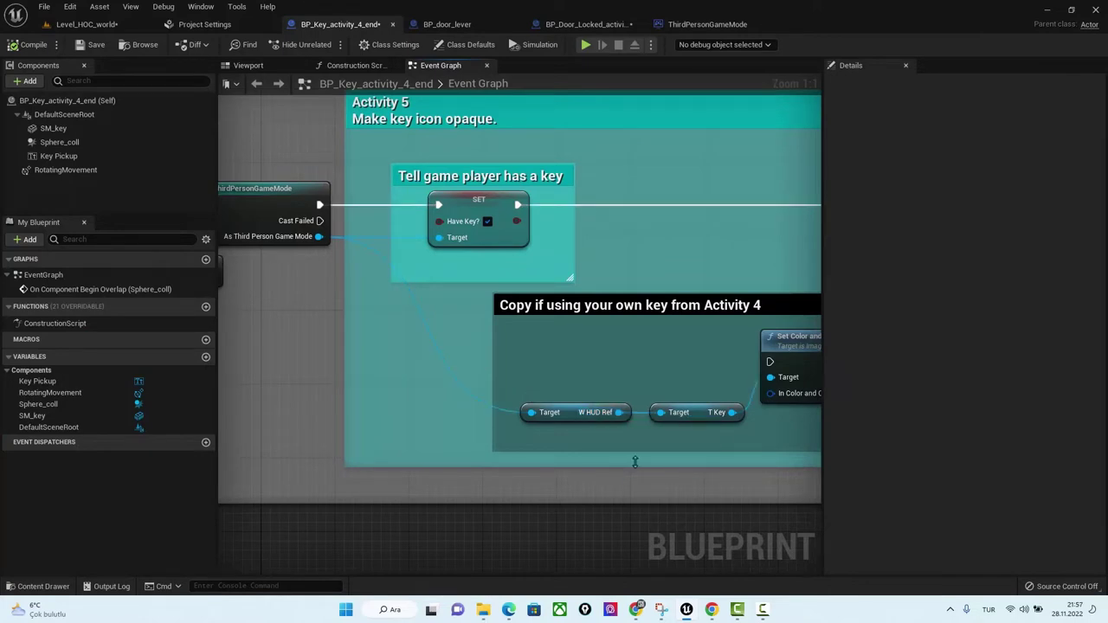
pyautogui.moveTo(584, 421); pyautogui.dragTo(557, 410, button='right')
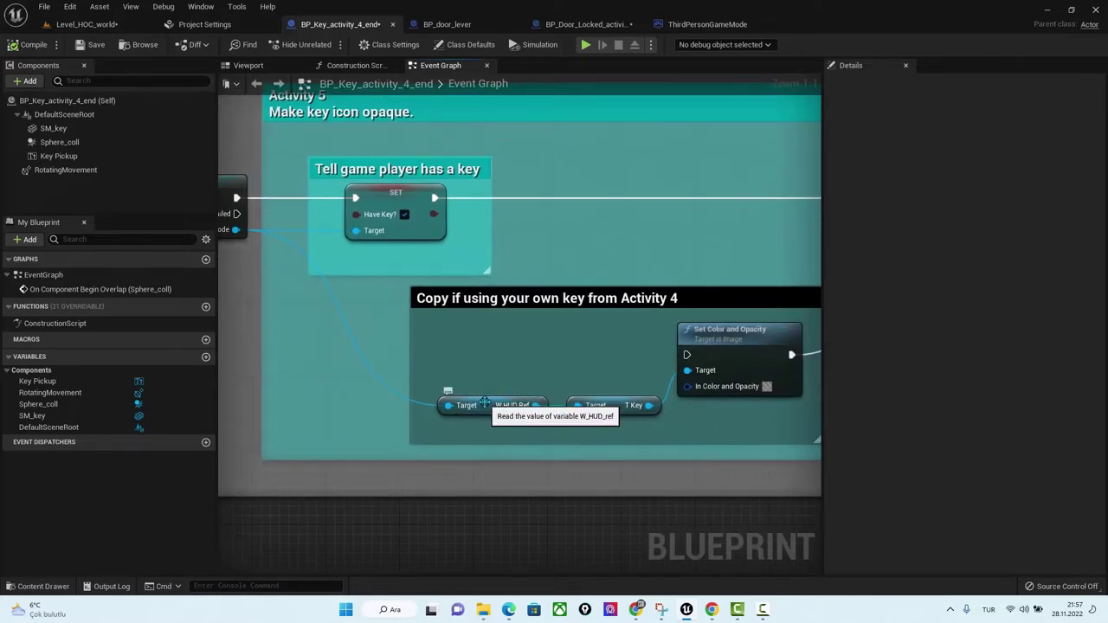
pyautogui.moveTo(692, 427); pyautogui.dragTo(571, 431, button='right')
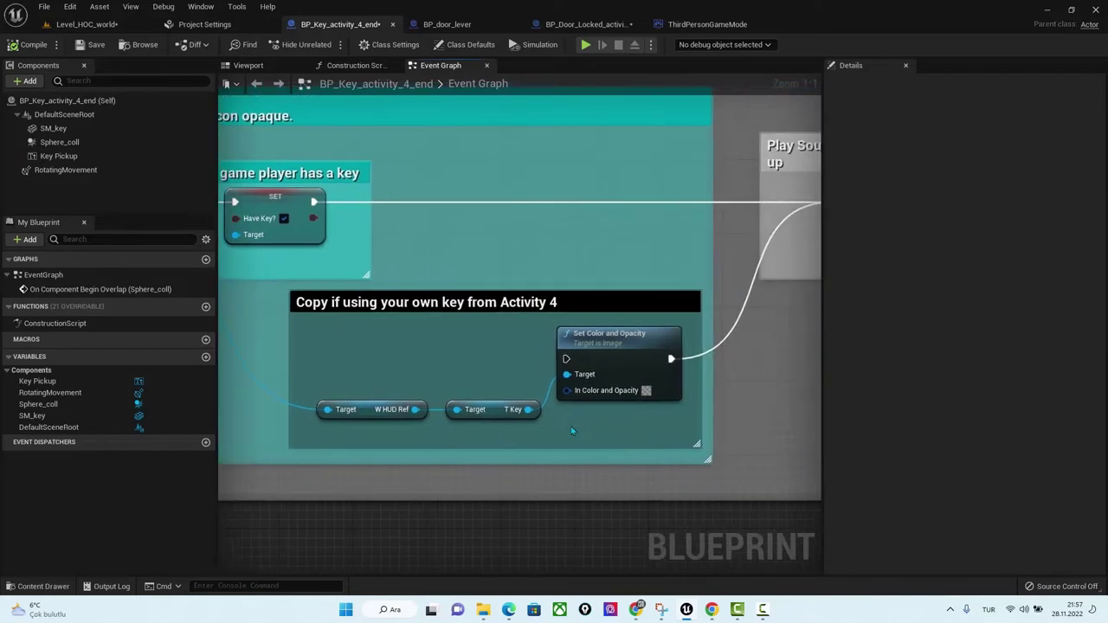
pyautogui.moveTo(612, 348); pyautogui.dragTo(621, 348)
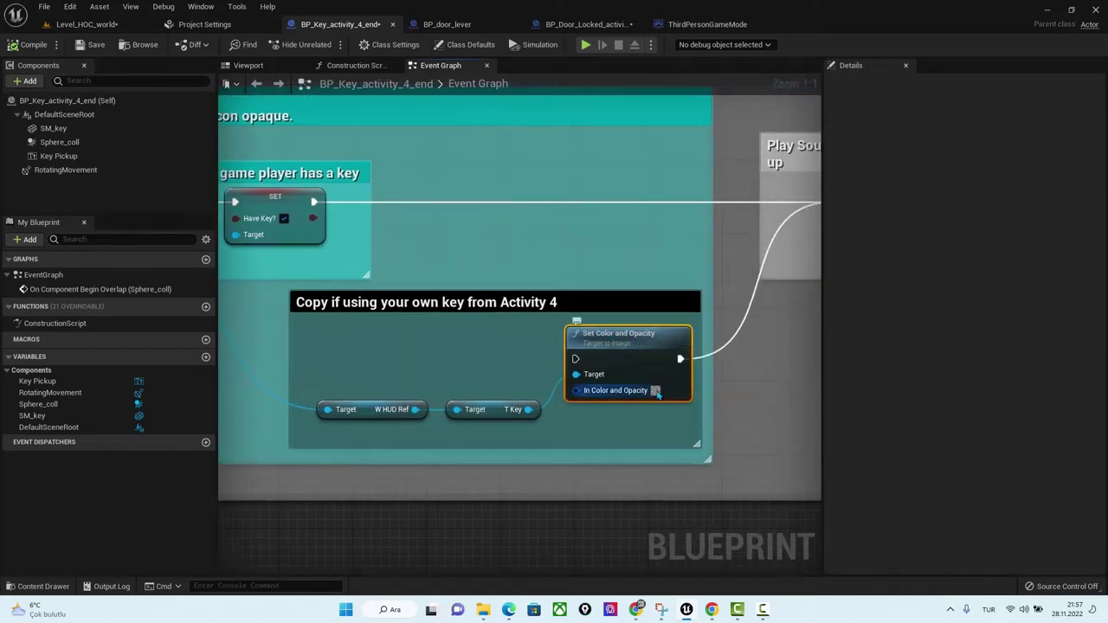
# Set the In Color and Opacity alpha to 0,5 in the Color Picker.
pyautogui.click(656, 391)
pyautogui.click(725, 541)
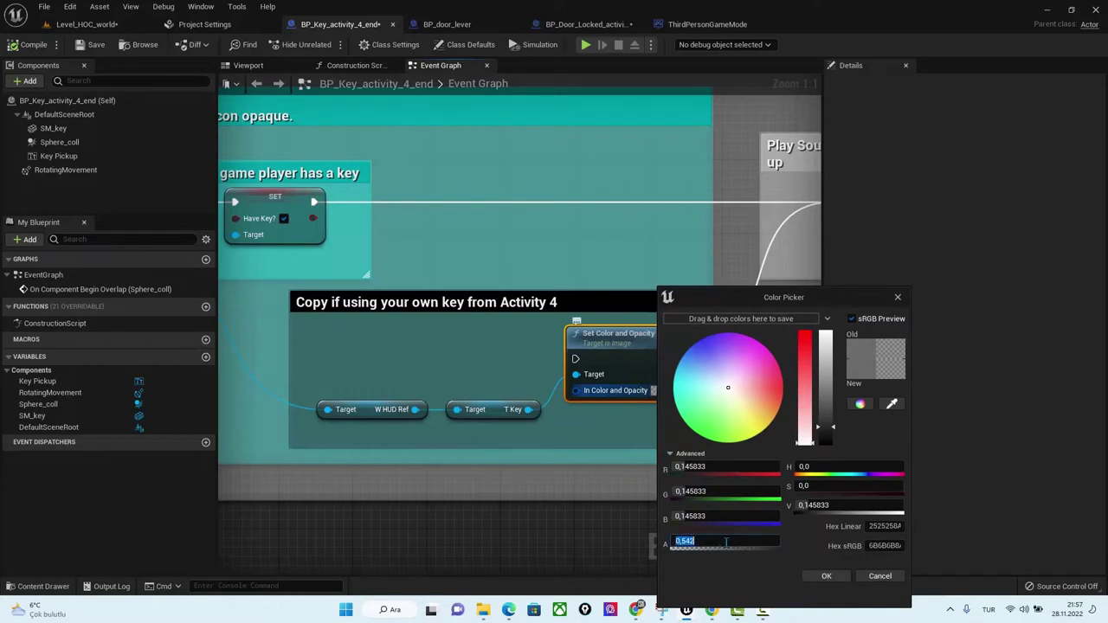
pyautogui.write('1')
pyautogui.press('BackSpace')
pyautogui.write('0,5')
pyautogui.click(823, 576)
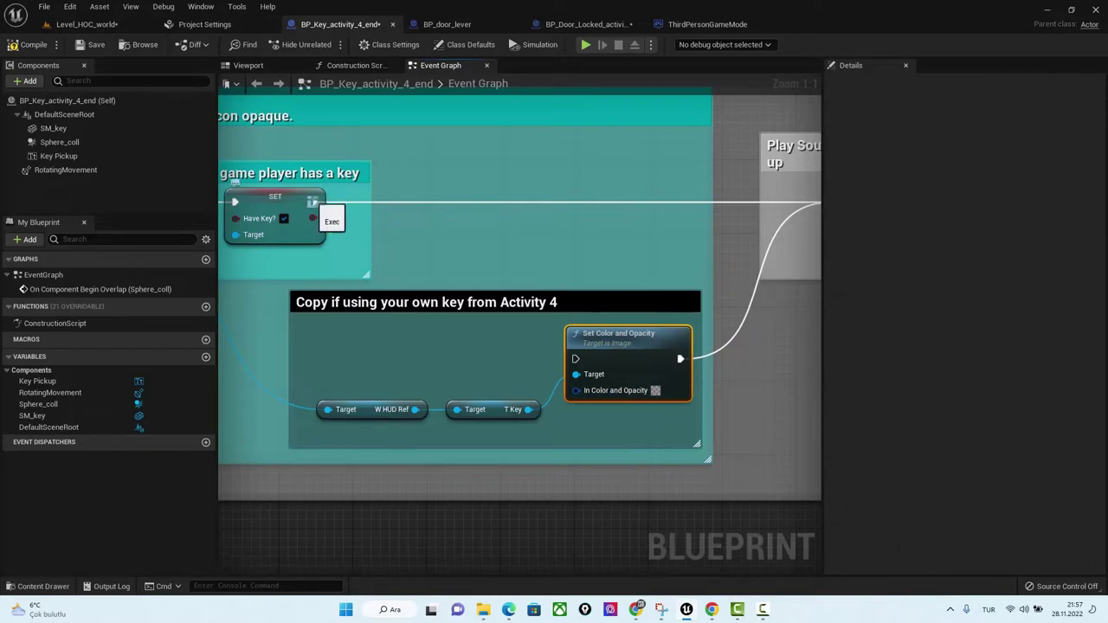
# Connect SET Have Key?'s execution output to Set Color and Opacity.
pyautogui.moveTo(313, 201); pyautogui.dragTo(576, 358)
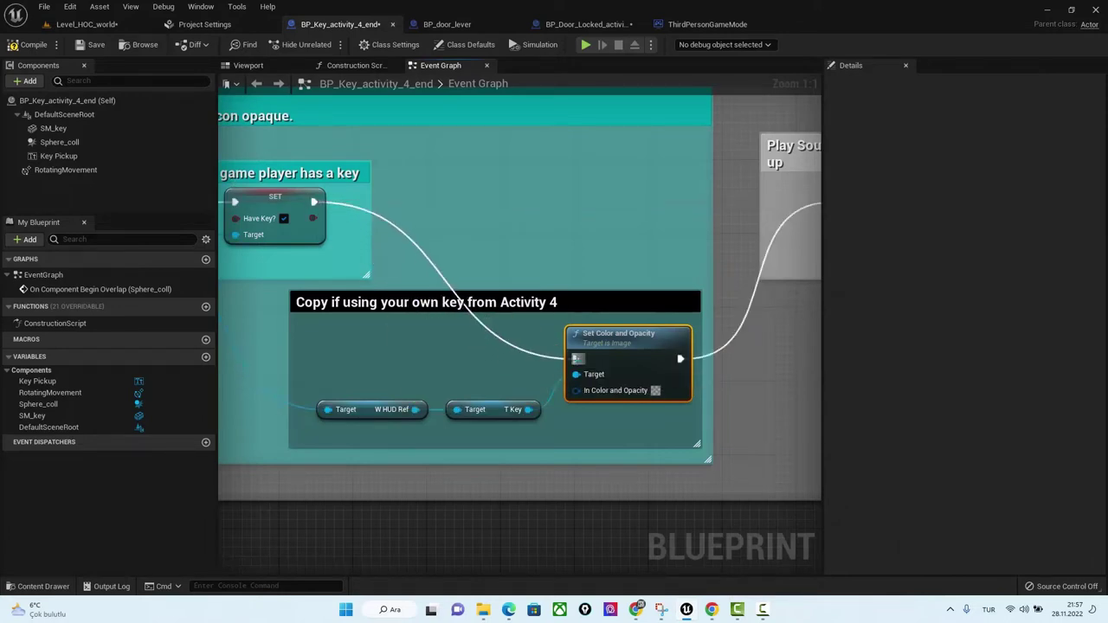
pyautogui.moveTo(669, 260); pyautogui.dragTo(467, 266, button='right')
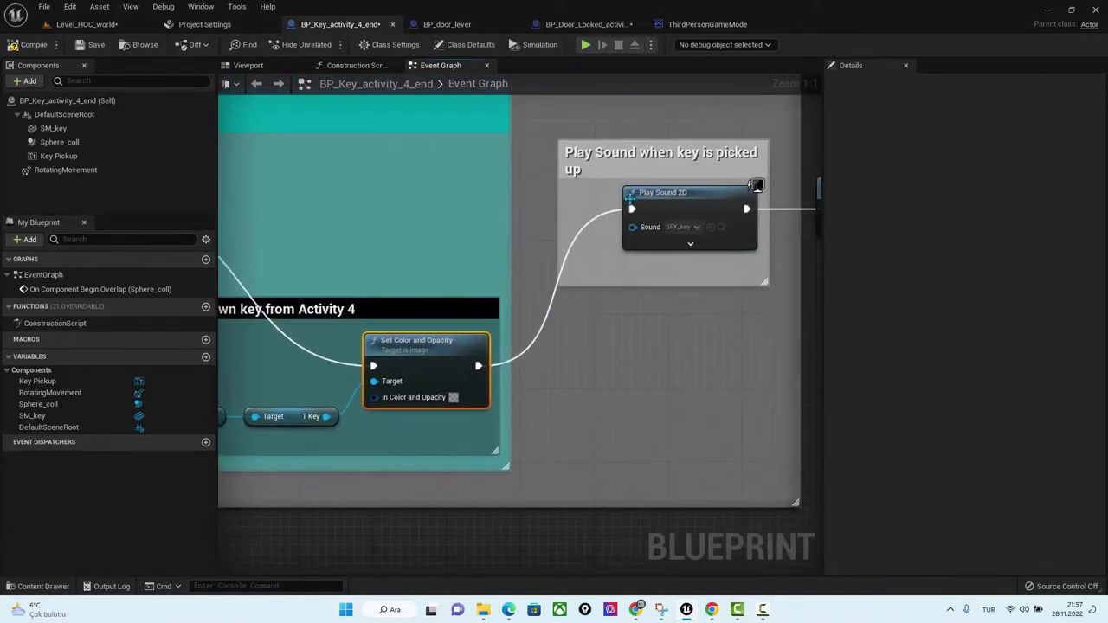
pyautogui.moveTo(390, 261)
pyautogui.mouseDown(button='right')
pyautogui.moveTo(736, 263)
pyautogui.moveTo(727, 266)
pyautogui.mouseUp(button='right')
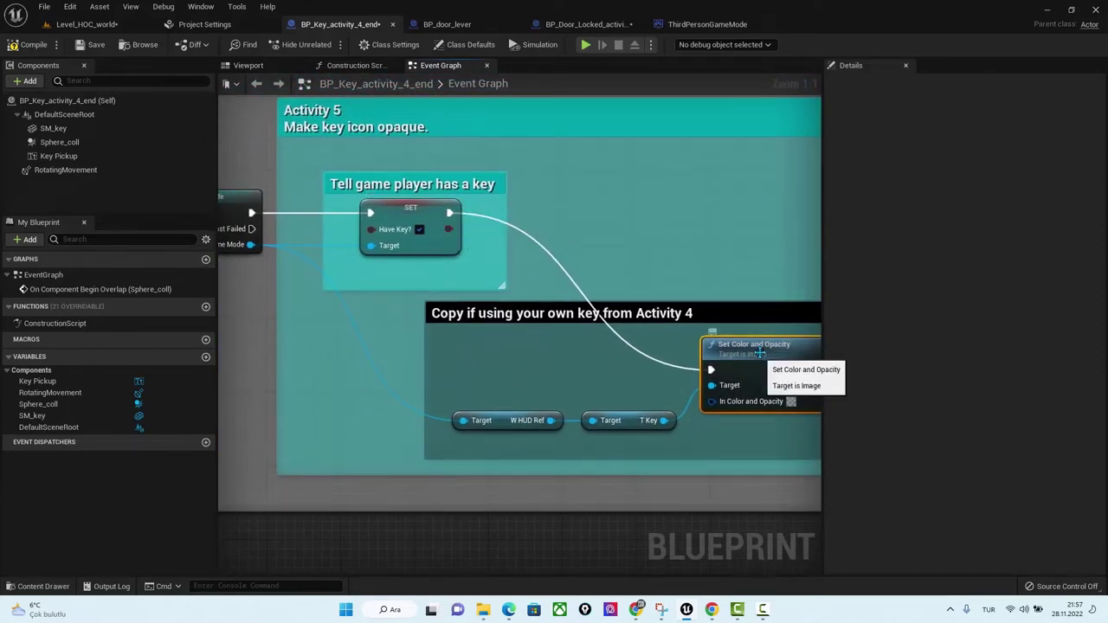
pyautogui.moveTo(759, 353); pyautogui.dragTo(638, 324, button='right')
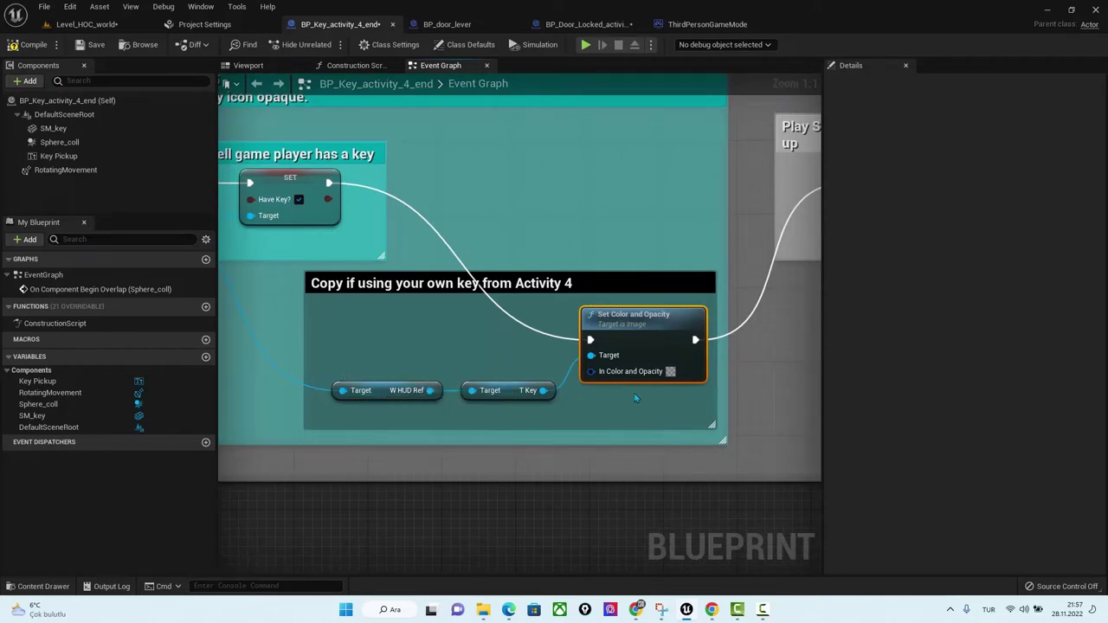
pyautogui.moveTo(720, 389); pyautogui.dragTo(618, 396, button='right')
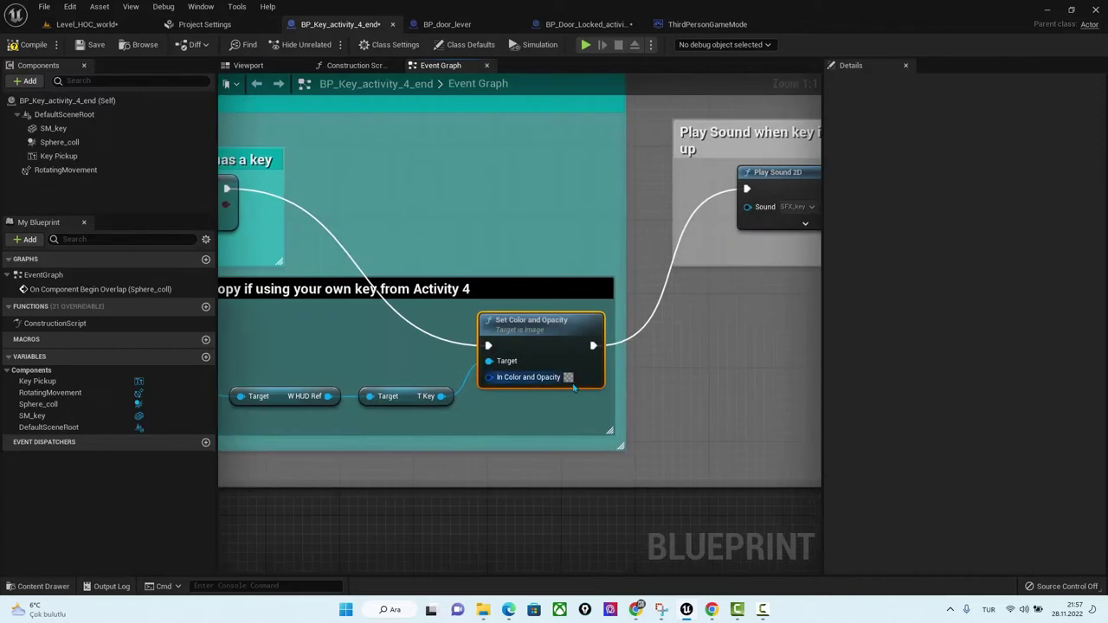
# Raise the In Color and Opacity alpha to 0,849, then go back to Level_HOC_world.
pyautogui.click(568, 378)
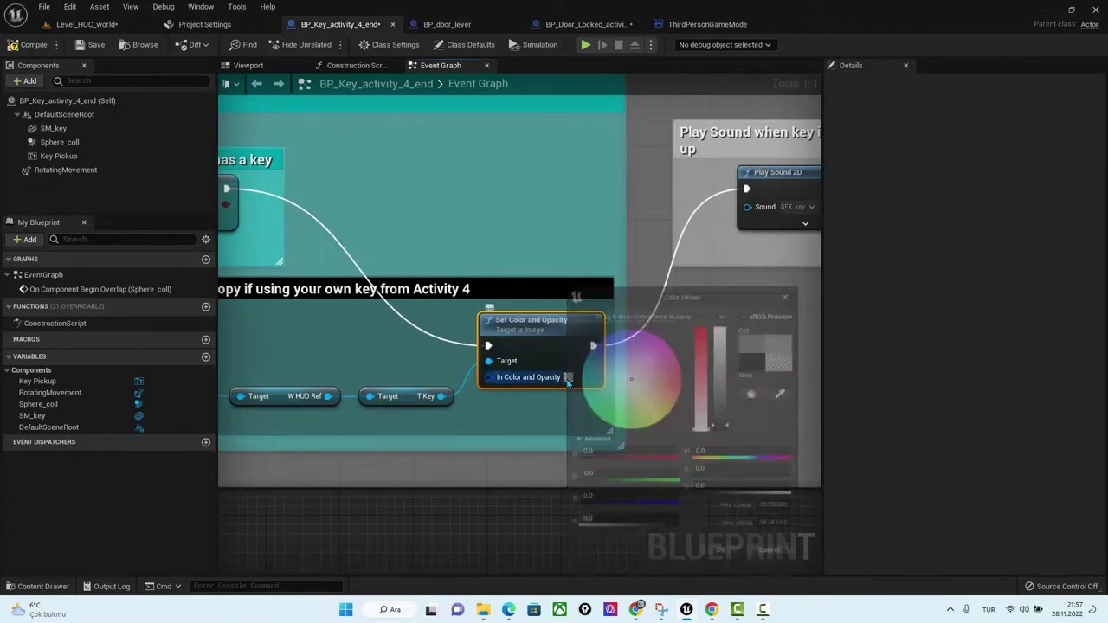
pyautogui.moveTo(629, 541); pyautogui.dragTo(674, 541)
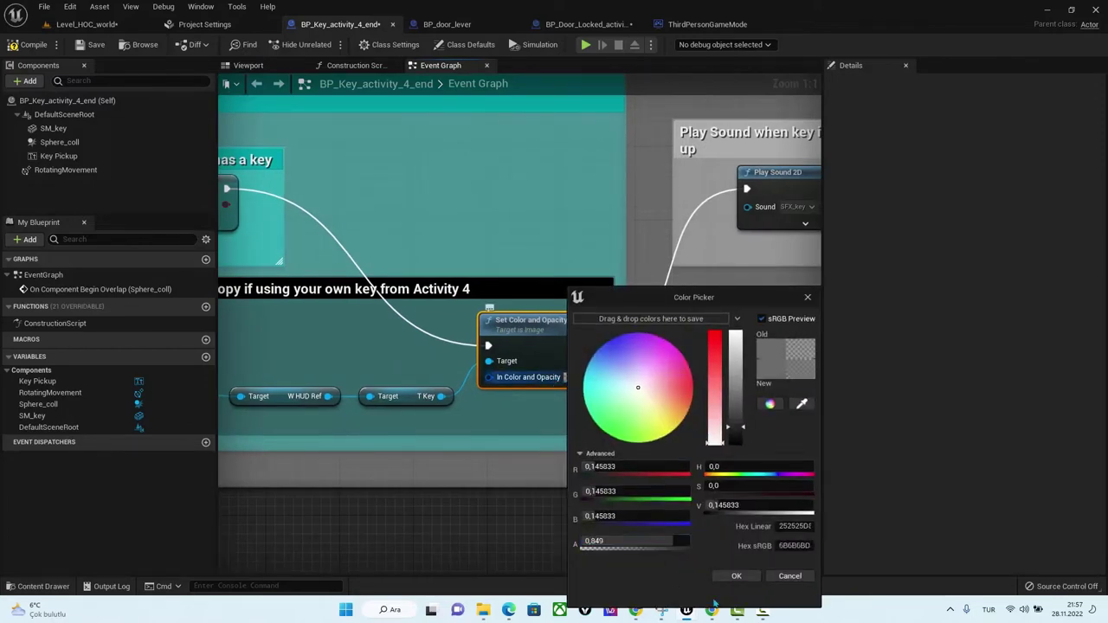
pyautogui.click(737, 576)
pyautogui.moveTo(691, 370); pyautogui.dragTo(512, 395, button='right')
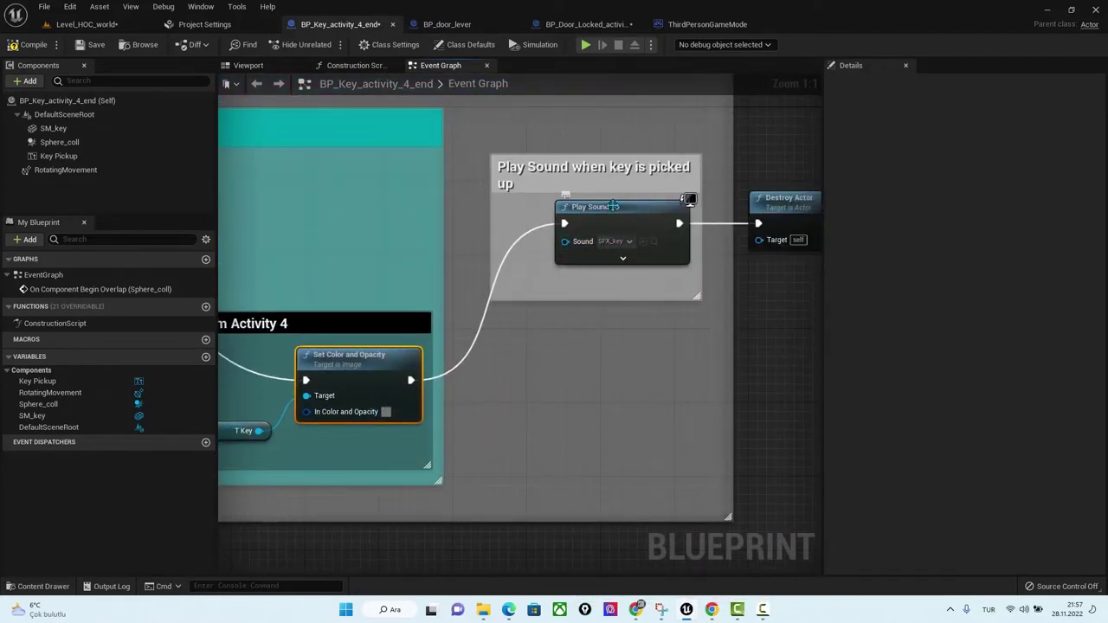
pyautogui.click(87, 23)
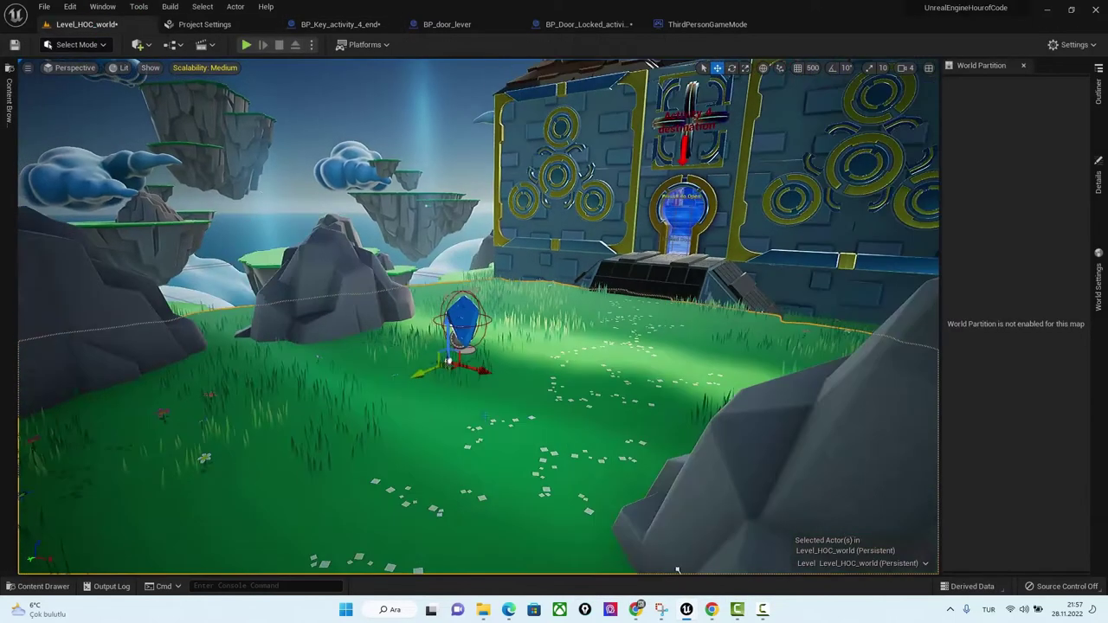
# Play from the meadow up to the door, stop, and bring up ThirdPersonGameMode.
pyautogui.rightClick(441, 187)
pyautogui.click(492, 472)
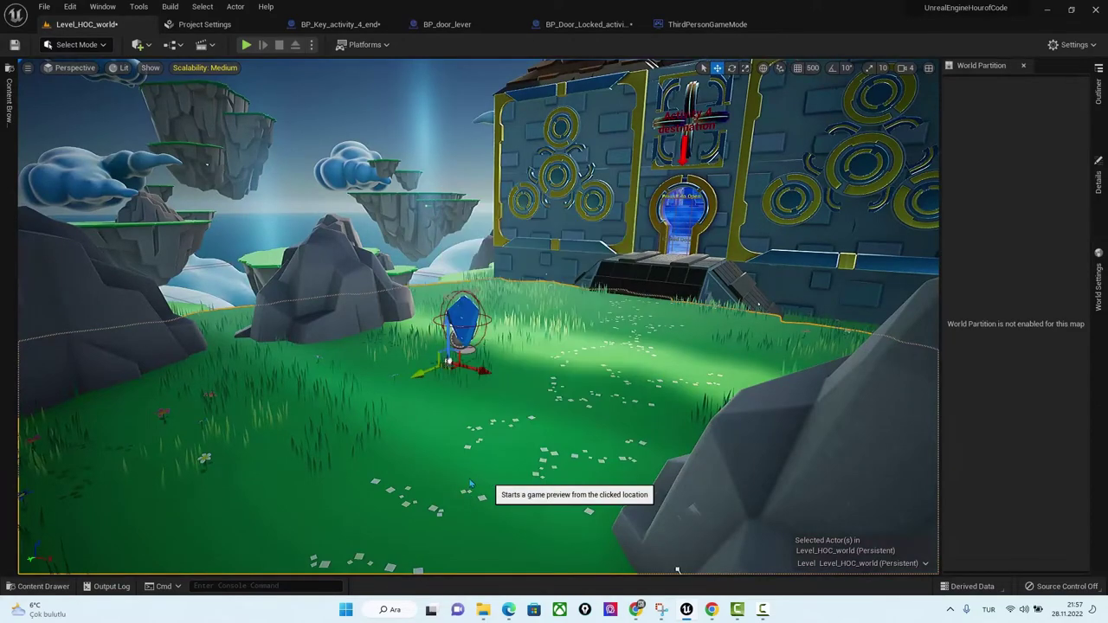
pyautogui.press('w')
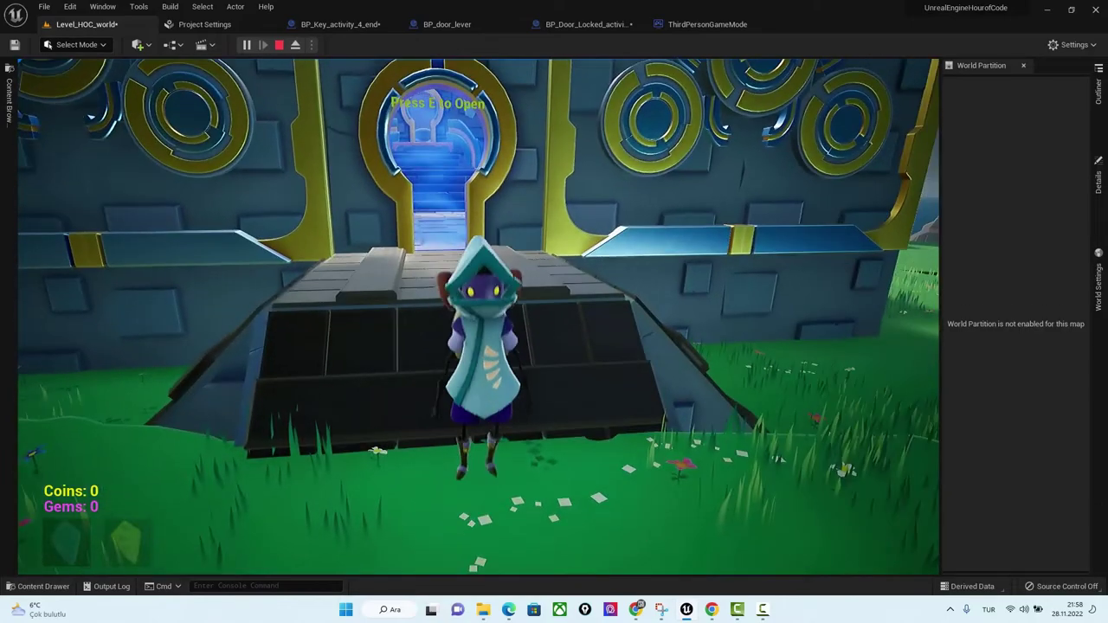
pyautogui.press('Escape')
pyautogui.click(706, 24)
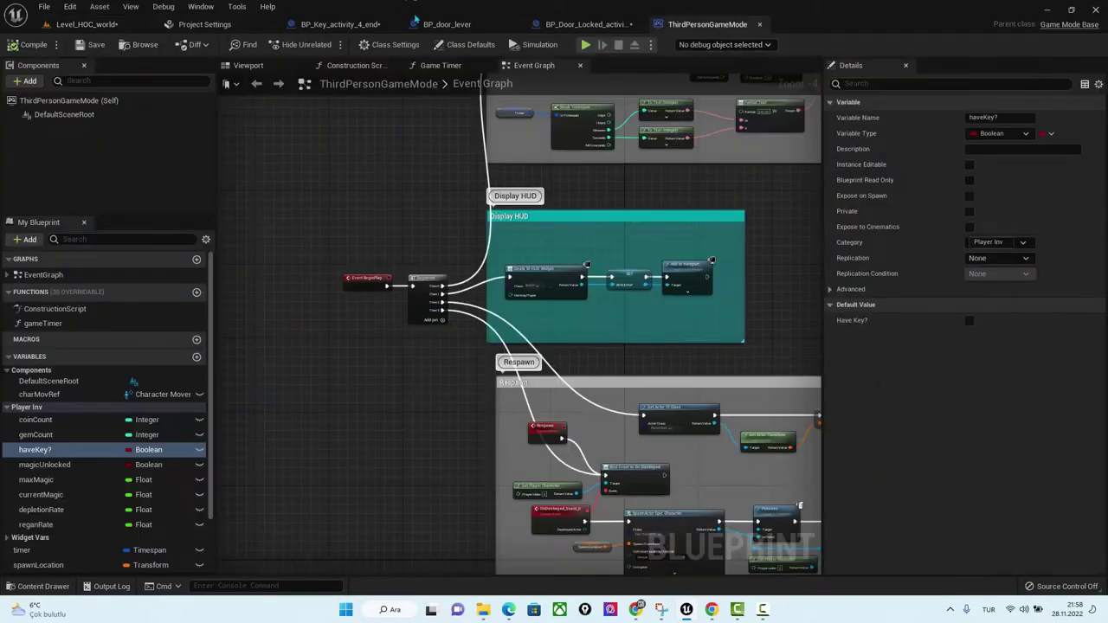
# Confirm BP_Key's In Color and Opacity alpha value and return to Level_HOC_world.
pyautogui.click(342, 24)
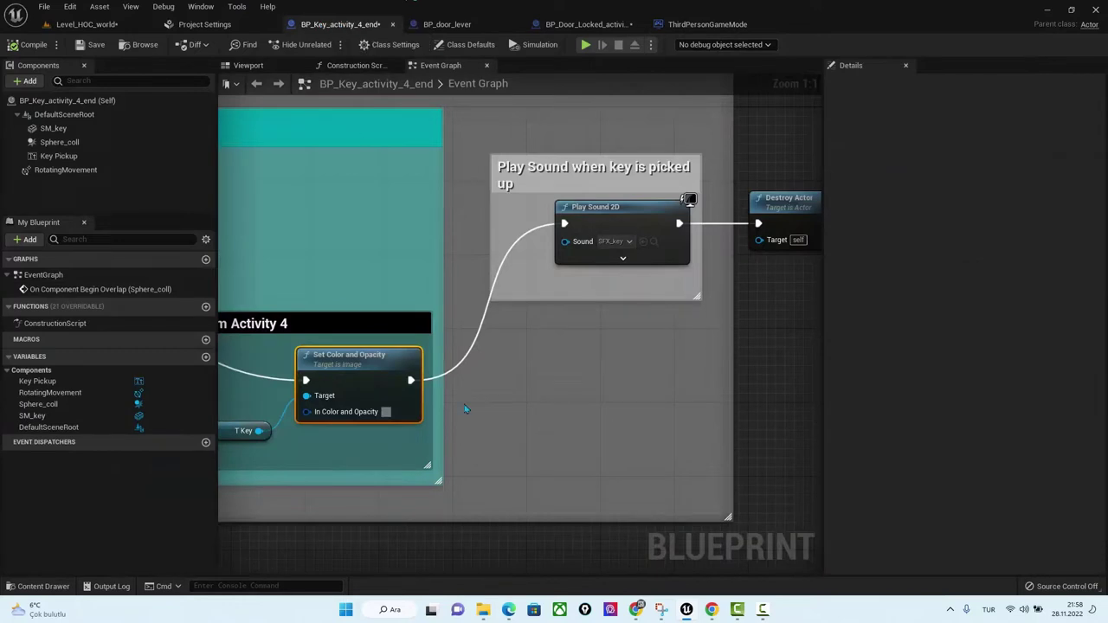
pyautogui.click(386, 411)
pyautogui.click(476, 542)
pyautogui.press('Return')
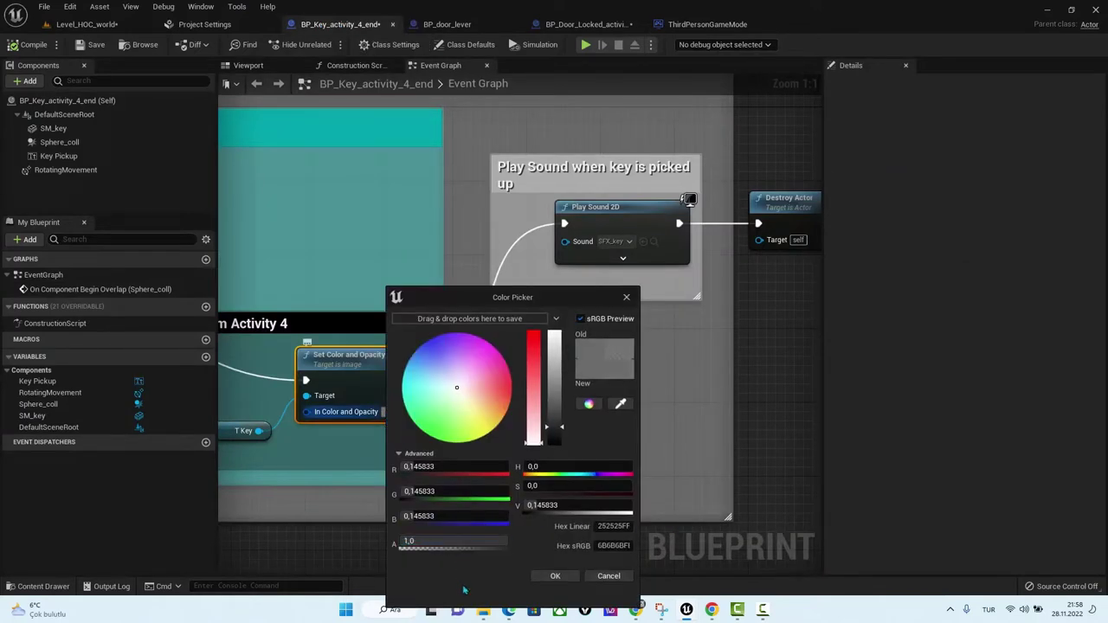
pyautogui.click(556, 576)
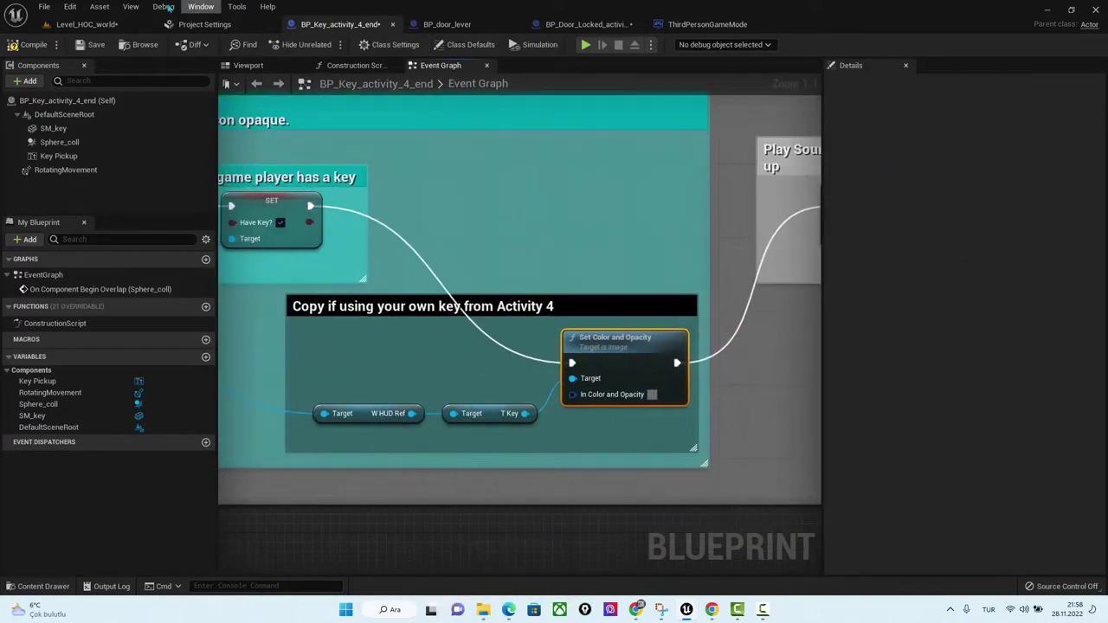
pyautogui.click(87, 24)
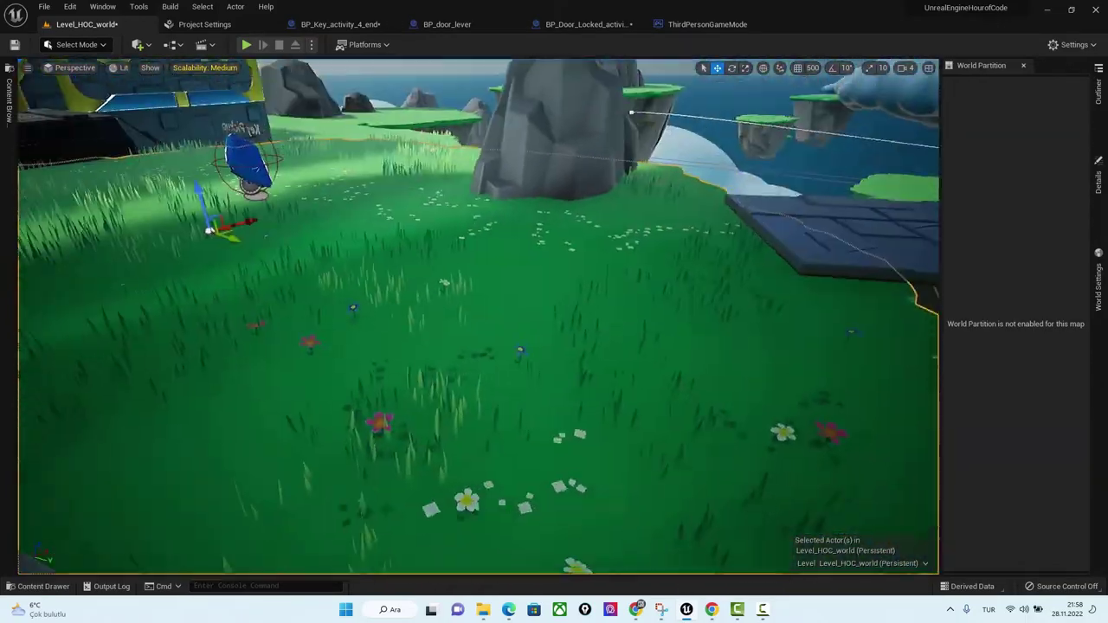
# Play from the meadow spot, run toward the door, and stop the preview.
pyautogui.rightClick(516, 90)
pyautogui.click(585, 355)
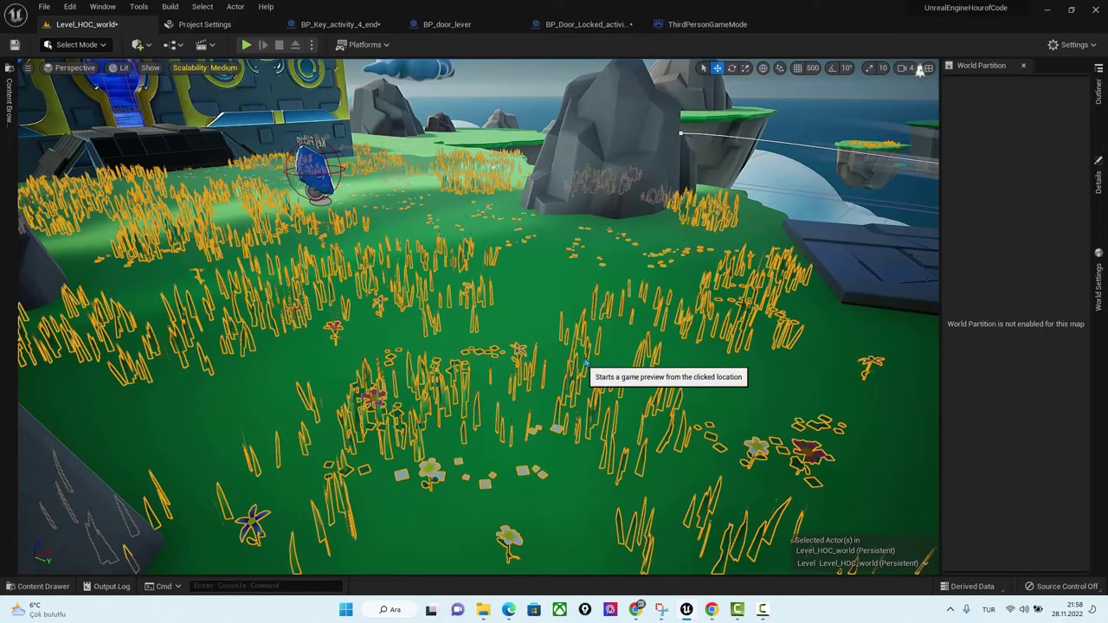
pyautogui.press('w')
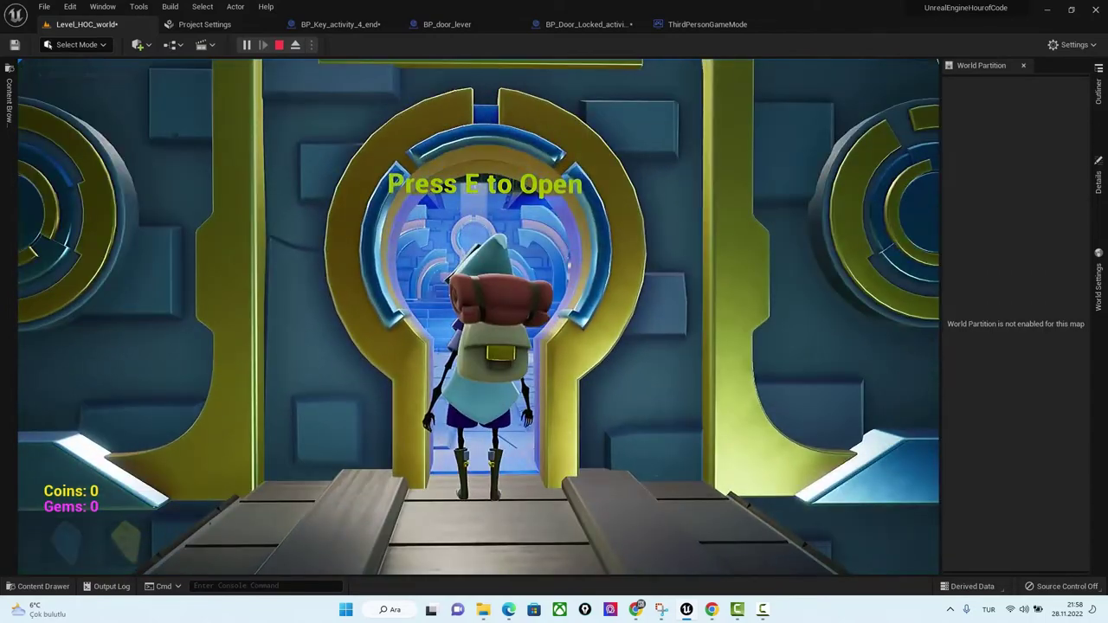
pyautogui.press('Escape')
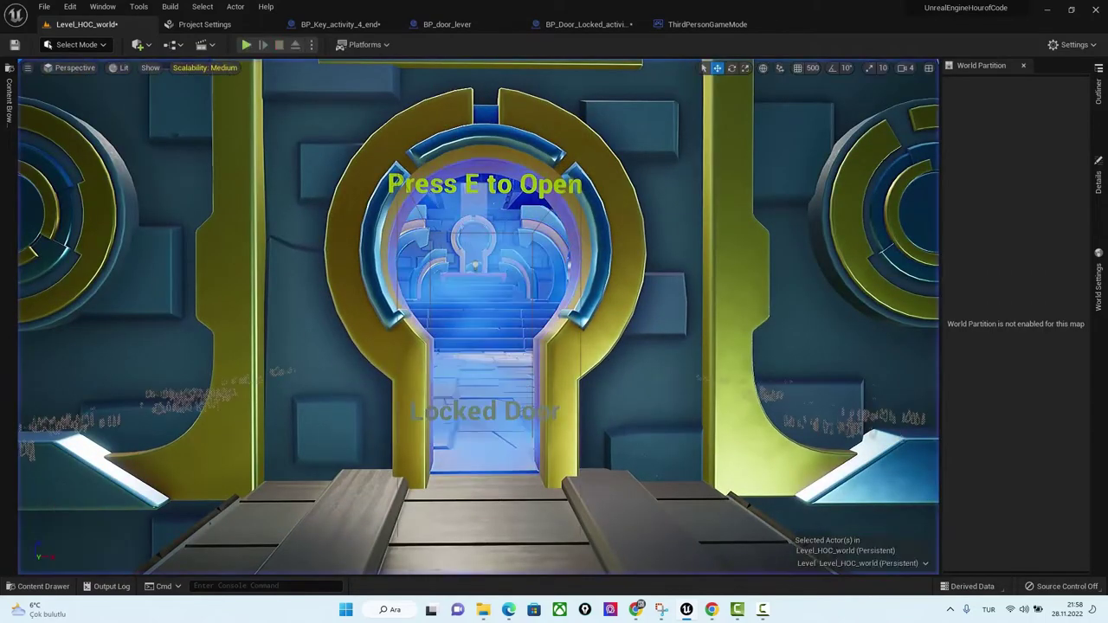
# Pull the view back toward the building and show the ThirdPersonBP Blueprints assets.
pyautogui.scroll(-2, 479, 317)
pyautogui.scroll(-5, 479, 318)
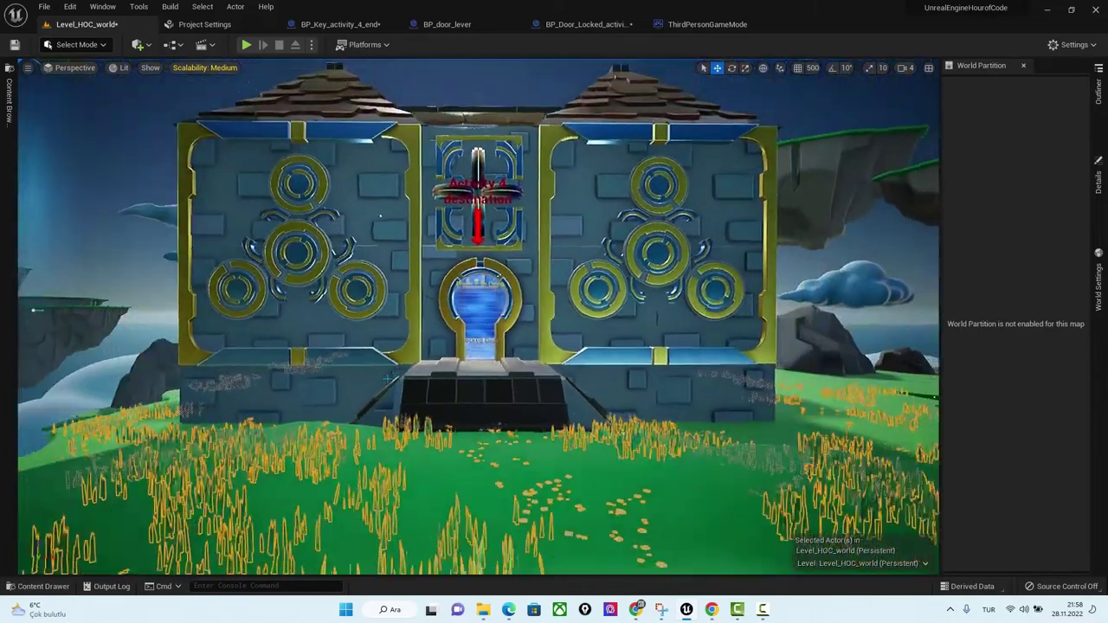
pyautogui.scroll(-3, 479, 318)
pyautogui.scroll(-2, 479, 318)
pyautogui.moveTo(479, 317); pyautogui.dragTo(485, 317, button='right')
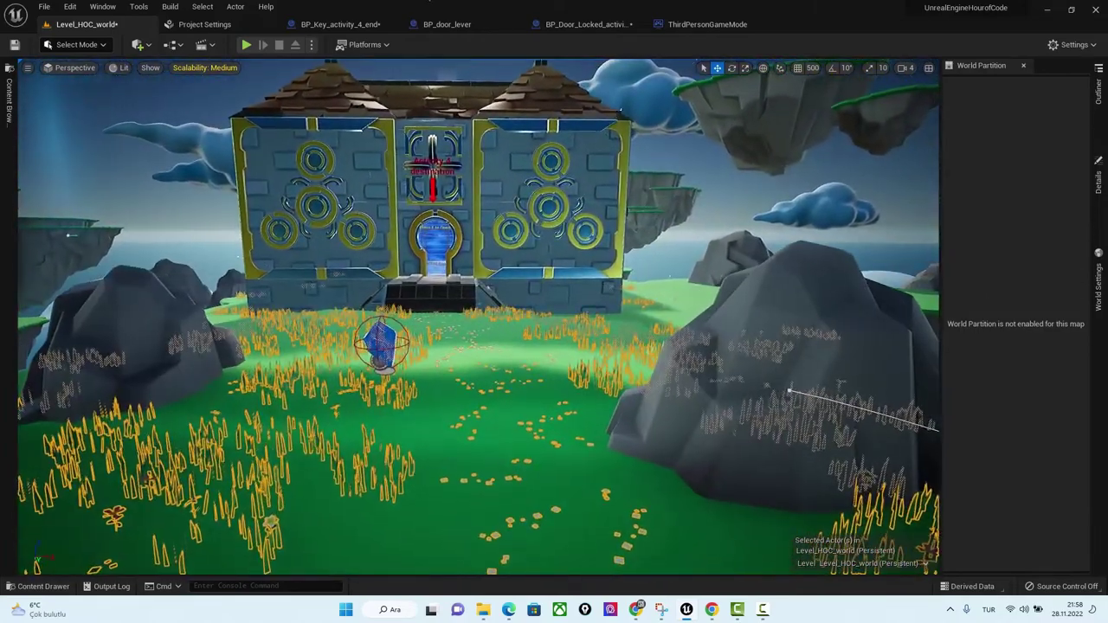
pyautogui.click(52, 587)
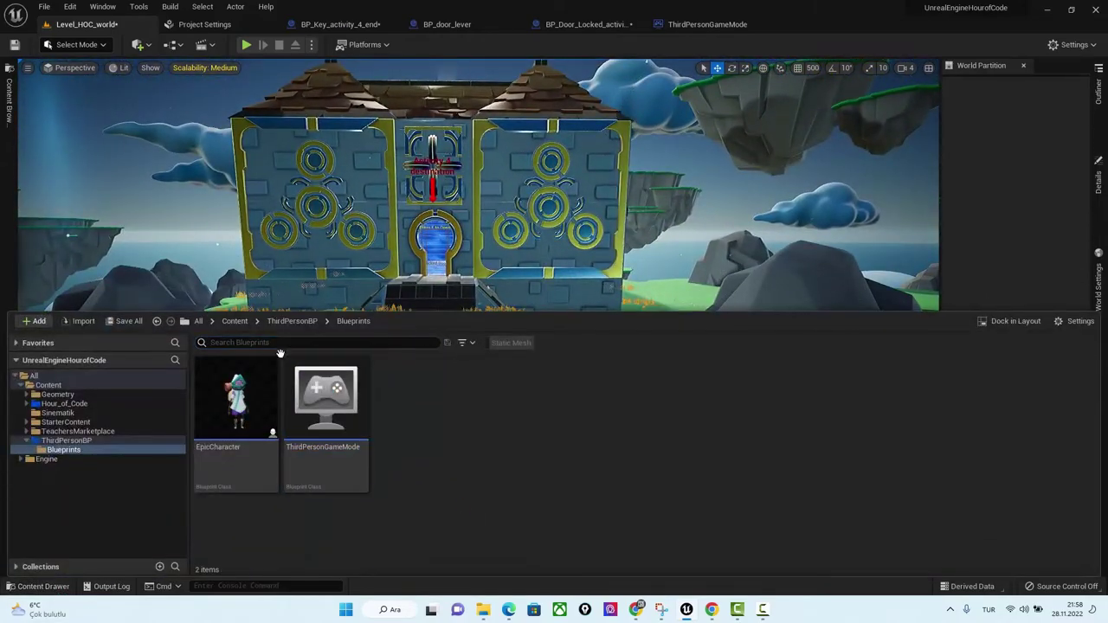
# Browse Content > Hour_of_Code > Widgets and open the W_HUD widget blueprint.
pyautogui.click(275, 321)
pyautogui.click(235, 321)
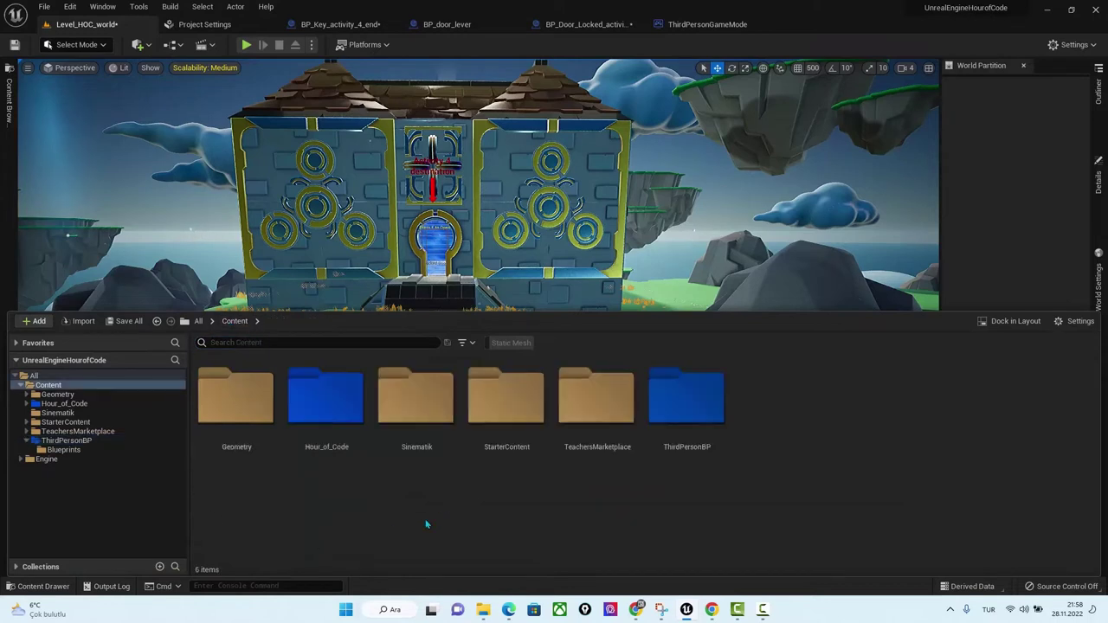
pyautogui.doubleClick(334, 406)
pyautogui.click(507, 407)
pyautogui.doubleClick(873, 422)
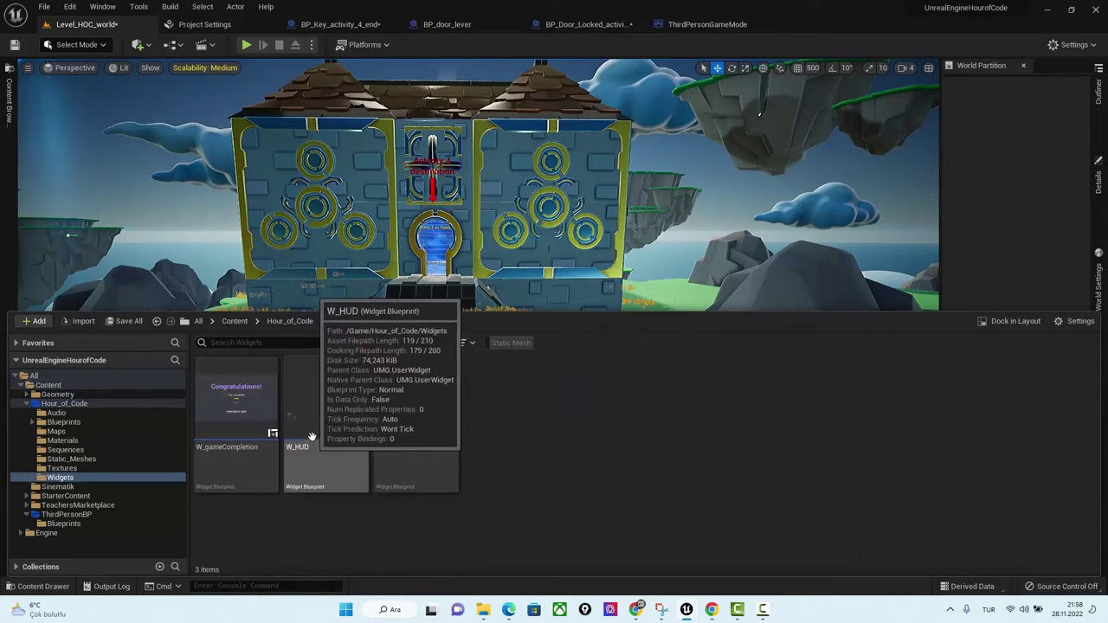
pyautogui.click(321, 393)
pyautogui.doubleClick(327, 418)
# Select the T_Key image and set its tint alpha to 0,1.
pyautogui.scroll(-2, 793, 487)
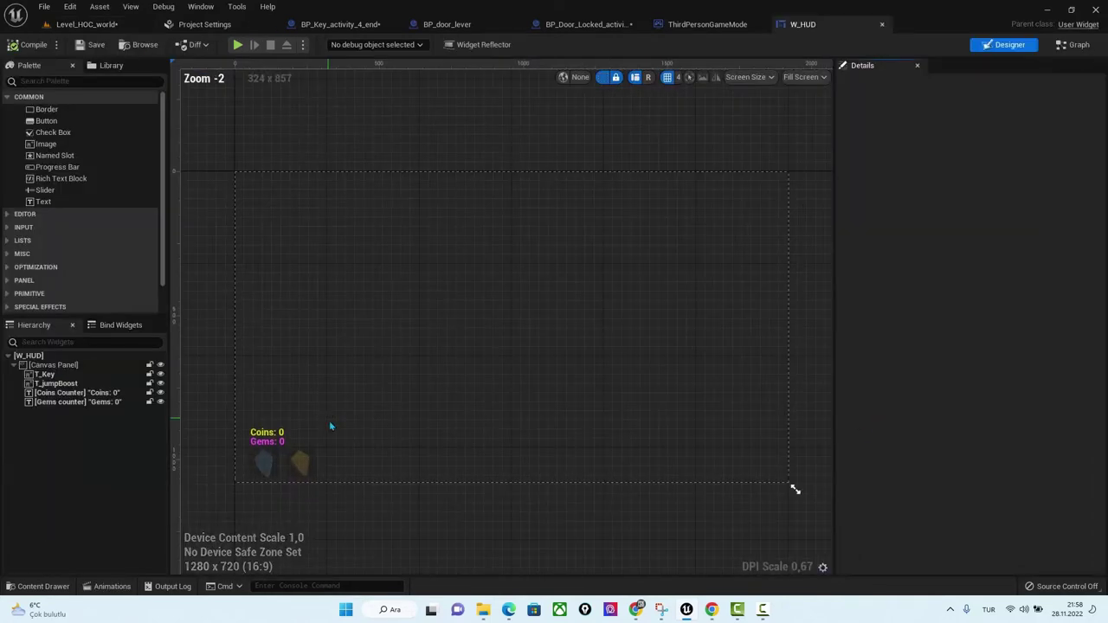
pyautogui.scroll(2, 268, 476)
pyautogui.scroll(4, 268, 477)
pyautogui.click(271, 405)
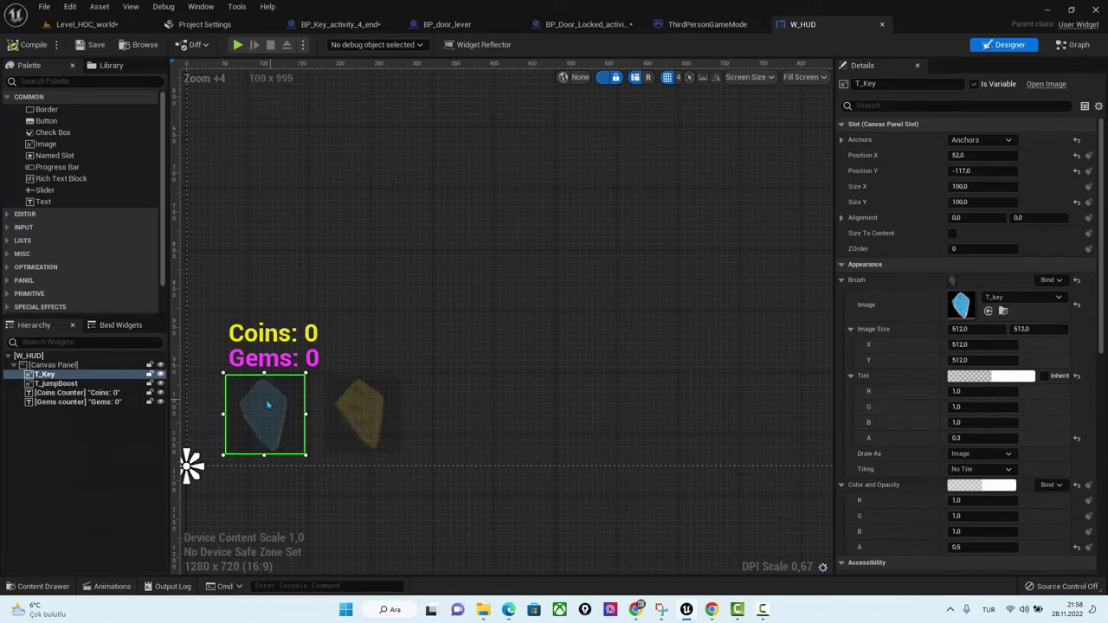
pyautogui.click(355, 420)
pyautogui.click(264, 420)
pyautogui.click(341, 424)
pyautogui.click(270, 424)
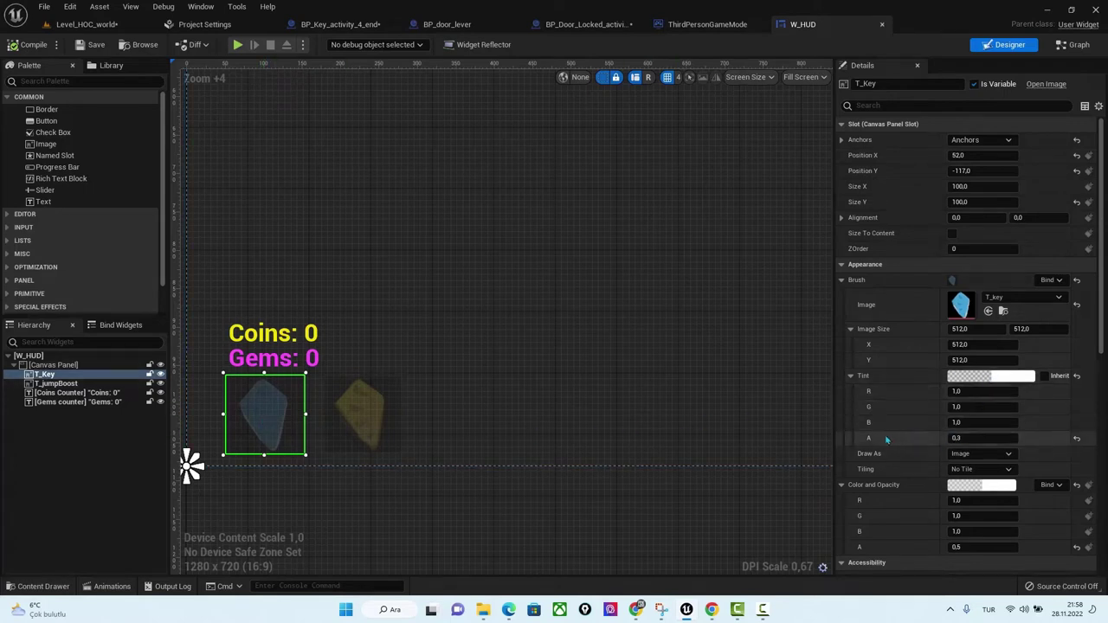
pyautogui.click(957, 439)
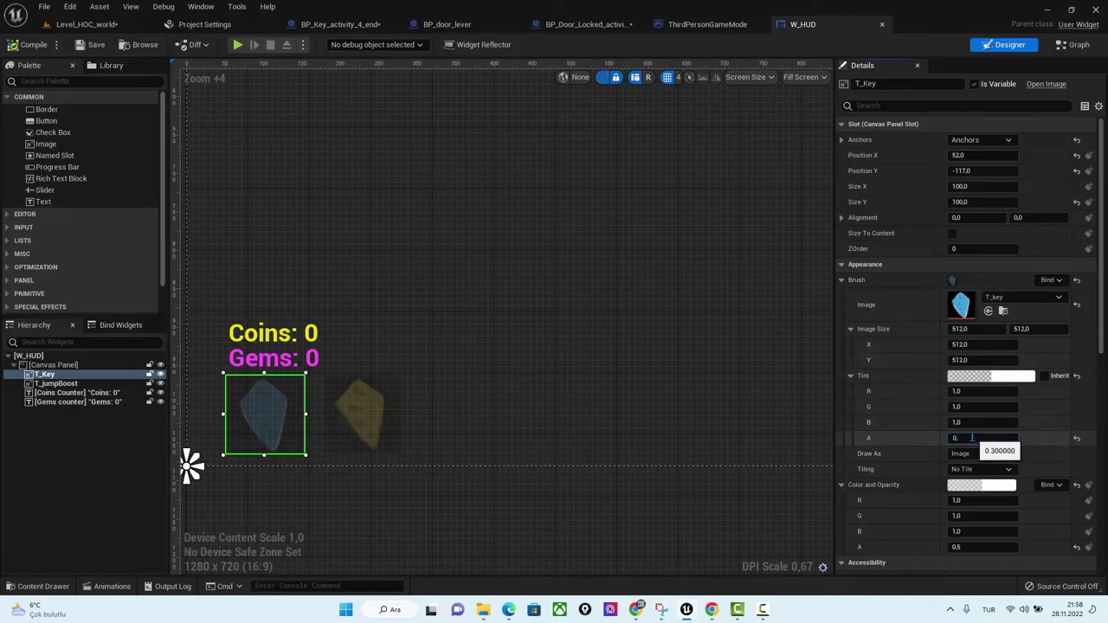
pyautogui.write('1')
pyautogui.press('Return')
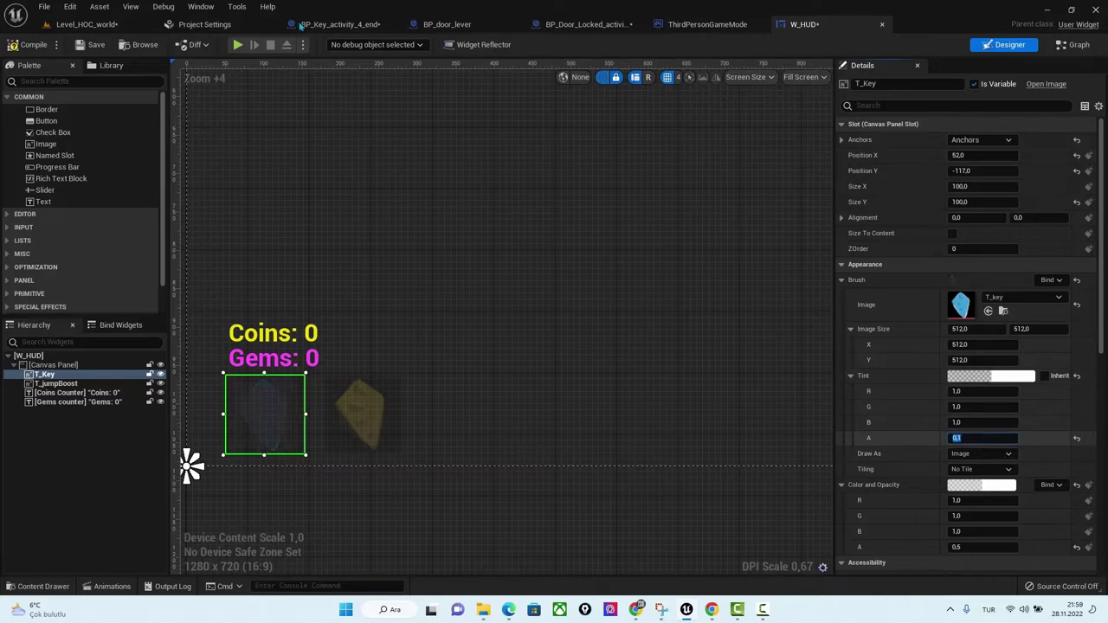
# Return to Level_HOC_world and start a play preview from a spot in the level.
pyautogui.click(80, 24)
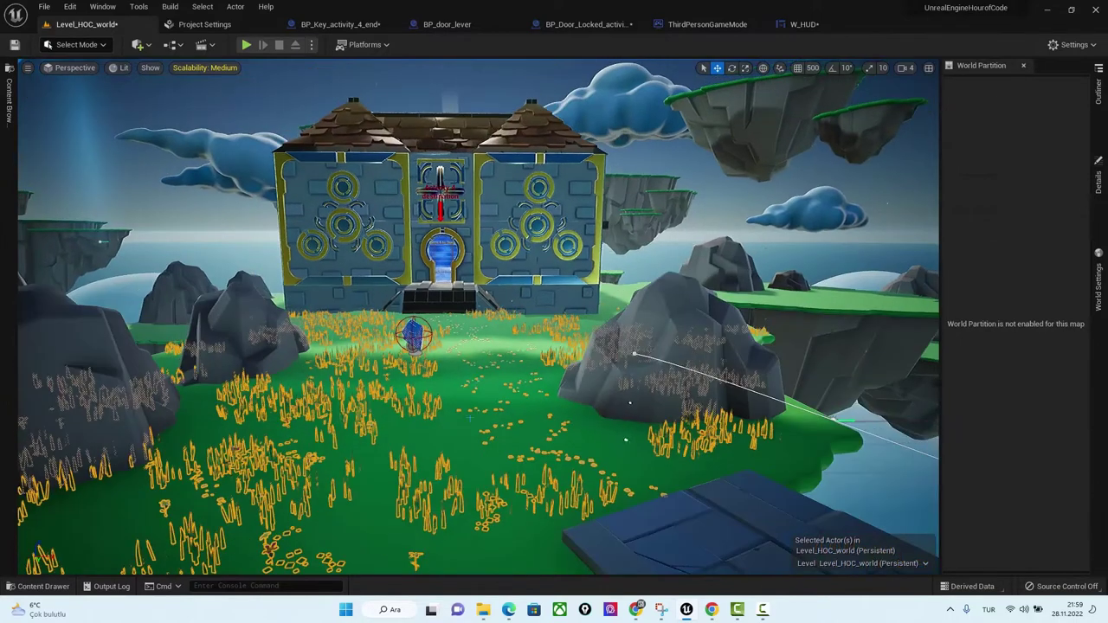
pyautogui.rightClick(481, 424)
pyautogui.click(537, 422)
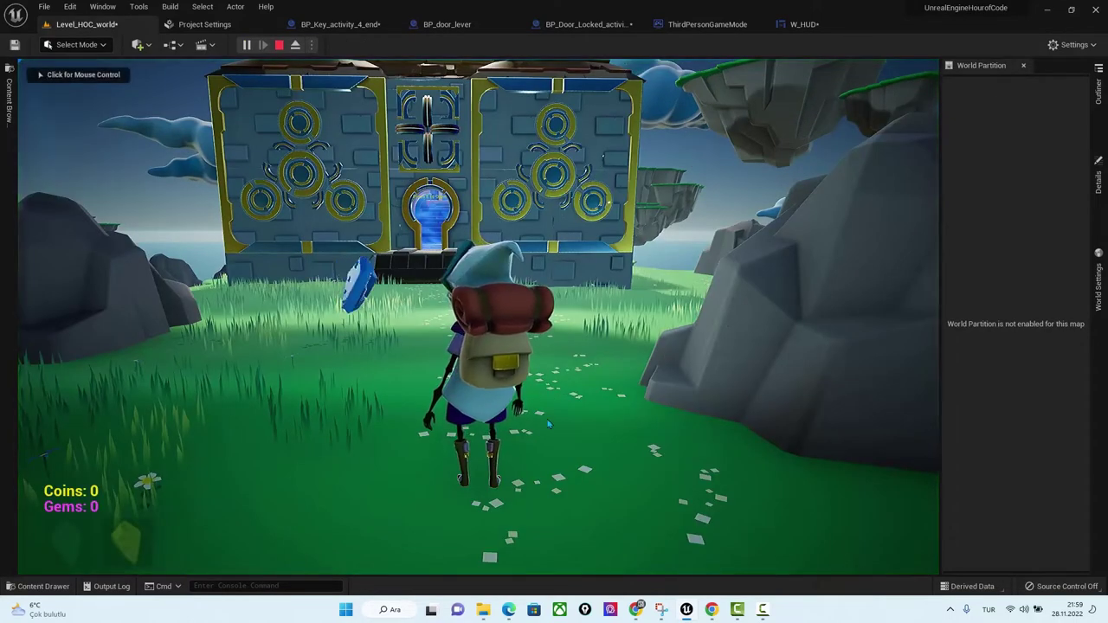
# Run the character up to the Press E to Open door, then end the preview.
pyautogui.click(538, 421)
pyautogui.press('w')
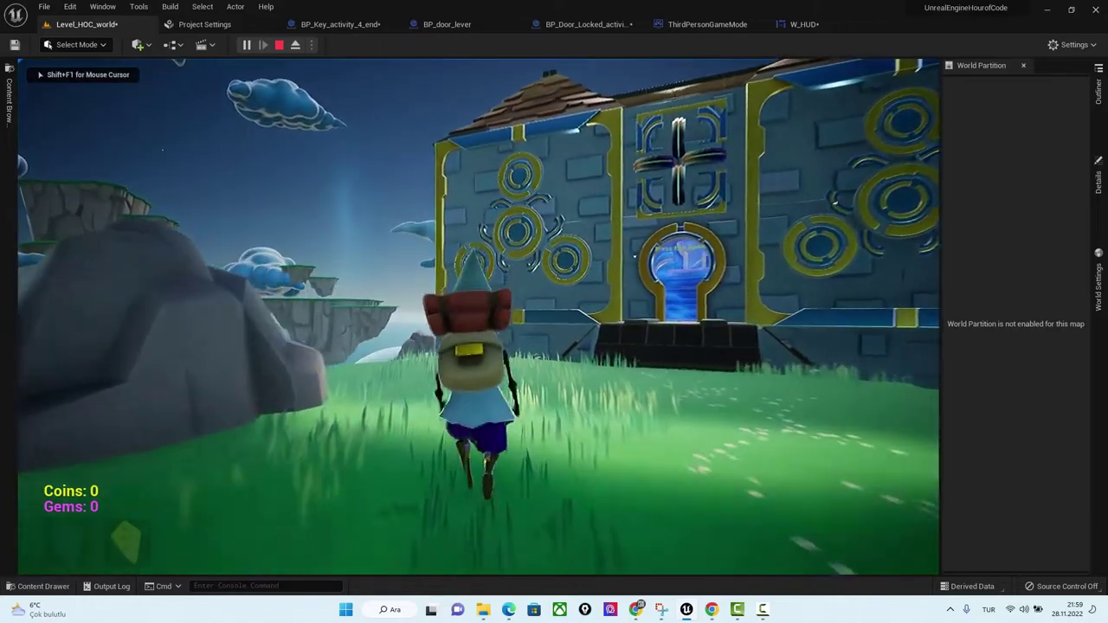
pyautogui.press('w')
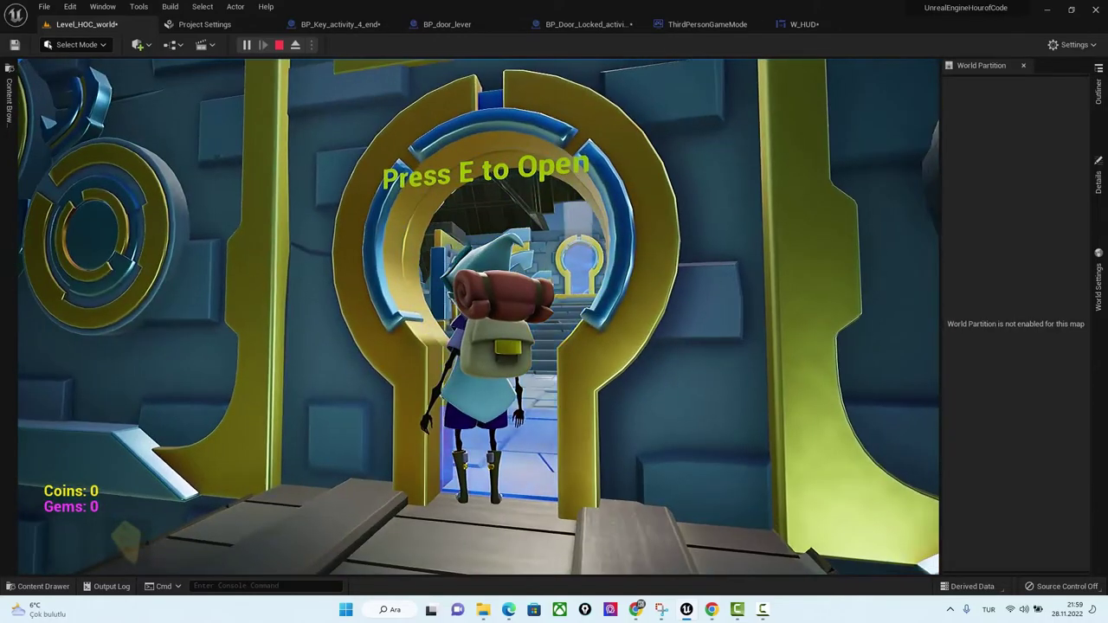
pyautogui.press('Escape')
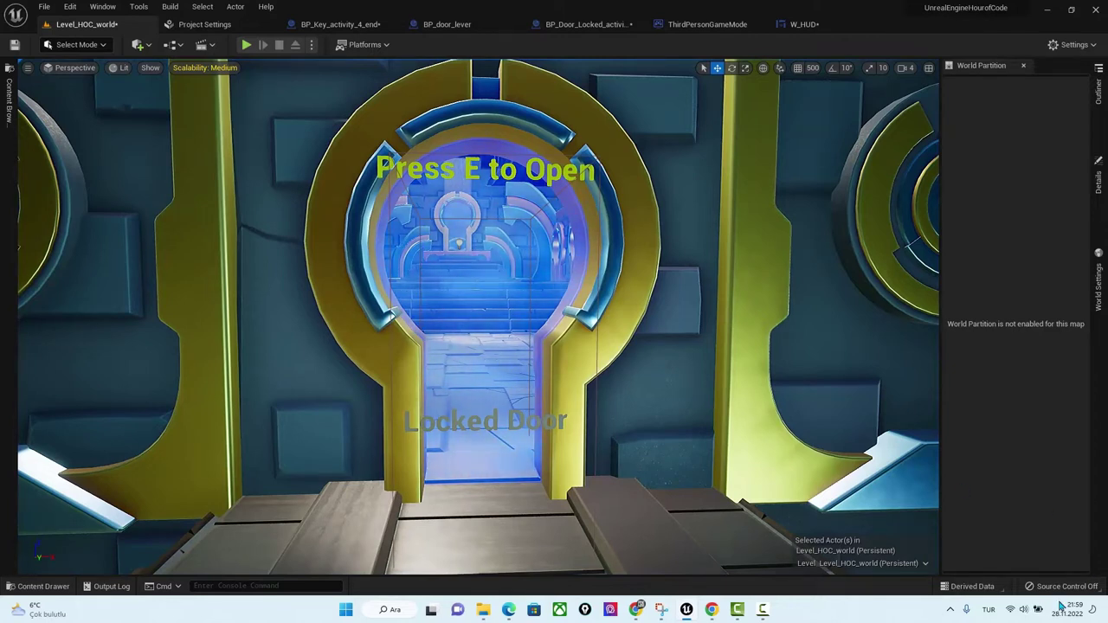
# Check the audio output devices in Windows quick settings, then return to W_HUD.
pyautogui.click(1025, 609)
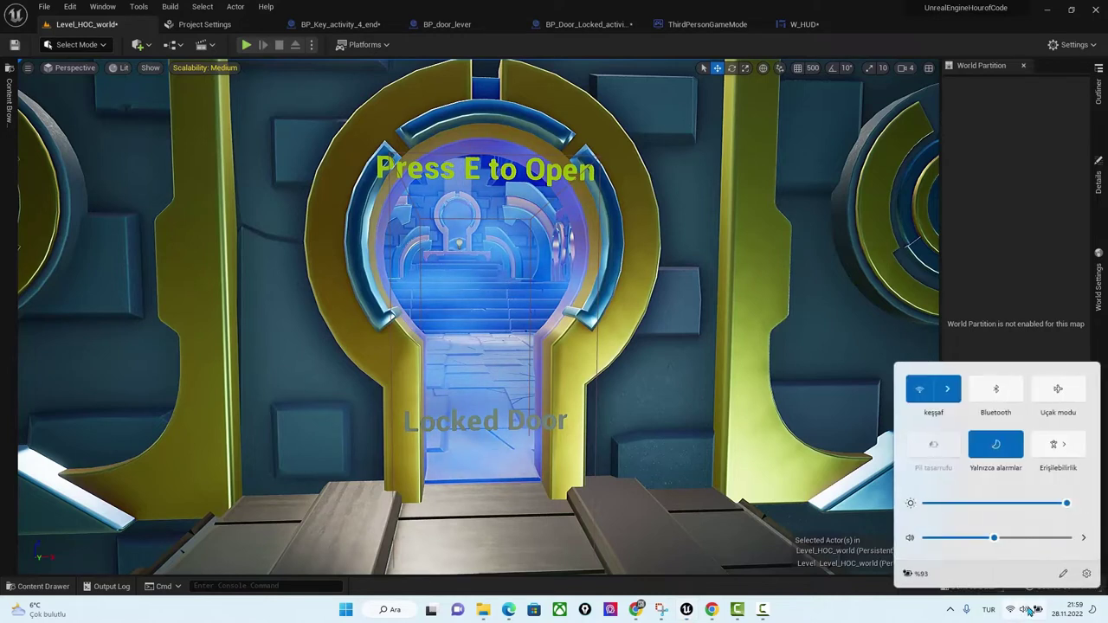
pyautogui.click(1084, 538)
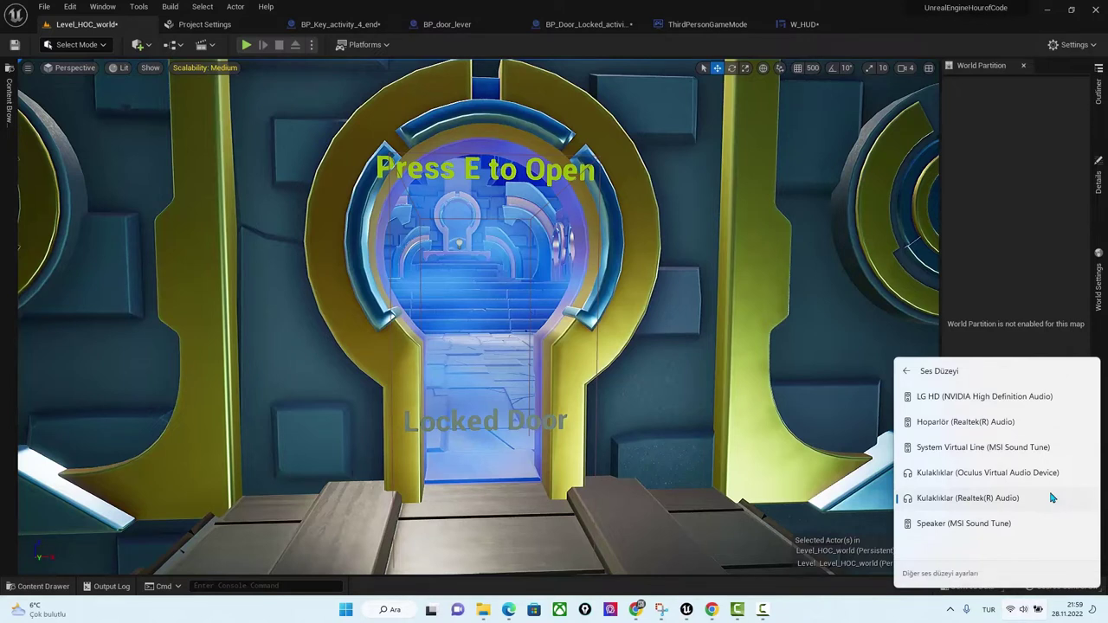
pyautogui.click(1024, 610)
pyautogui.click(1024, 610)
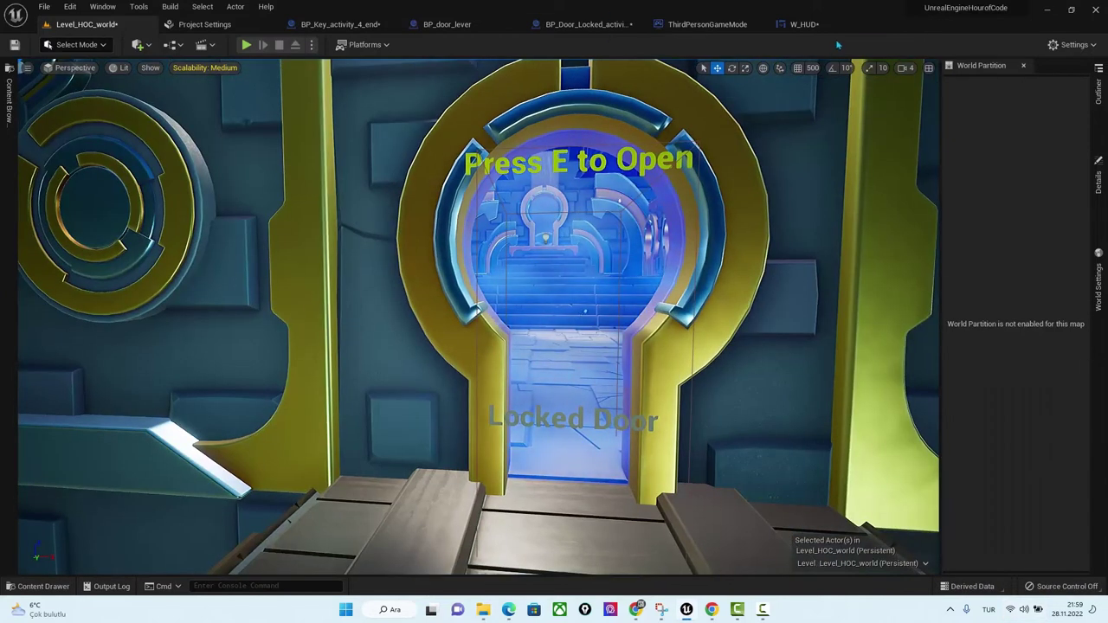
pyautogui.click(804, 24)
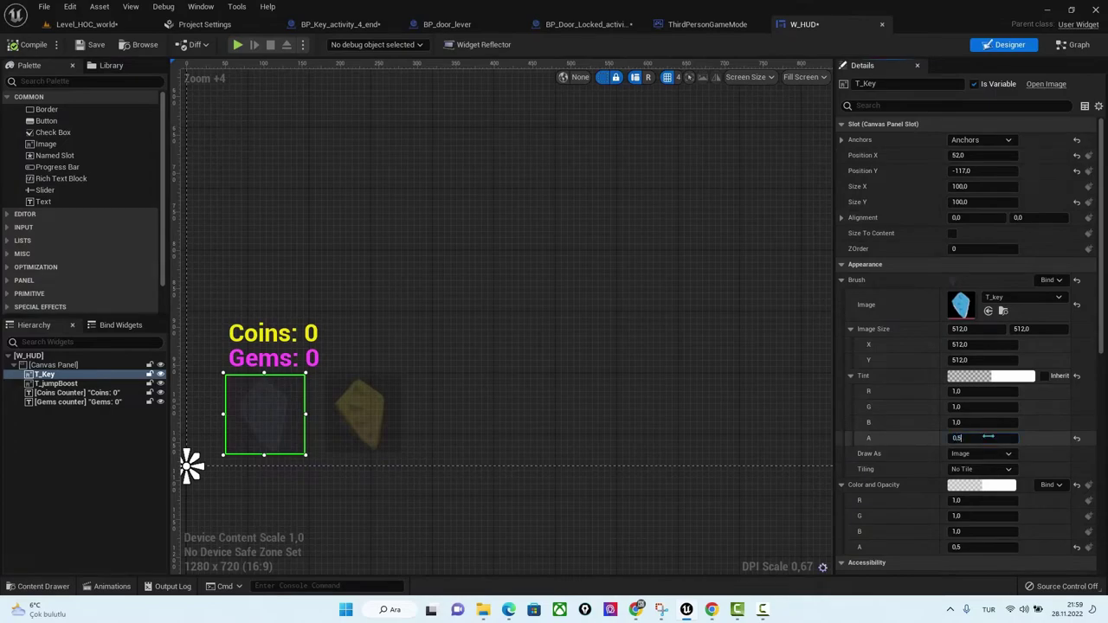
# Apply tint alpha 0.5 to the key, then run a quick play-test from near the key pickup.
pyautogui.press('Return')
pyautogui.click(86, 24)
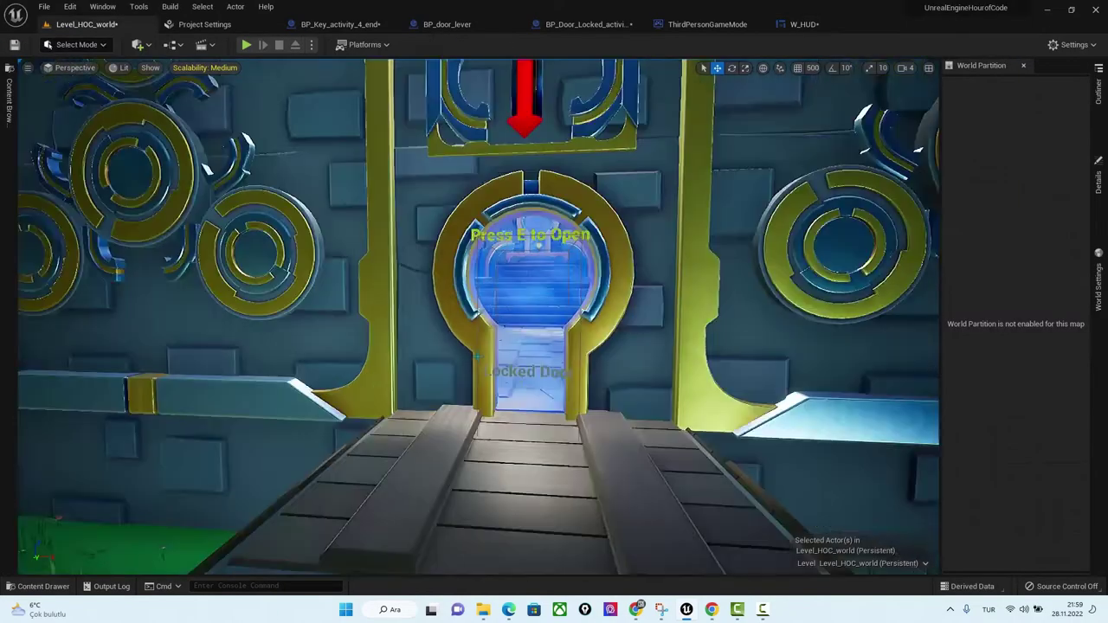
pyautogui.moveTo(477, 355); pyautogui.dragTo(493, 356, button='right')
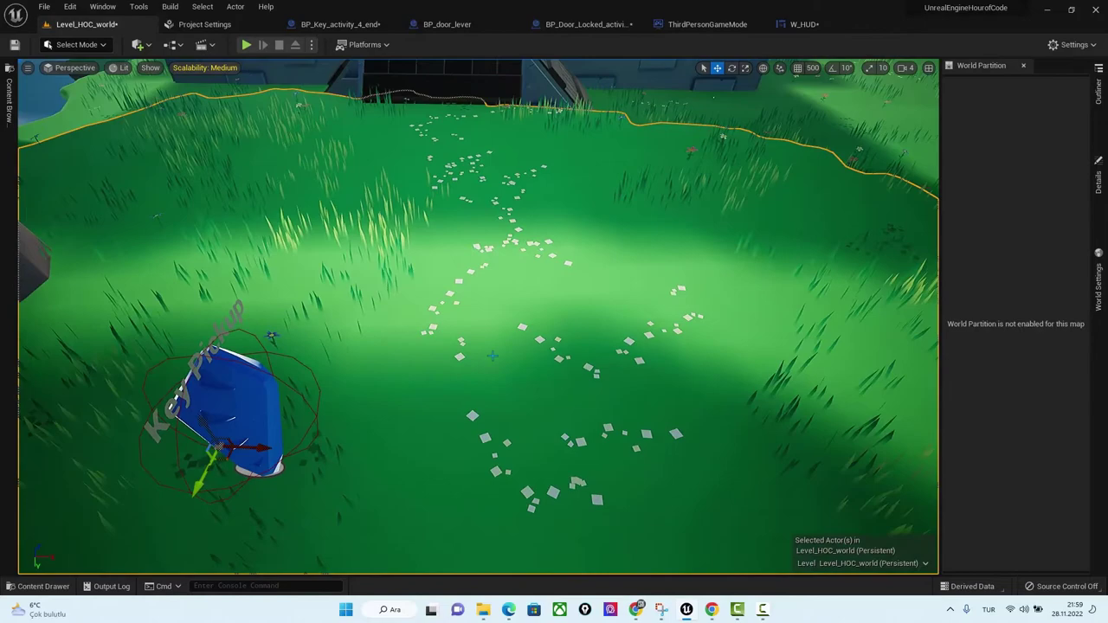
pyautogui.rightClick(493, 356)
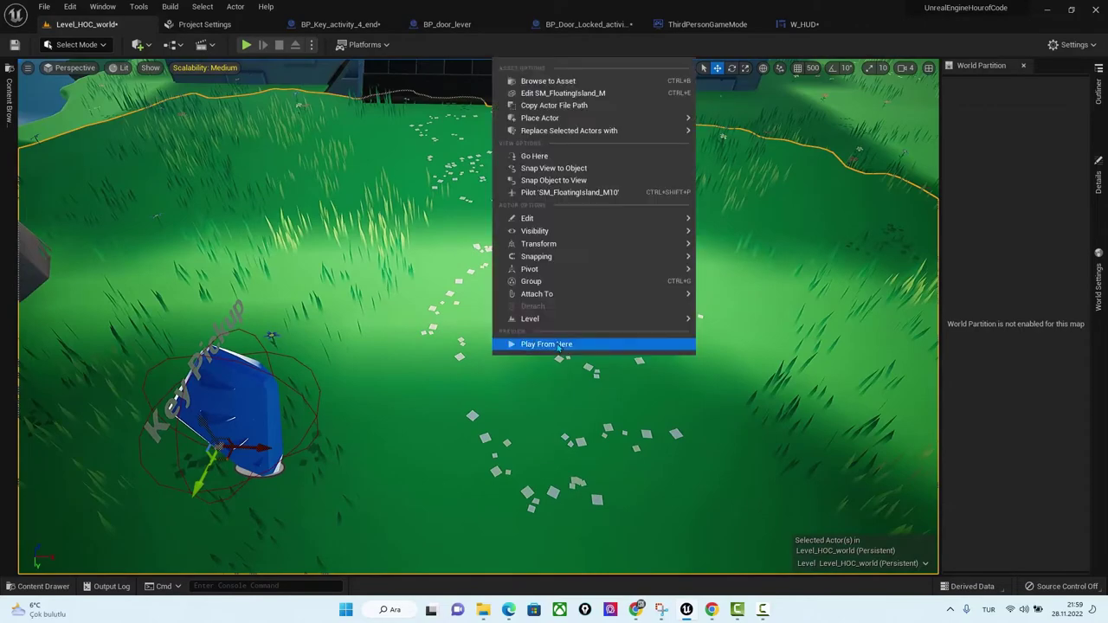
pyautogui.click(559, 345)
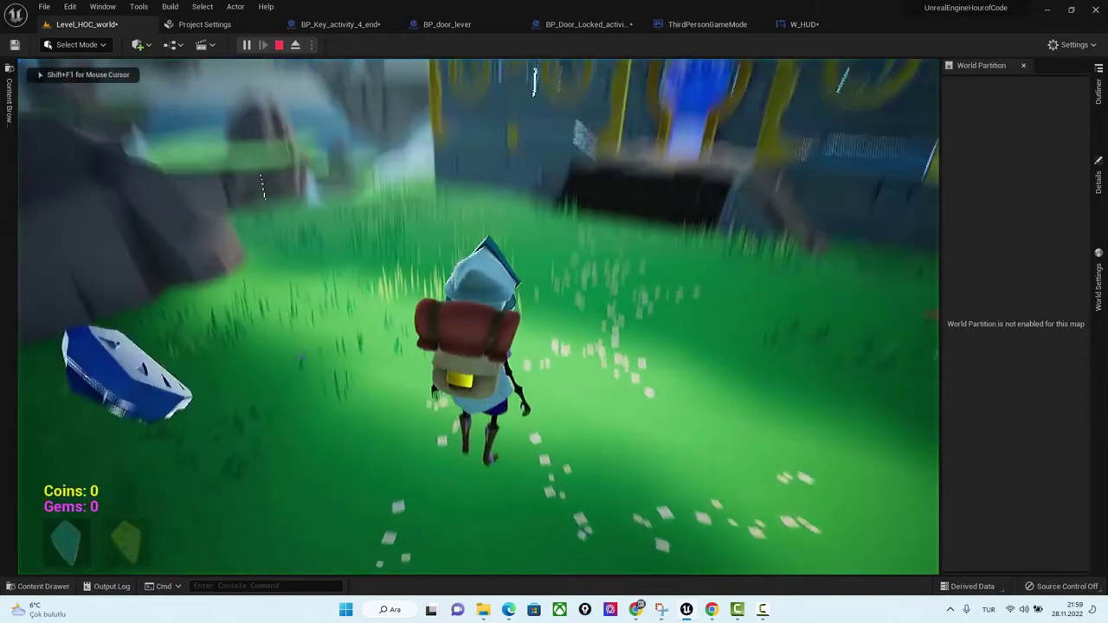
pyautogui.press('w')
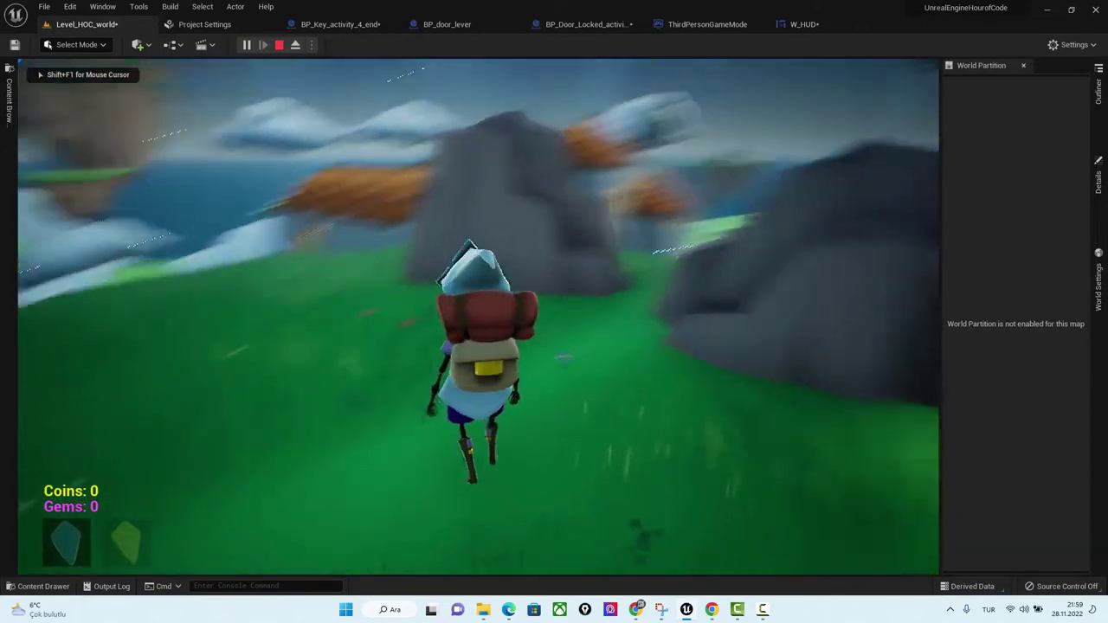
pyautogui.press('Escape')
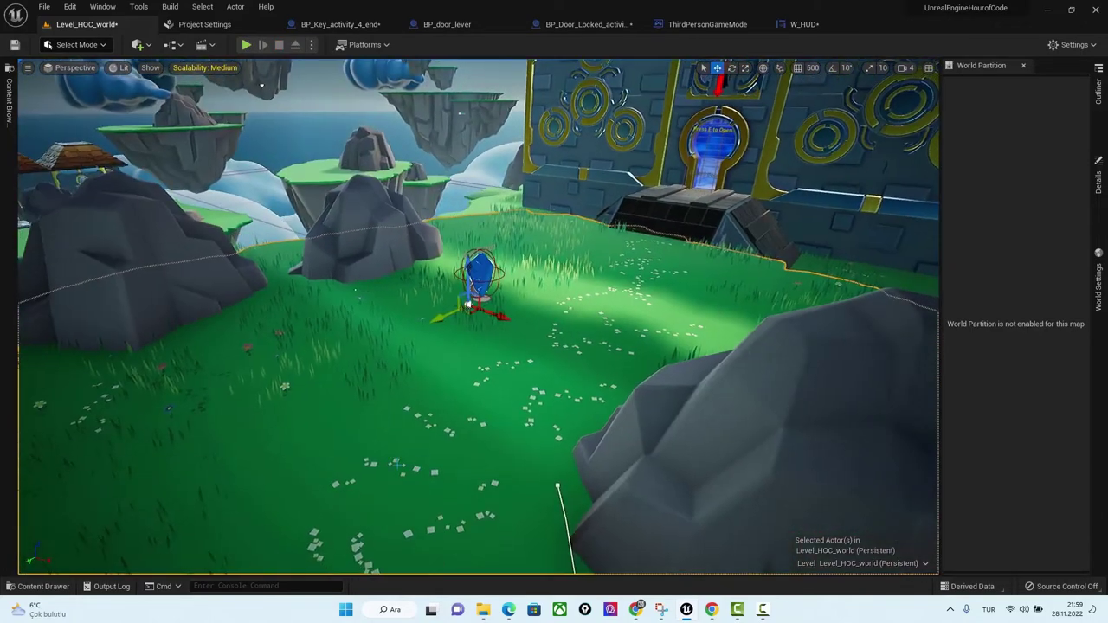
# Play from a meadow spot, run to the locked door, open it with E and walk through.
pyautogui.rightClick(403, 181)
pyautogui.click(448, 457)
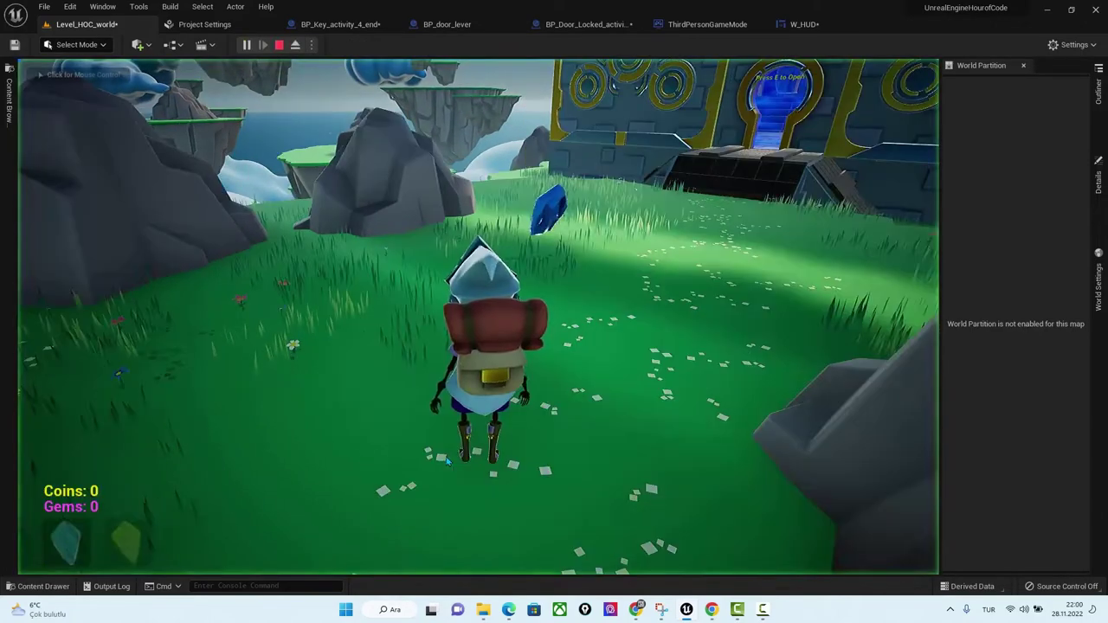
pyautogui.click(452, 449)
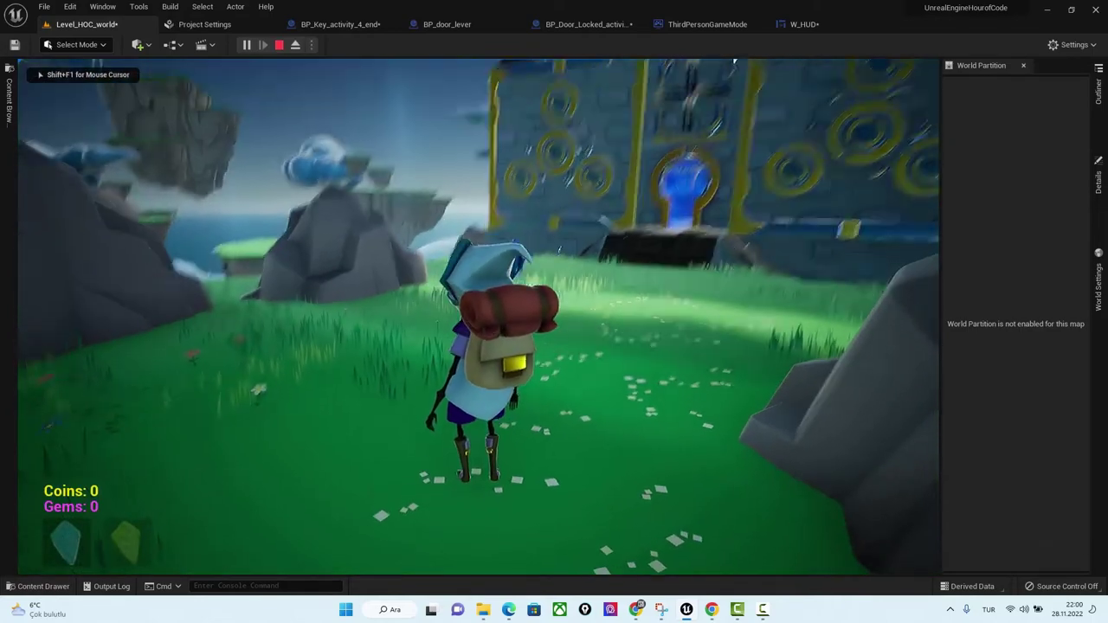
pyautogui.press('w')
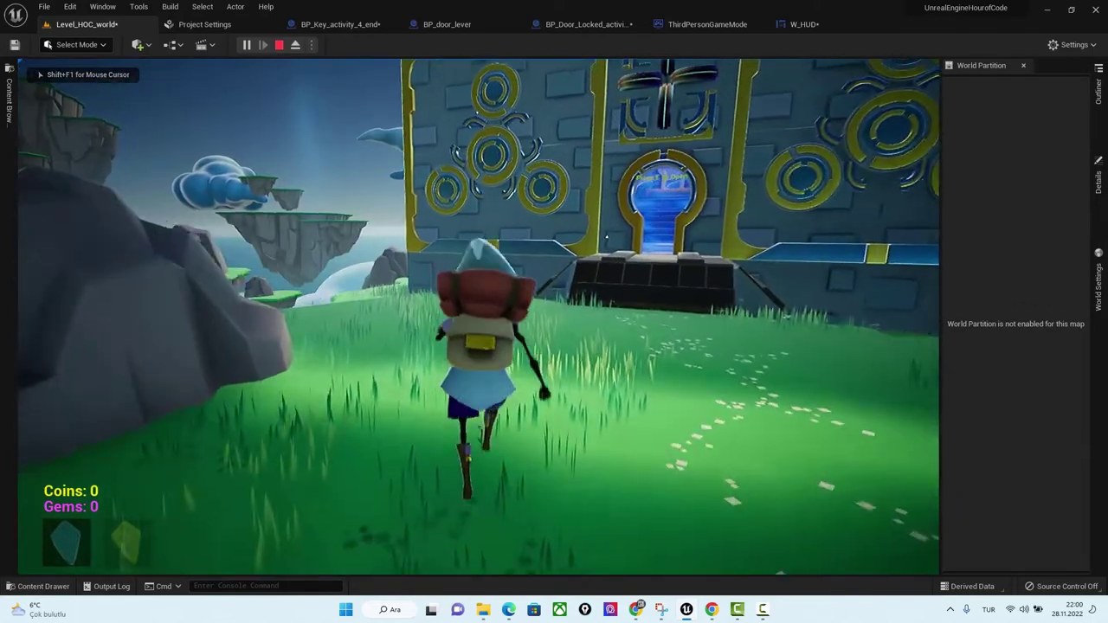
pyautogui.press('a')
pyautogui.press('w')
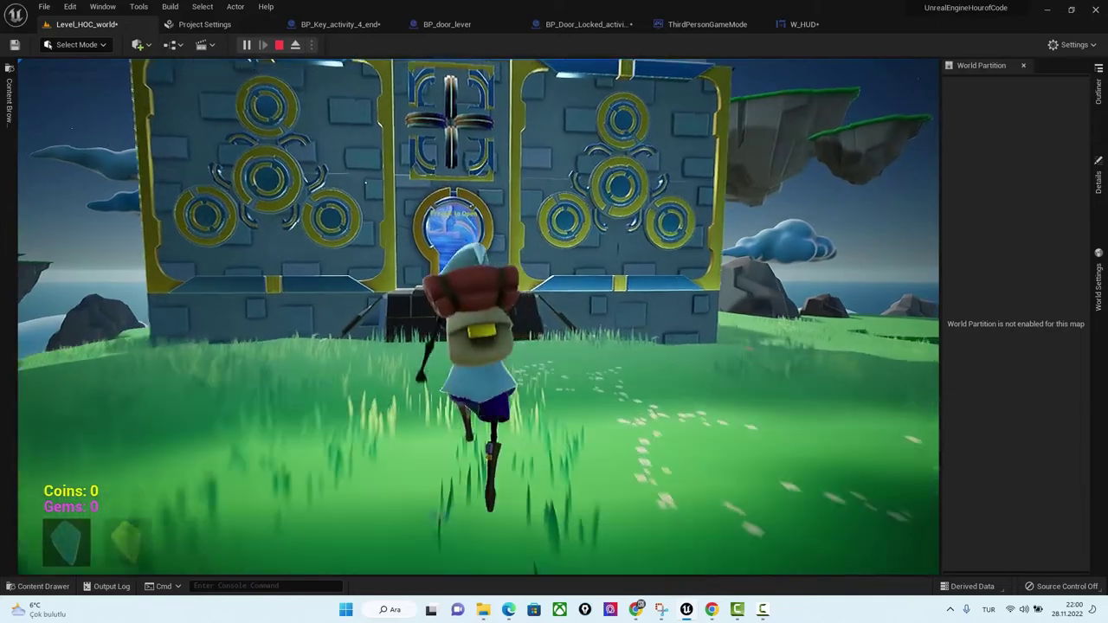
pyautogui.press('w')
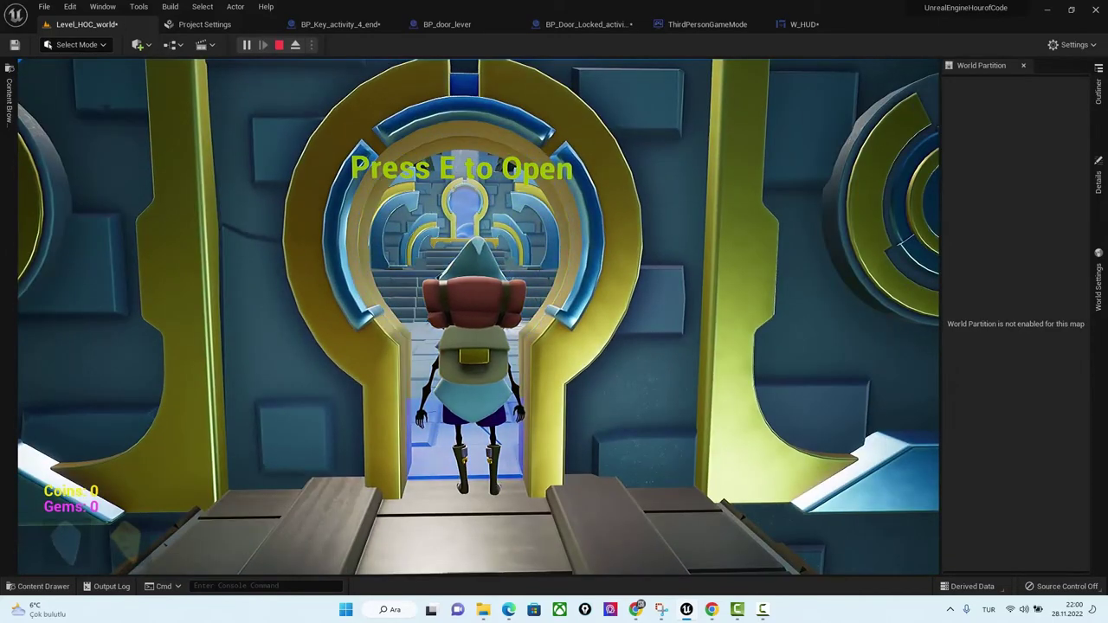
pyautogui.press('e')
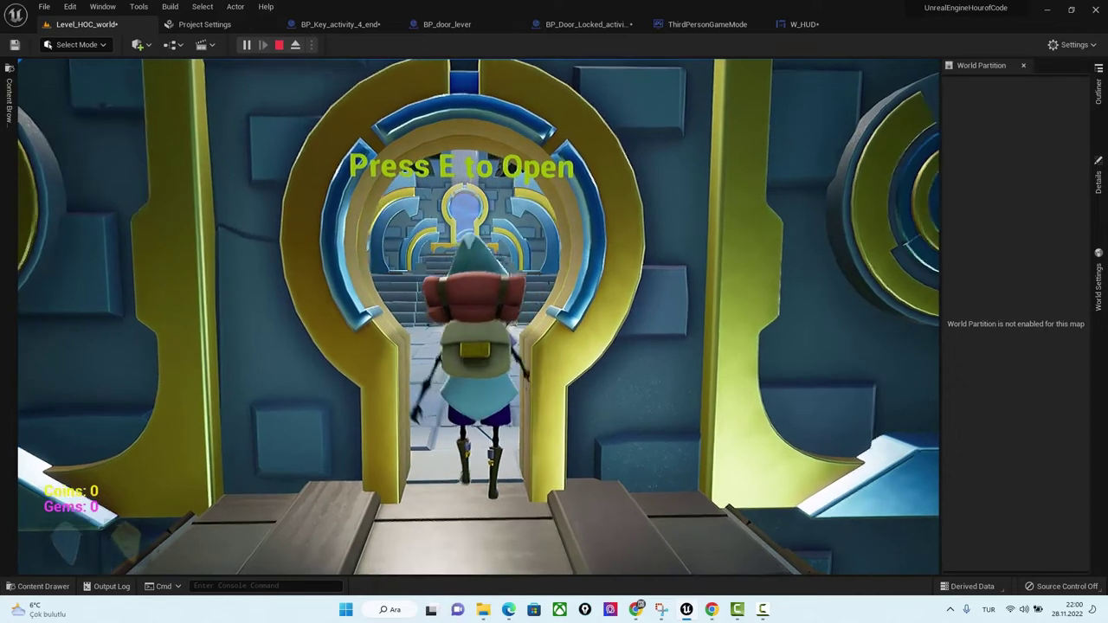
pyautogui.press('w')
pyautogui.press('s')
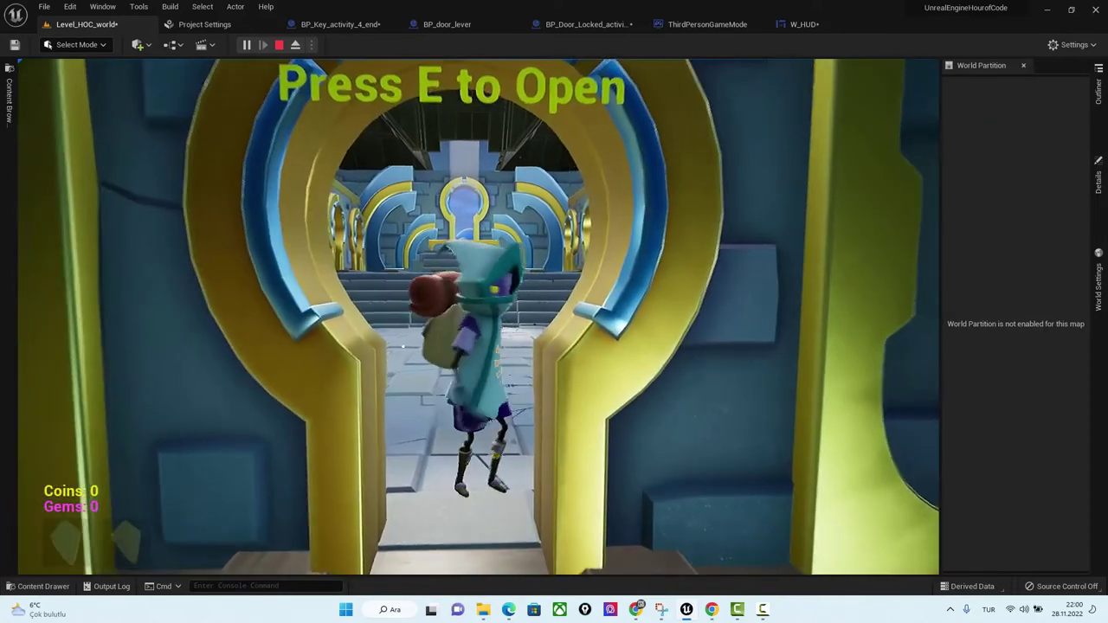
pyautogui.press('w')
pyautogui.press('Escape')
pyautogui.click(323, 26)
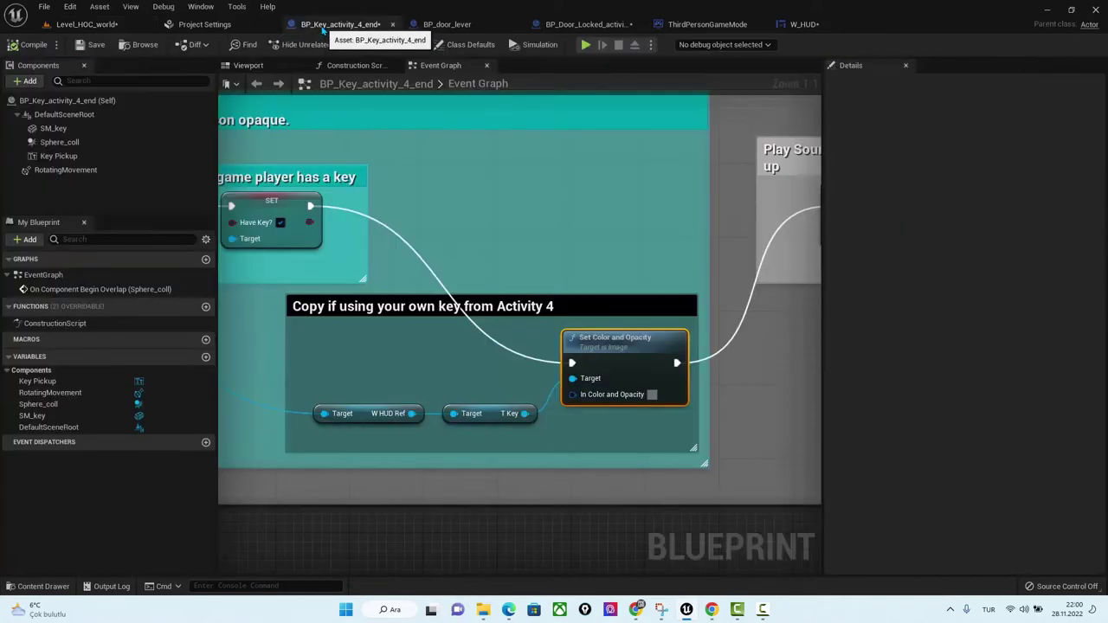
pyautogui.moveTo(473, 449)
pyautogui.mouseDown(button='right')
pyautogui.moveTo(591, 429)
pyautogui.moveTo(673, 465)
pyautogui.mouseUp(button='right')
pyautogui.moveTo(680, 508); pyautogui.dragTo(659, 497, button='right')
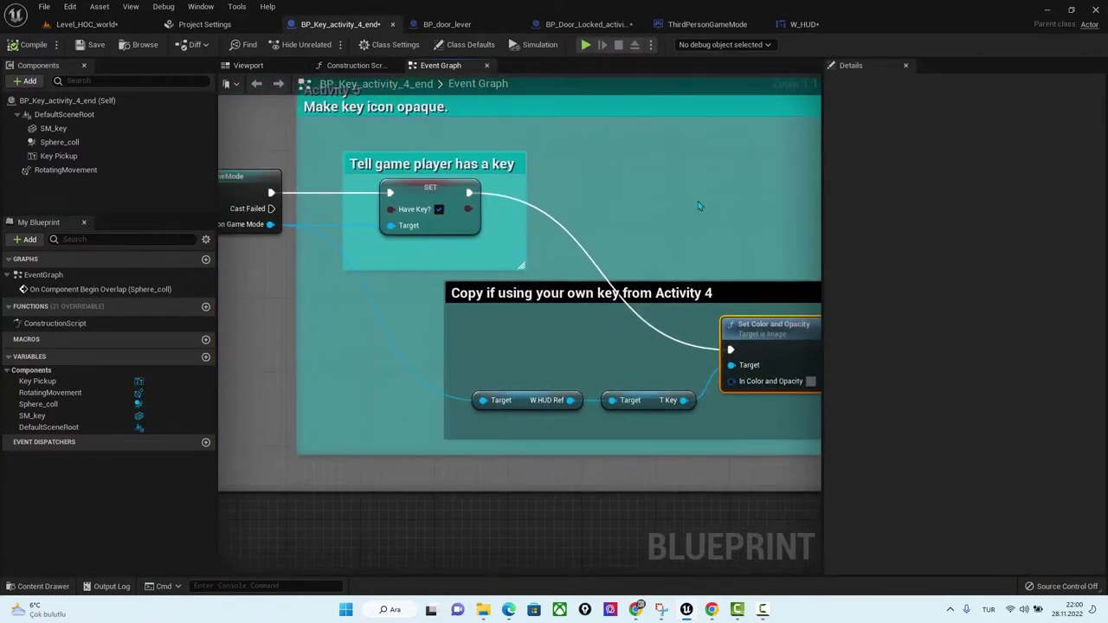
pyautogui.click(803, 26)
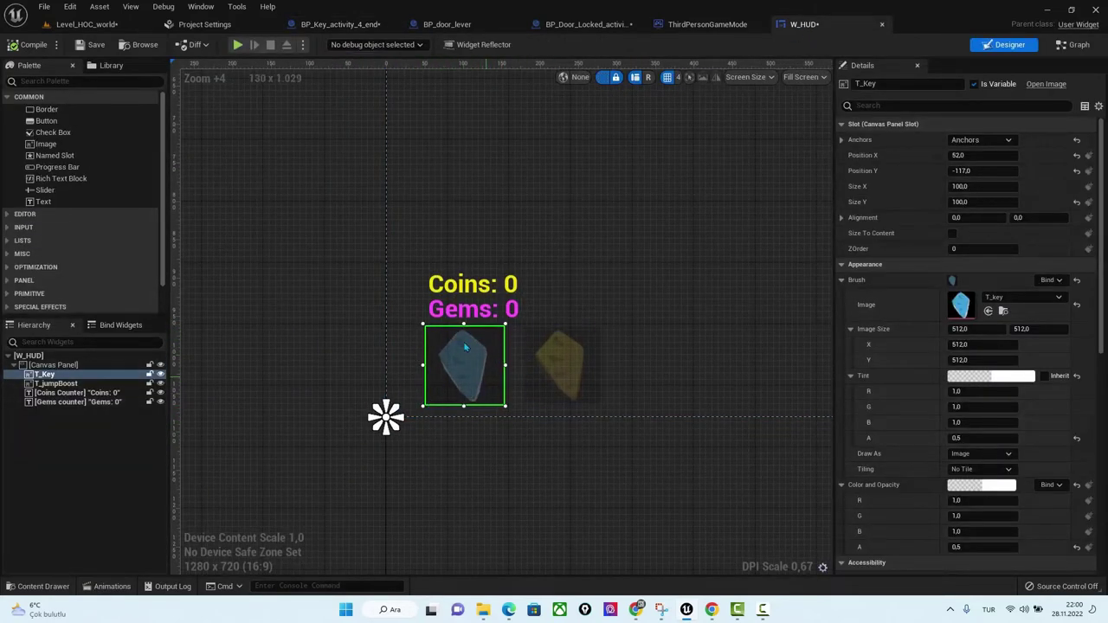
pyautogui.click(338, 24)
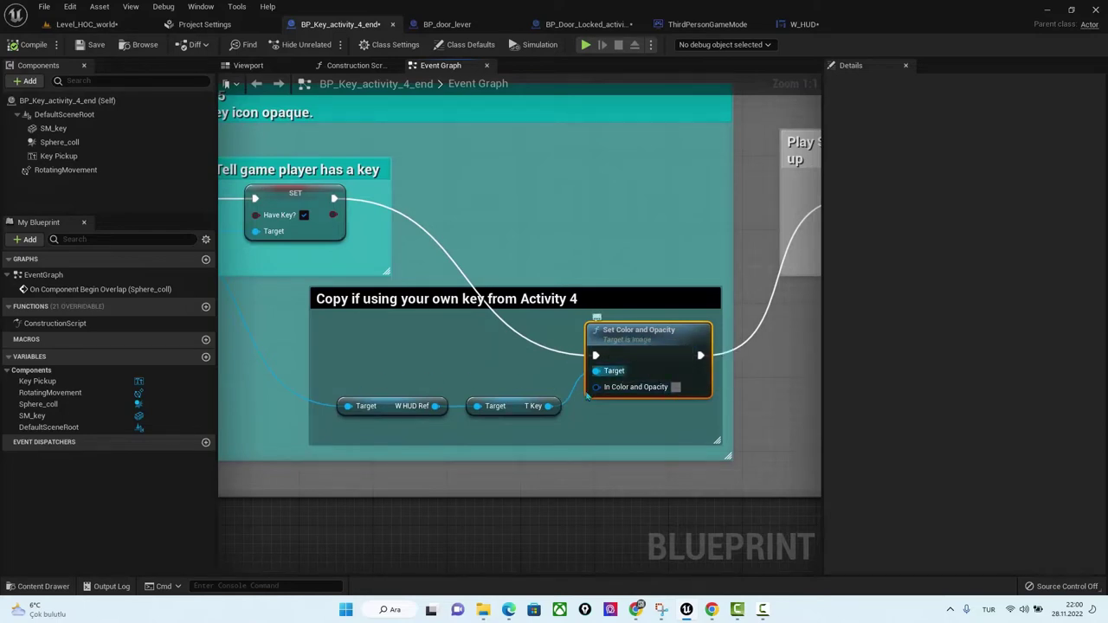
pyautogui.scroll(-2, 574, 460)
pyautogui.scroll(-1, 479, 281)
pyautogui.scroll(-2, 641, 246)
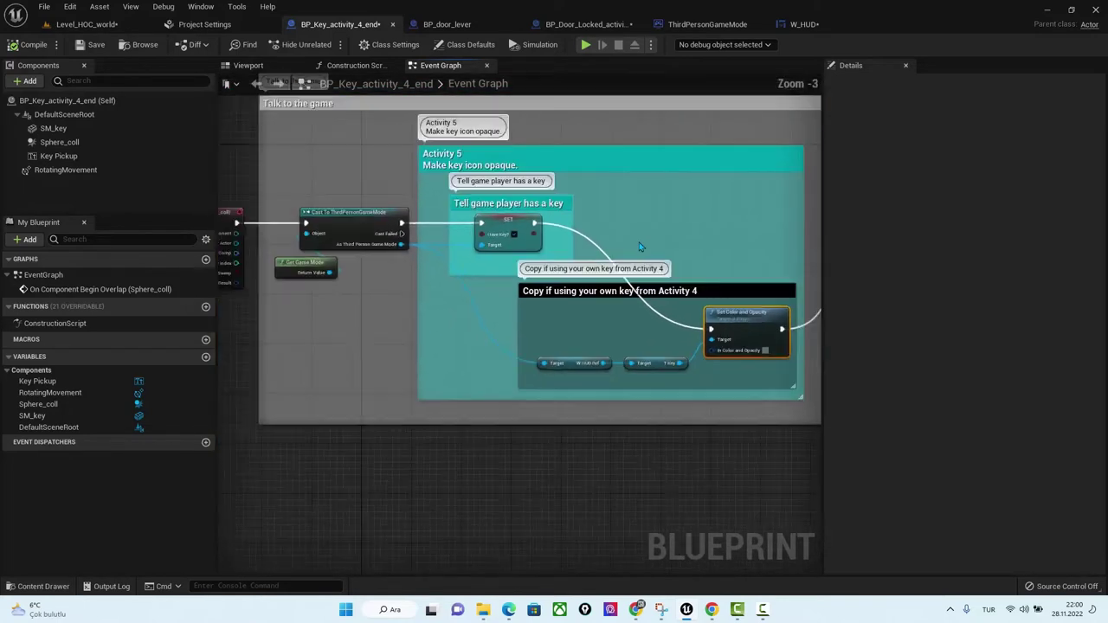
pyautogui.scroll(-1, 642, 247)
pyautogui.scroll(2, 641, 248)
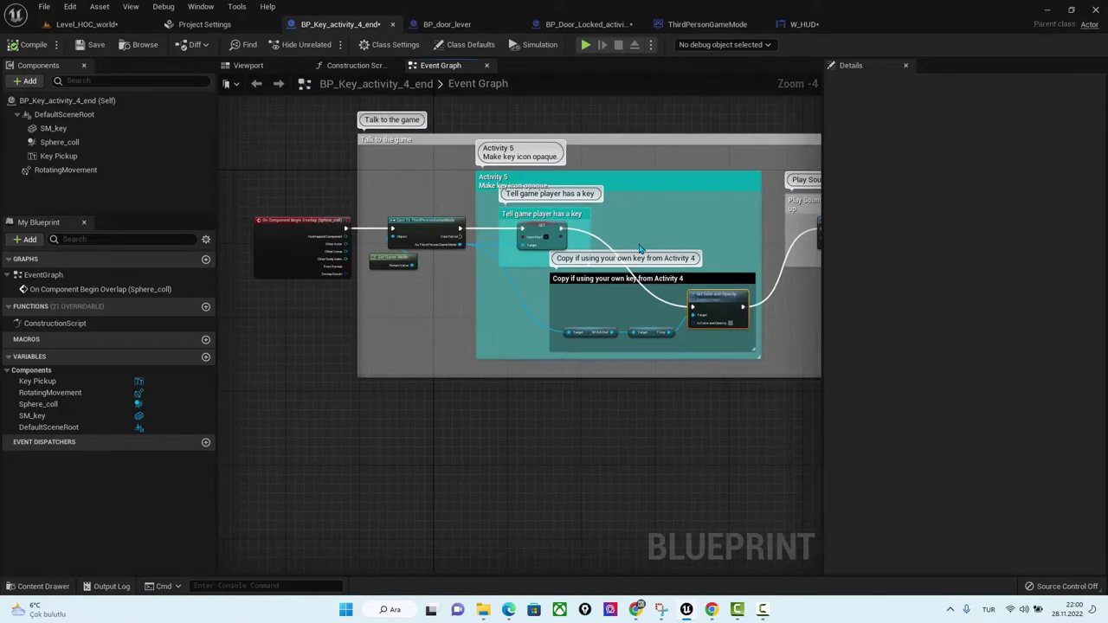
pyautogui.moveTo(647, 421); pyautogui.dragTo(571, 441, button='right')
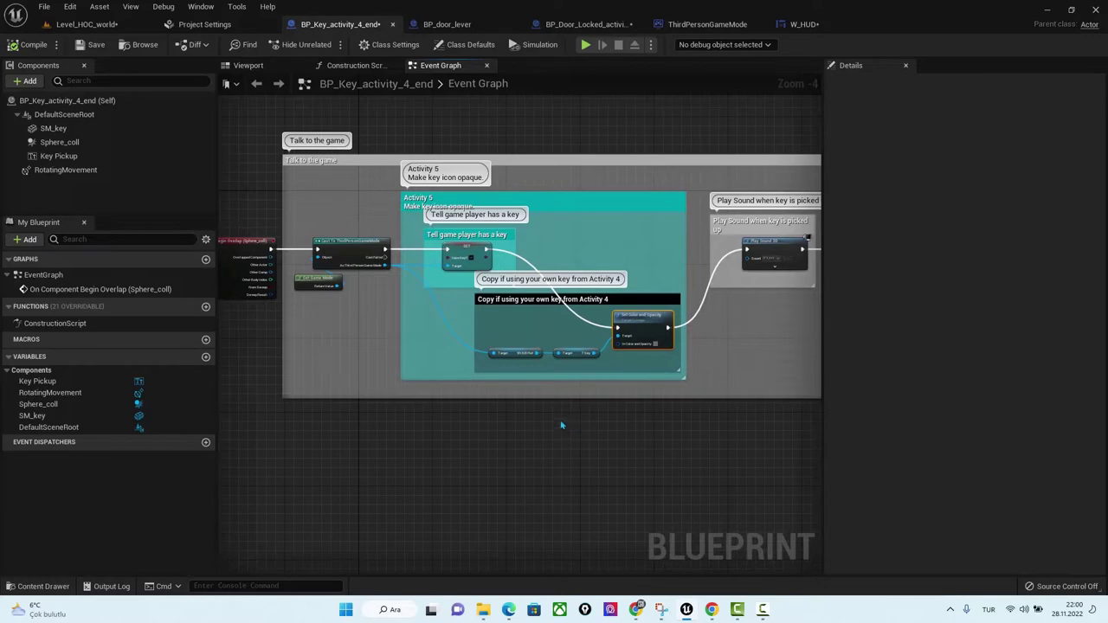
pyautogui.click(86, 24)
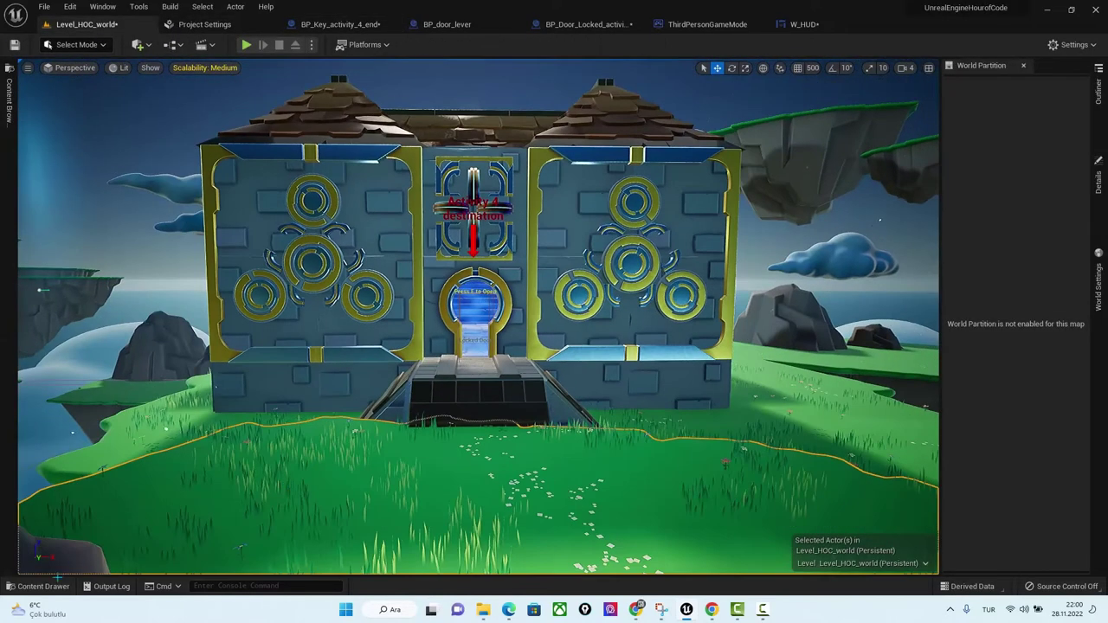
# Browse the Content Drawer to the Hour_of_Code/Blueprints/BP_Kütahya folder.
pyautogui.click(39, 586)
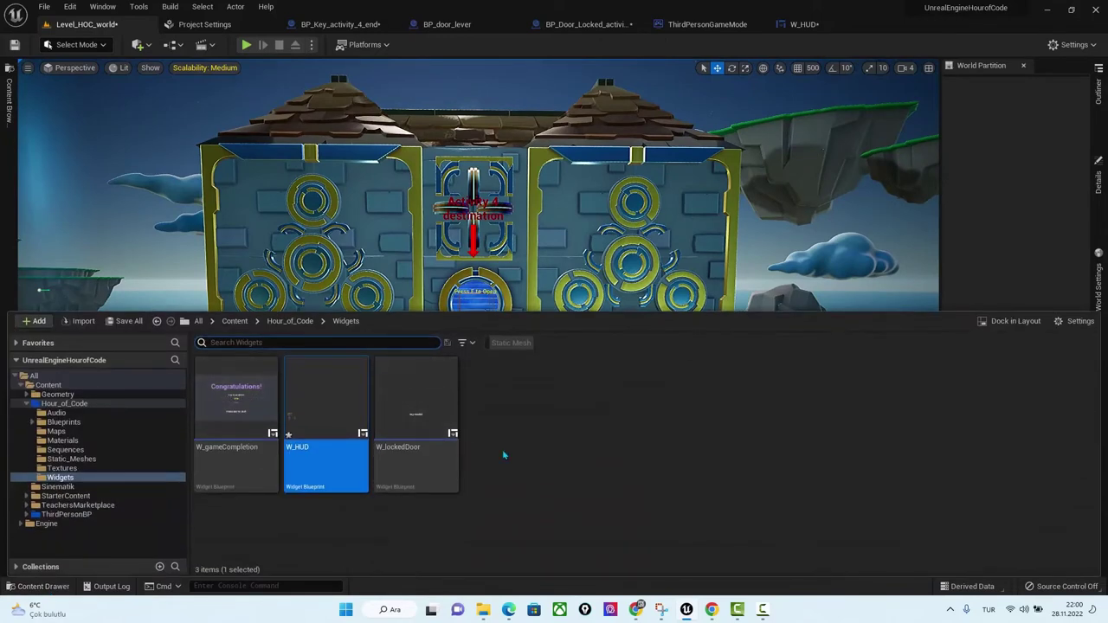
pyautogui.click(234, 321)
pyautogui.doubleClick(363, 476)
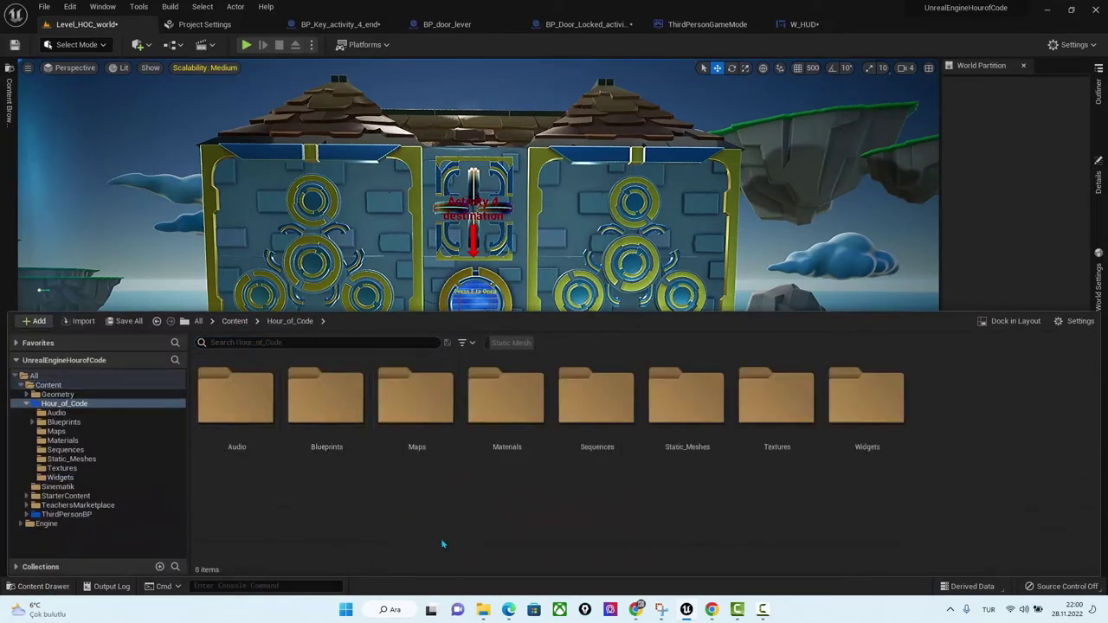
pyautogui.doubleClick(326, 400)
pyautogui.doubleClick(221, 416)
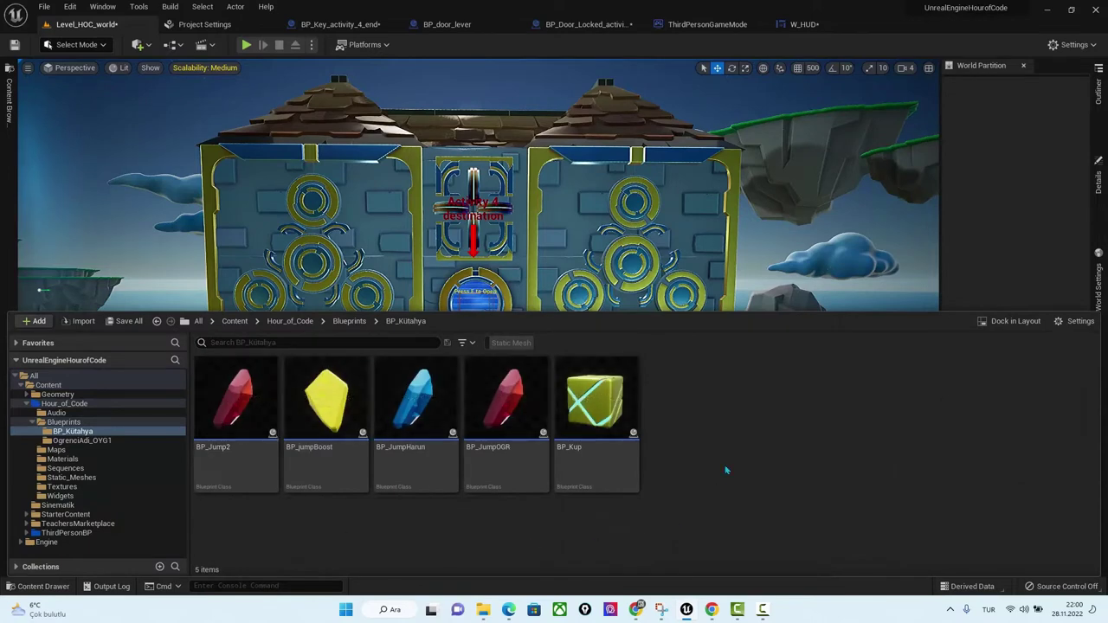
# Create an Actor Blueprint Class named BP_Key there and open it for editing.
pyautogui.rightClick(714, 425)
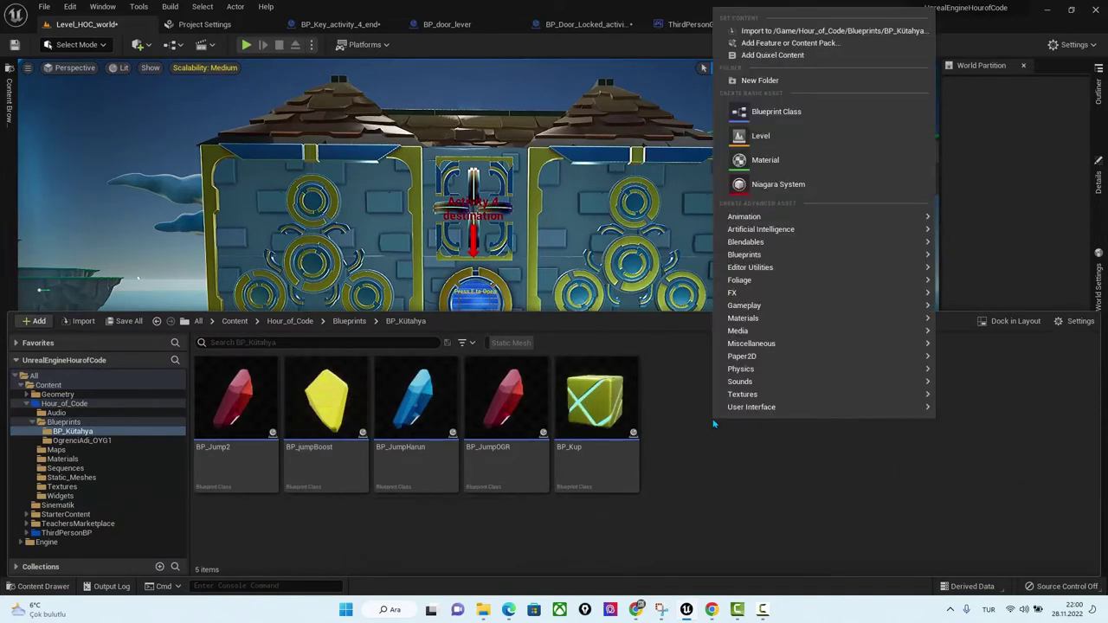
pyautogui.moveTo(736, 410)
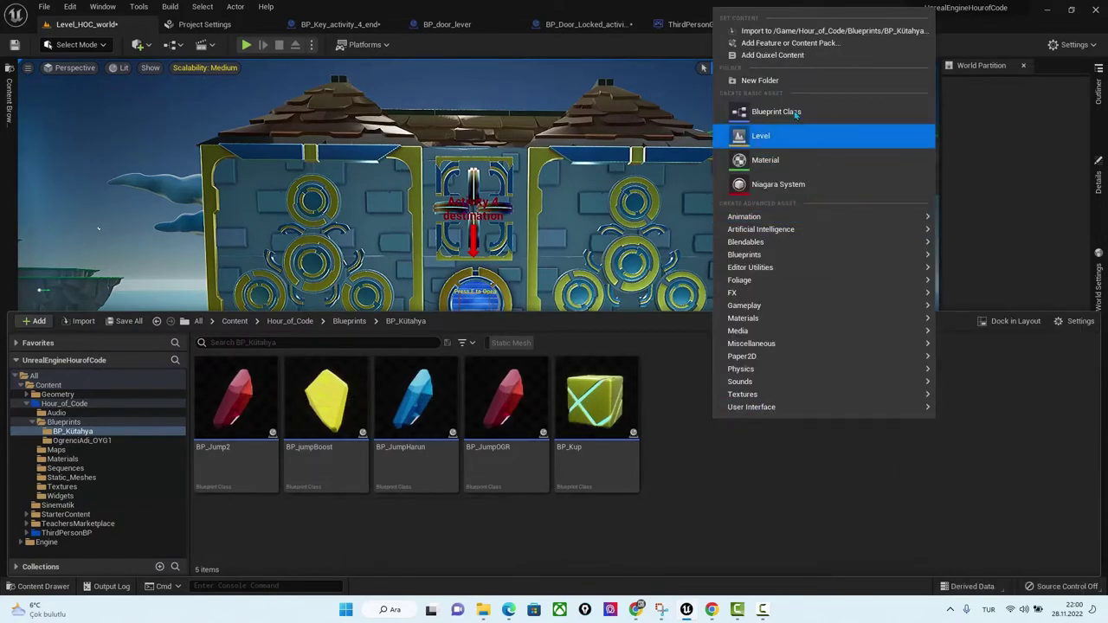
pyautogui.click(792, 113)
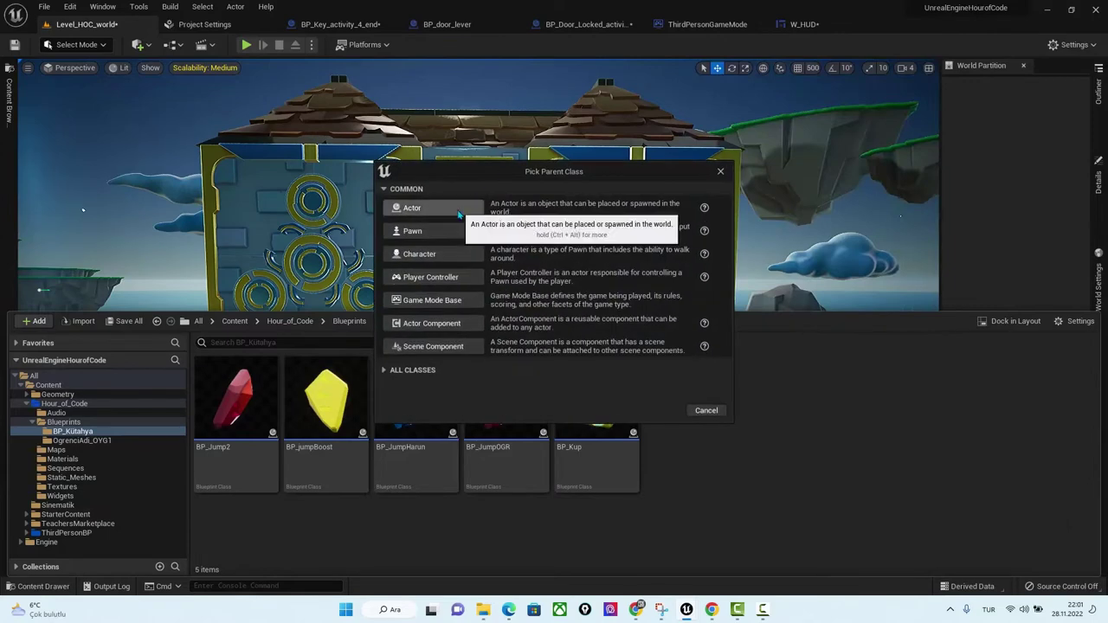
pyautogui.click(458, 214)
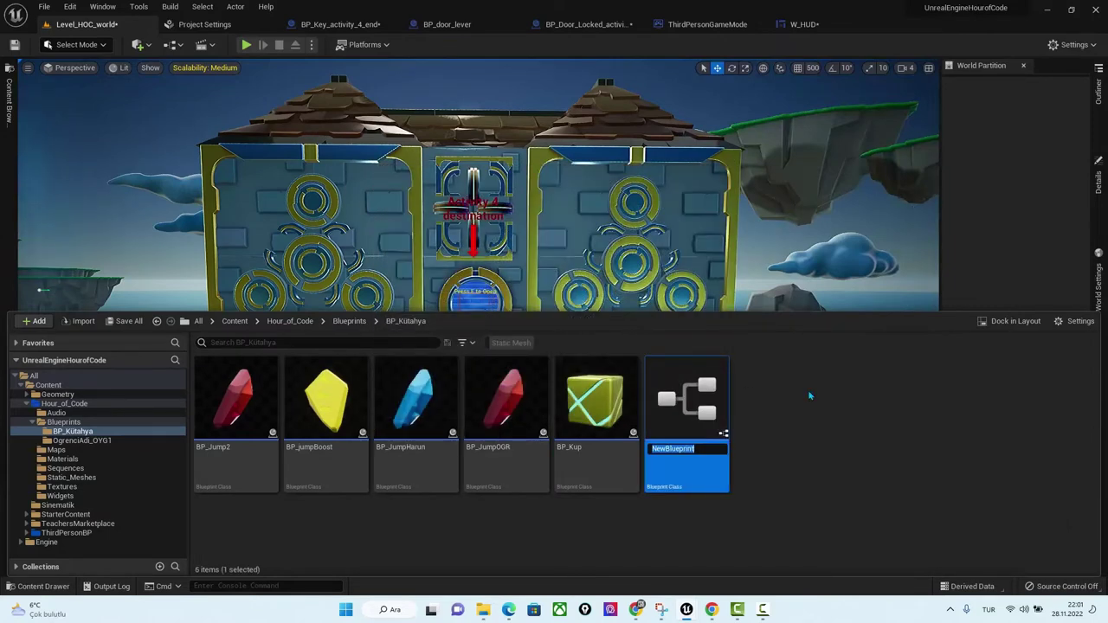
pyautogui.write('BP_')
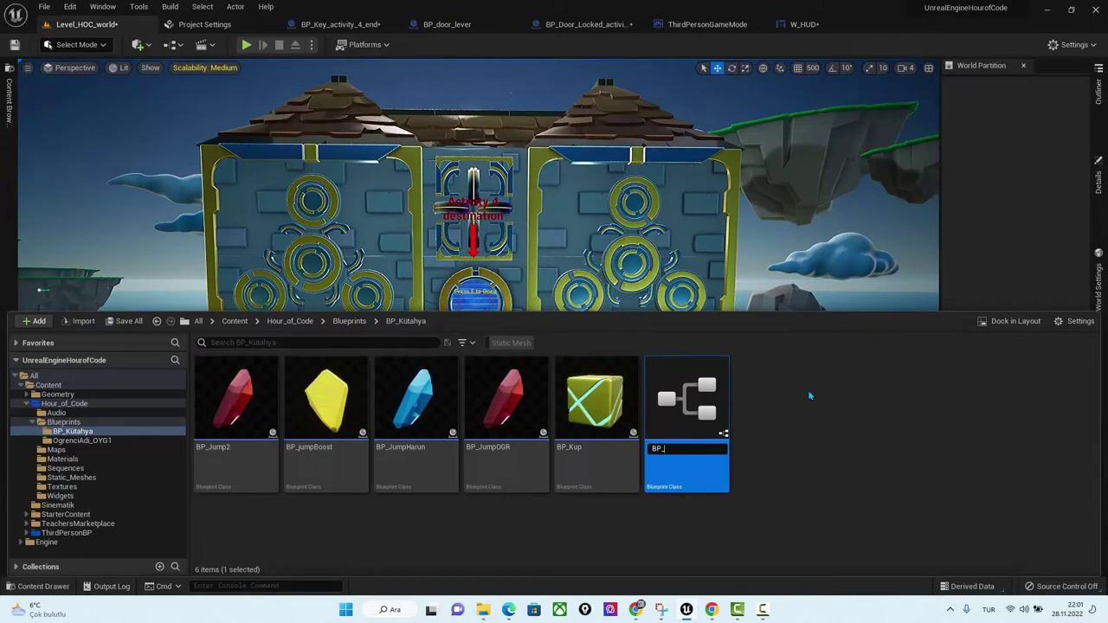
pyautogui.write('Key')
pyautogui.press('Return')
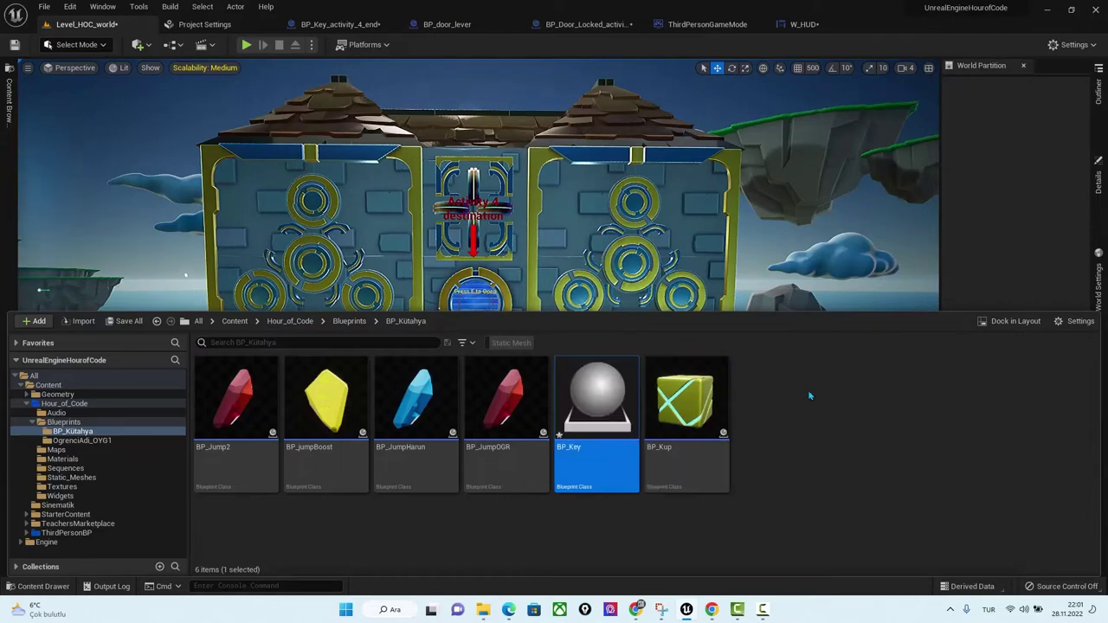
pyautogui.press('Return')
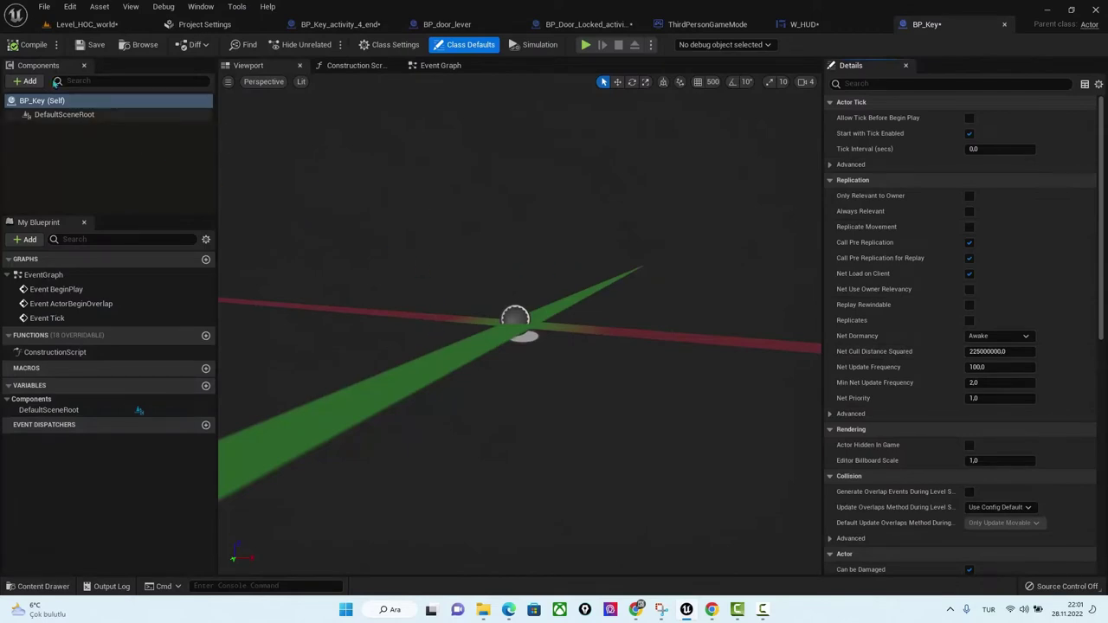
# Add a static mesh component named S_Key that uses the SM_Key mesh.
pyautogui.click(24, 80)
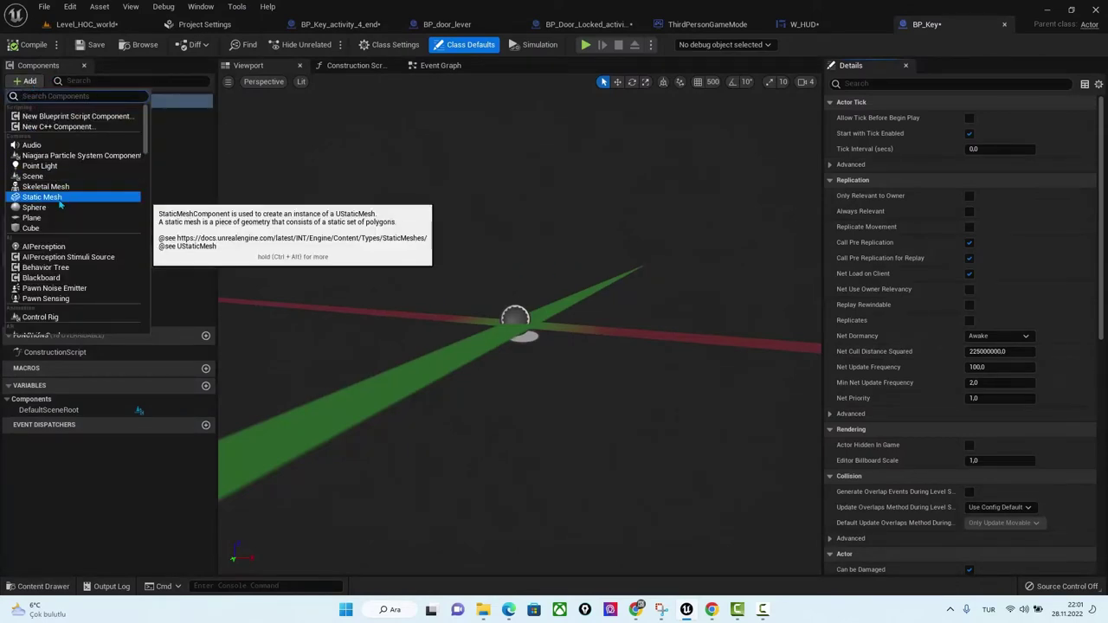
pyautogui.click(60, 203)
pyautogui.write('S_Key')
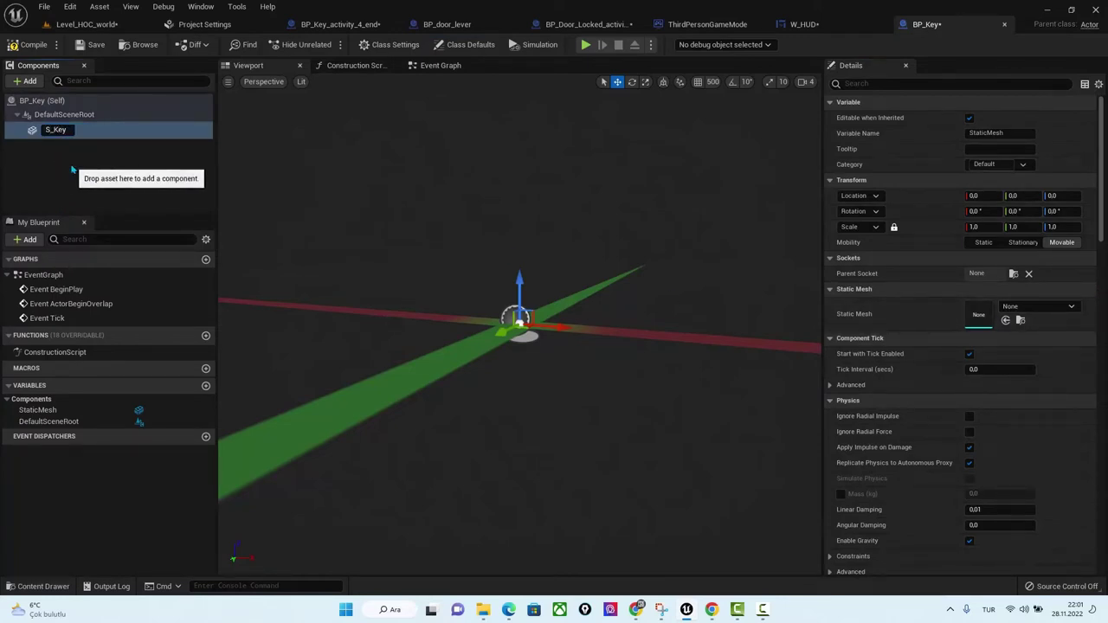
pyautogui.press('Return')
pyautogui.click(83, 132)
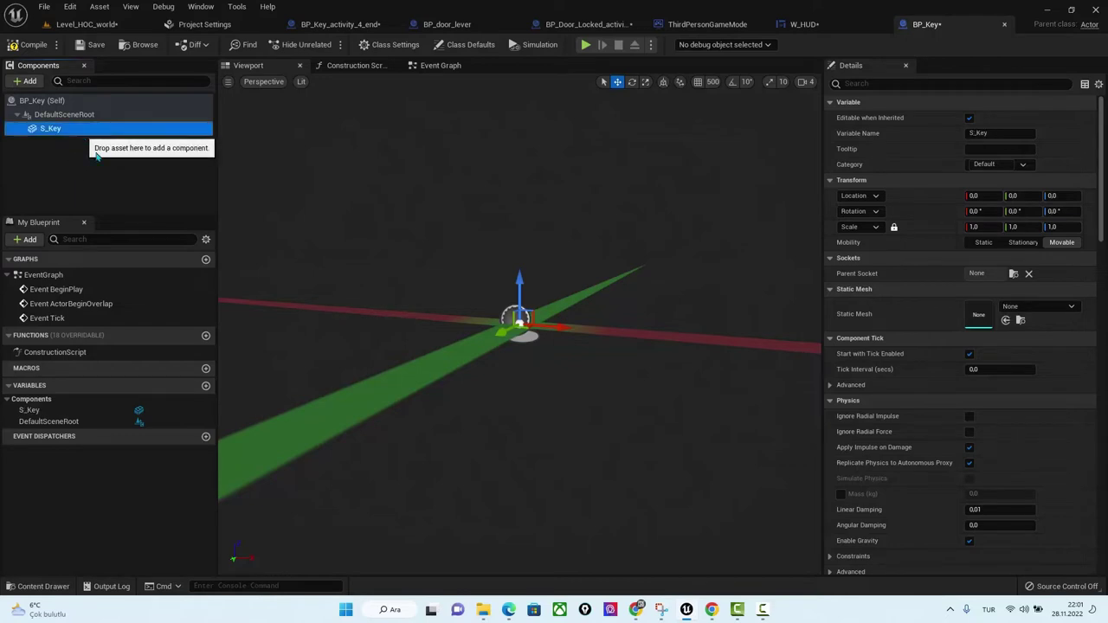
pyautogui.click(1065, 308)
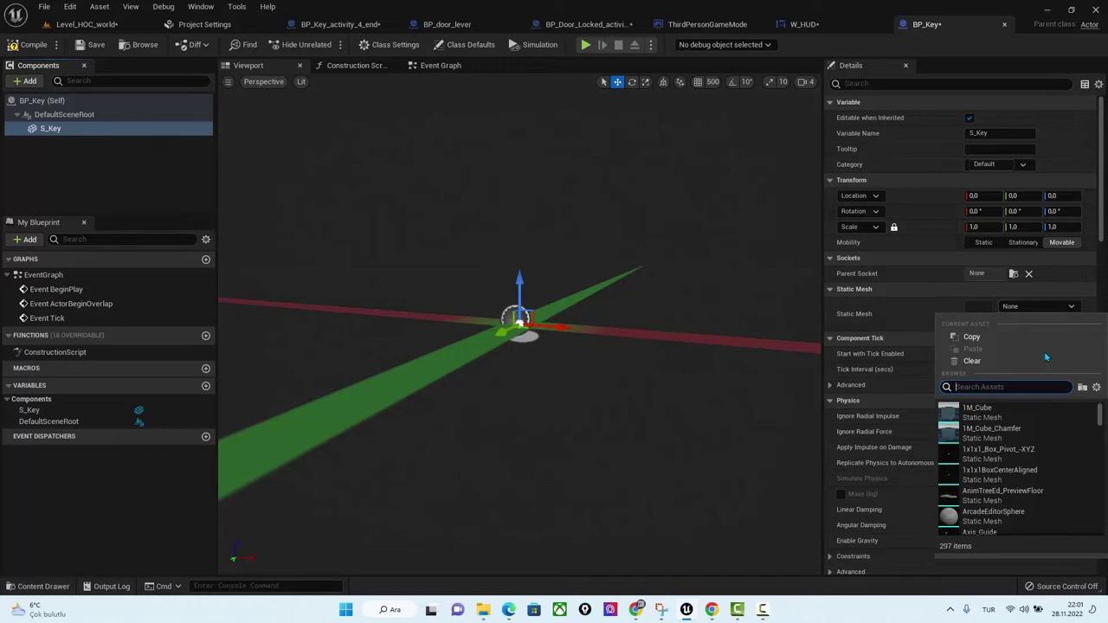
pyautogui.write('powe')
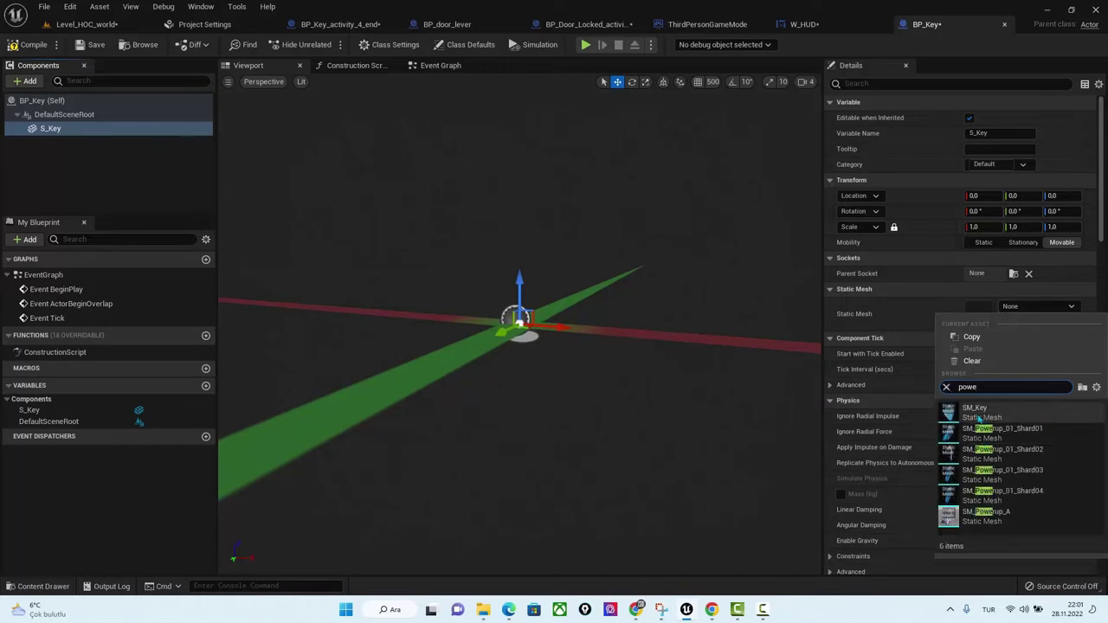
pyautogui.click(981, 413)
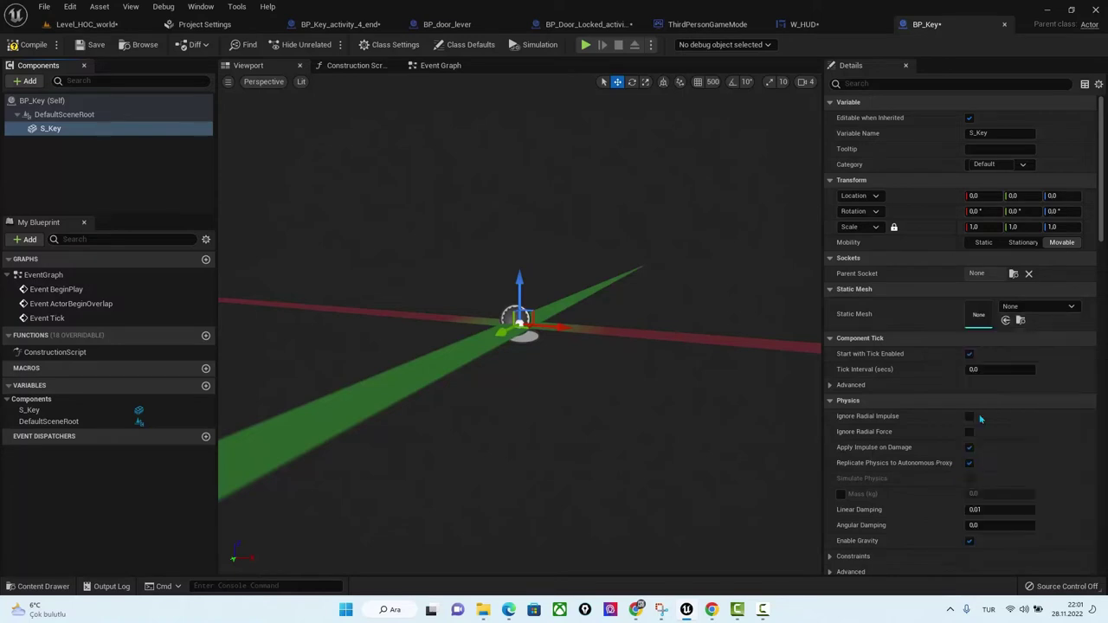
# Lower the S_Key mesh to Z -95.59.
pyautogui.moveTo(547, 315); pyautogui.dragTo(547, 315, button='right')
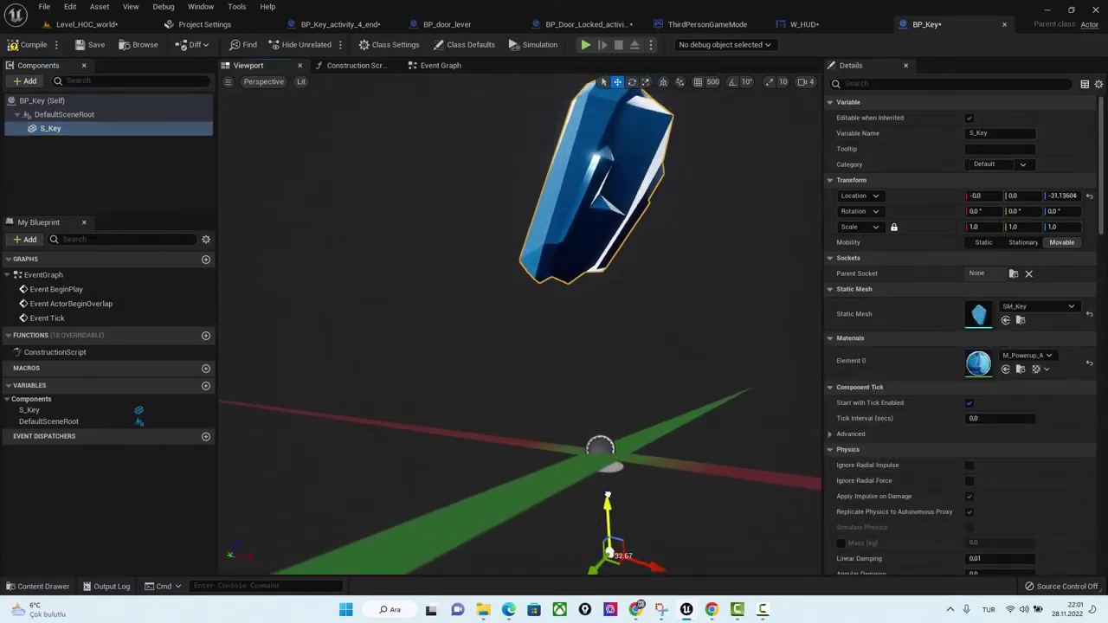
pyautogui.moveTo(603, 400); pyautogui.dragTo(603, 485)
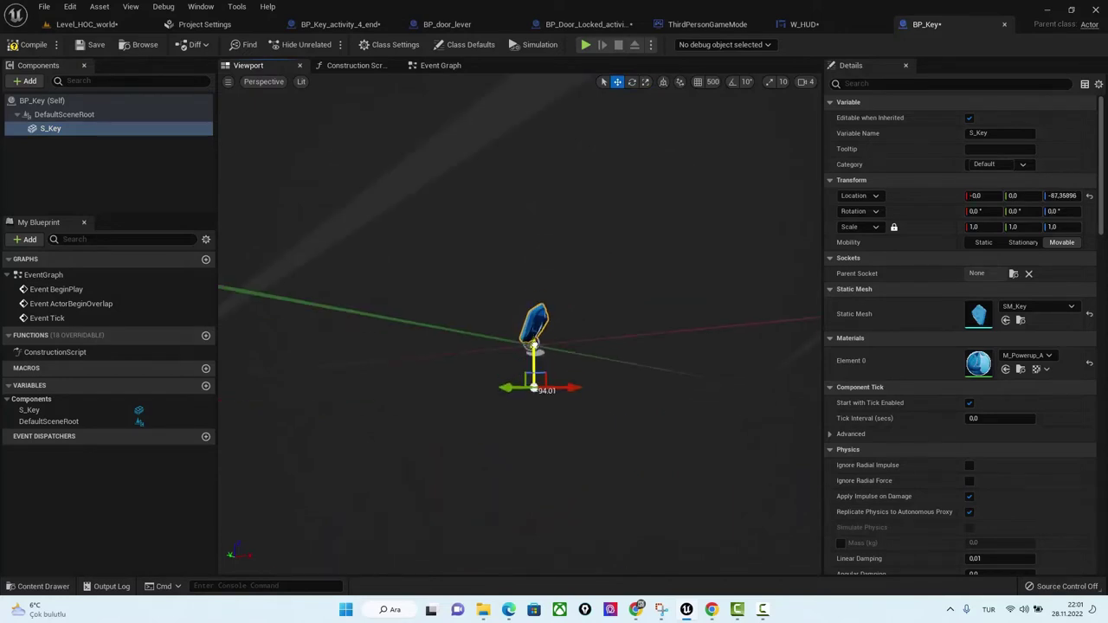
pyautogui.moveTo(533, 350); pyautogui.dragTo(579, 446)
pyautogui.moveTo(547, 315); pyautogui.dragTo(547, 315, button='right')
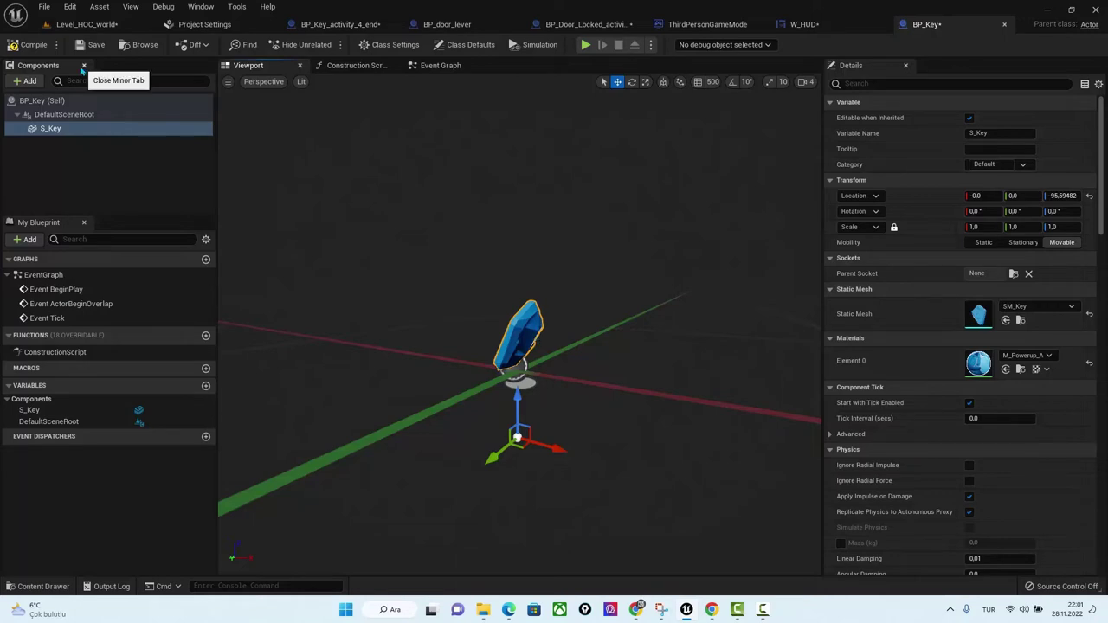
pyautogui.click(29, 80)
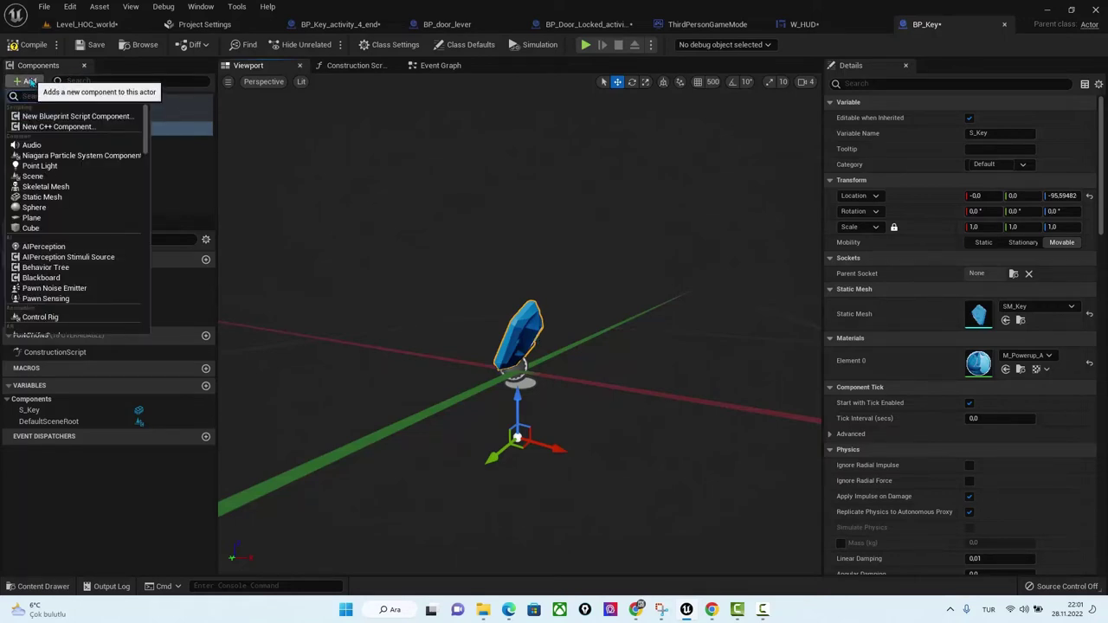
pyautogui.write('coll')
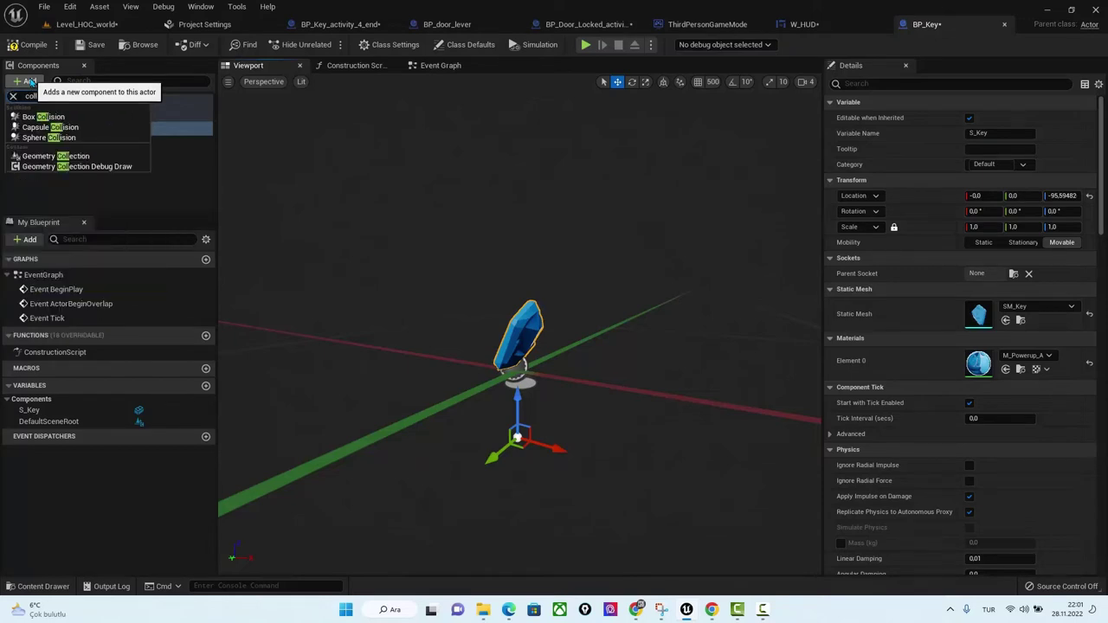
# Add a Sphere Collision with radius 100 and raise it to surround the key mesh.
pyautogui.click(49, 137)
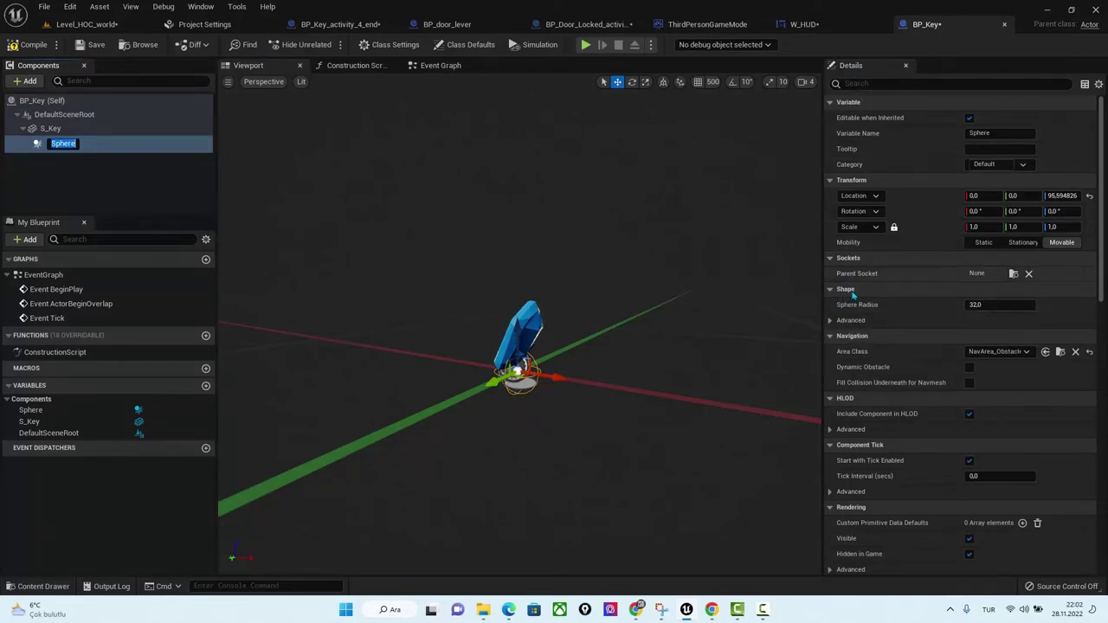
pyautogui.click(850, 299)
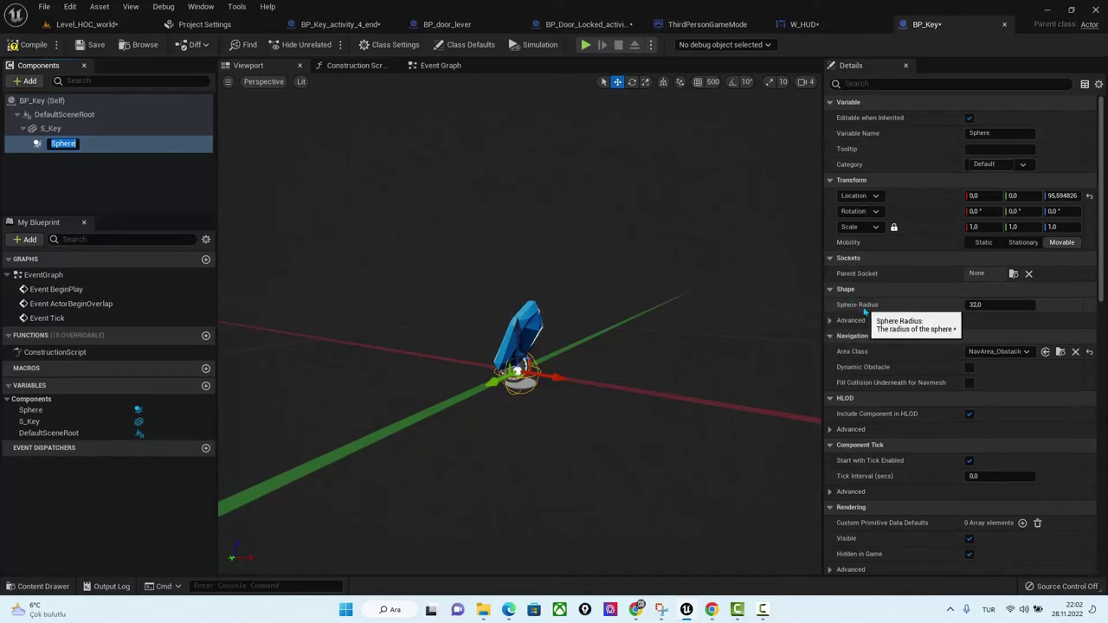
pyautogui.click(998, 303)
pyautogui.write('1')
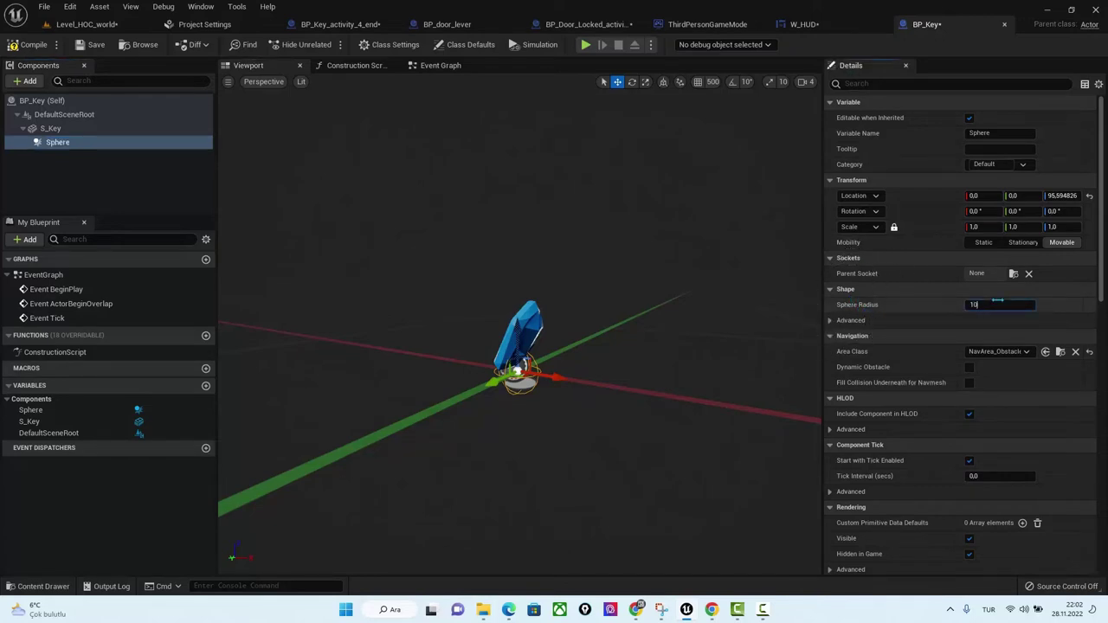
pyautogui.write('0')
pyautogui.press('Return')
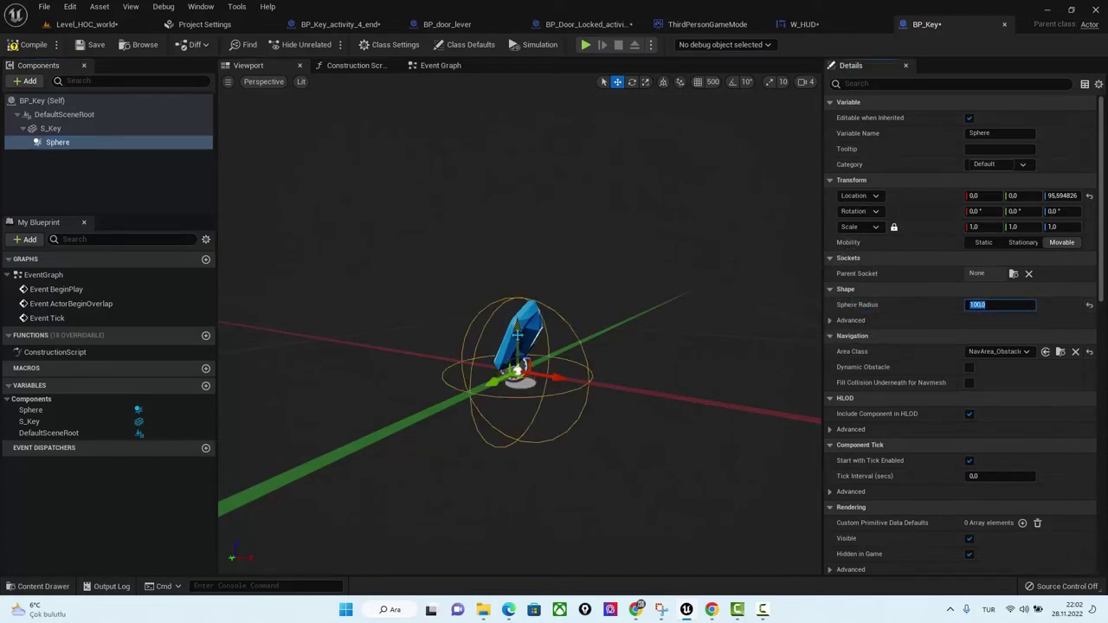
pyautogui.moveTo(517, 350); pyautogui.dragTo(517, 326)
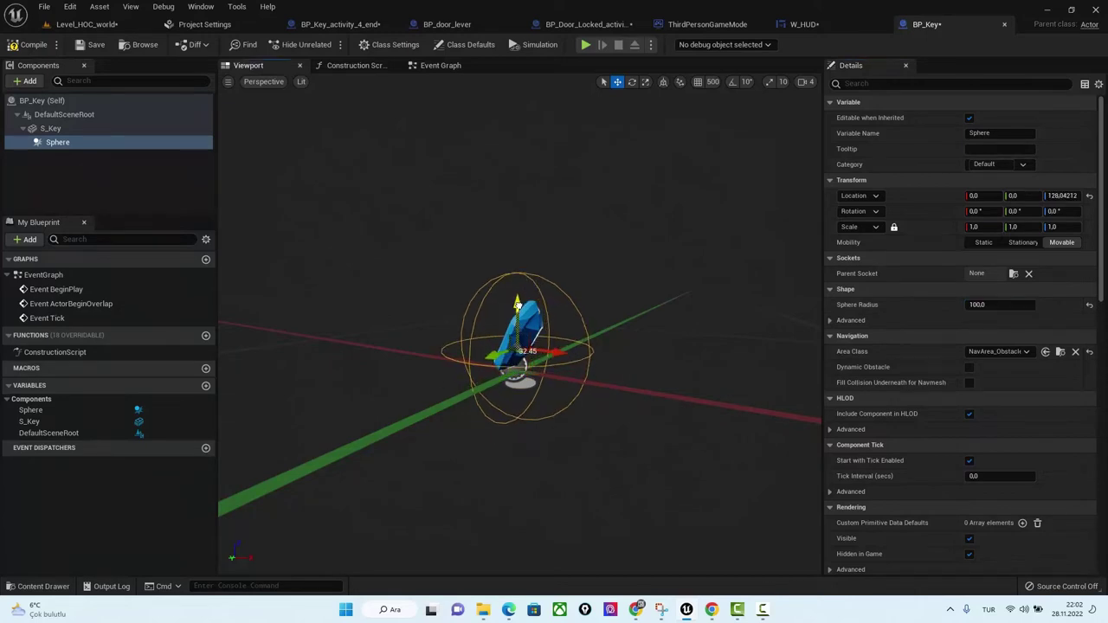
pyautogui.click(69, 129)
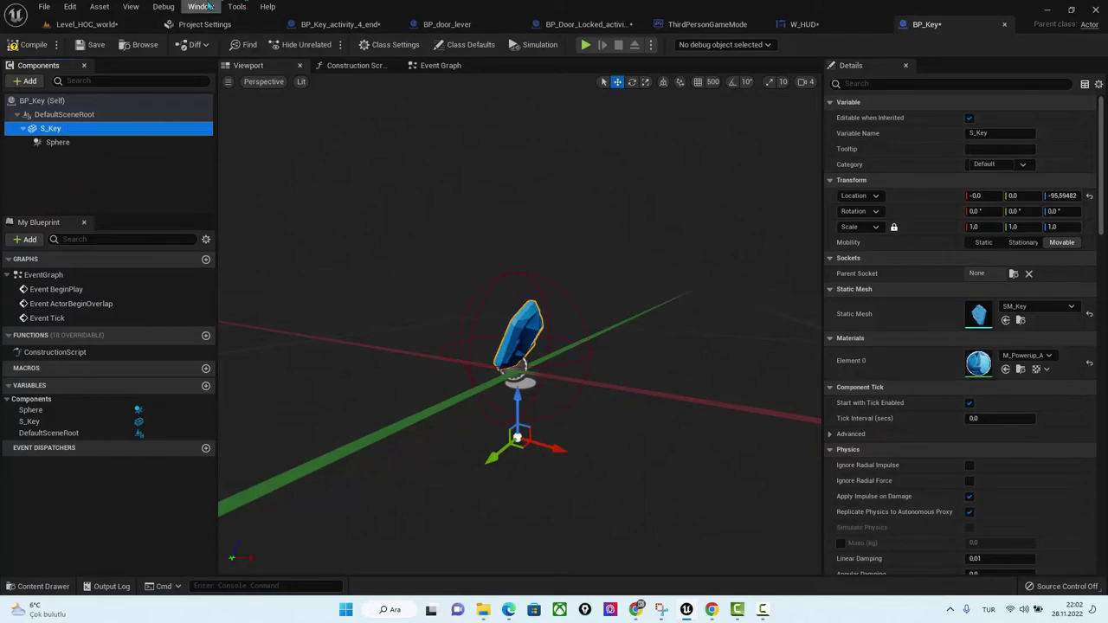
# Drop a BP_Key onto the grass before the door and briefly play from there.
pyautogui.click(86, 23)
pyautogui.click(39, 586)
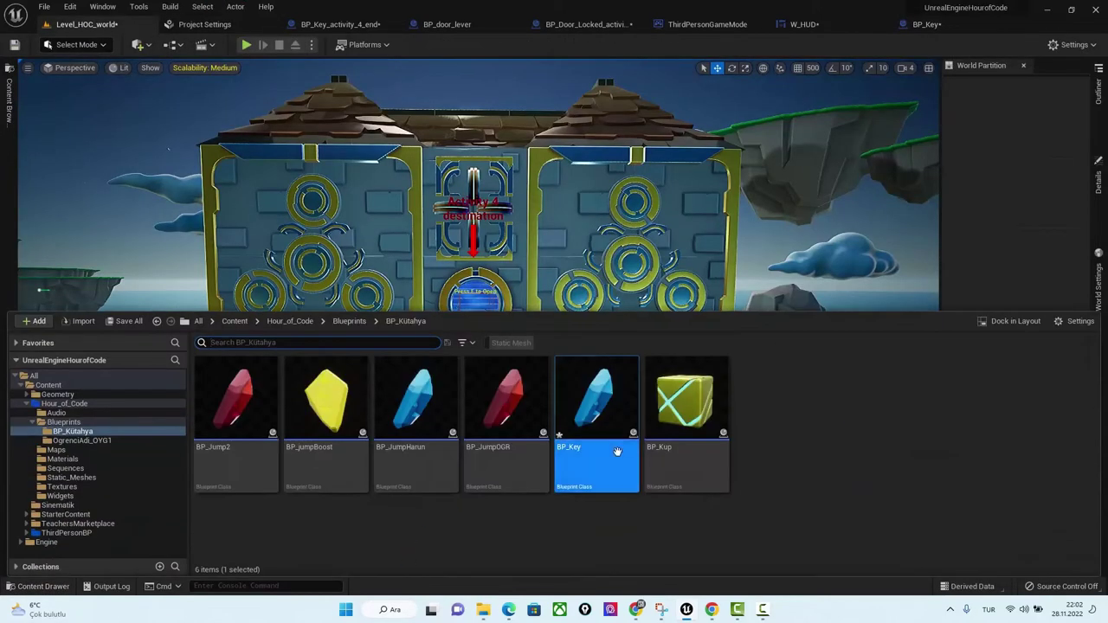
pyautogui.moveTo(606, 458)
pyautogui.mouseDown()
pyautogui.moveTo(514, 485)
pyautogui.moveTo(485, 515)
pyautogui.mouseUp()
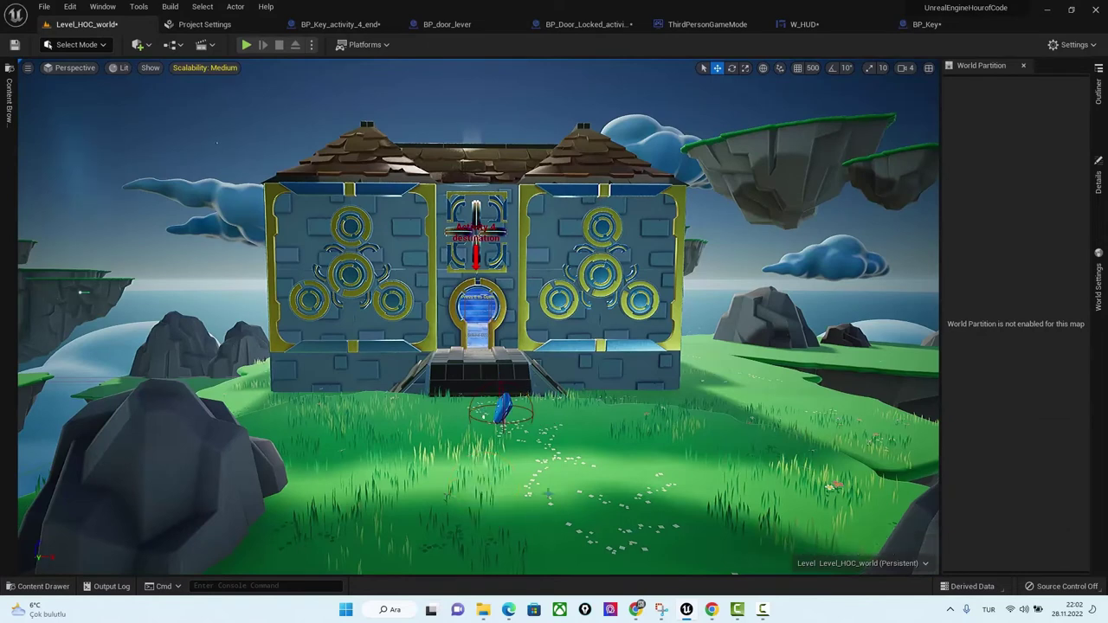
pyautogui.rightClick(554, 492)
pyautogui.click(594, 482)
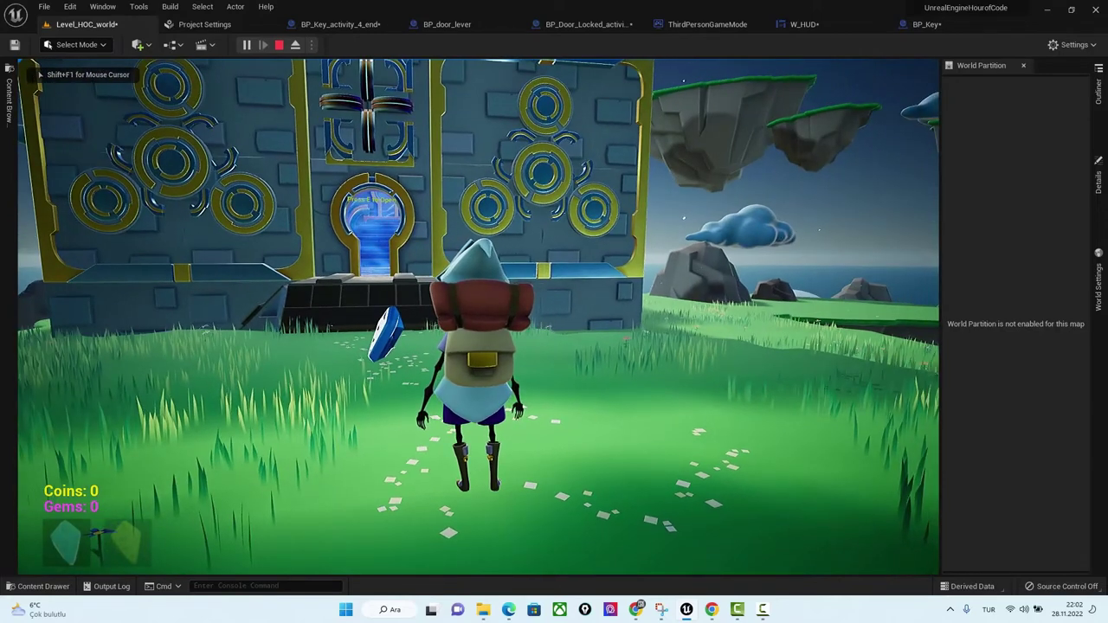
pyautogui.press('Escape')
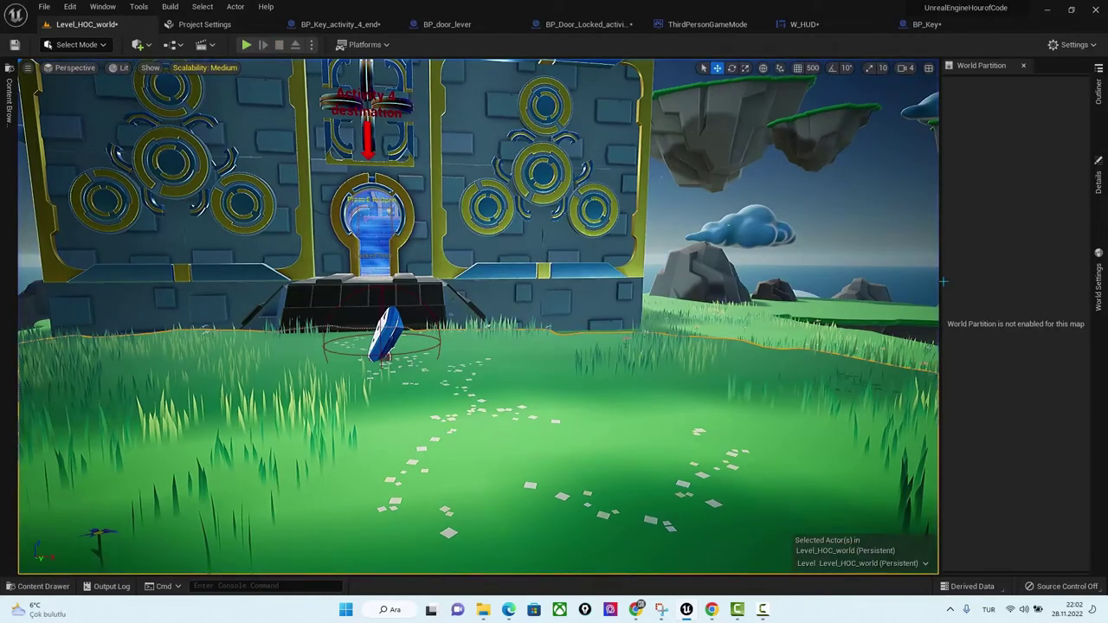
pyautogui.click(922, 29)
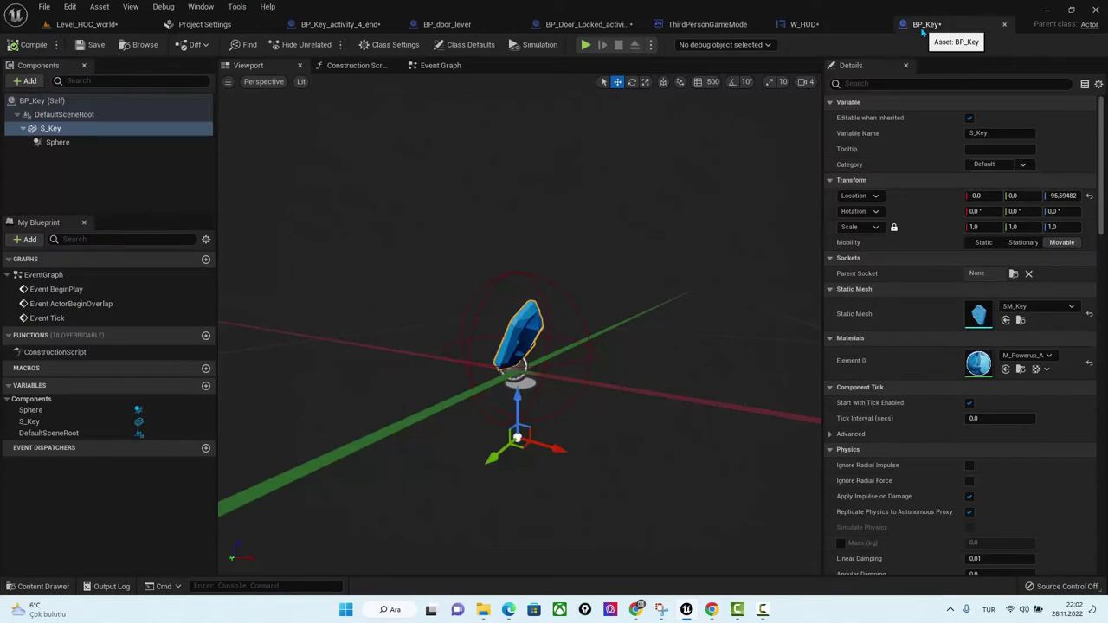
# Add a RotatingMovement component with rate 0, 0, 180 and play-test the spinning key.
pyautogui.click(31, 81)
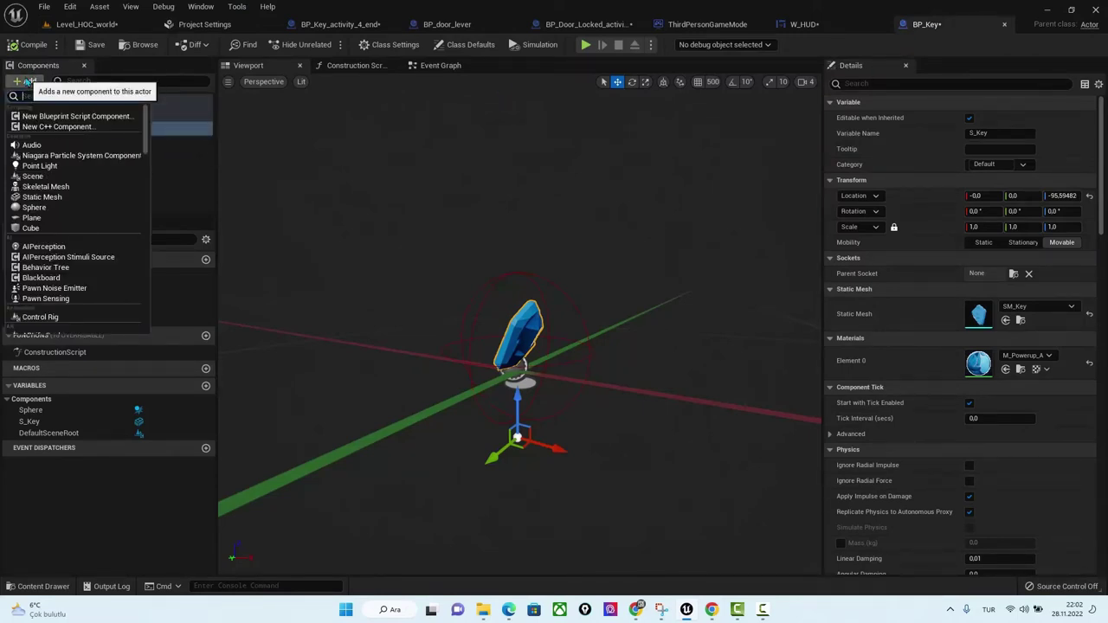
pyautogui.write('ot')
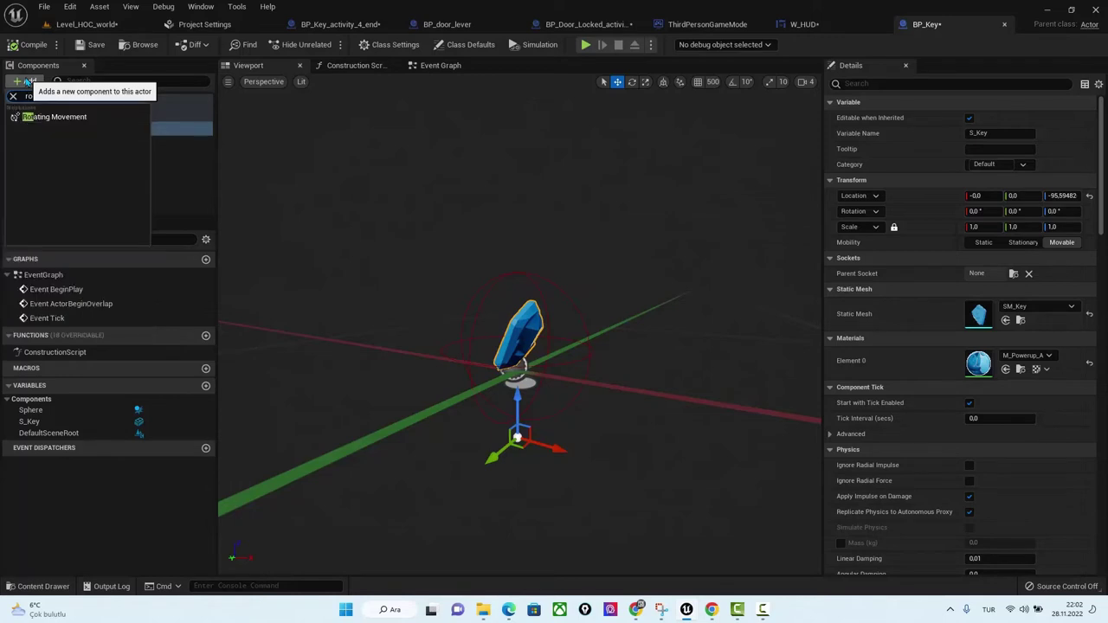
pyautogui.click(86, 121)
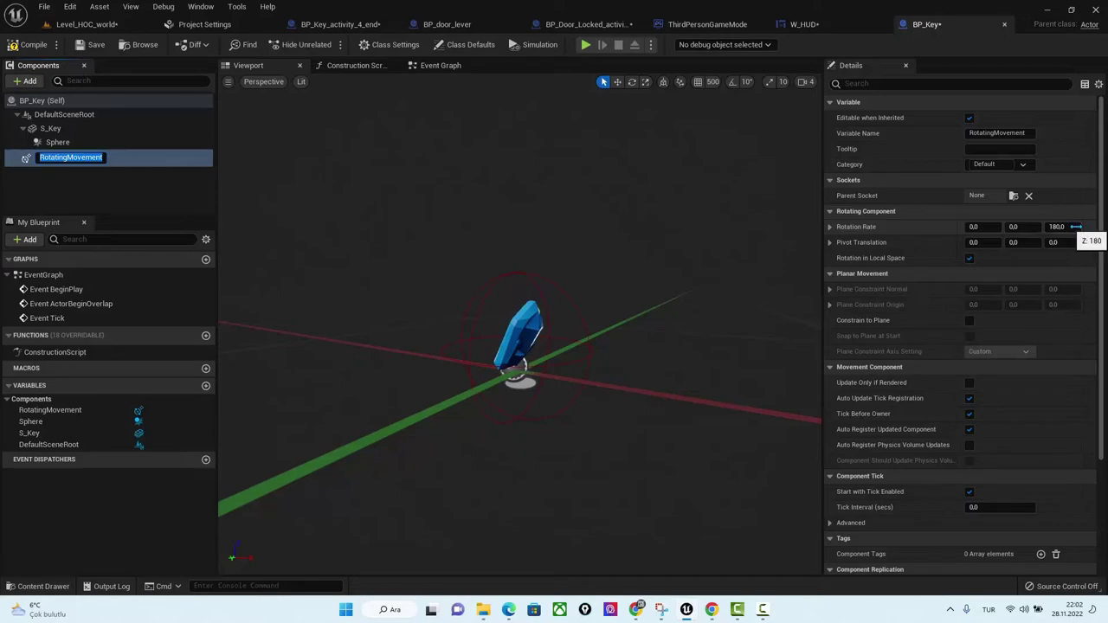
pyautogui.click(86, 23)
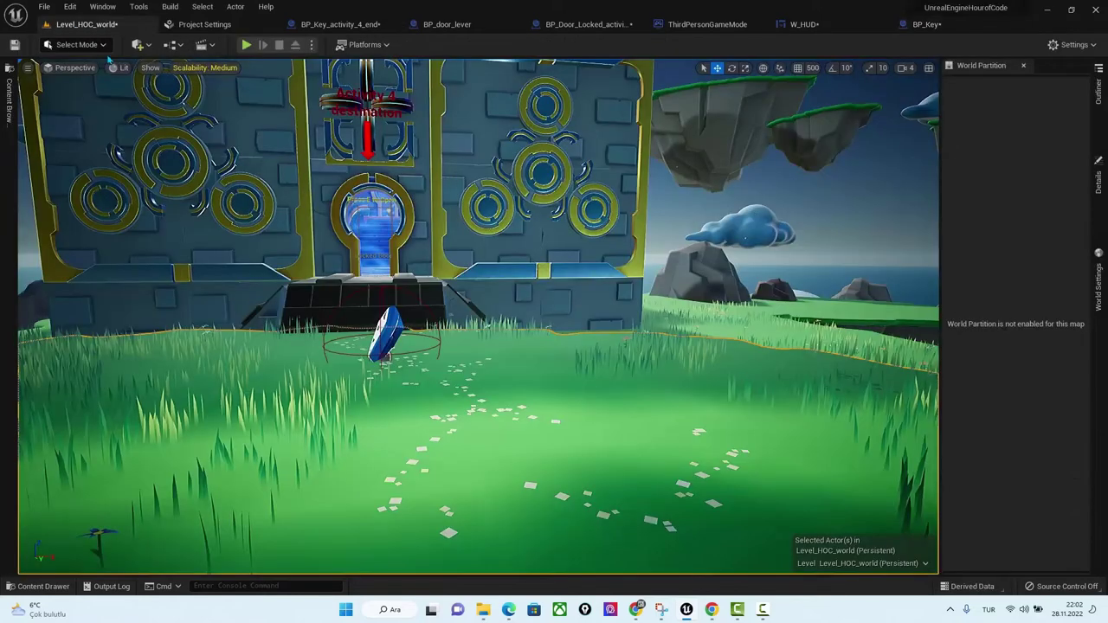
pyautogui.rightClick(440, 136)
pyautogui.click(480, 422)
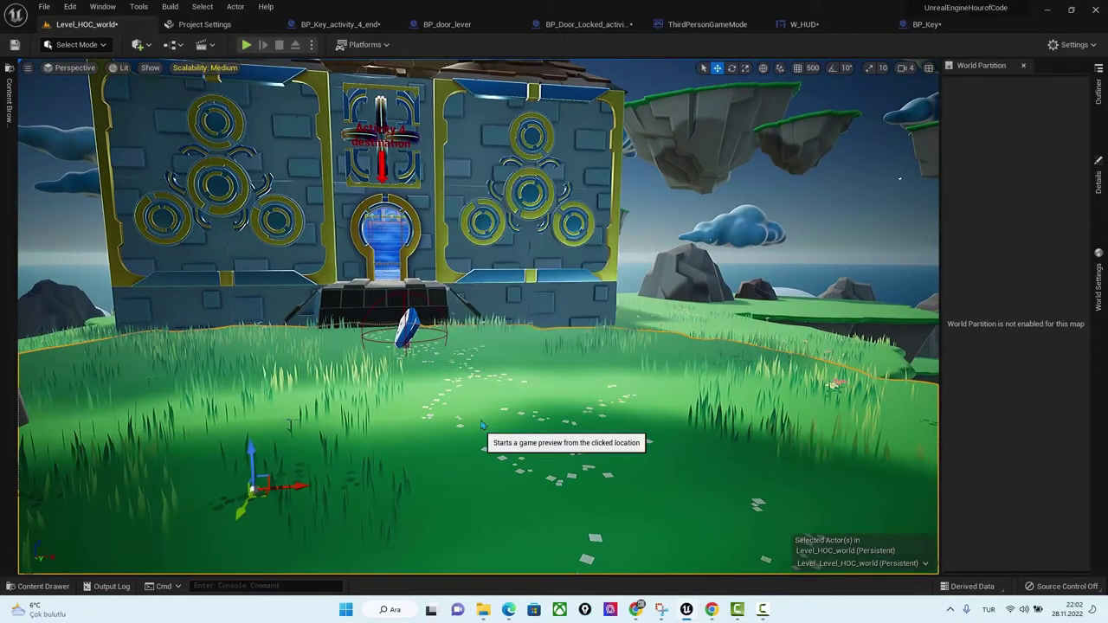
pyautogui.press('w')
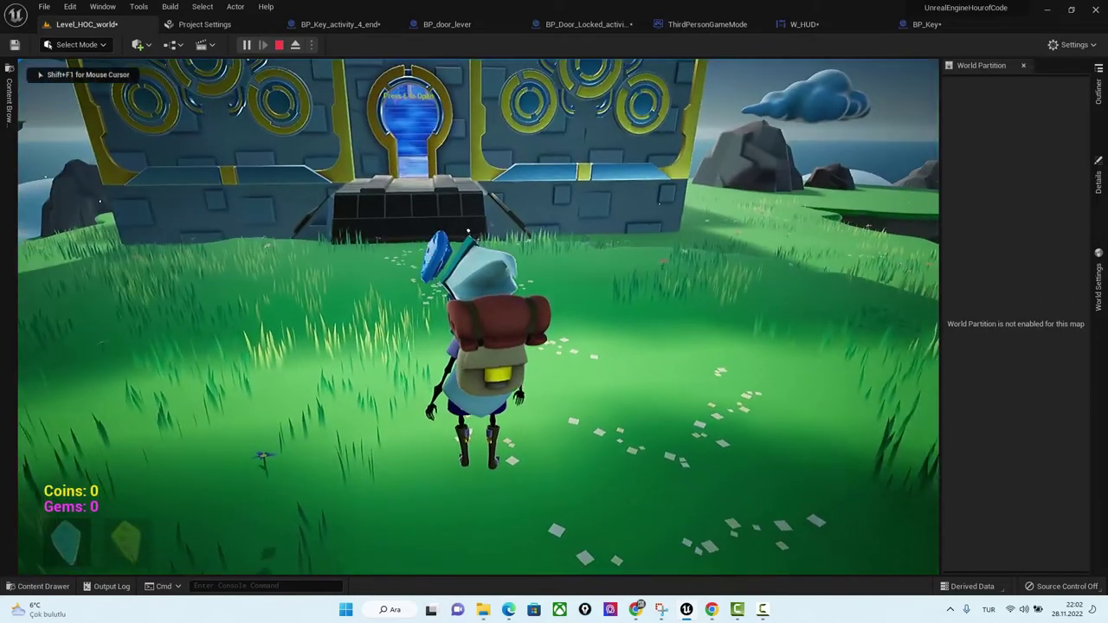
pyautogui.press('w')
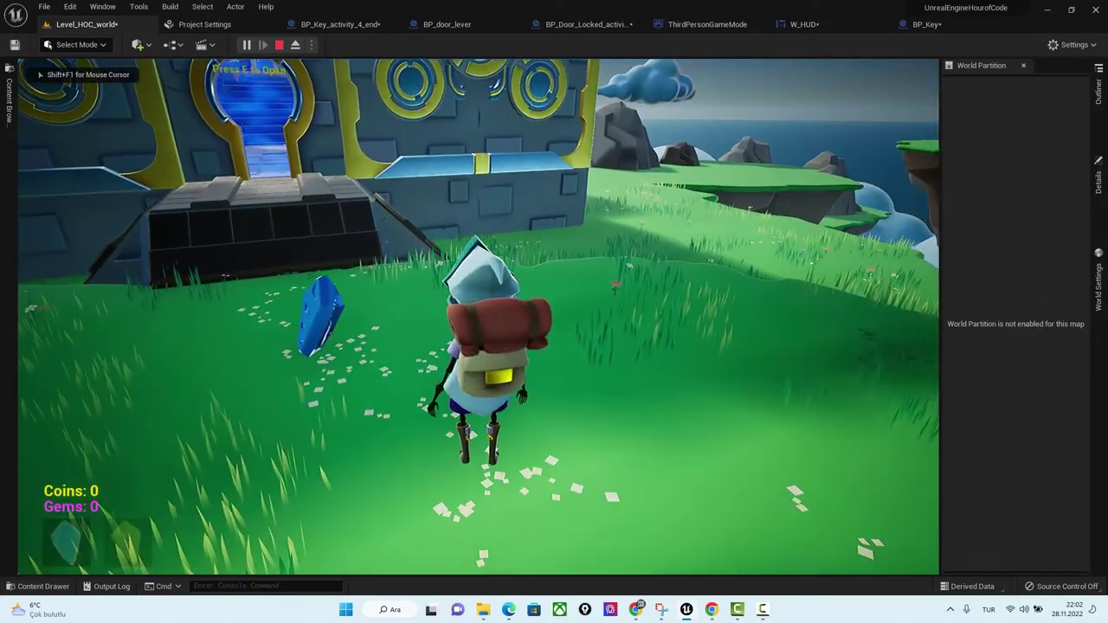
pyautogui.press('Escape')
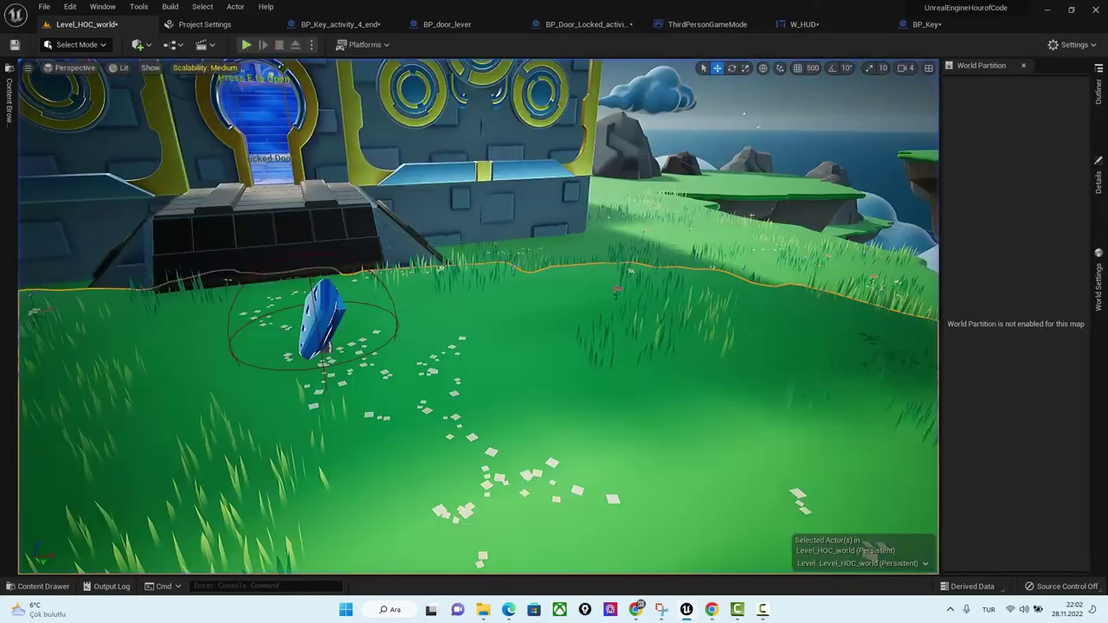
# Lift the placed BP_Key higher above the grass.
pyautogui.click(322, 320)
pyautogui.moveTo(322, 325); pyautogui.dragTo(311, 272)
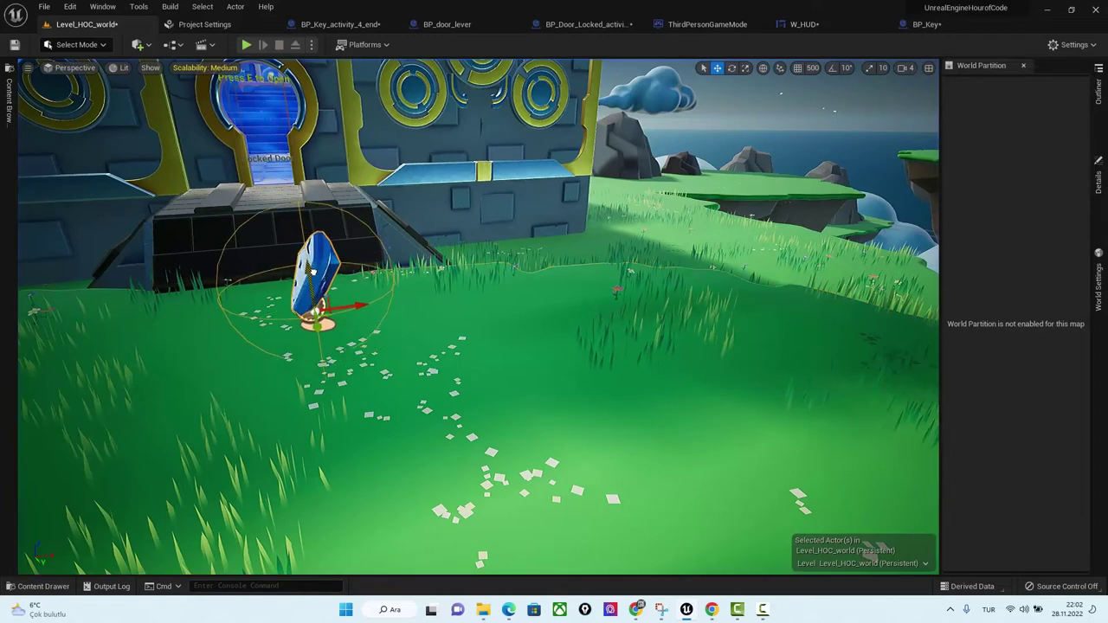
pyautogui.click(939, 26)
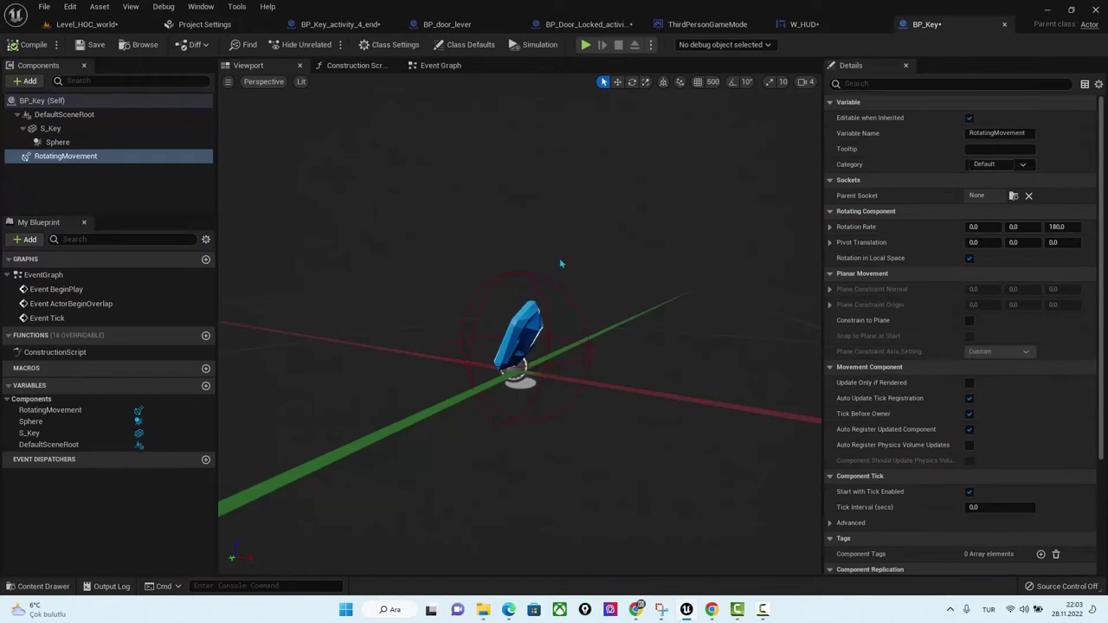
# Delete the three default event nodes from BP_Key's Event Graph.
pyautogui.click(439, 69)
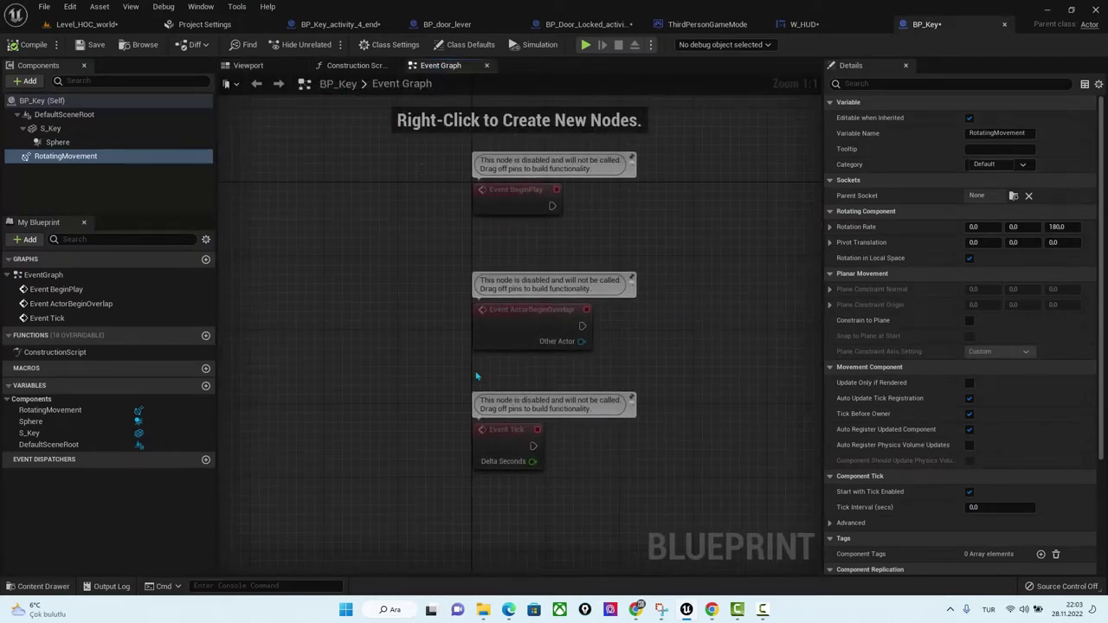
pyautogui.moveTo(424, 138); pyautogui.dragTo(620, 485)
pyautogui.press('Delete')
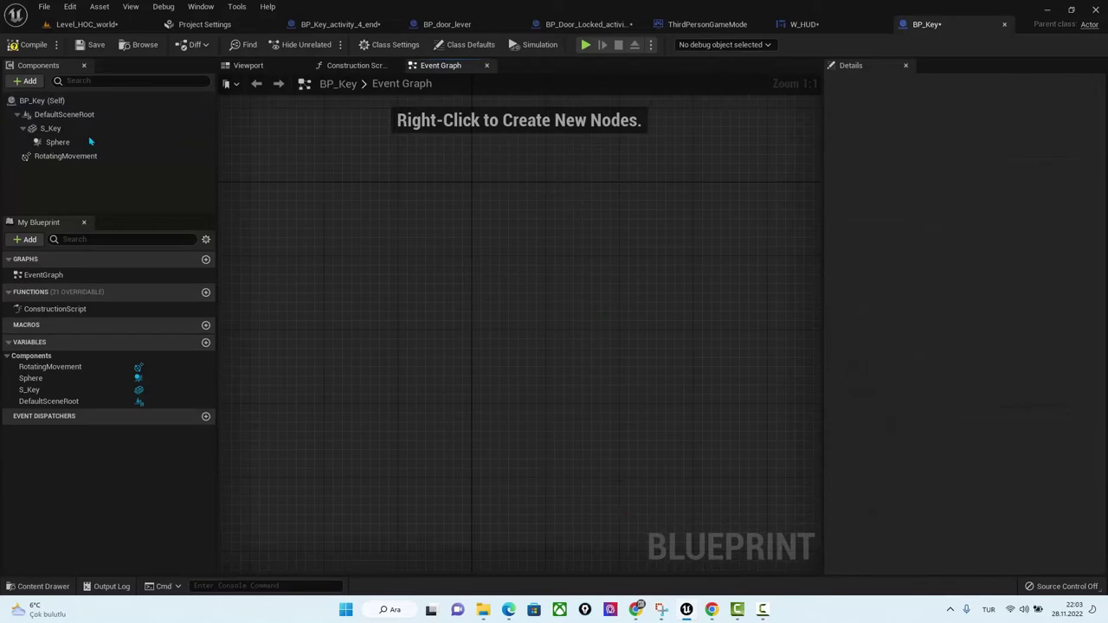
# Rename the sphere to Sphere_Coll and make it the root component.
pyautogui.click(76, 143)
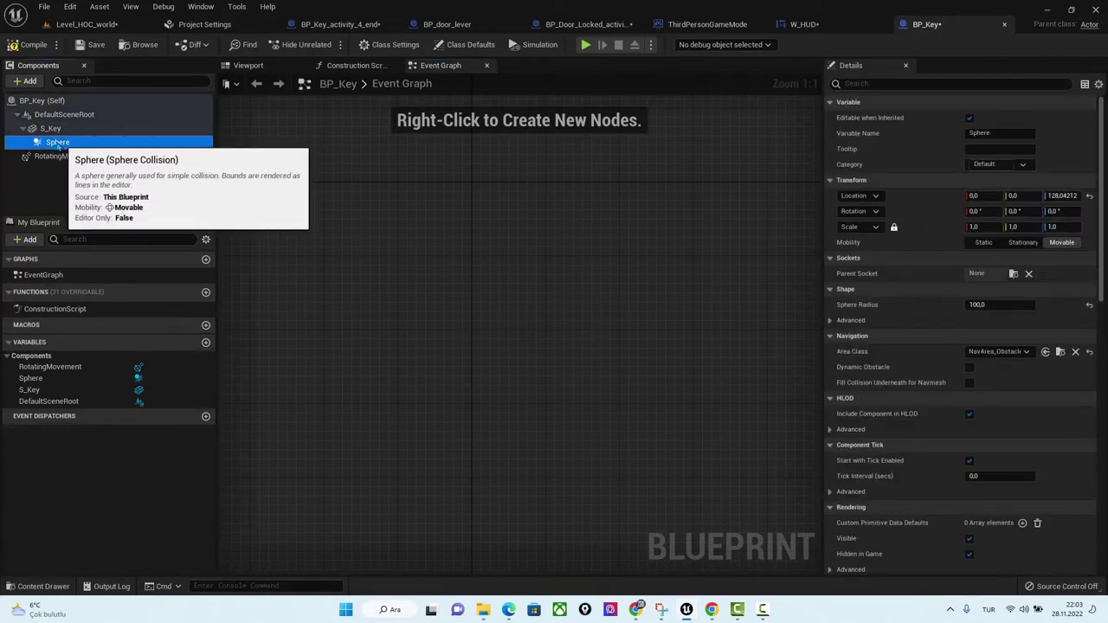
pyautogui.click(1012, 133)
pyautogui.write('_Coll')
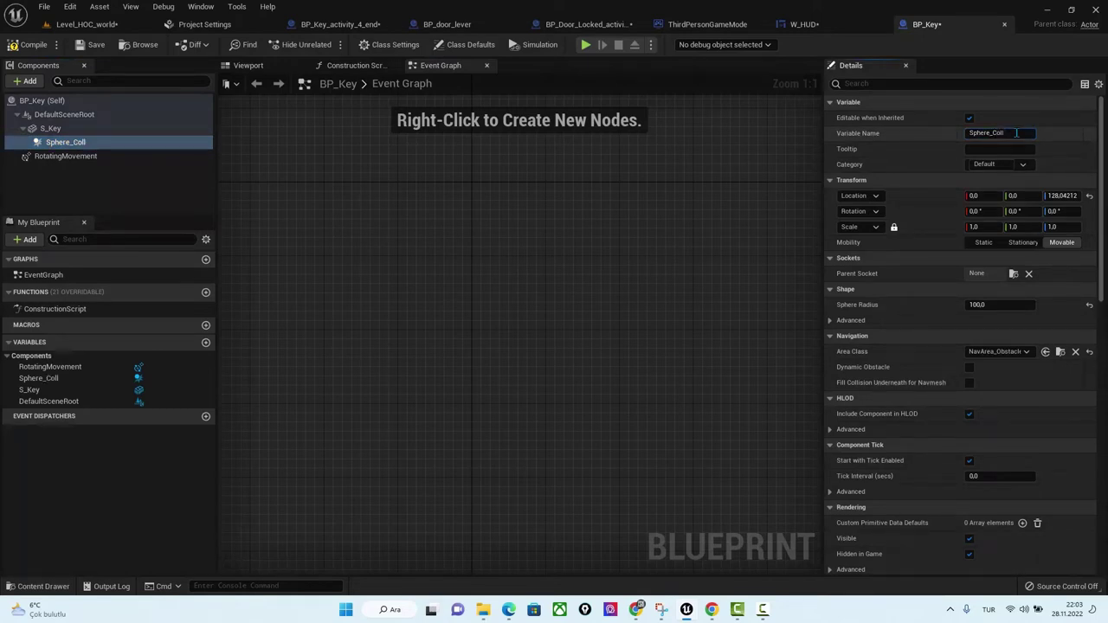
pyautogui.press('Return')
pyautogui.click(62, 144)
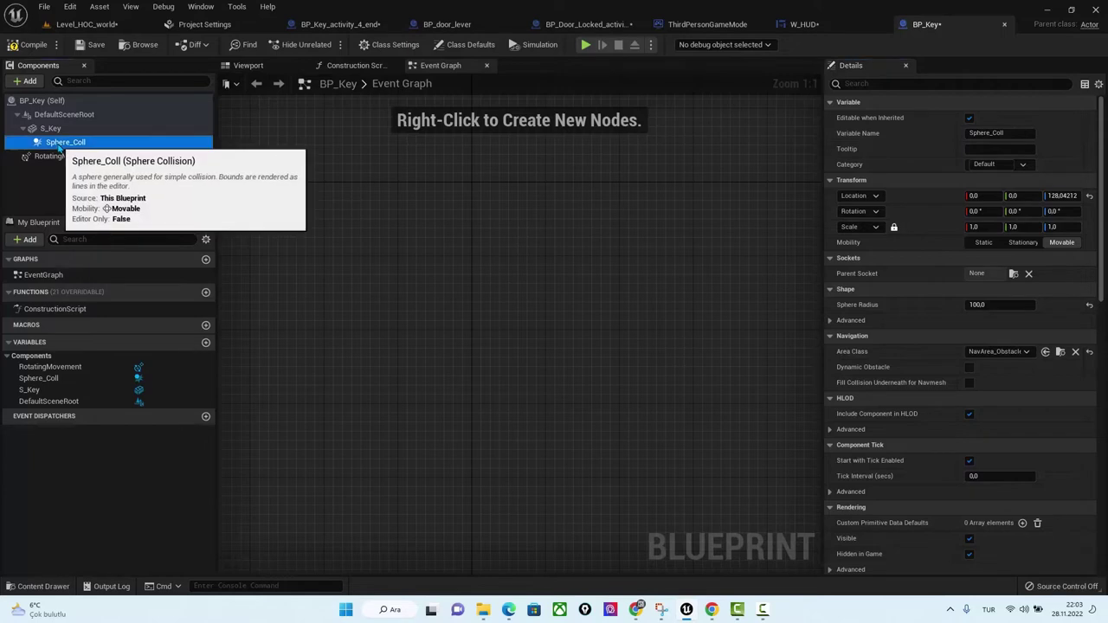
pyautogui.moveTo(59, 149); pyautogui.dragTo(47, 119)
pyautogui.click(78, 137)
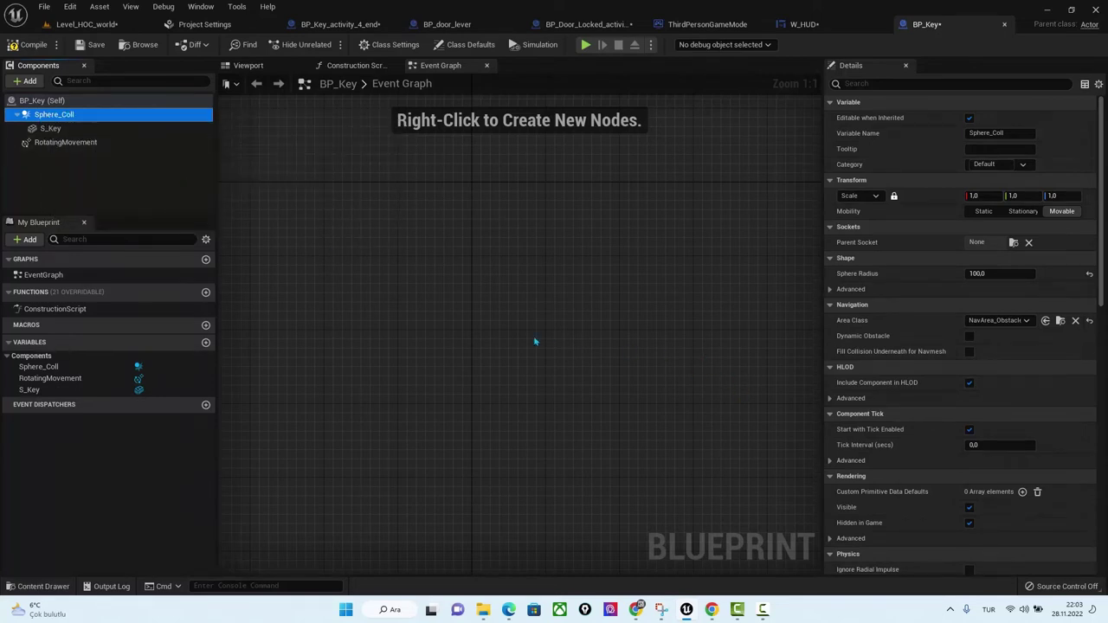
pyautogui.scroll(-2, 893, 349)
pyautogui.scroll(-5, 893, 349)
pyautogui.scroll(-5, 893, 349)
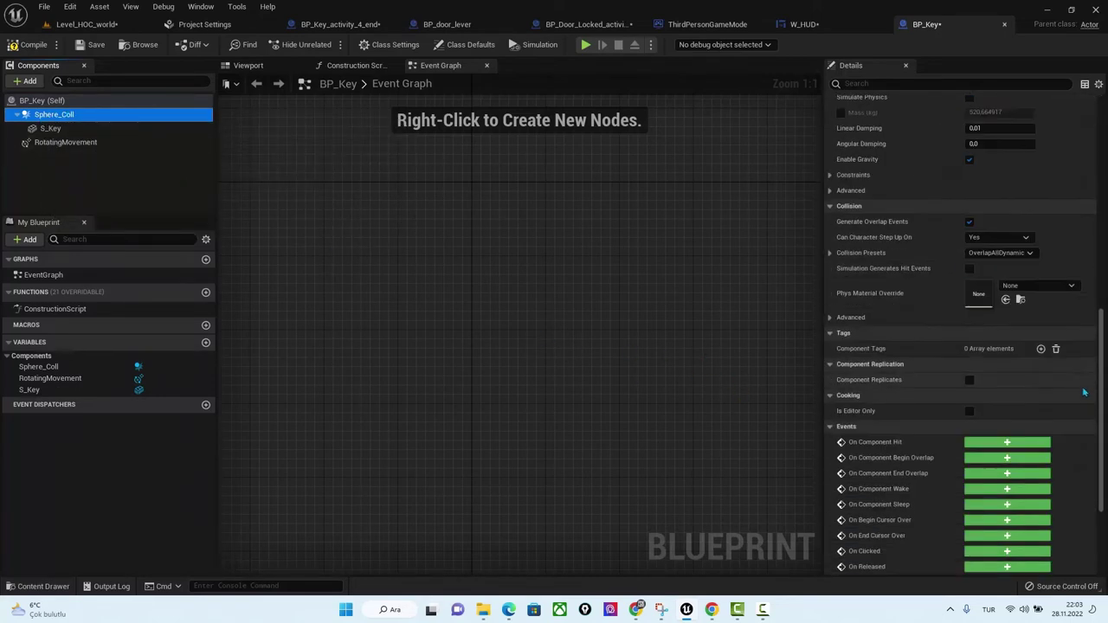
pyautogui.scroll(-4, 893, 349)
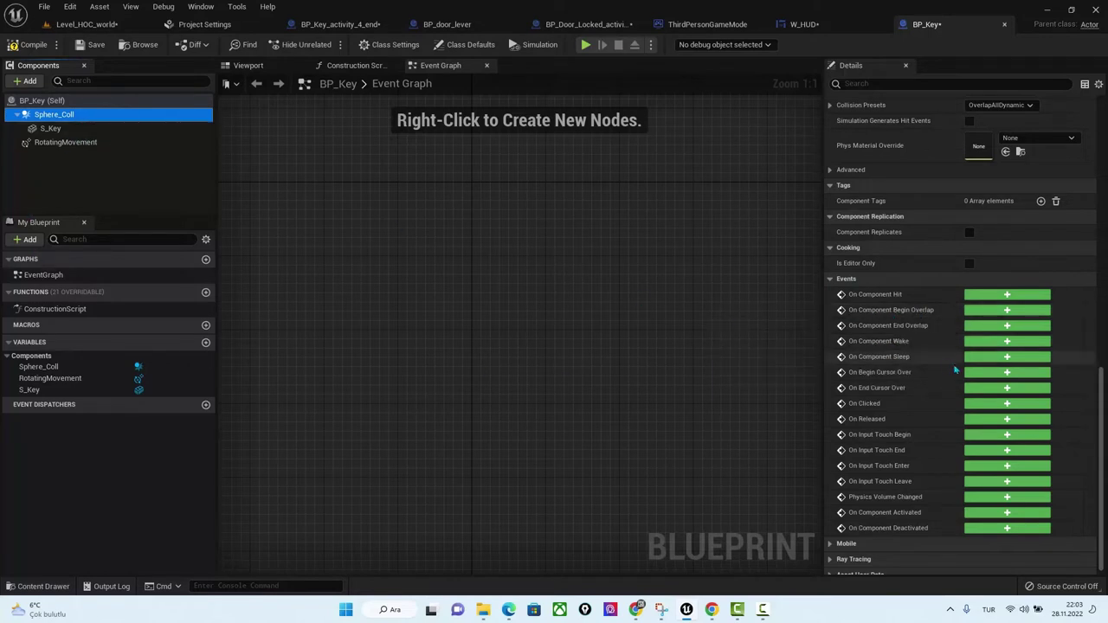
# Add a Sphere_Coll begin-overlap event wired to a Print String printing Hello.
pyautogui.click(1006, 310)
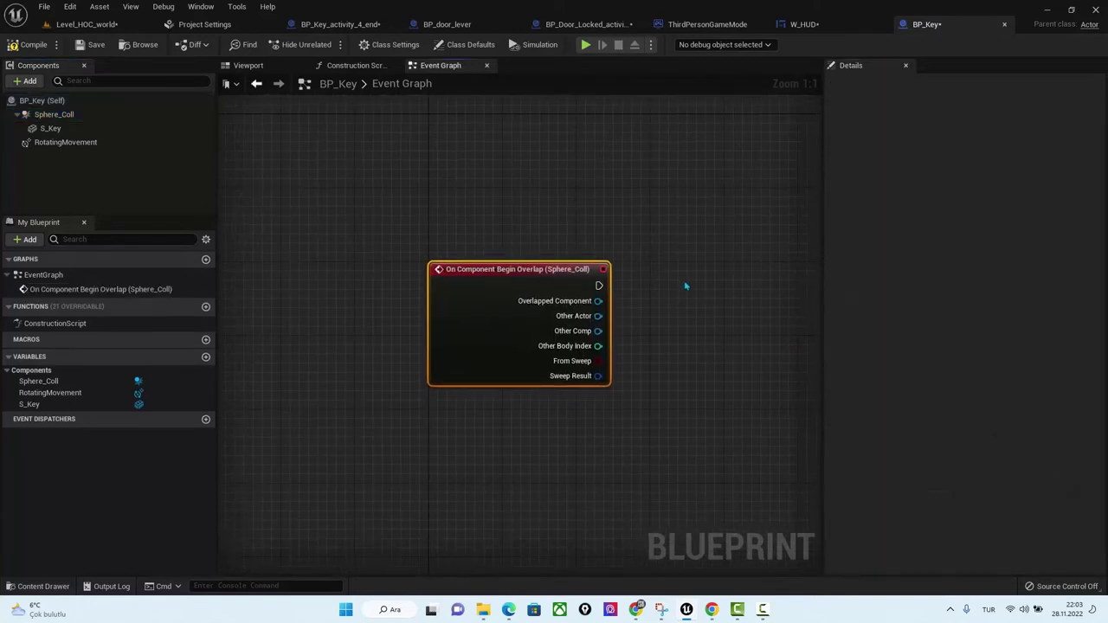
pyautogui.moveTo(684, 284); pyautogui.dragTo(547, 259, button='right')
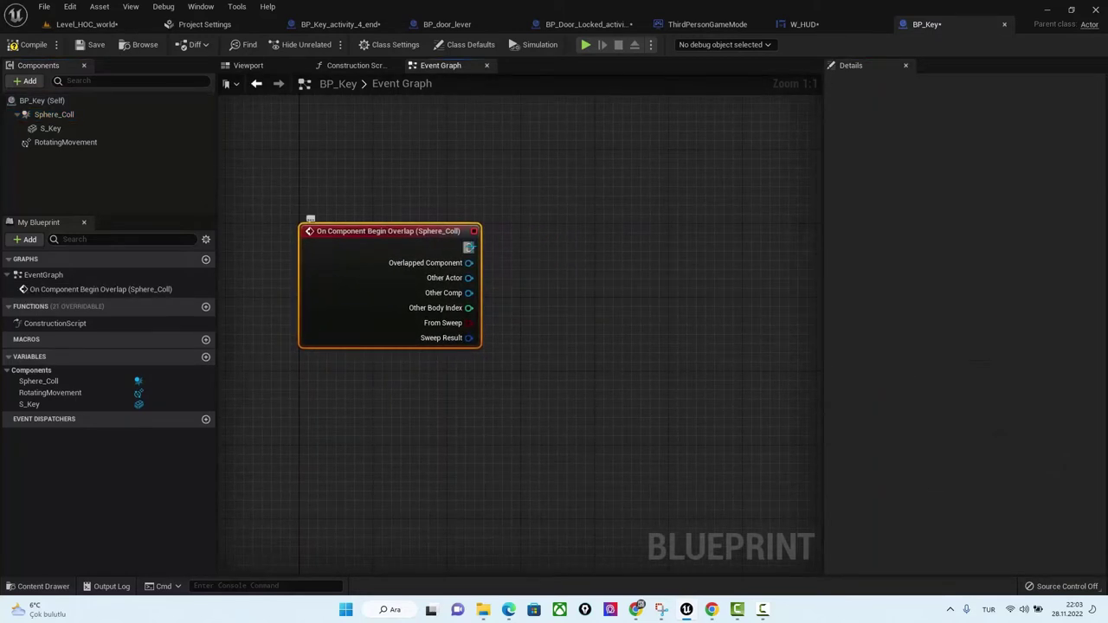
pyautogui.moveTo(544, 222); pyautogui.dragTo(546, 225)
pyautogui.write('print')
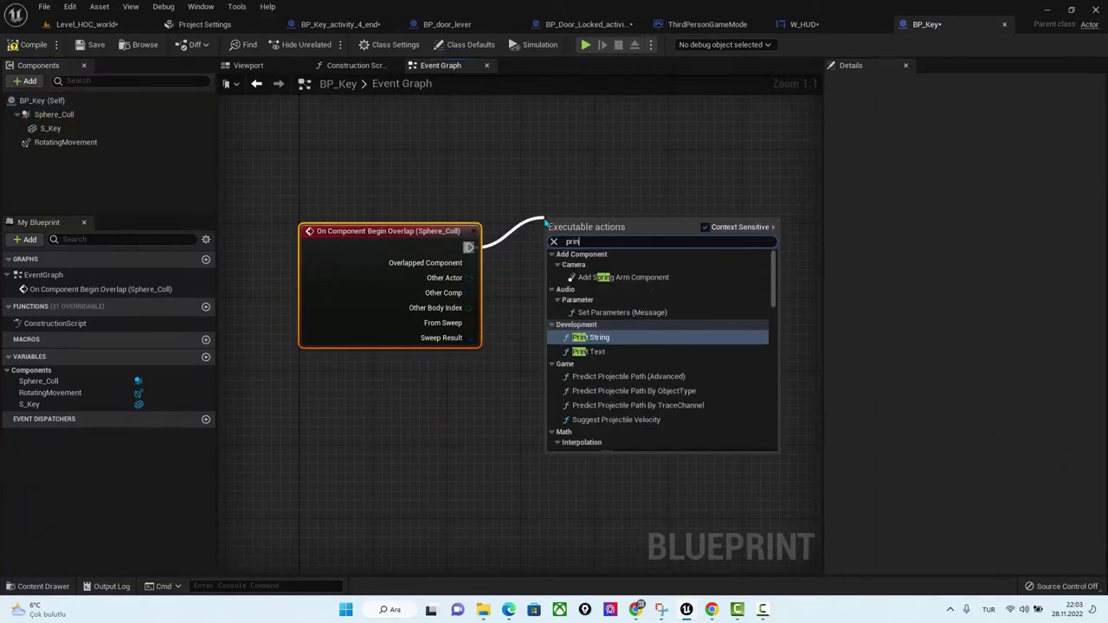
pyautogui.click(621, 302)
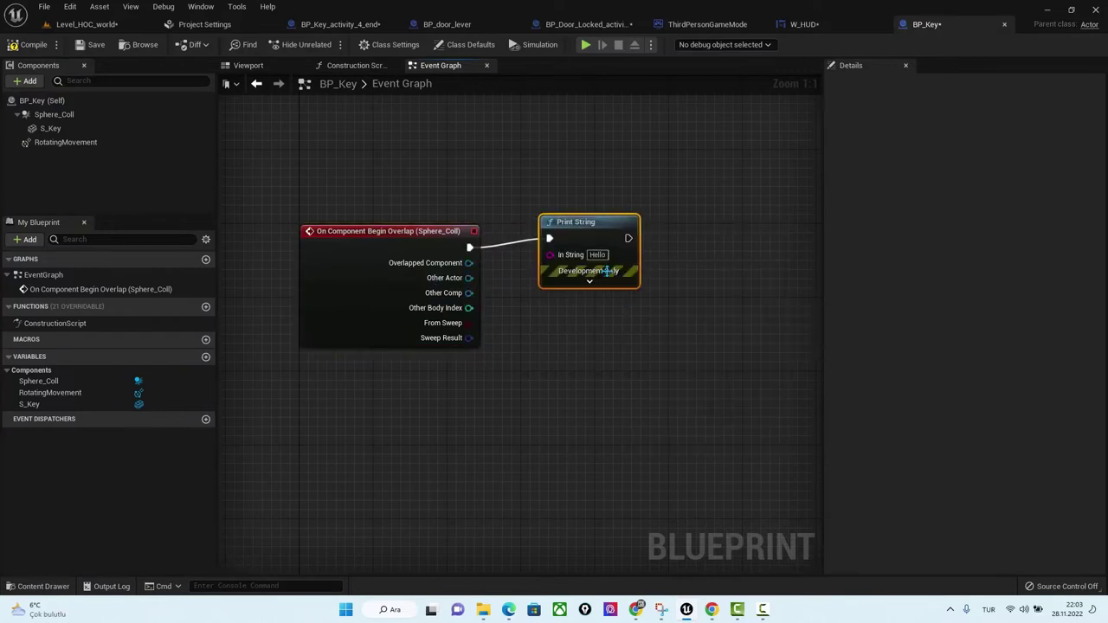
# Play from a spot in the level and walk the character into the key.
pyautogui.click(86, 24)
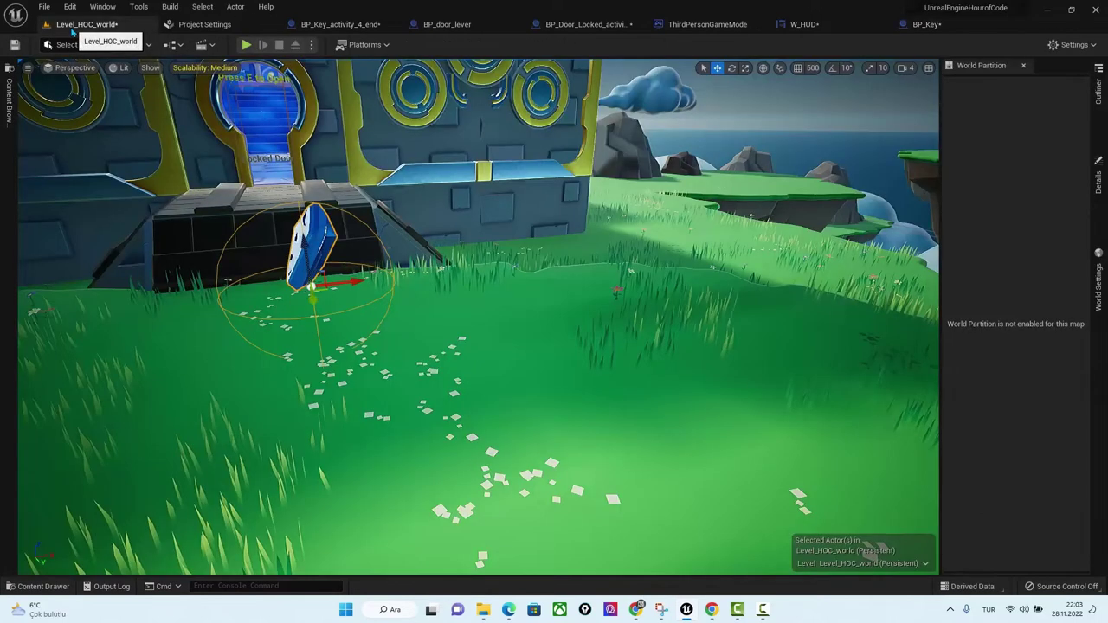
pyautogui.rightClick(445, 430)
pyautogui.click(509, 424)
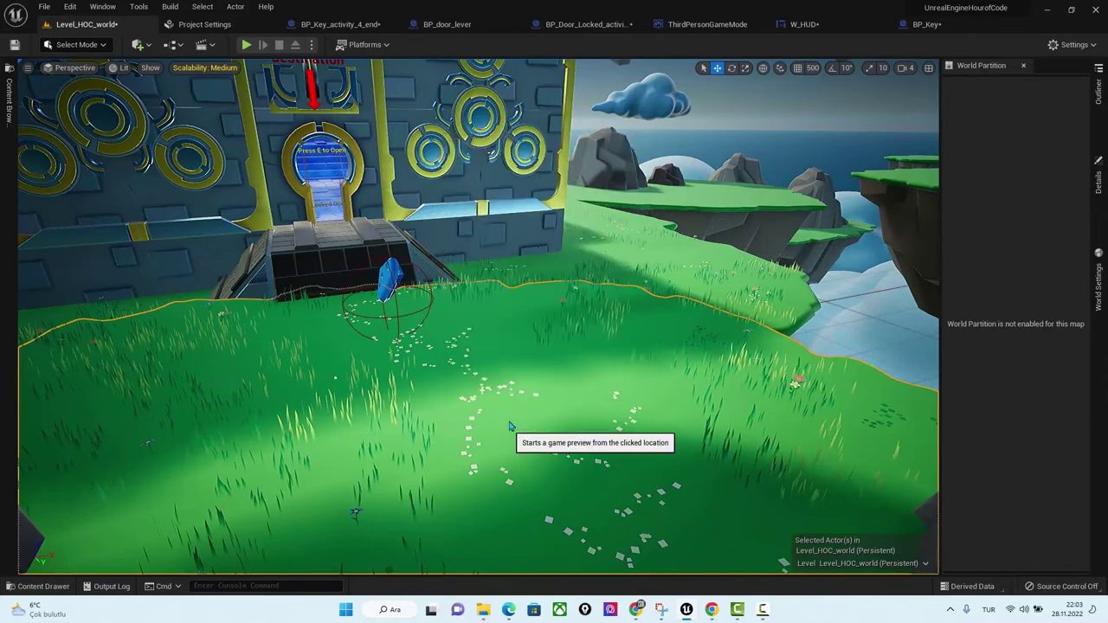
pyautogui.press('w')
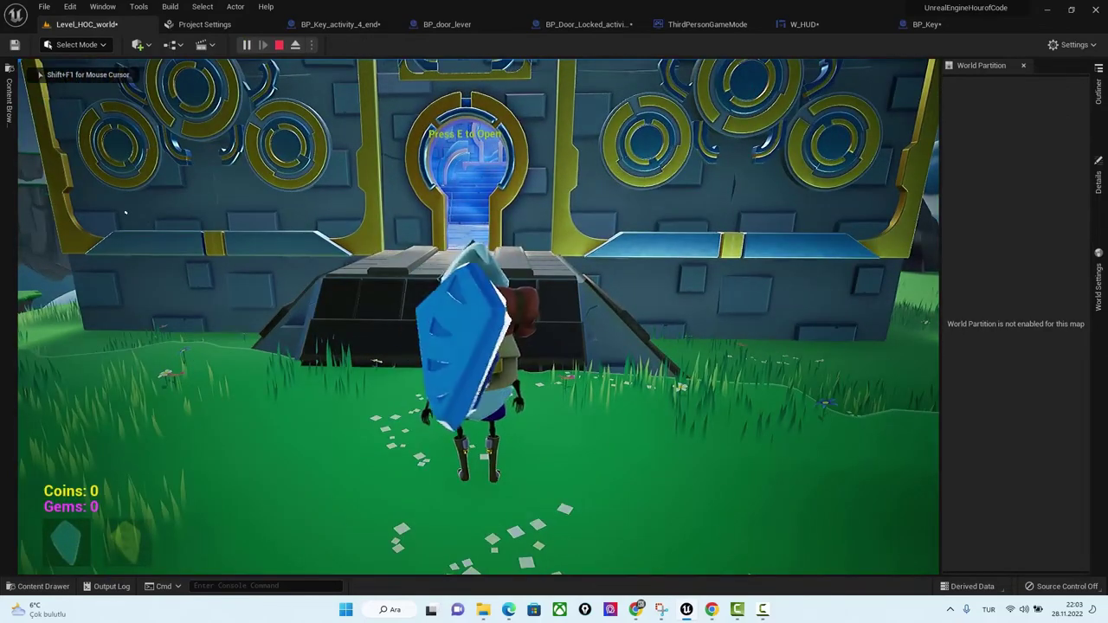
pyautogui.press('s')
pyautogui.press('w')
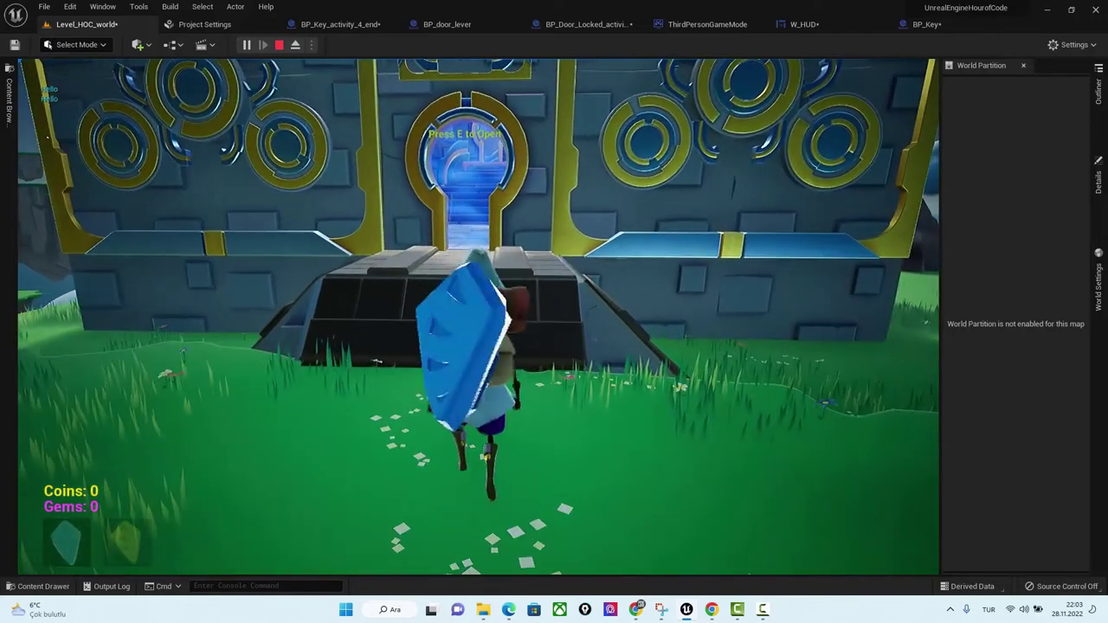
pyautogui.press('s')
pyautogui.press('w')
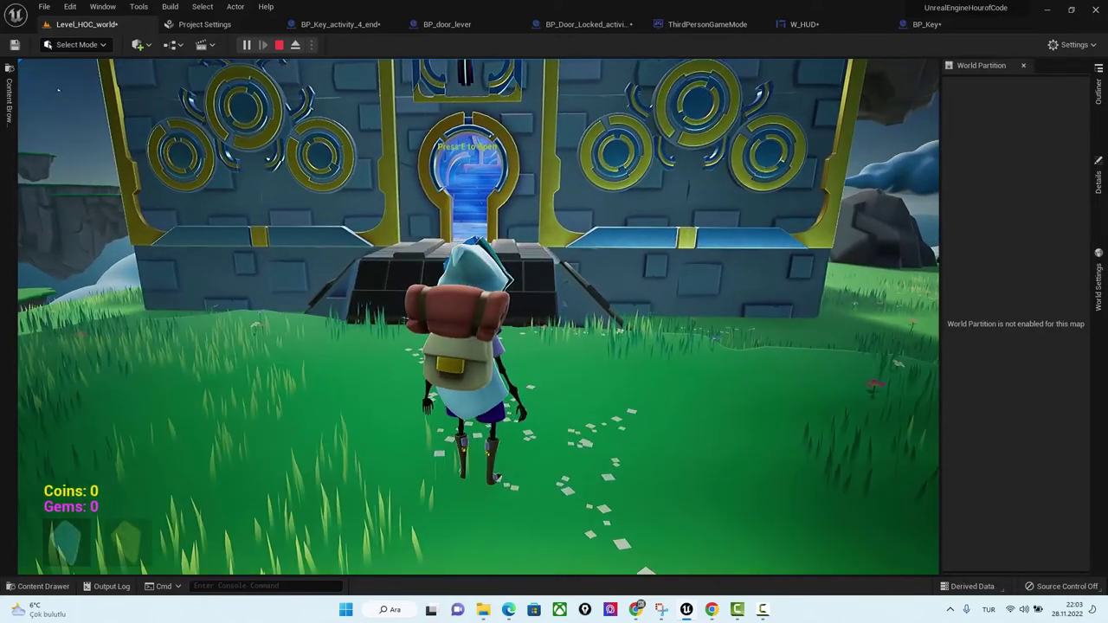
pyautogui.press('Escape')
pyautogui.click(924, 26)
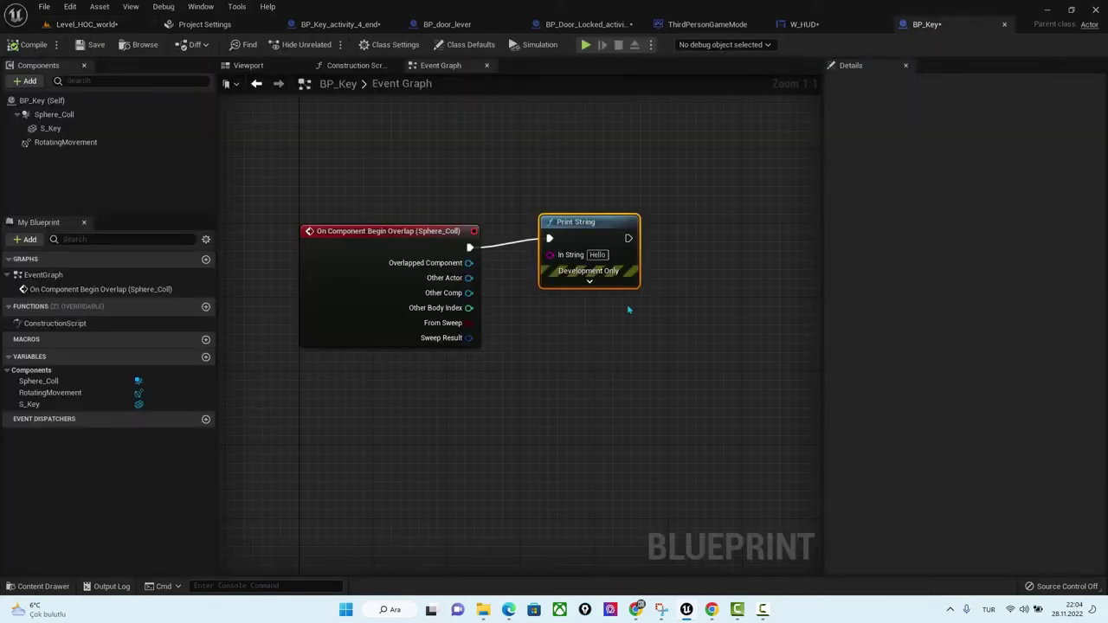
# Replace the Print String with a Play Sound 2D node playing SFX_key.
pyautogui.moveTo(532, 350); pyautogui.dragTo(532, 350)
pyautogui.press('Delete')
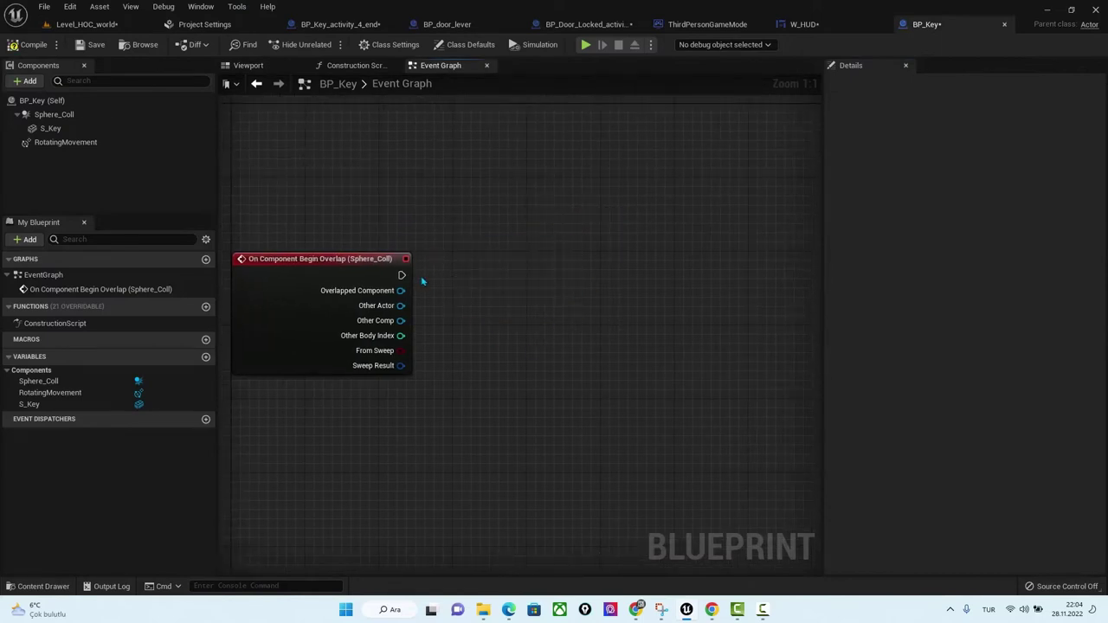
pyautogui.moveTo(401, 275); pyautogui.dragTo(574, 278)
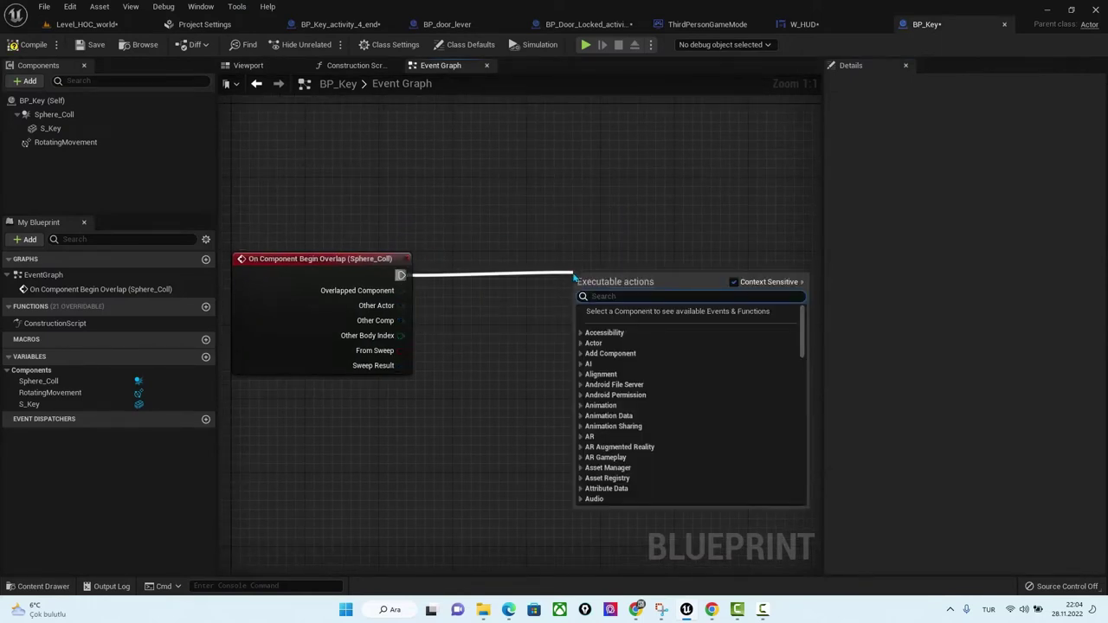
pyautogui.write('play')
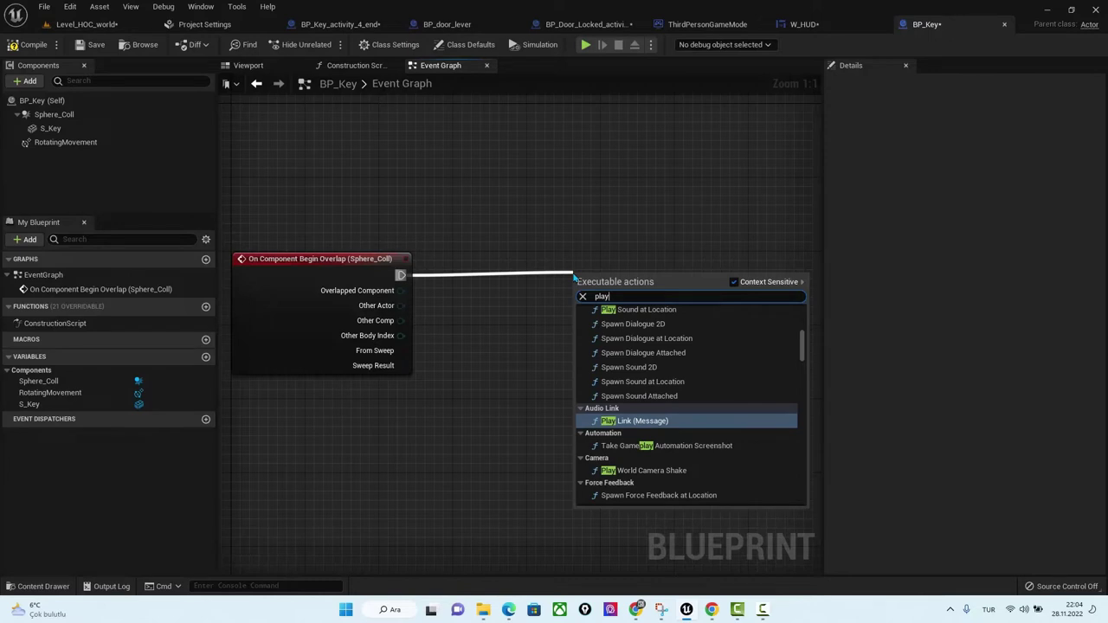
pyautogui.write(' soun')
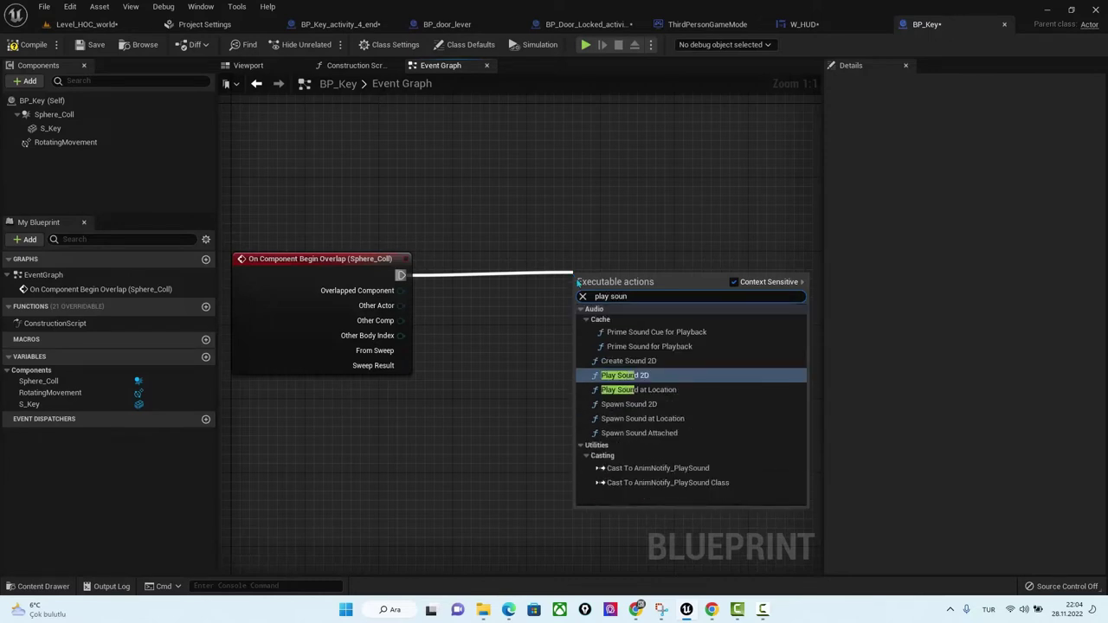
pyautogui.press('Return')
pyautogui.click(617, 319)
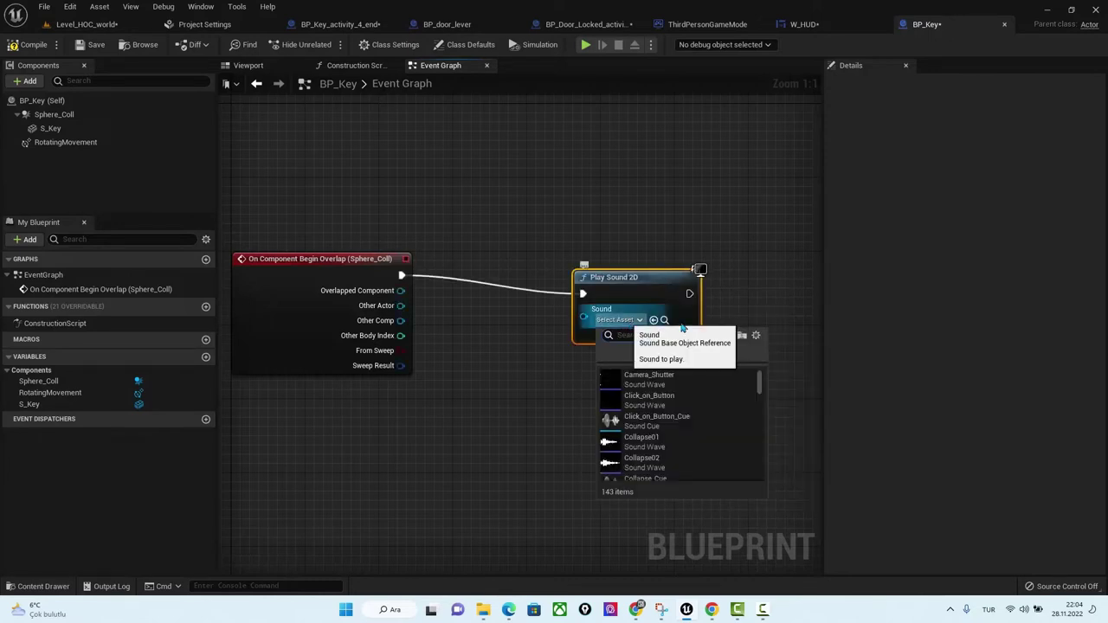
pyautogui.write('key')
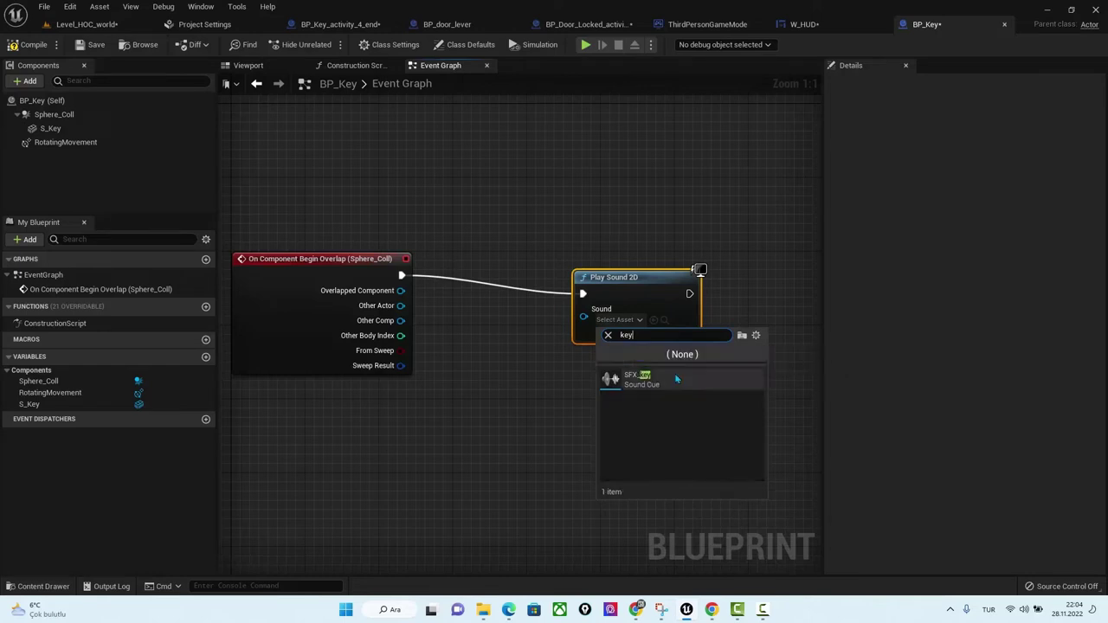
pyautogui.click(662, 380)
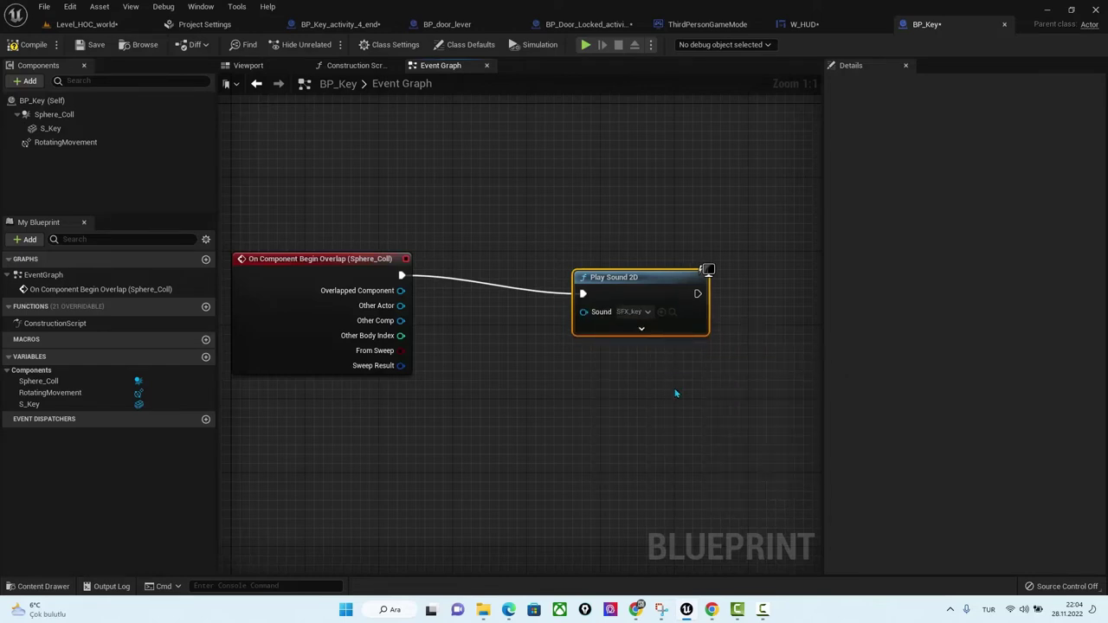
# Play from a level spot and run into the key to hear the sound.
pyautogui.click(87, 24)
pyautogui.rightClick(496, 456)
pyautogui.click(548, 446)
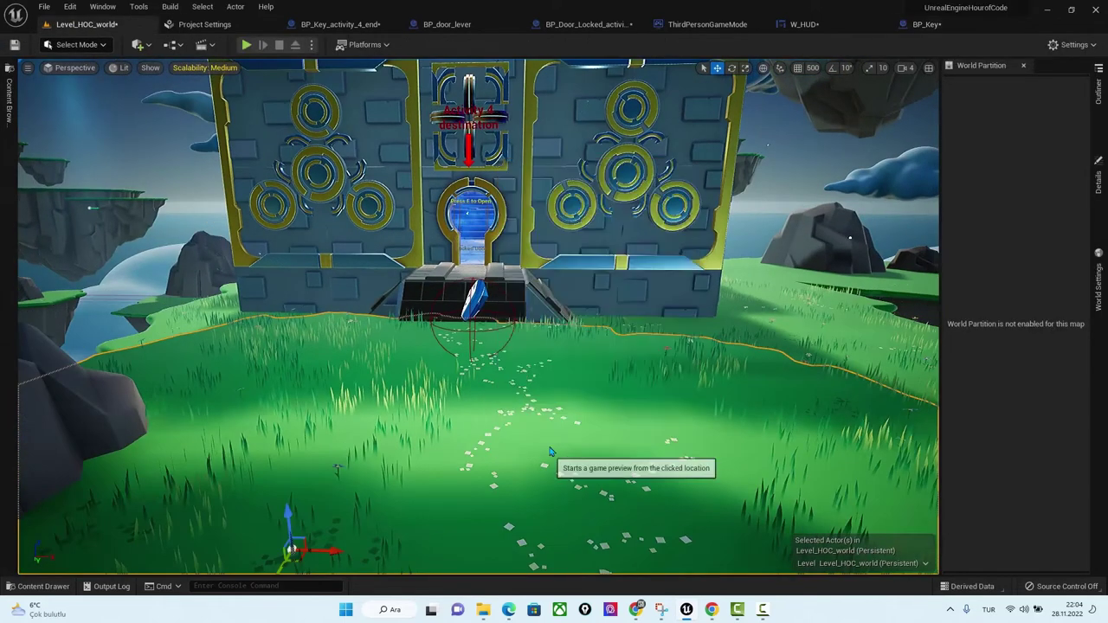
pyautogui.press('w')
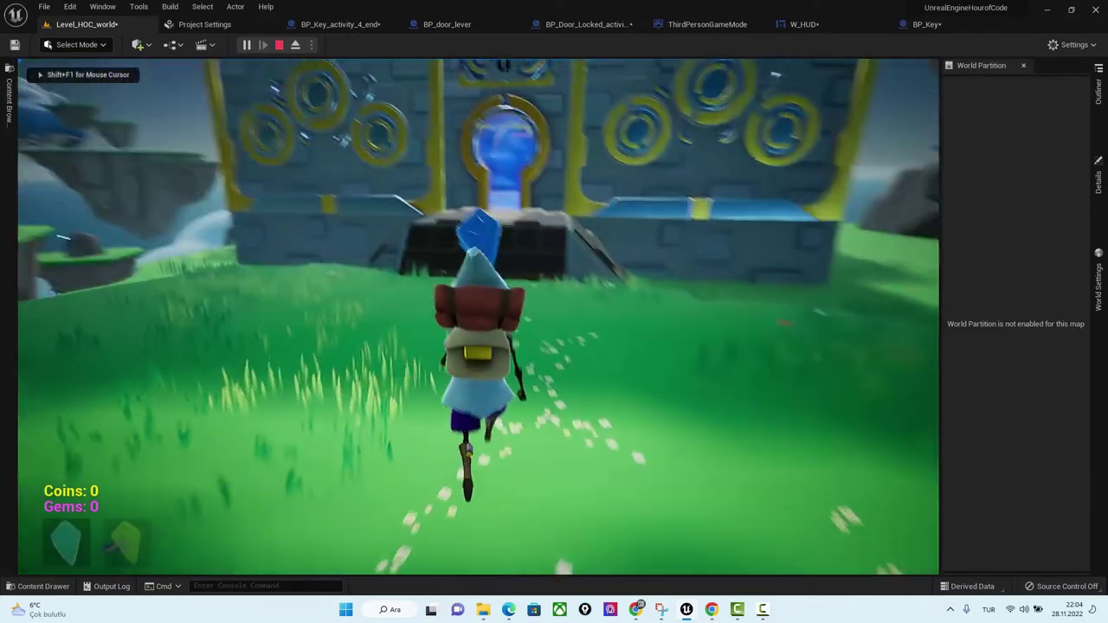
pyautogui.press('s')
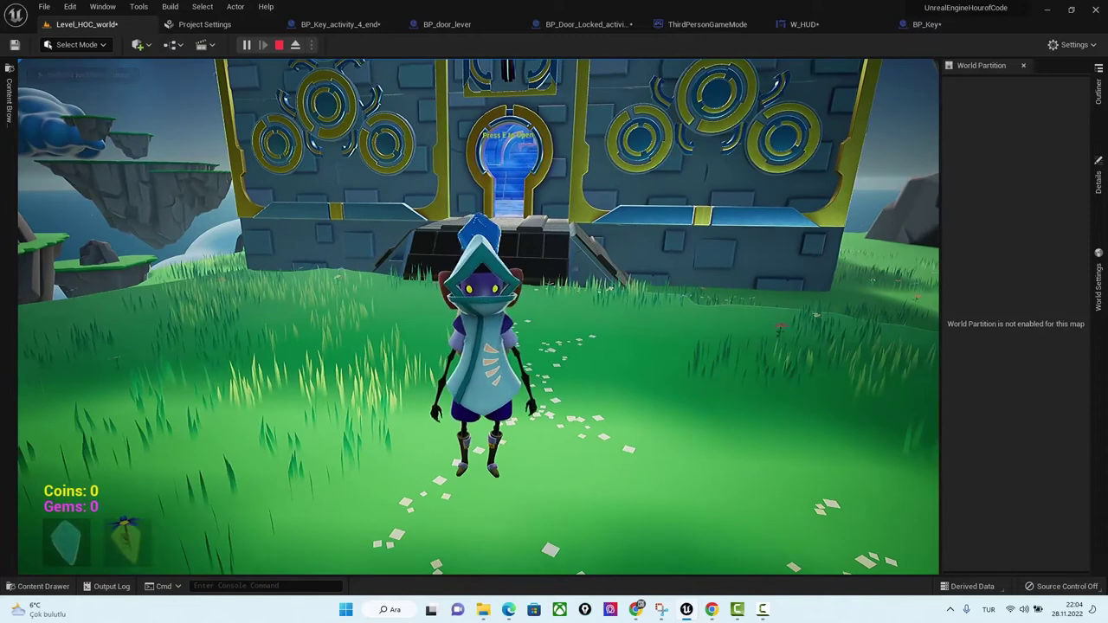
pyautogui.press('Escape')
pyautogui.click(926, 24)
# Chain a Destroy Actor node targeting self after the Play Sound 2D node.
pyautogui.moveTo(695, 403); pyautogui.dragTo(613, 361, button='right')
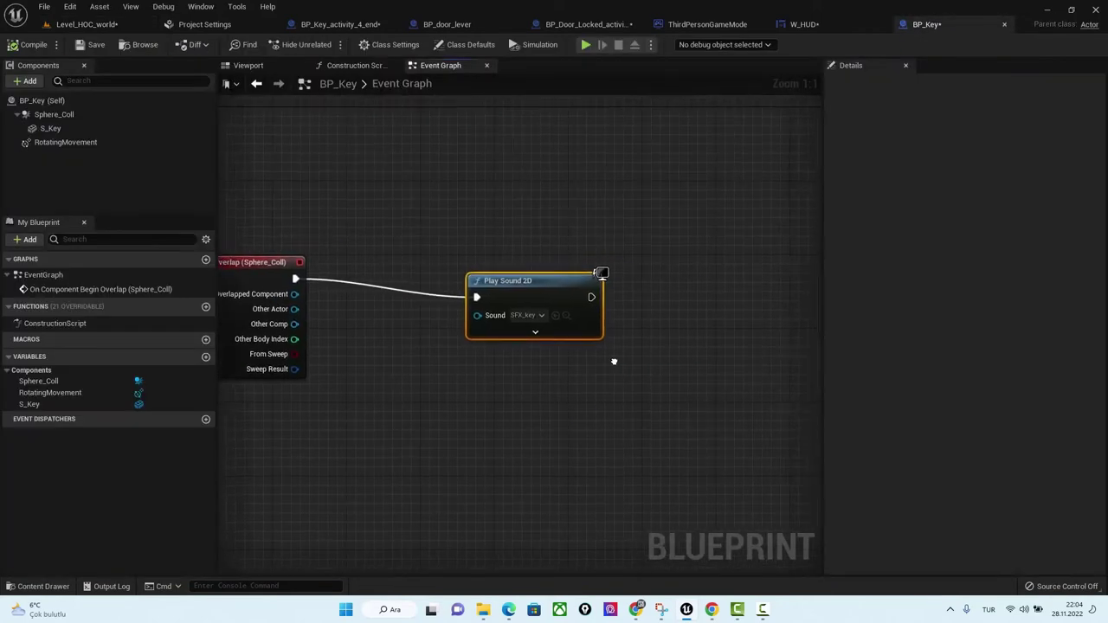
pyautogui.moveTo(535, 277)
pyautogui.mouseDown()
pyautogui.moveTo(519, 265)
pyautogui.moveTo(680, 275)
pyautogui.mouseUp()
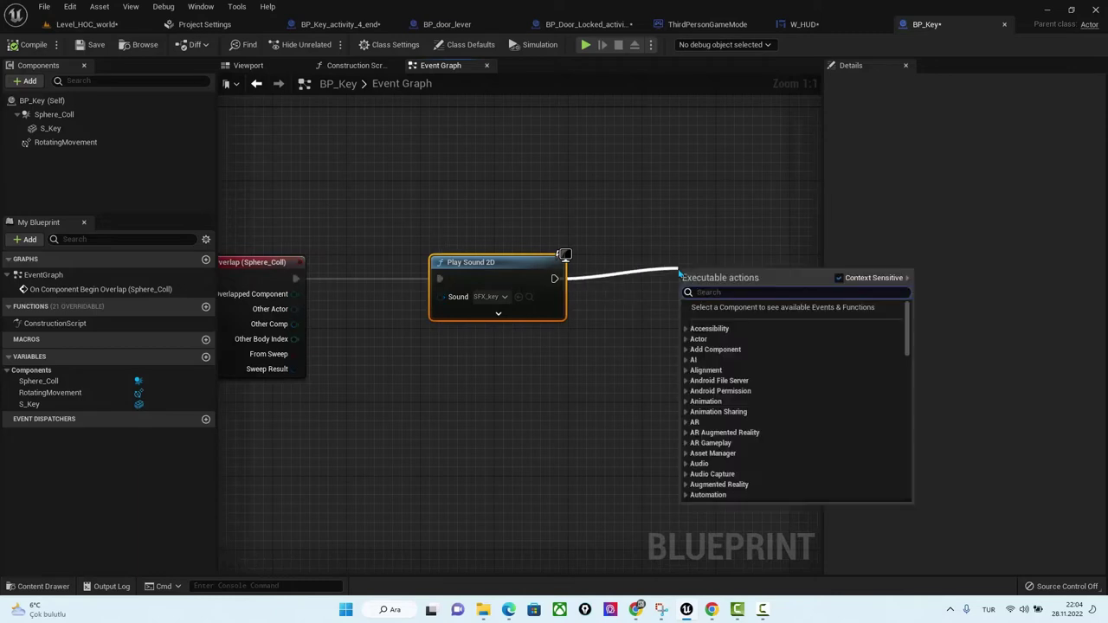
pyautogui.write('dest')
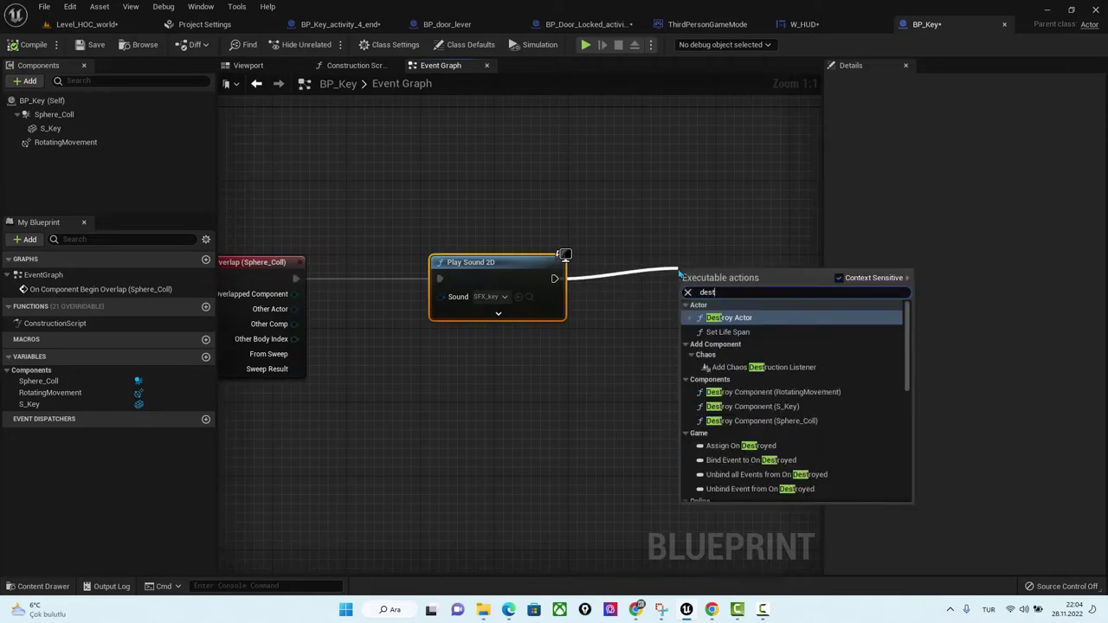
pyautogui.click(775, 317)
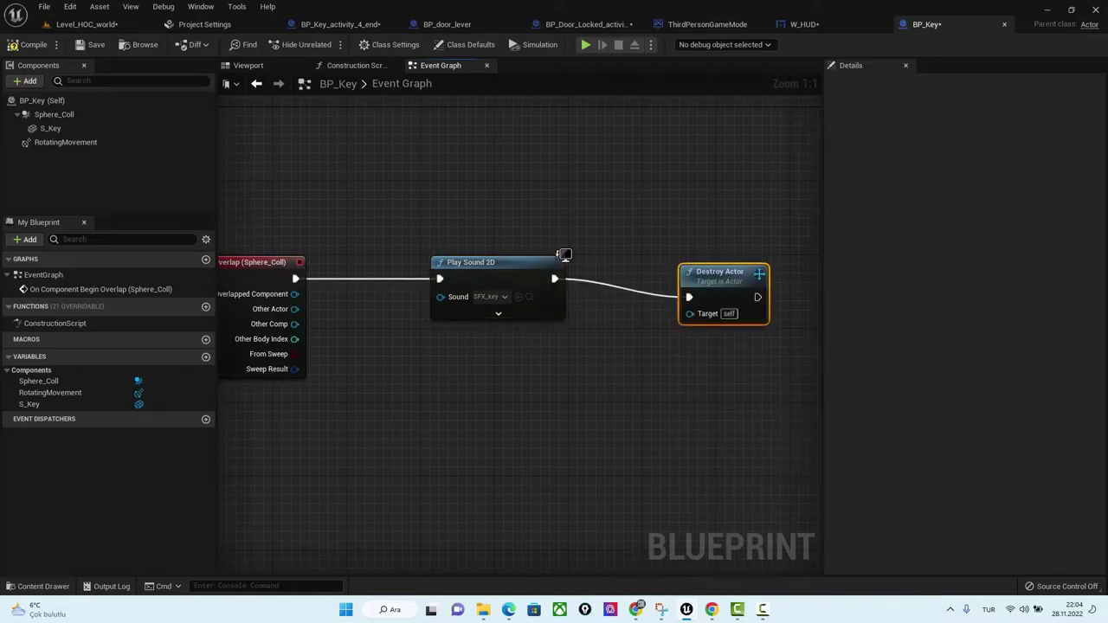
pyautogui.moveTo(759, 274); pyautogui.dragTo(721, 264)
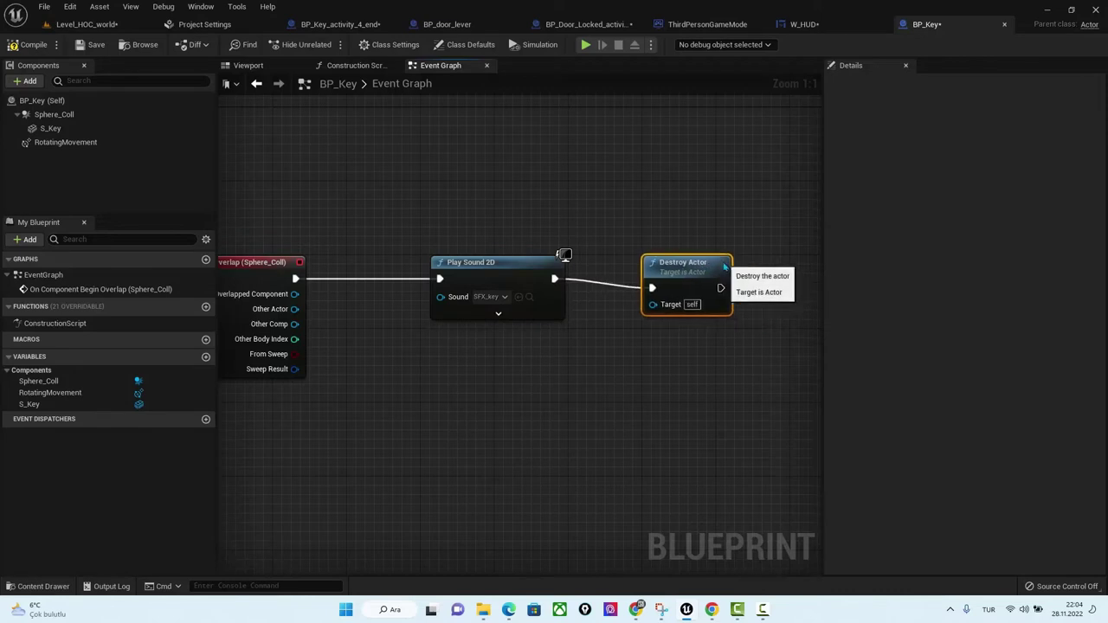
pyautogui.click(83, 25)
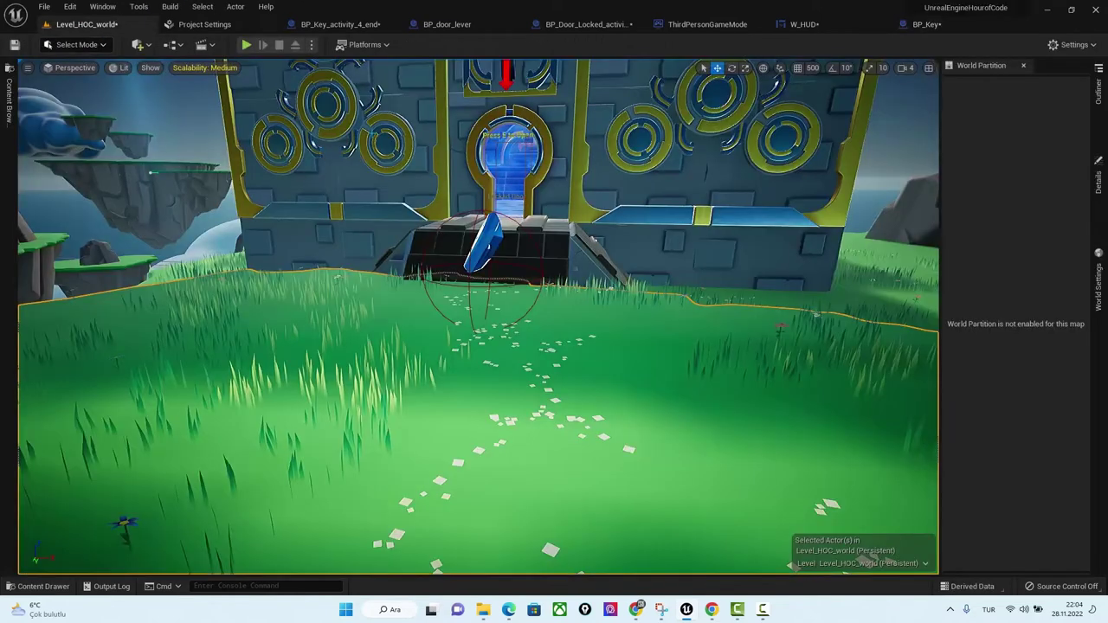
# Run a quick play-in-editor preview from this spot, then end it.
pyautogui.rightClick(451, 476)
pyautogui.click(520, 474)
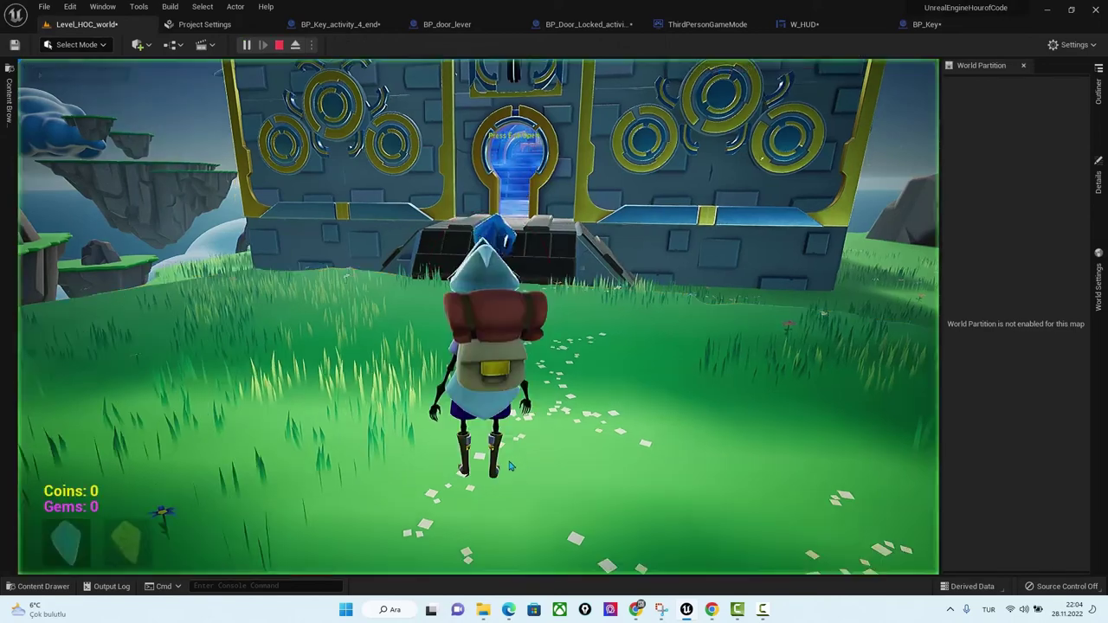
pyautogui.press('w')
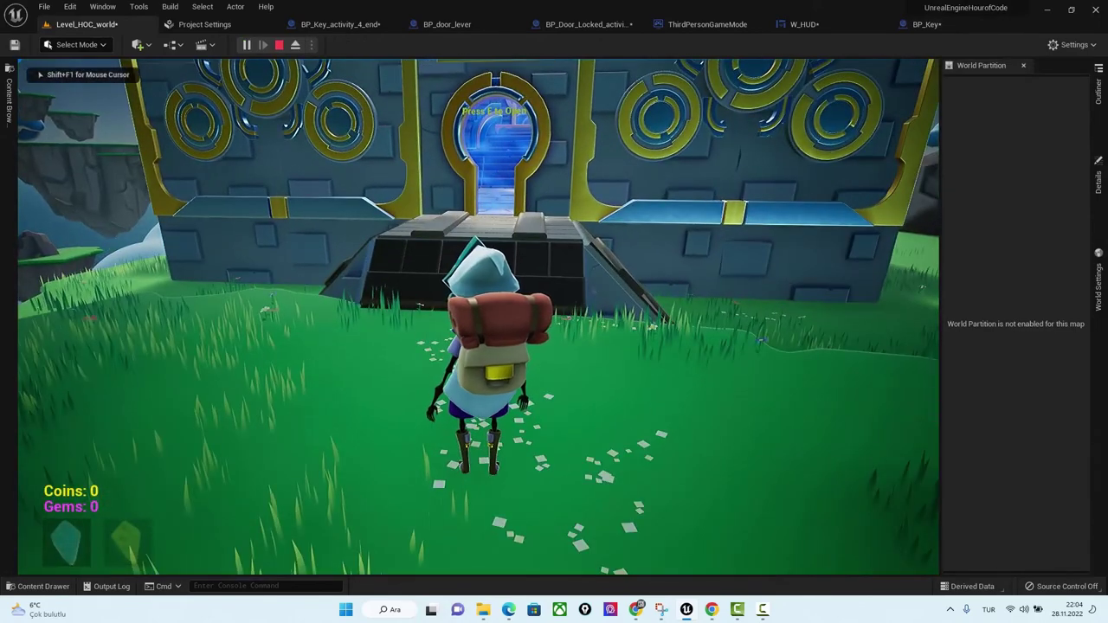
pyautogui.press('Escape')
# In the BP_Key event graph, move the Play Sound and Destroy Actor nodes right and down.
pyautogui.click(924, 24)
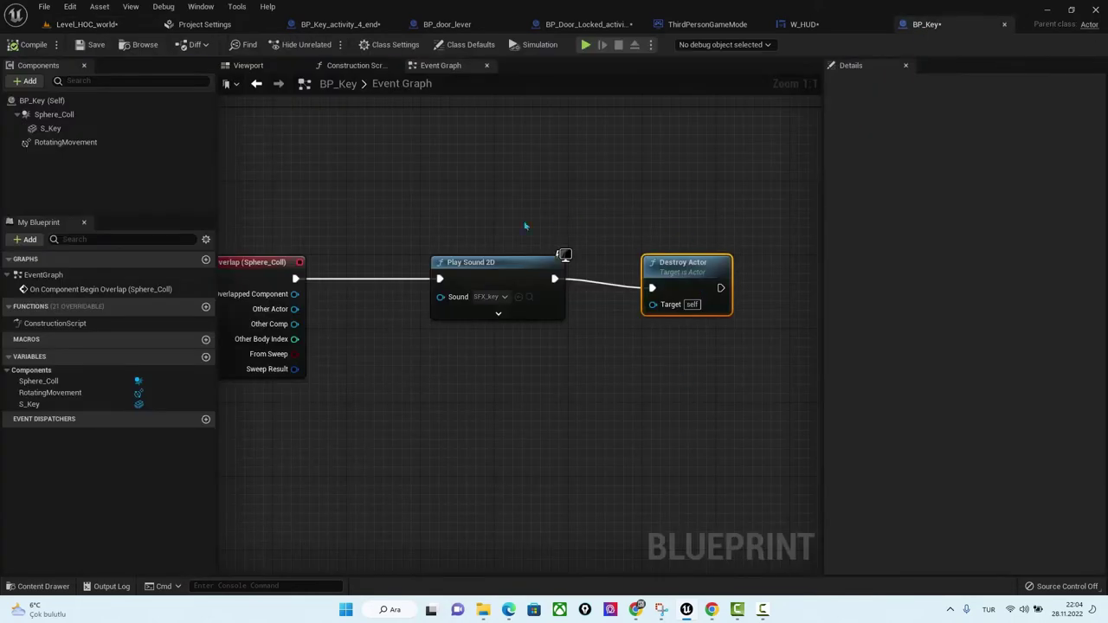
pyautogui.moveTo(771, 213); pyautogui.dragTo(480, 388)
pyautogui.moveTo(561, 255); pyautogui.dragTo(645, 254)
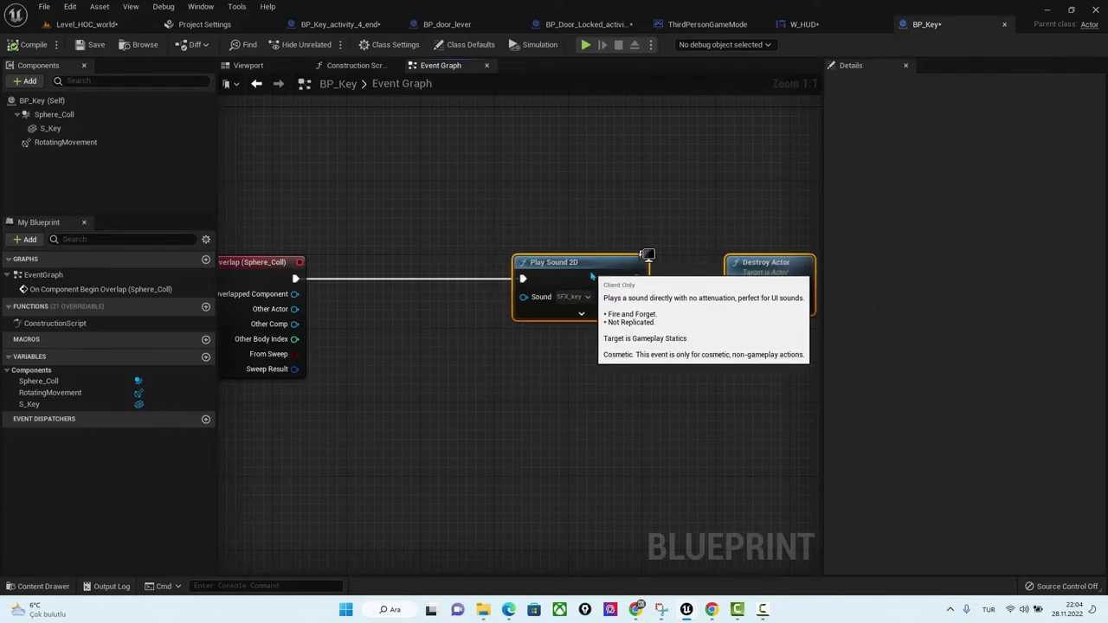
pyautogui.moveTo(726, 397); pyautogui.dragTo(692, 405, button='right')
pyautogui.moveTo(694, 277)
pyautogui.mouseDown()
pyautogui.moveTo(742, 295)
pyautogui.moveTo(723, 287)
pyautogui.mouseUp()
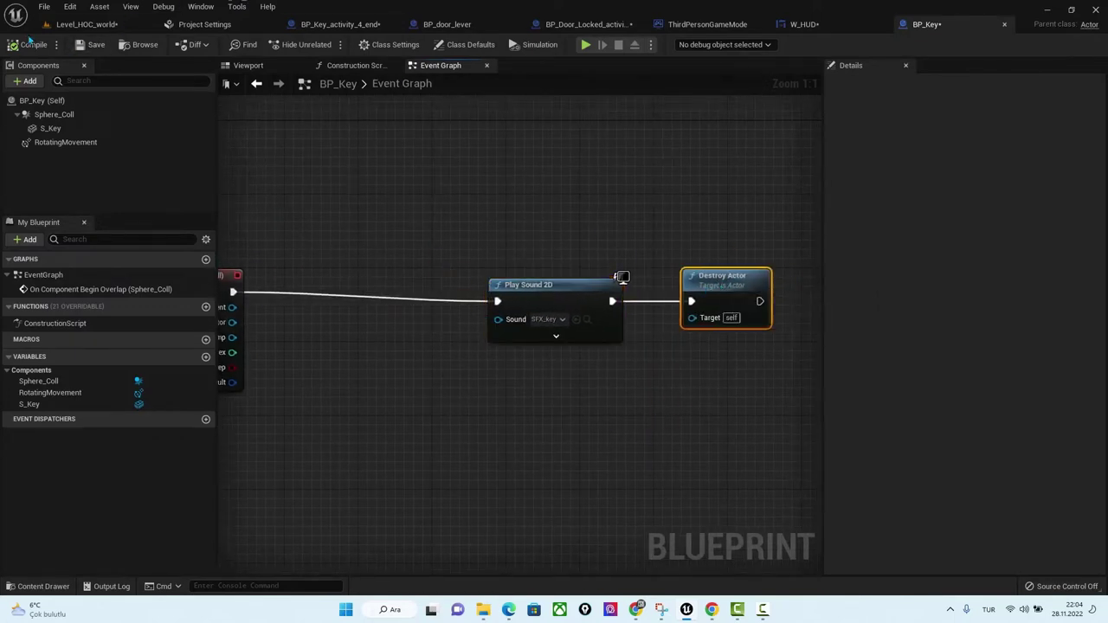
# Playtest the level by walking up to the locked door to see 'Key Needed', then stop.
pyautogui.click(104, 23)
pyautogui.rightClick(412, 445)
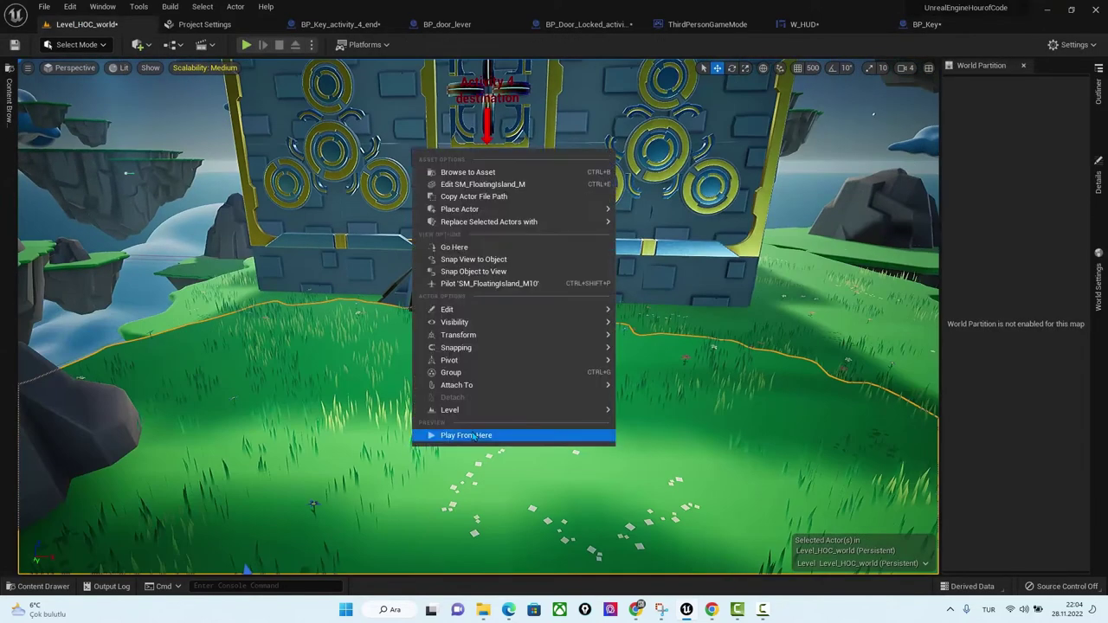
pyautogui.click(479, 502)
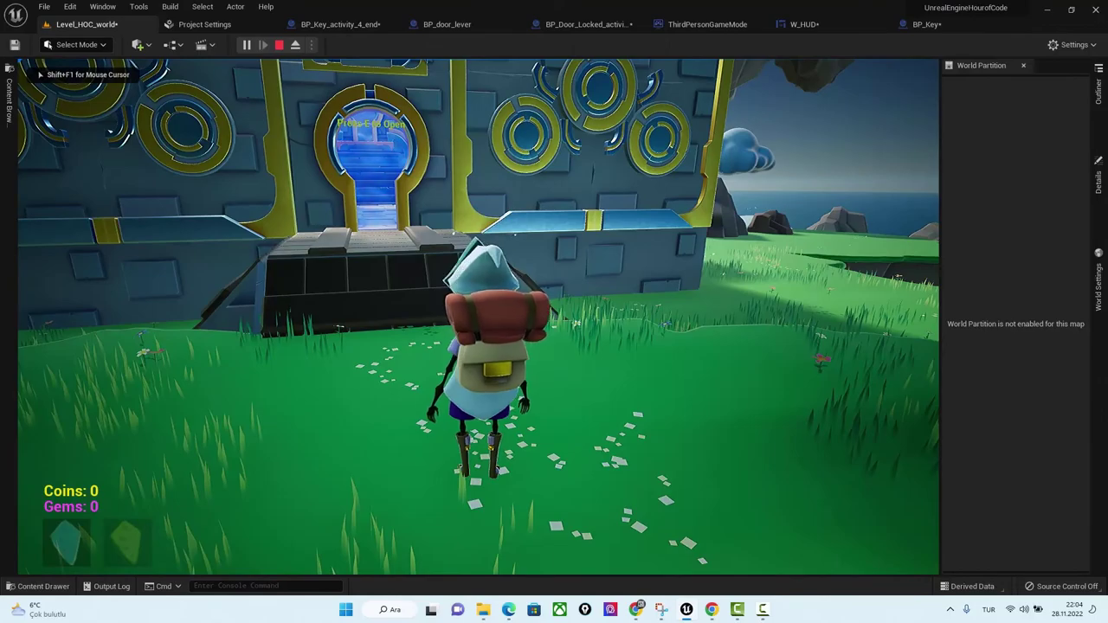
pyautogui.press('w')
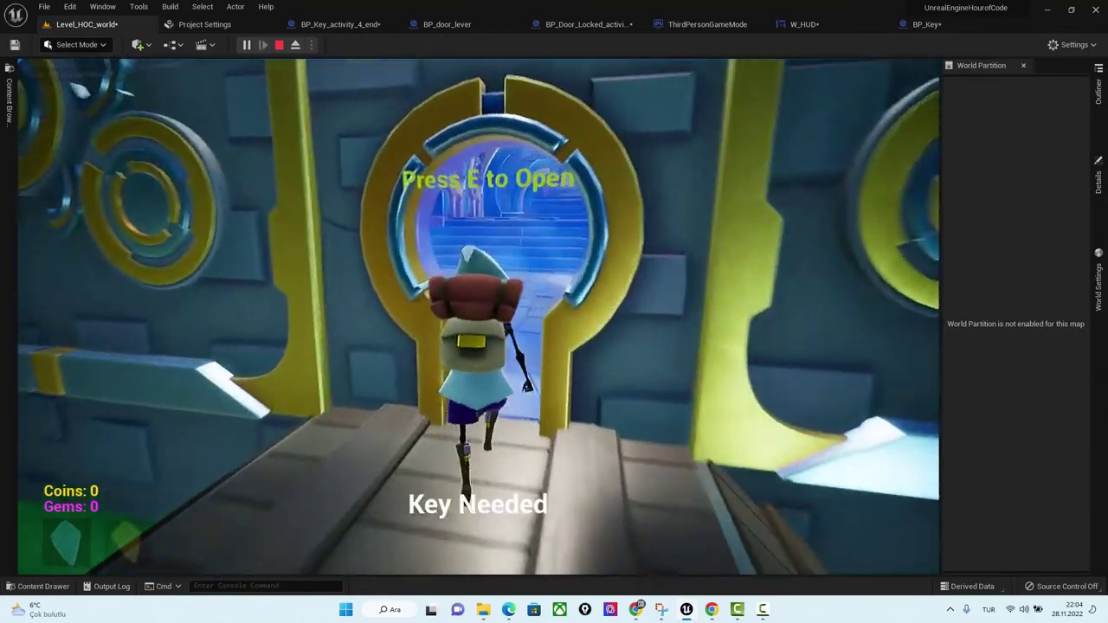
pyautogui.press('s')
pyautogui.press('w')
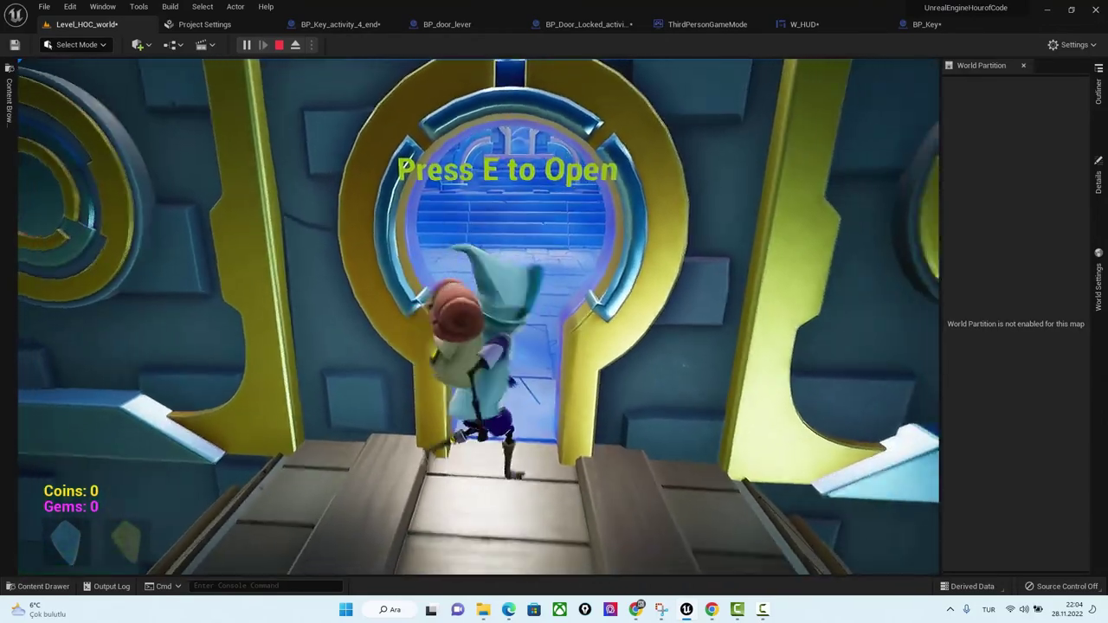
pyautogui.press('w')
pyautogui.press('e')
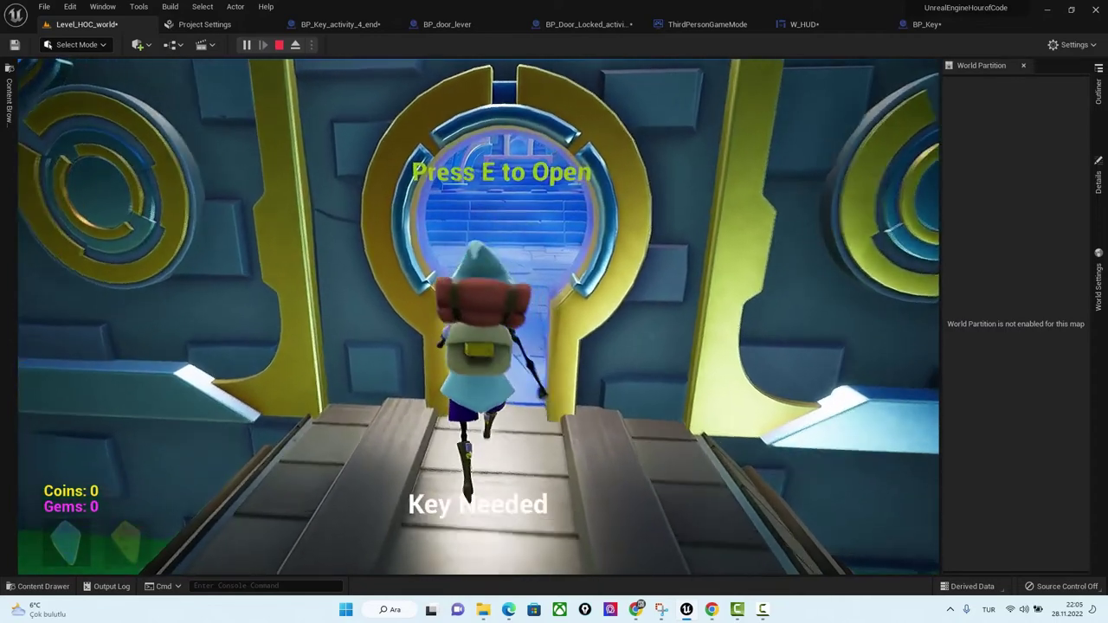
pyautogui.press('s')
pyautogui.press('w')
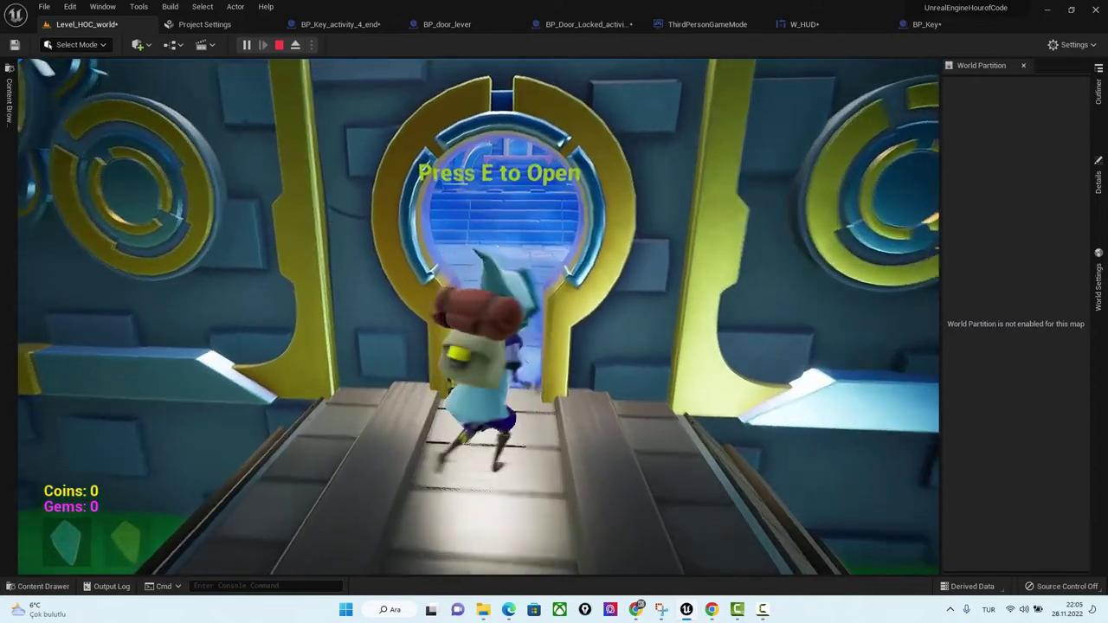
pyautogui.press('e')
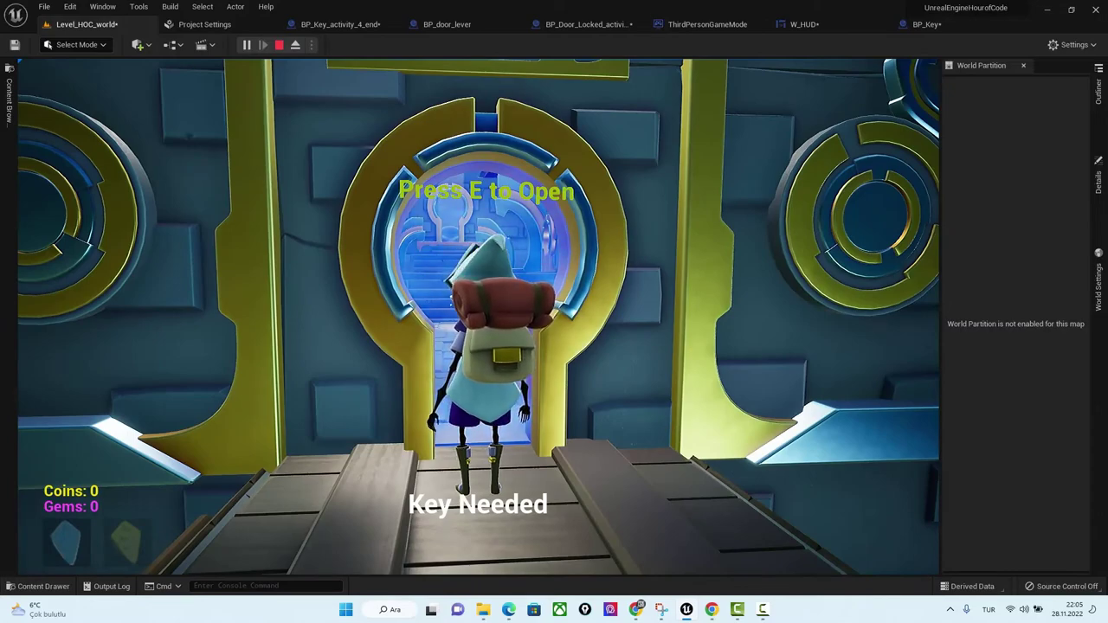
pyautogui.press('Escape')
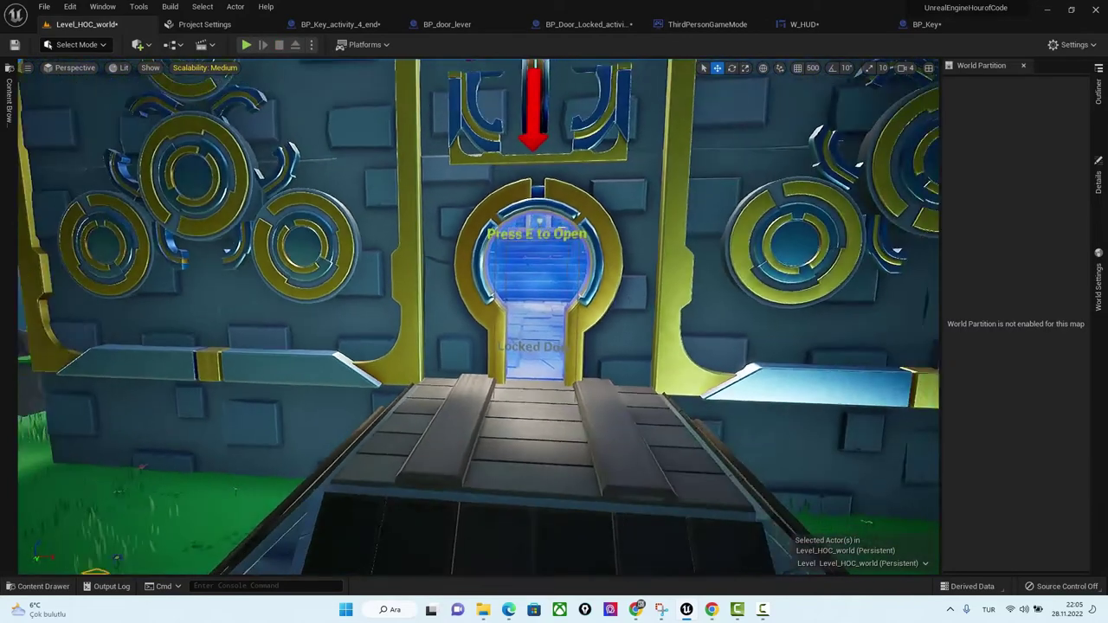
# Review the ThirdPersonGameMode, BP_Door_Locked and BP_Key graphs, ending on ThirdPersonGameMode's haveKey? Boolean.
pyautogui.scroll(-10, 478, 316)
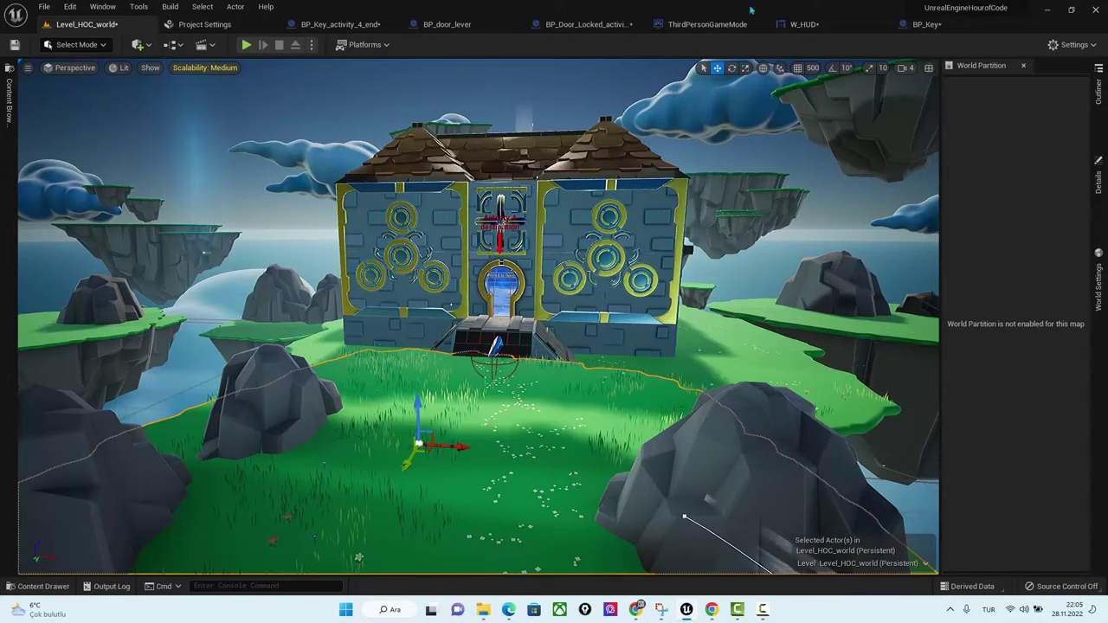
pyautogui.click(707, 24)
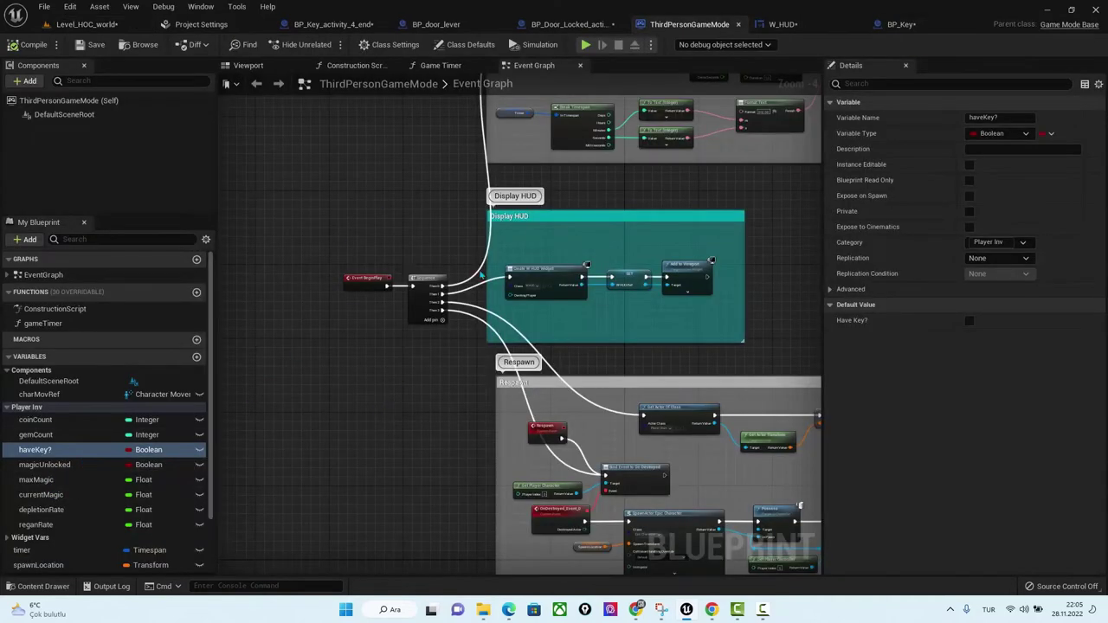
pyautogui.click(572, 24)
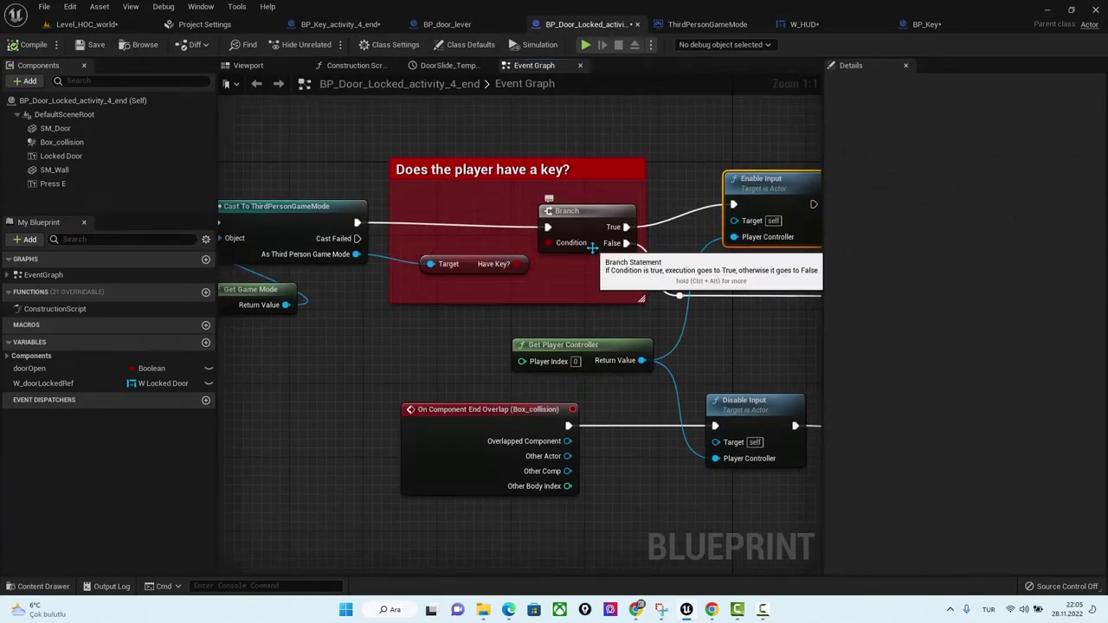
pyautogui.click(926, 24)
pyautogui.moveTo(364, 316)
pyautogui.mouseDown(button='right')
pyautogui.moveTo(553, 339)
pyautogui.moveTo(542, 337)
pyautogui.mouseUp(button='right')
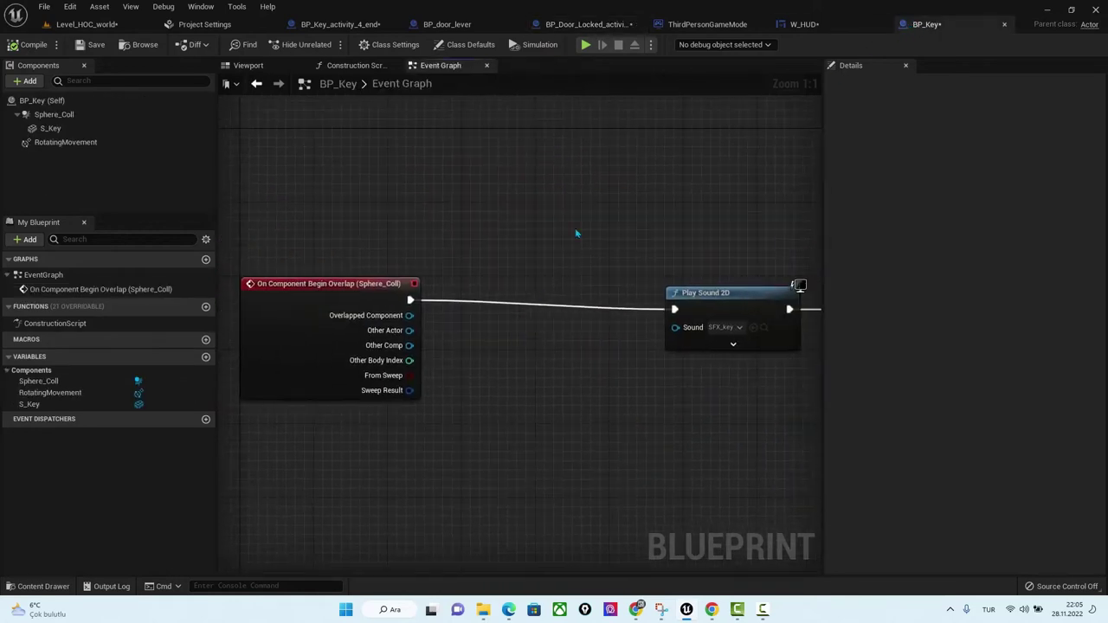
pyautogui.click(684, 24)
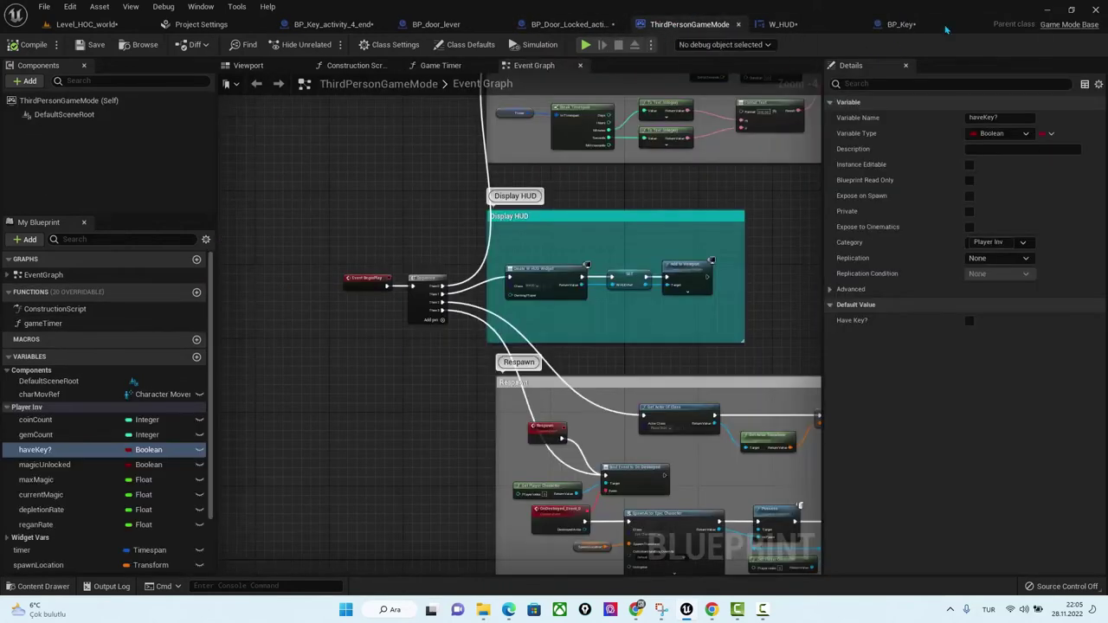
# Add a Cast To ThirdPersonGameMode node after BP_Key's Begin Overlap, moving the sound and destroy nodes aside.
pyautogui.click(944, 26)
pyautogui.moveTo(410, 300); pyautogui.dragTo(516, 316)
pyautogui.write('ca')
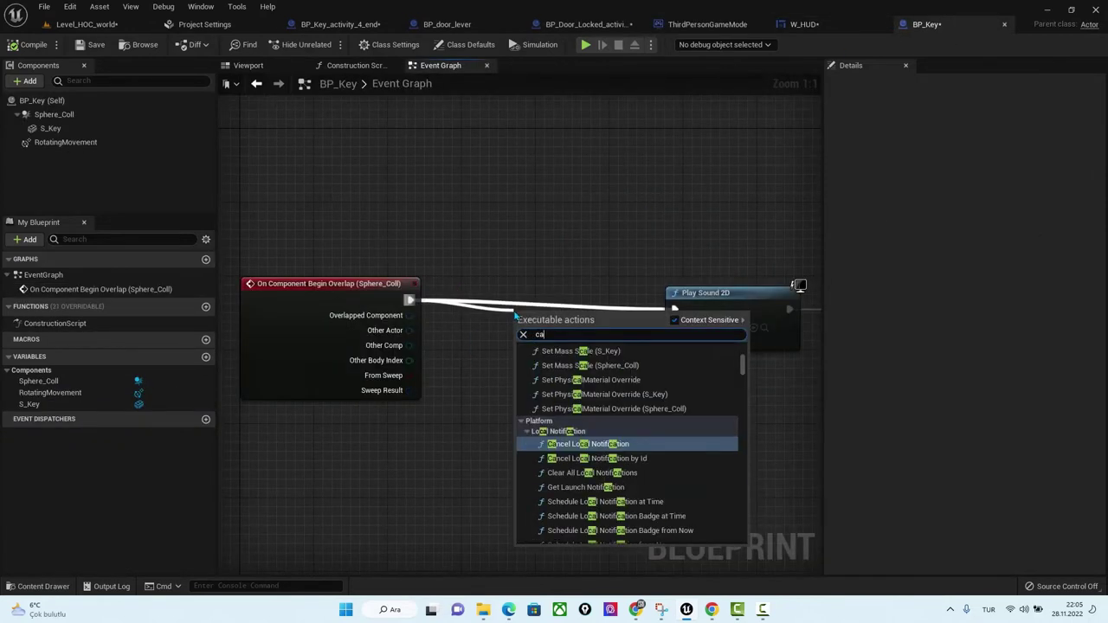
pyautogui.write('st')
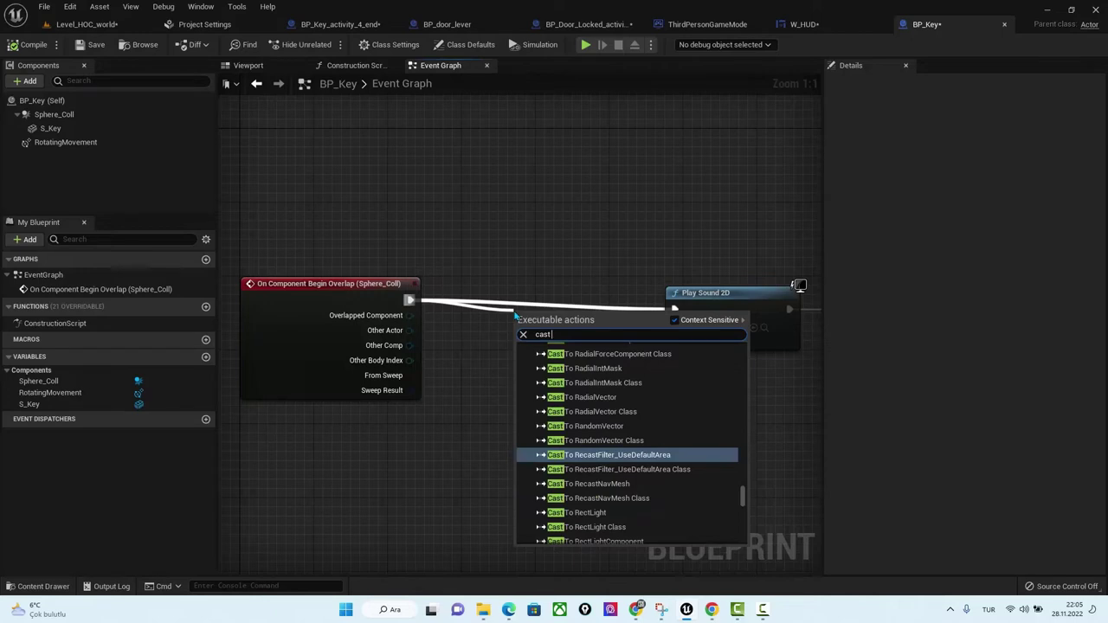
pyautogui.write(' thir')
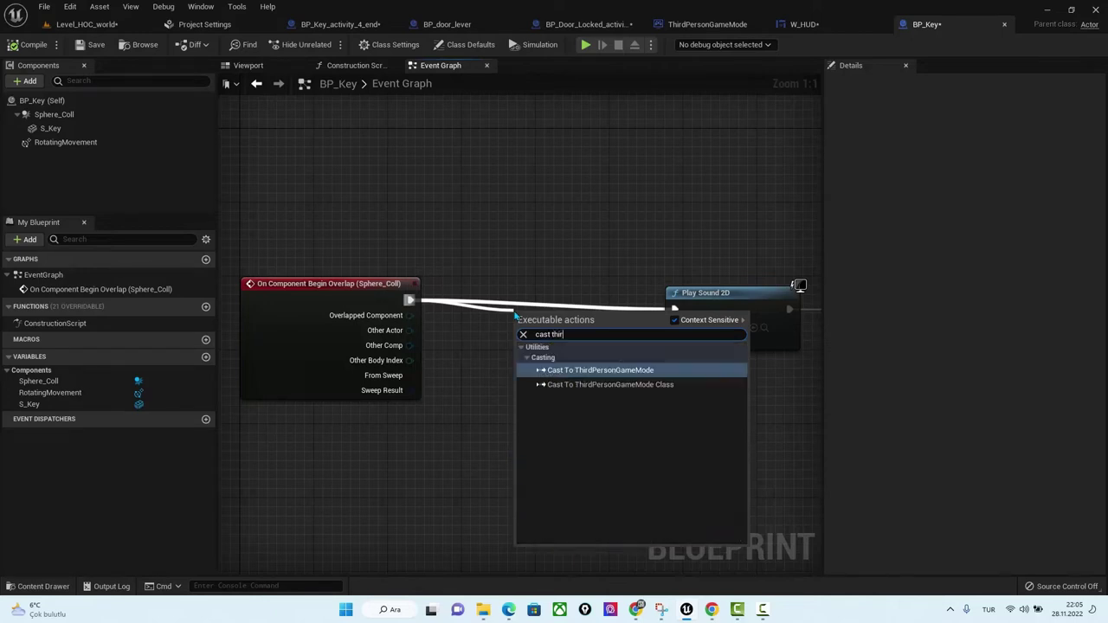
pyautogui.click(650, 370)
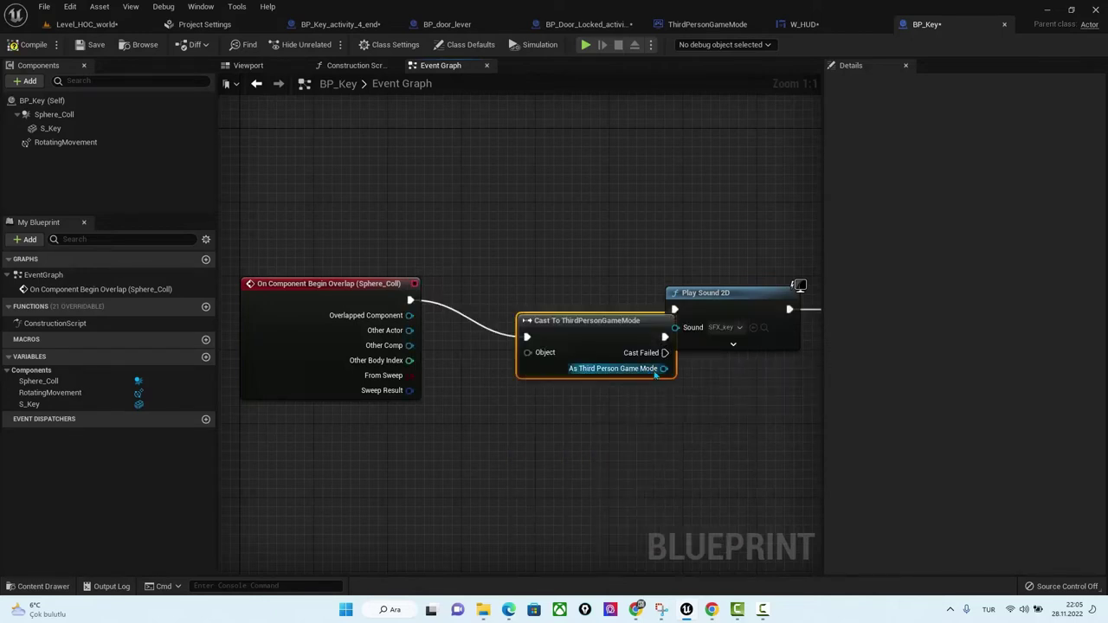
pyautogui.moveTo(692, 292); pyautogui.dragTo(783, 311)
pyautogui.moveTo(740, 434); pyautogui.dragTo(580, 388, button='right')
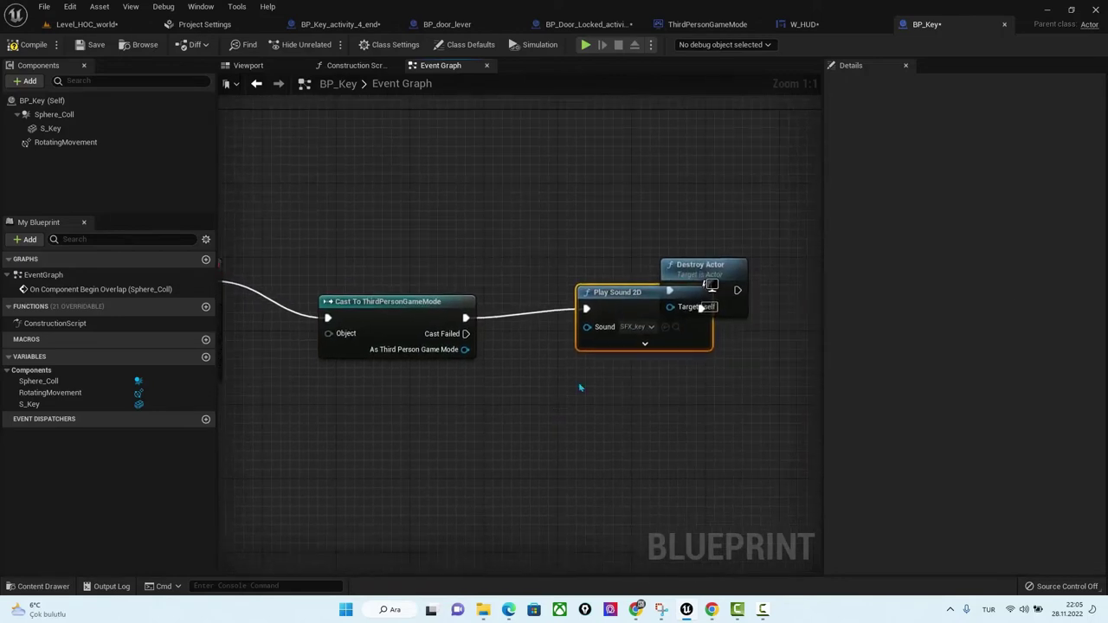
pyautogui.moveTo(692, 294); pyautogui.dragTo(727, 294)
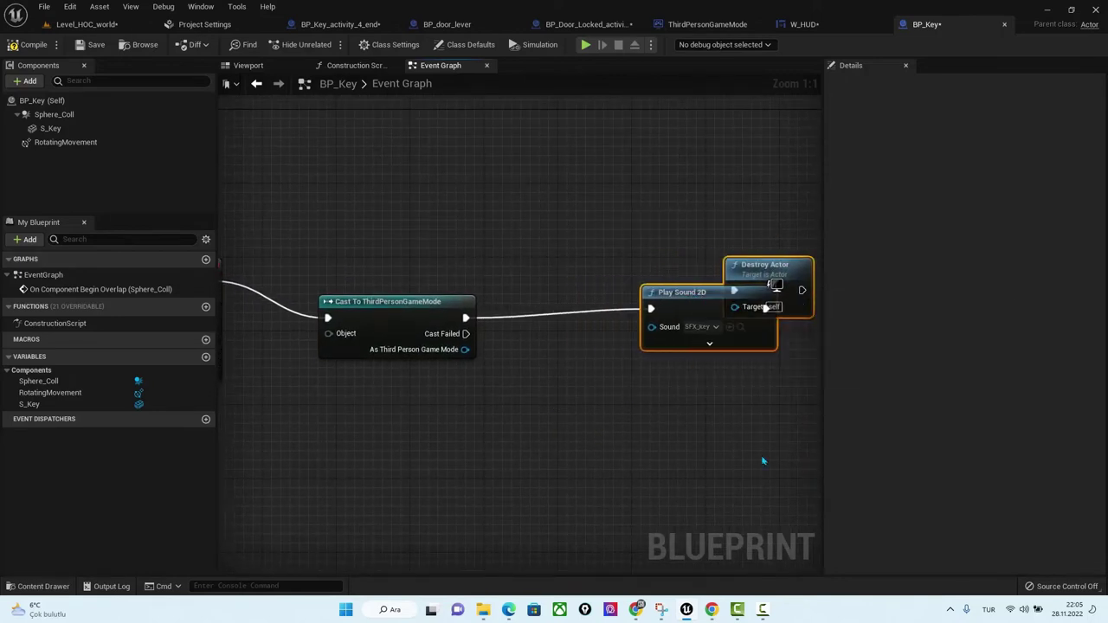
pyautogui.moveTo(727, 294); pyautogui.dragTo(640, 287, button='right')
pyautogui.moveTo(719, 288); pyautogui.dragTo(805, 288)
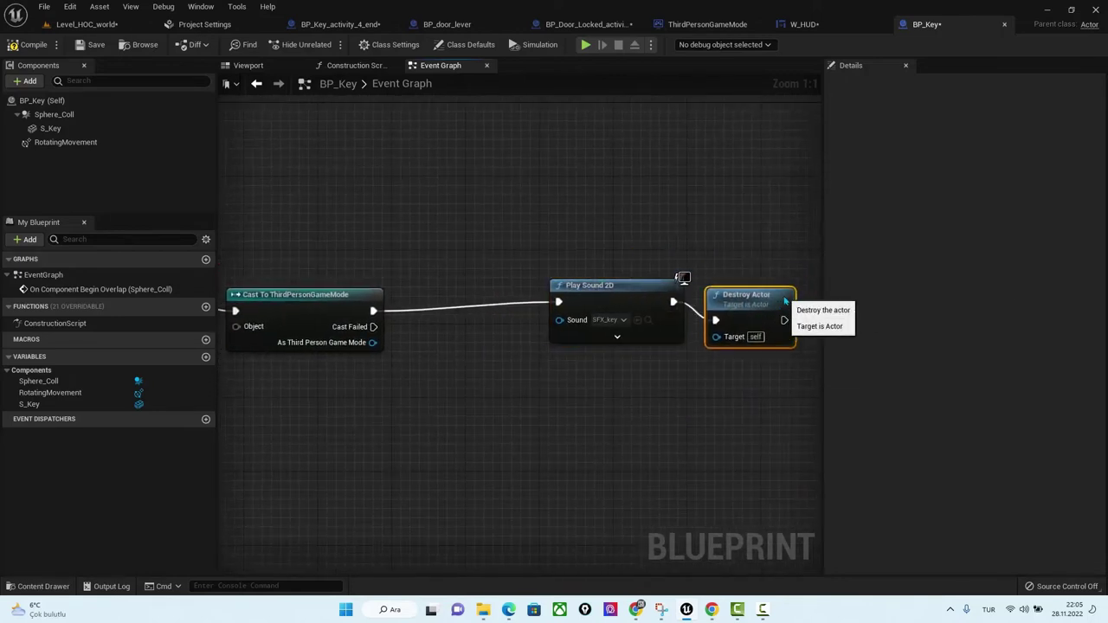
pyautogui.moveTo(505, 438); pyautogui.dragTo(567, 416, button='right')
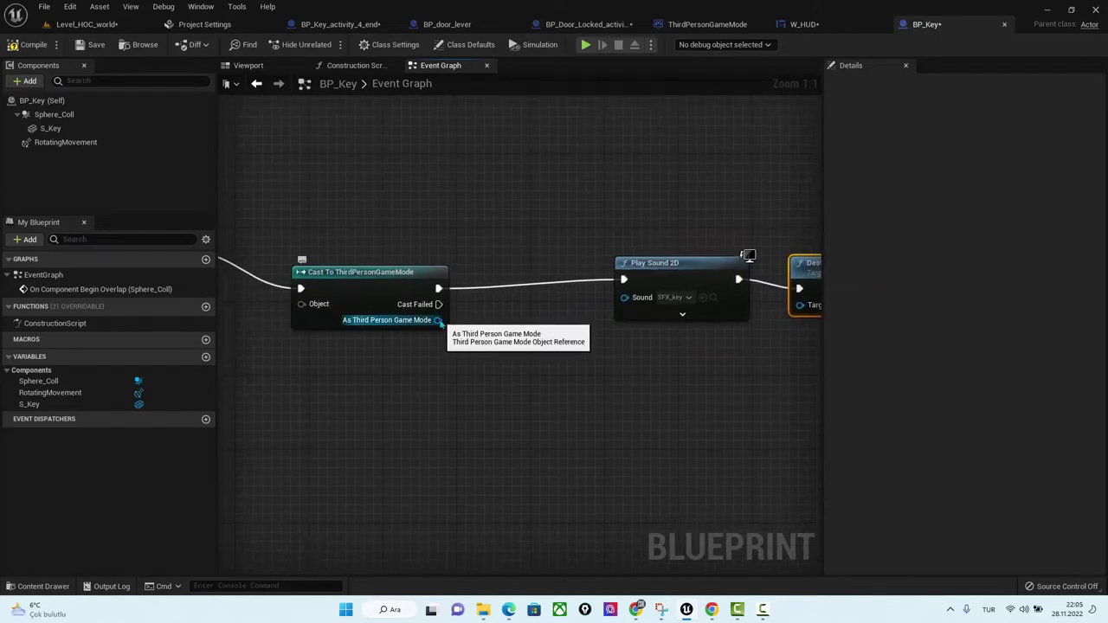
# Add a Set Have Key? node wired between the cast and Play Sound 2D, set to true.
pyautogui.moveTo(442, 321); pyautogui.dragTo(524, 377)
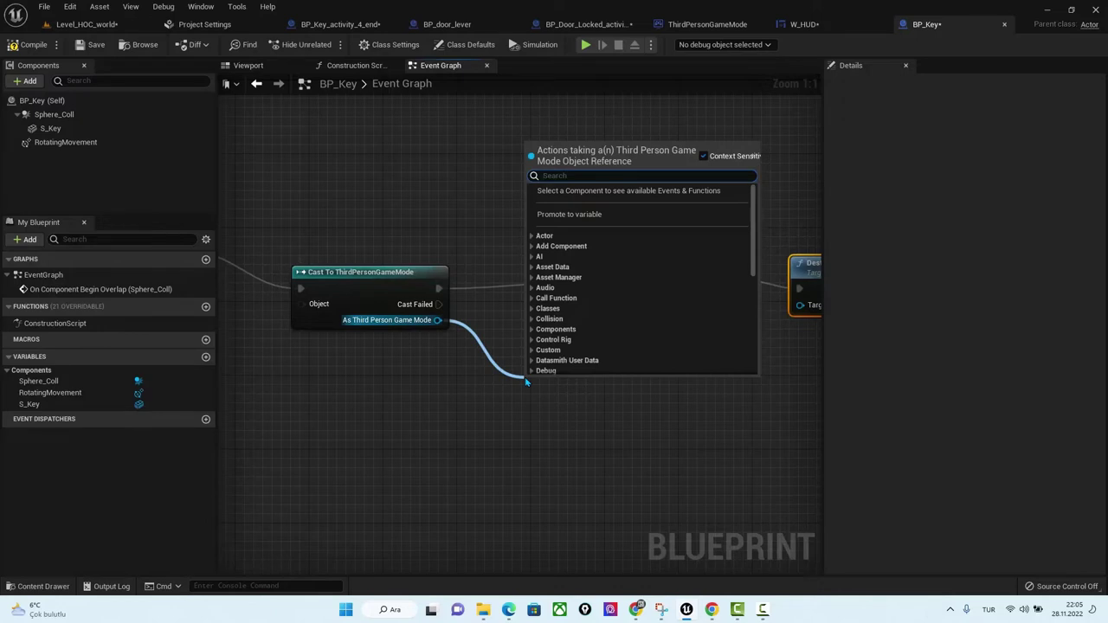
pyautogui.write('have')
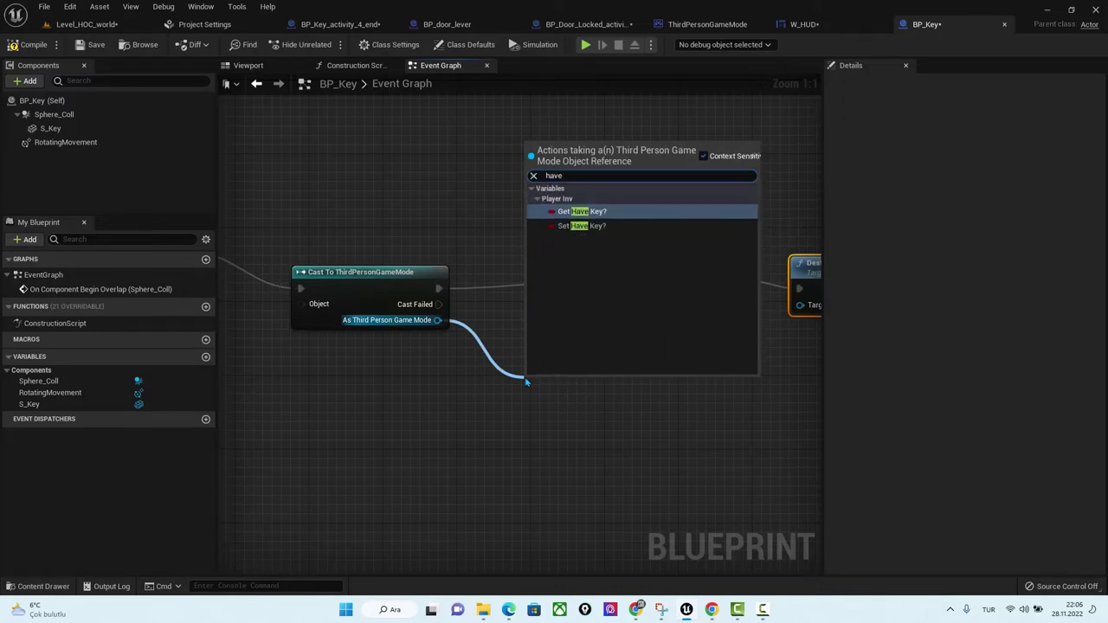
pyautogui.click(597, 229)
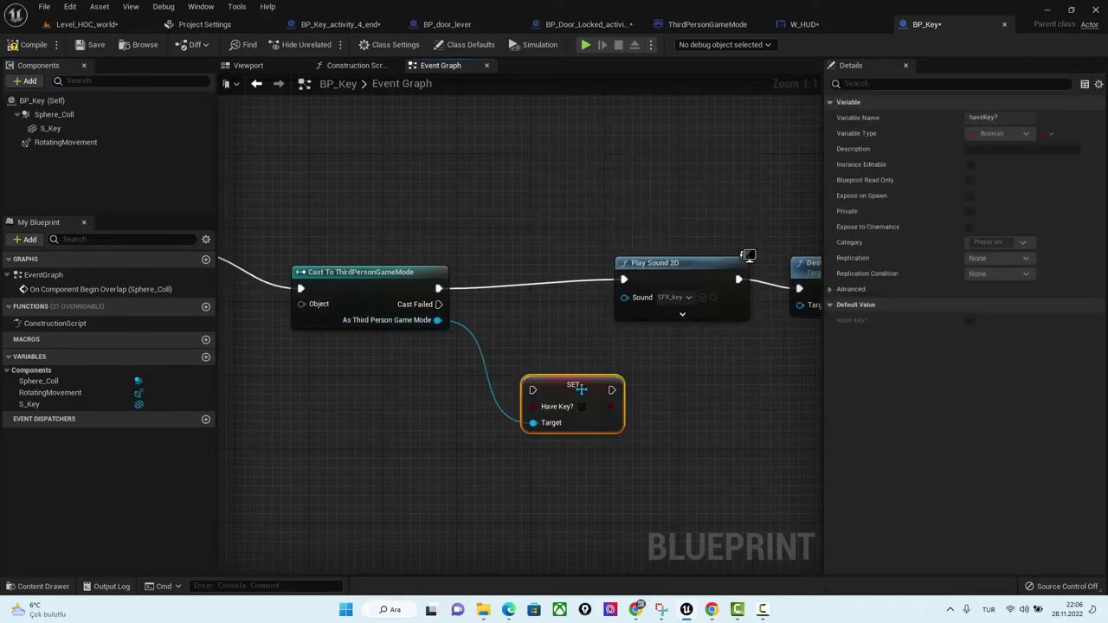
pyautogui.moveTo(437, 288)
pyautogui.mouseDown()
pyautogui.moveTo(532, 392)
pyautogui.moveTo(525, 283)
pyautogui.moveTo(625, 279)
pyautogui.mouseUp()
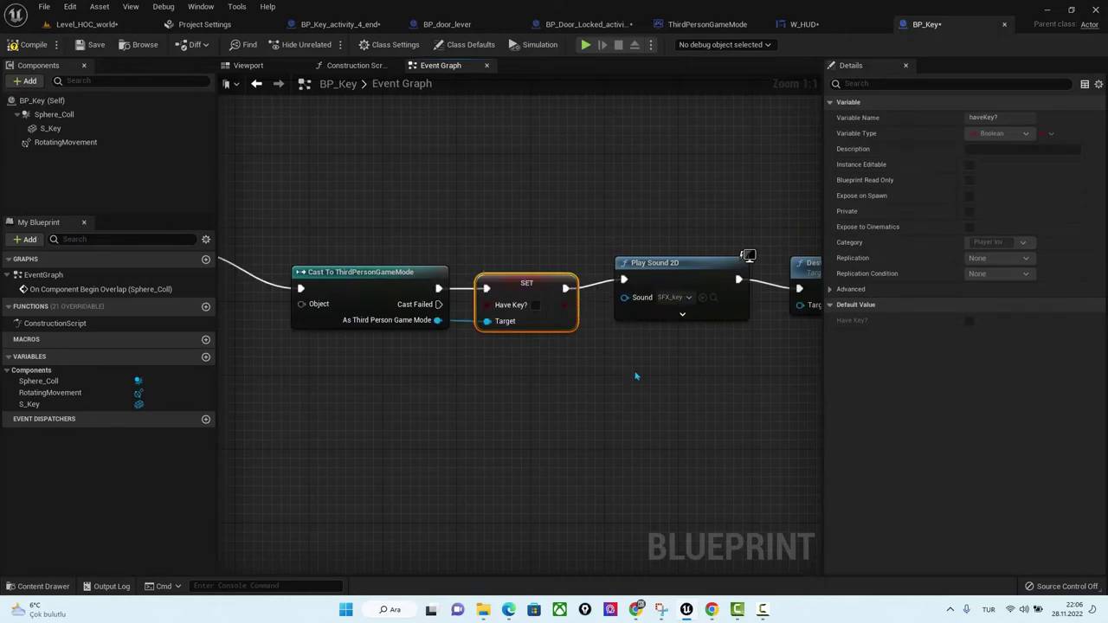
pyautogui.moveTo(636, 375); pyautogui.dragTo(599, 374, button='right')
pyautogui.click(493, 311)
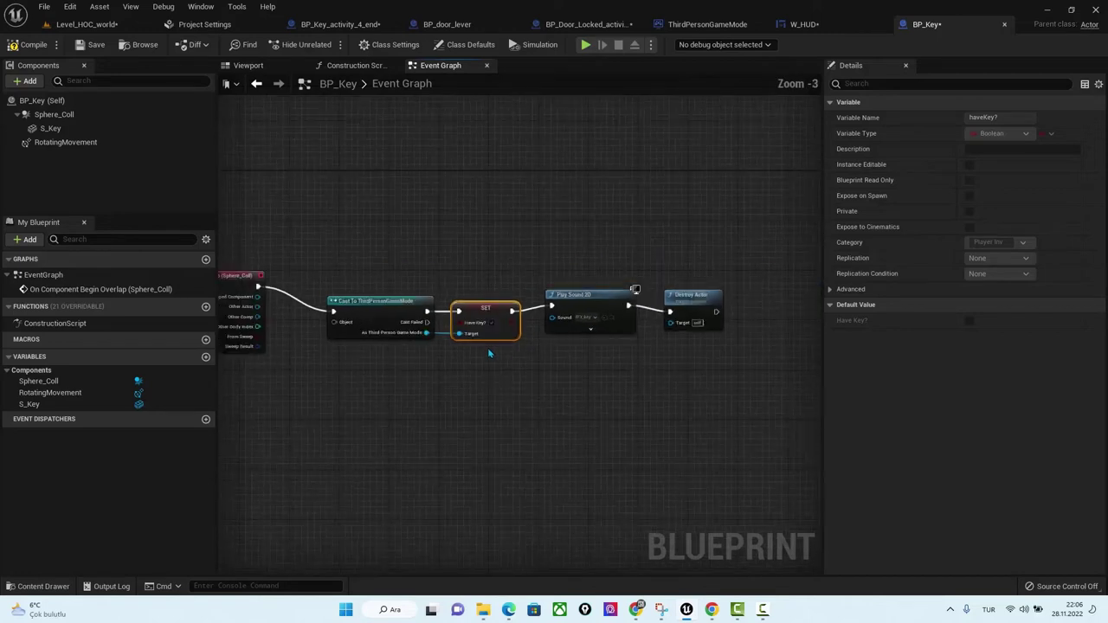
pyautogui.moveTo(484, 347); pyautogui.dragTo(564, 293, button='right')
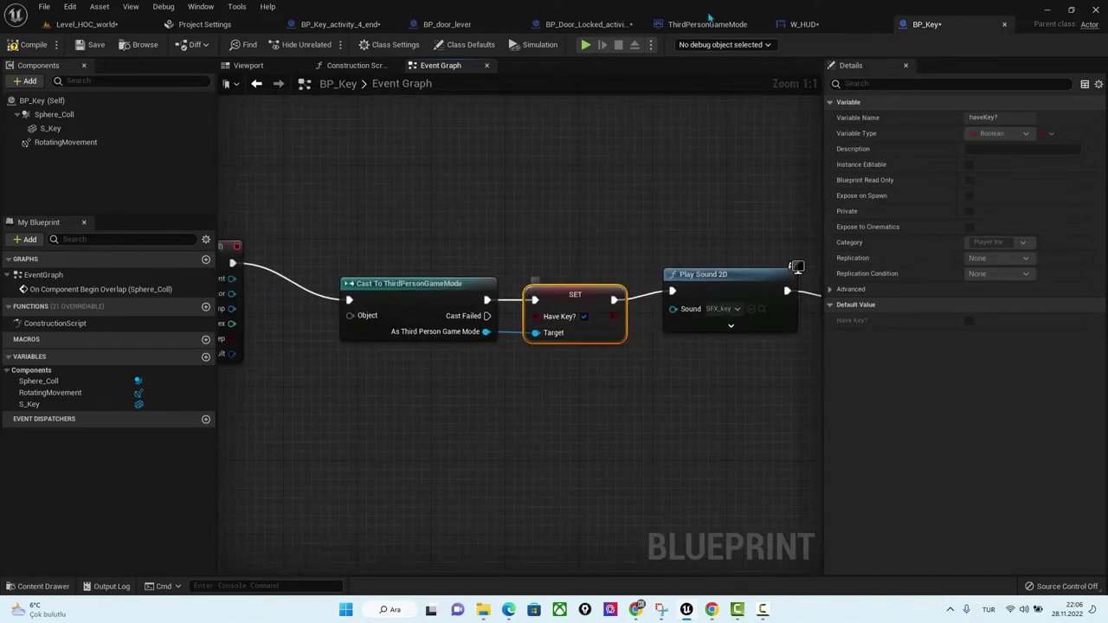
# Go to BP_Door_Locked_activity_4_end's Event Graph and bring its Have Key? branch into view.
pyautogui.click(703, 24)
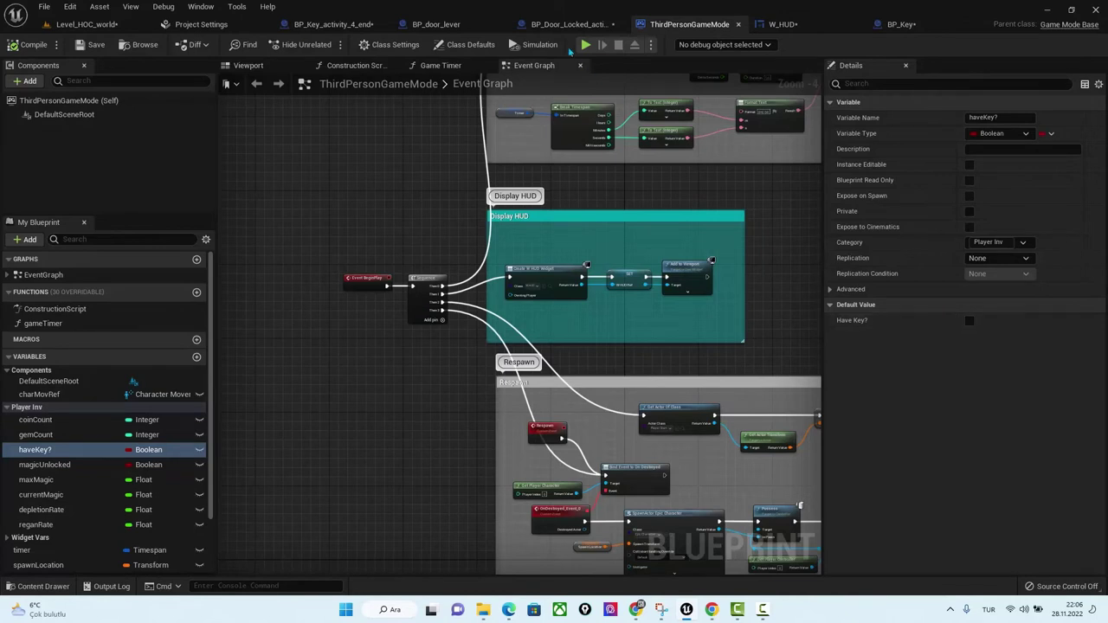
pyautogui.click(570, 24)
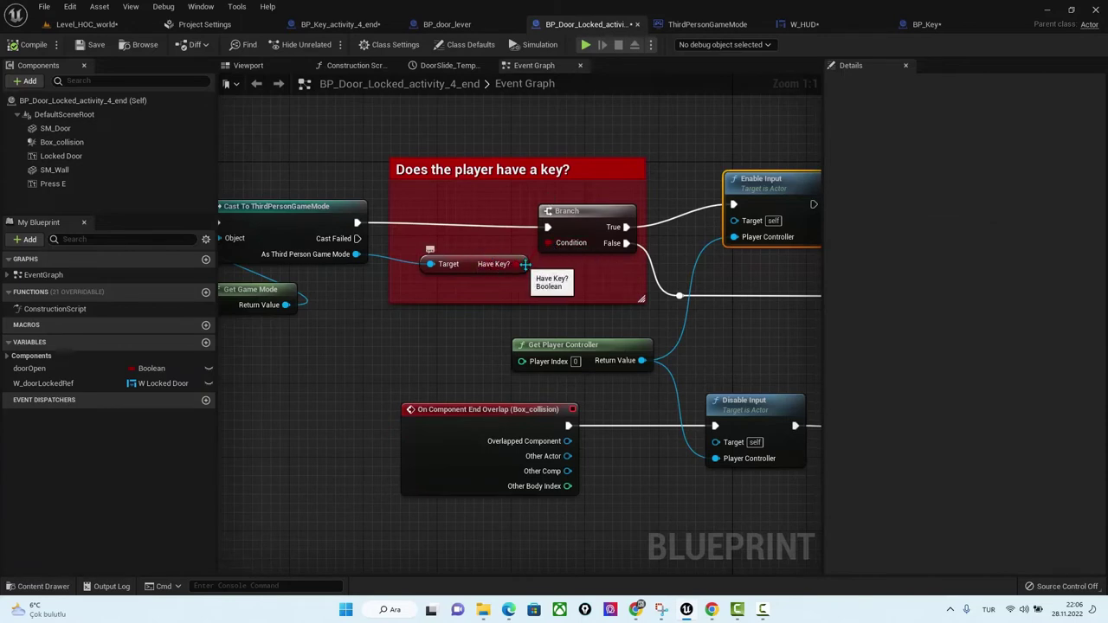
pyautogui.moveTo(675, 244); pyautogui.dragTo(531, 256, button='right')
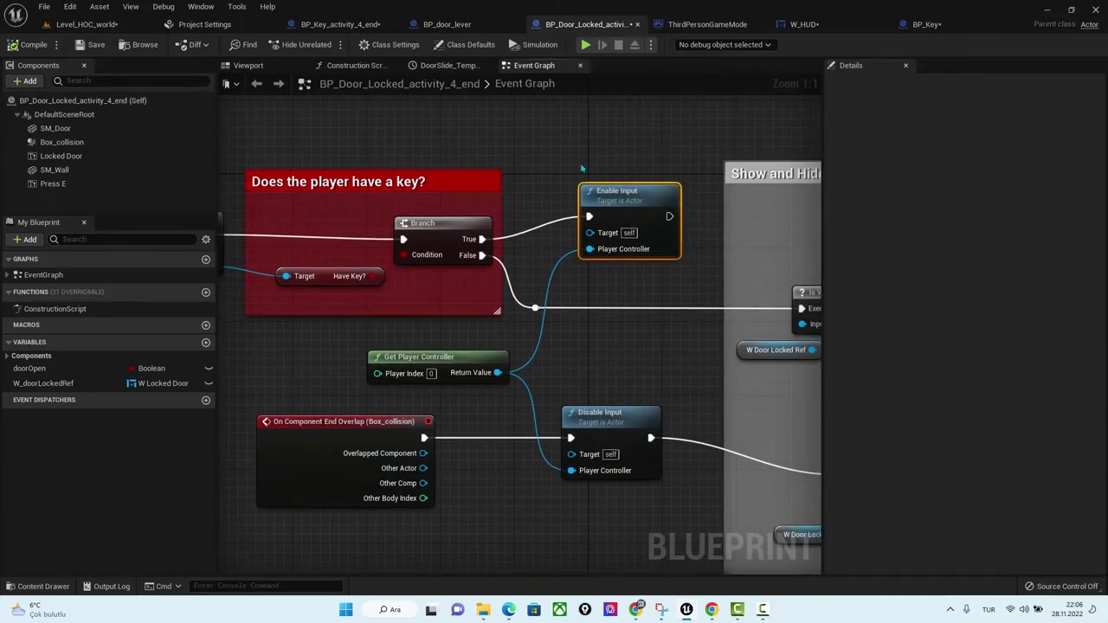
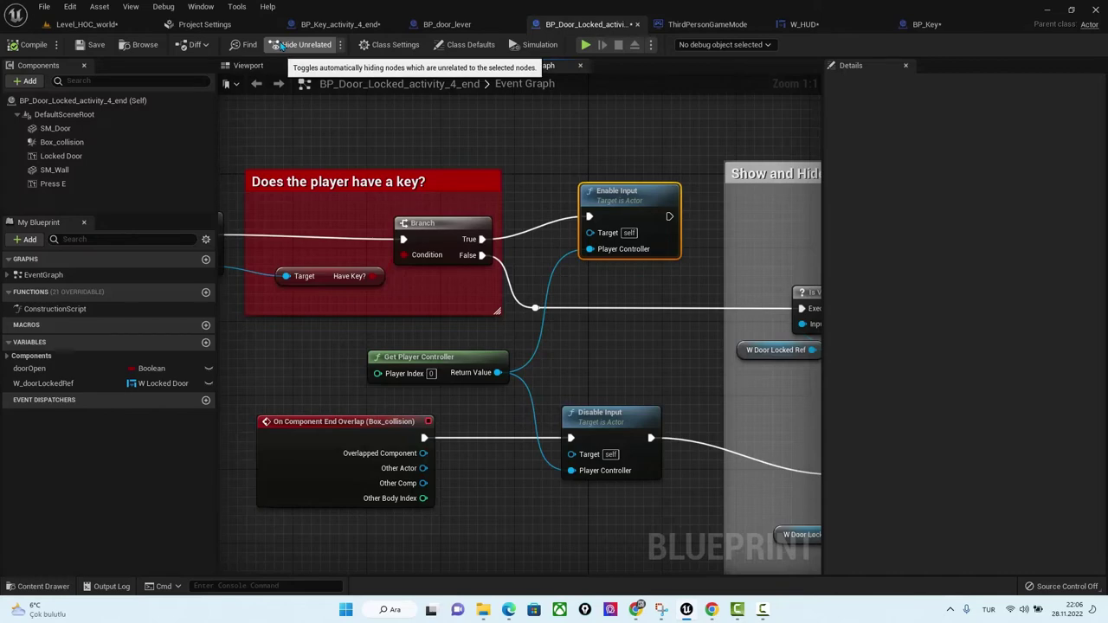
# Start Play From Here in the level, then open BP_Key from the compile errors list.
pyautogui.click(87, 24)
pyautogui.rightClick(527, 468)
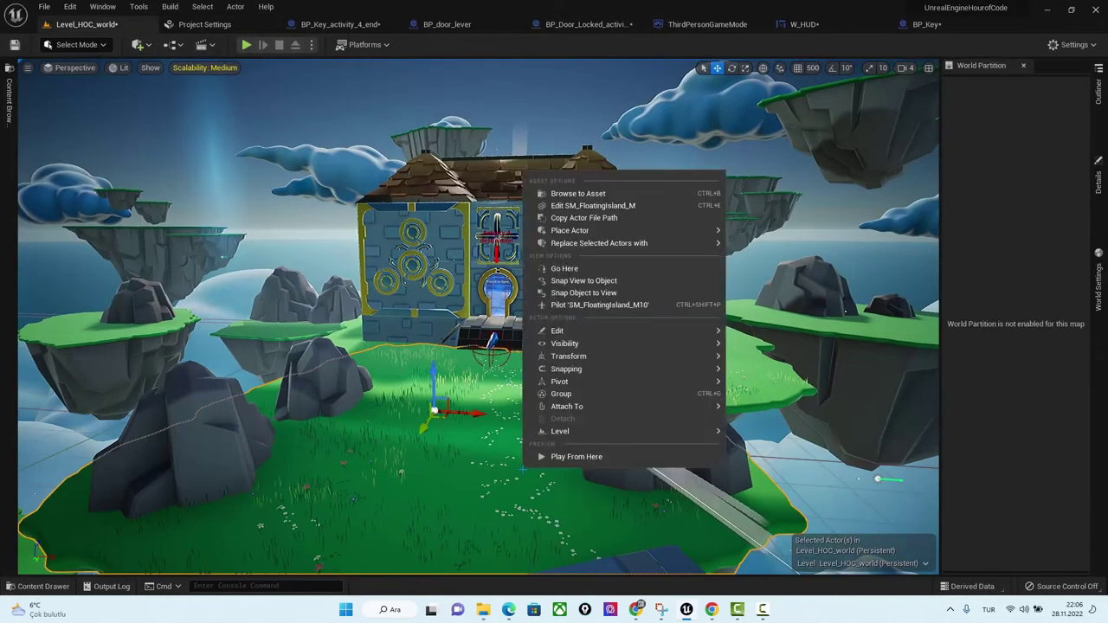
pyautogui.click(571, 453)
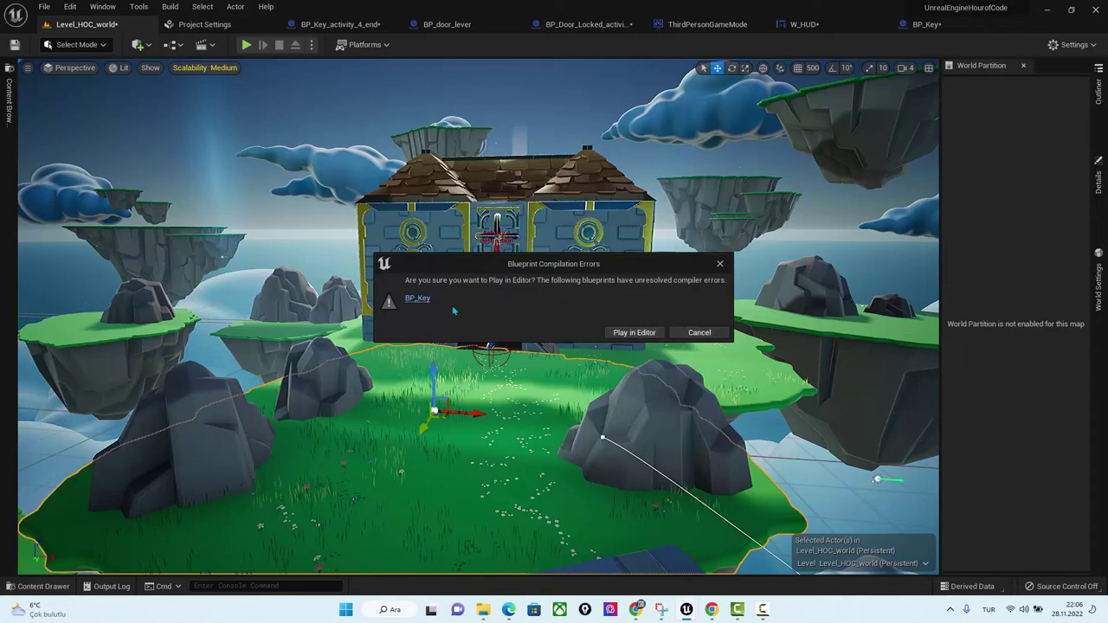
pyautogui.click(417, 298)
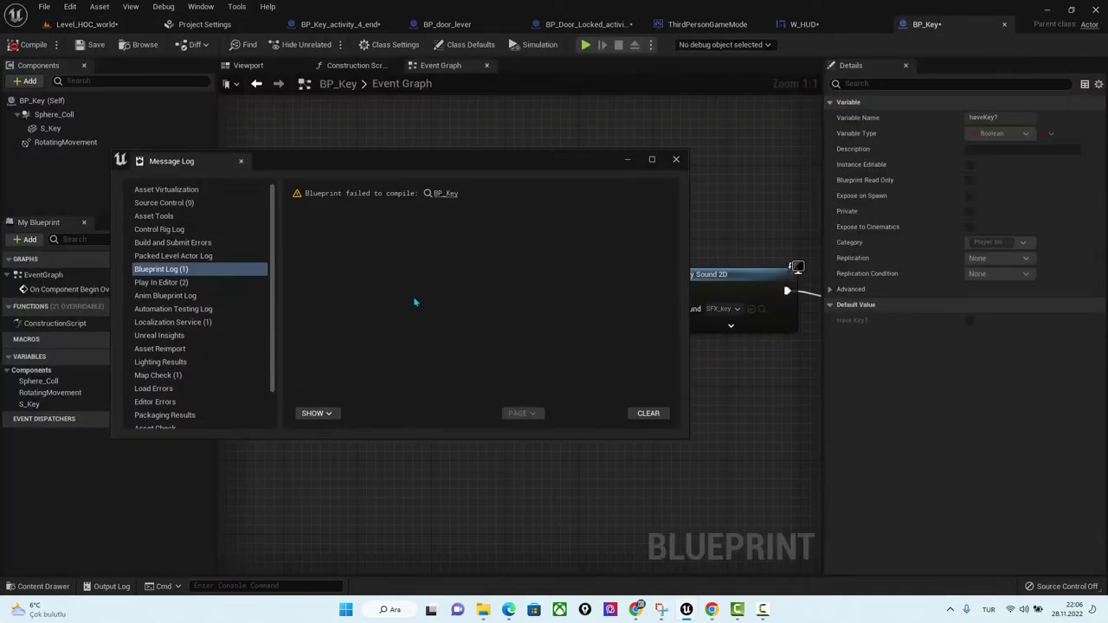
# Feed a Get Game Mode node into the Object pin of BP_Key's Cast To ThirdPersonGameMode.
pyautogui.click(677, 161)
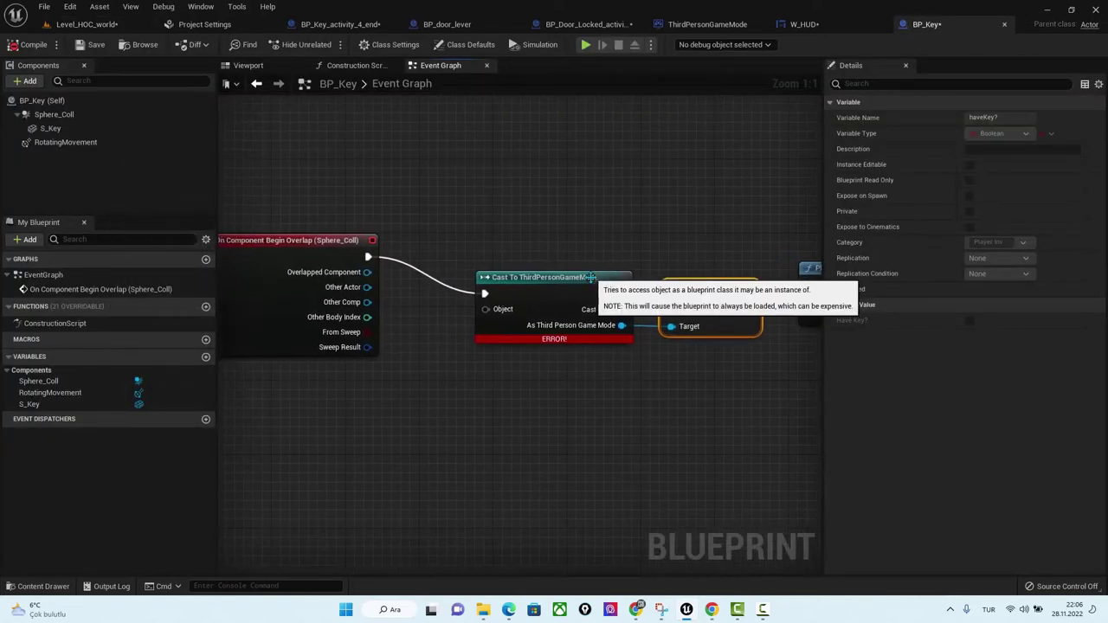
pyautogui.click(578, 268)
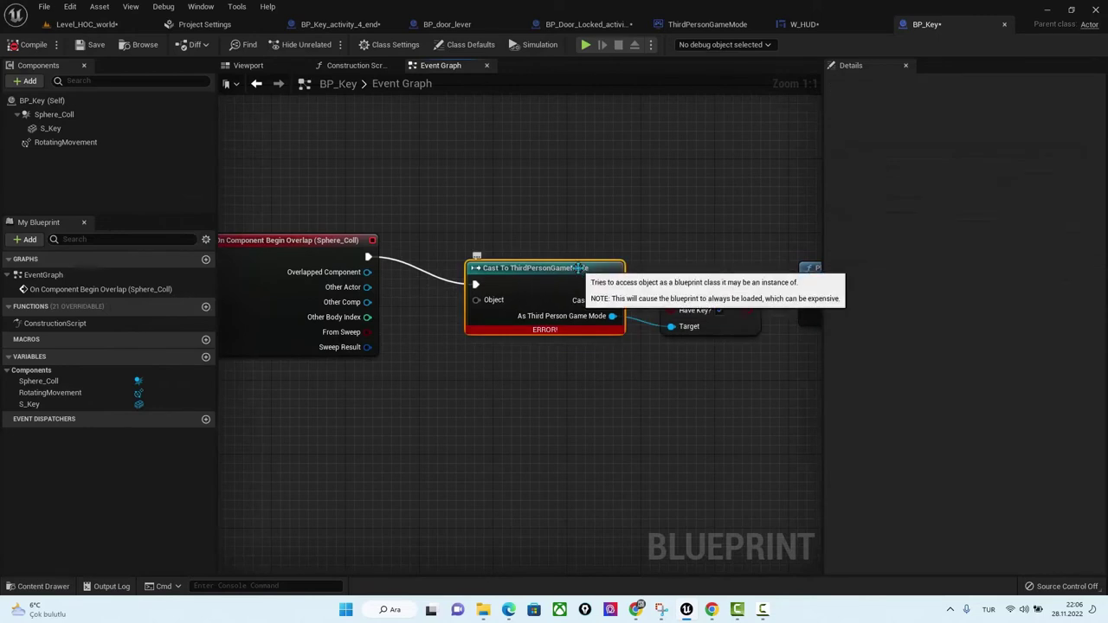
pyautogui.moveTo(476, 299); pyautogui.dragTo(431, 400)
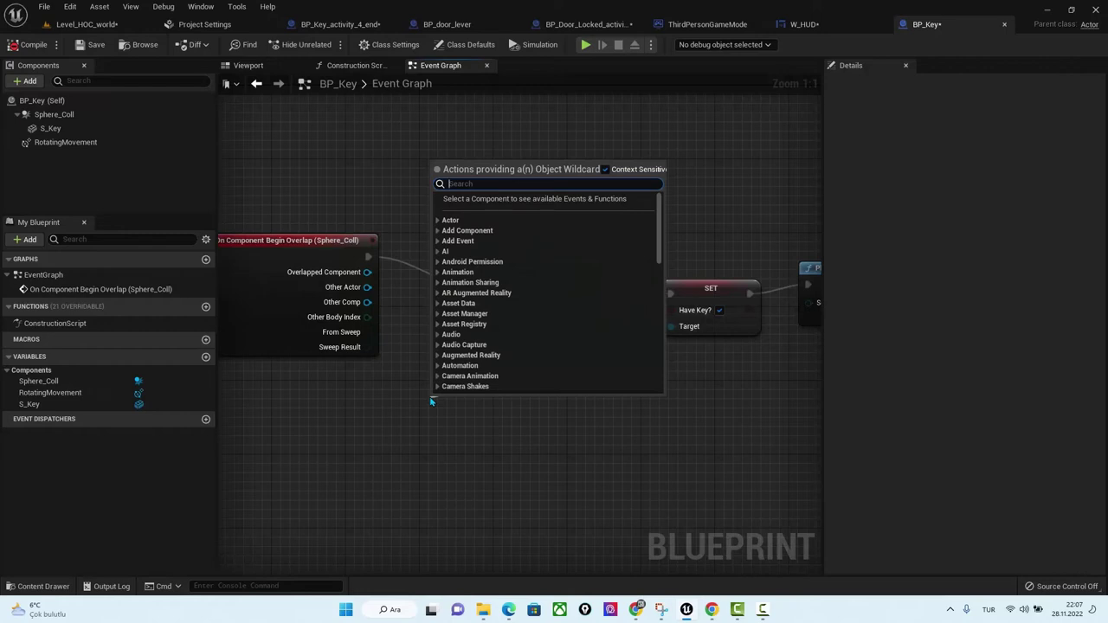
pyautogui.write('game')
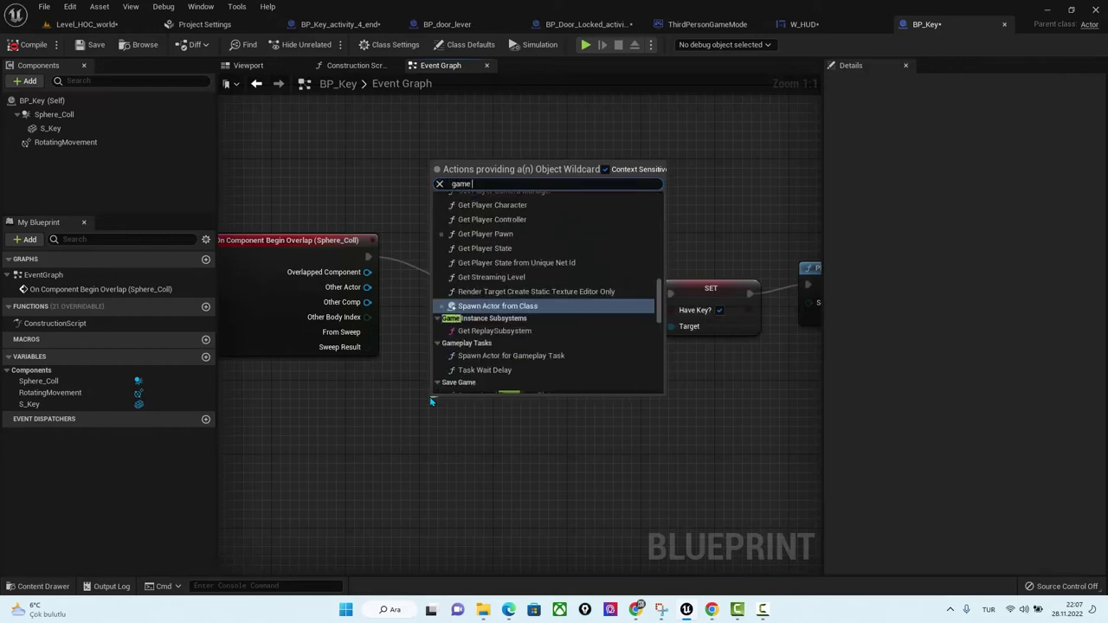
pyautogui.write(' mode')
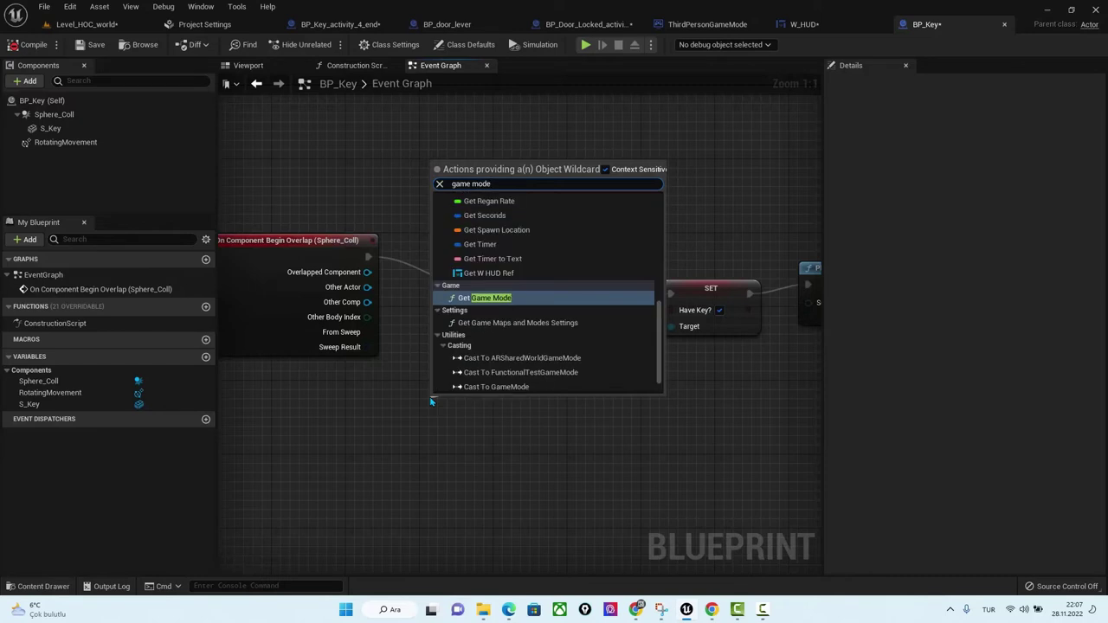
pyautogui.click(485, 298)
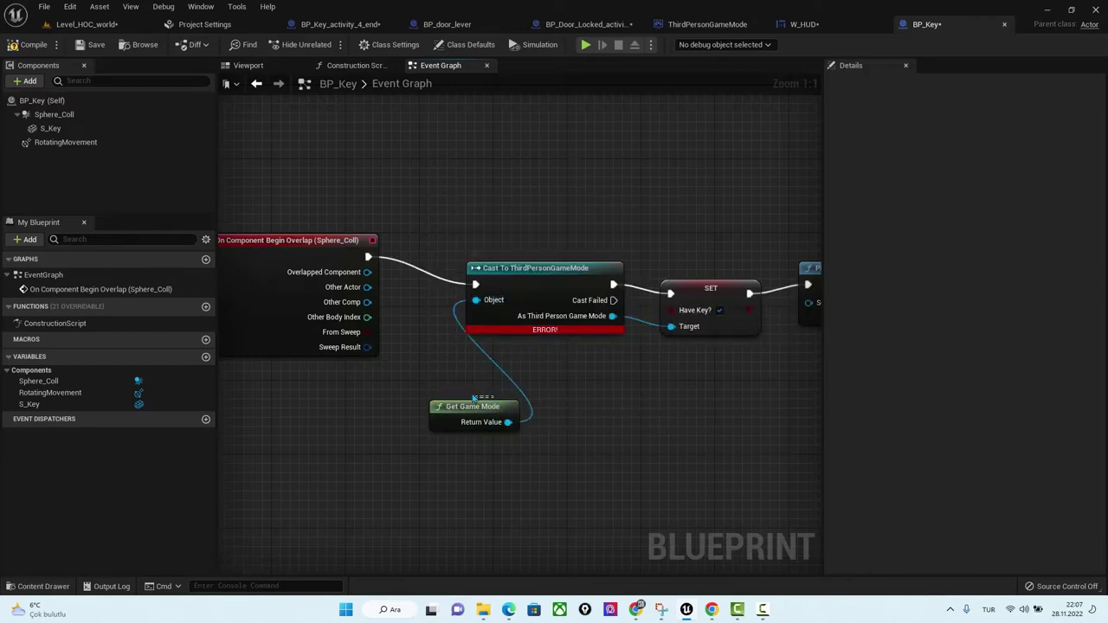
pyautogui.moveTo(464, 401); pyautogui.dragTo(397, 391)
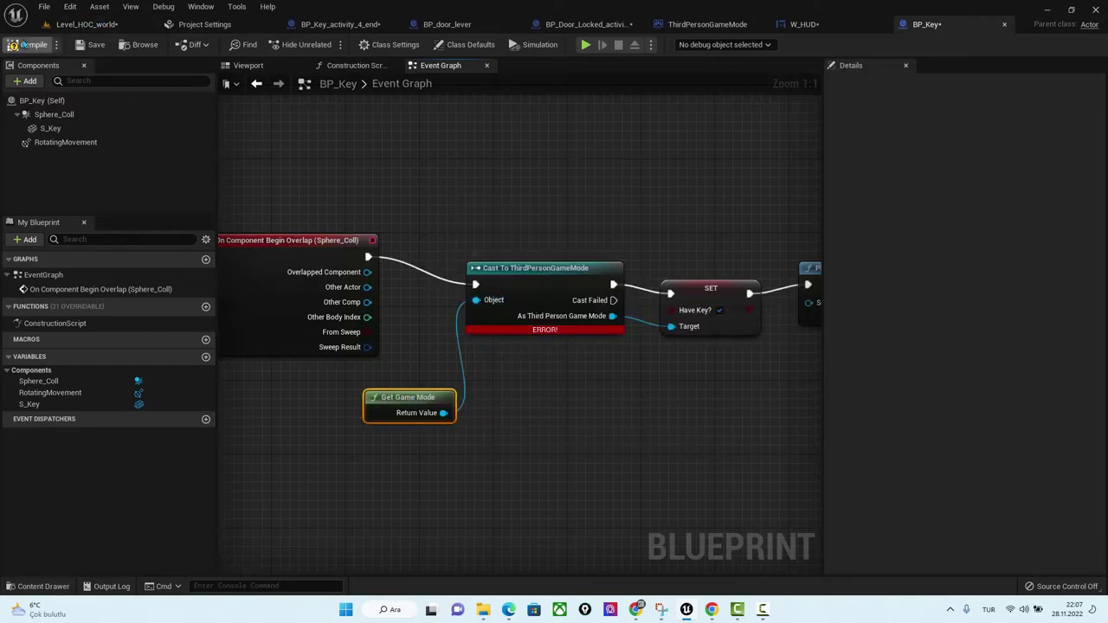
pyautogui.click(107, 22)
# Play from here, run to the locked door, open it with E, walk through, then stop.
pyautogui.rightClick(482, 175)
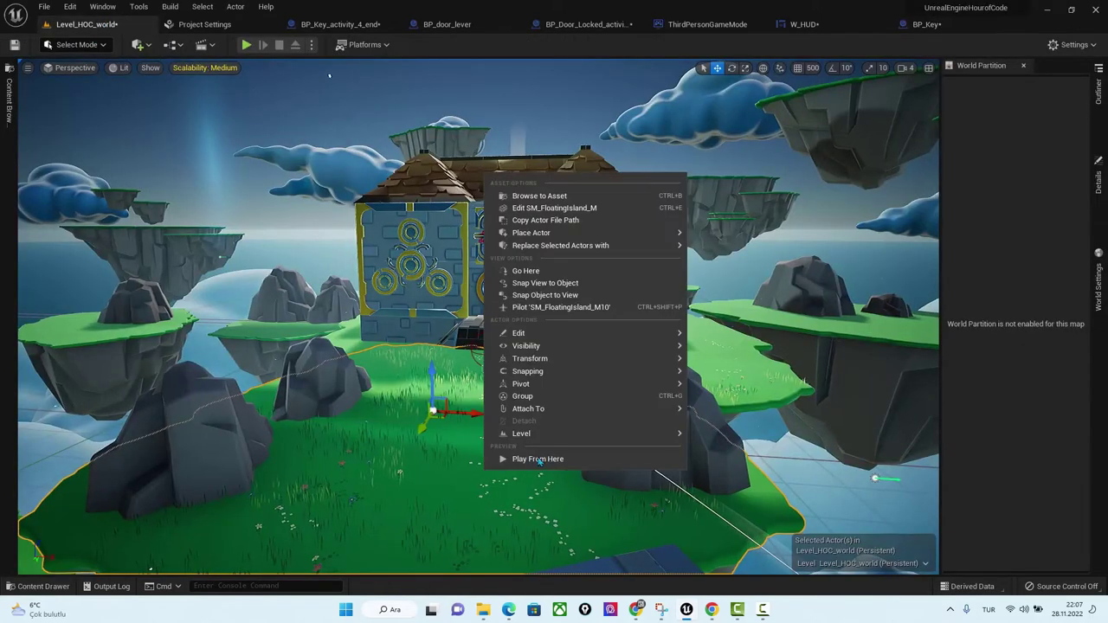
pyautogui.click(540, 459)
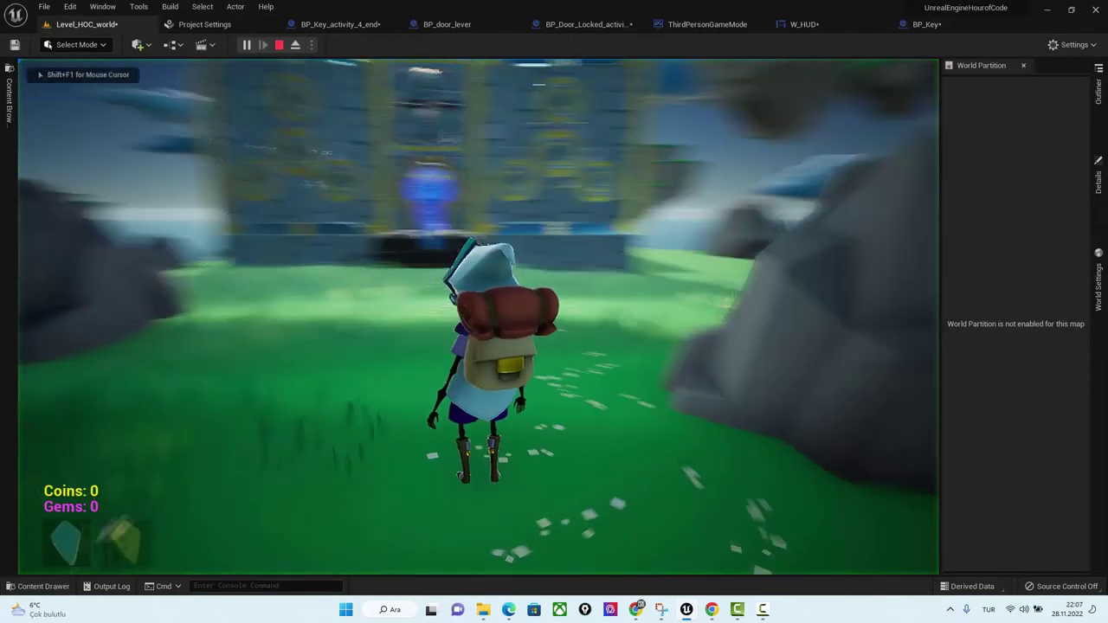
pyautogui.press('w')
pyautogui.press('w')
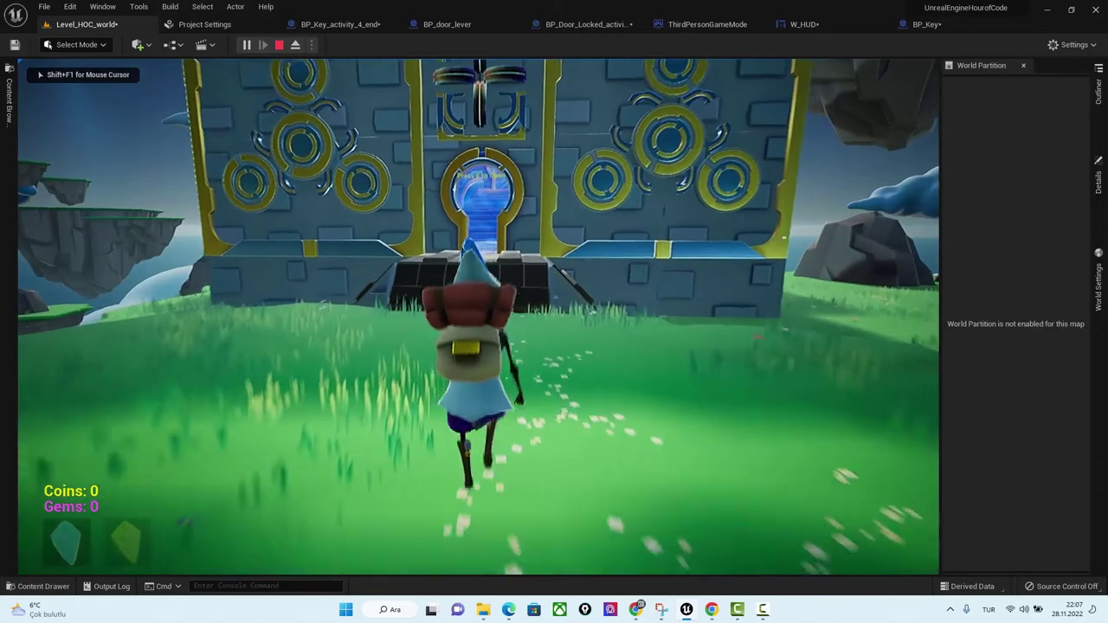
pyautogui.press('w')
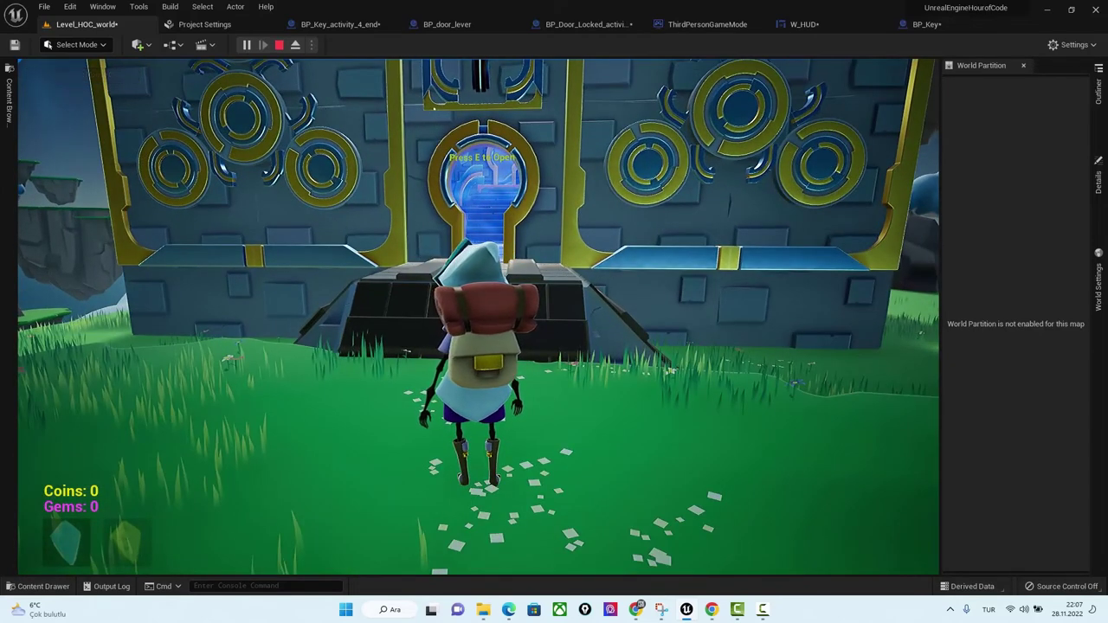
pyautogui.press('w')
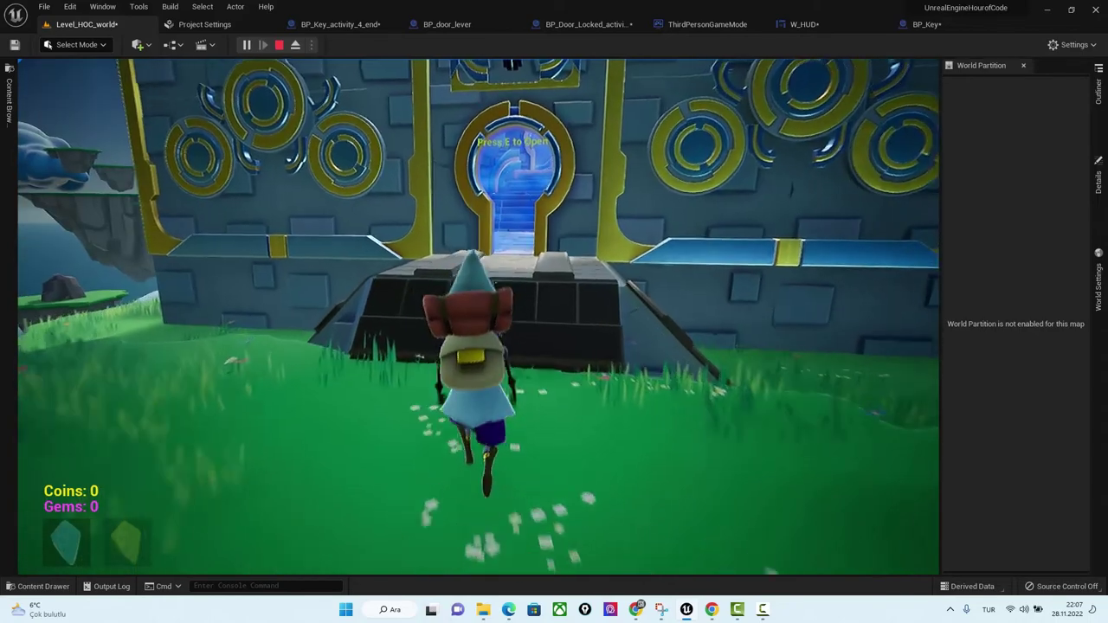
pyautogui.press('s')
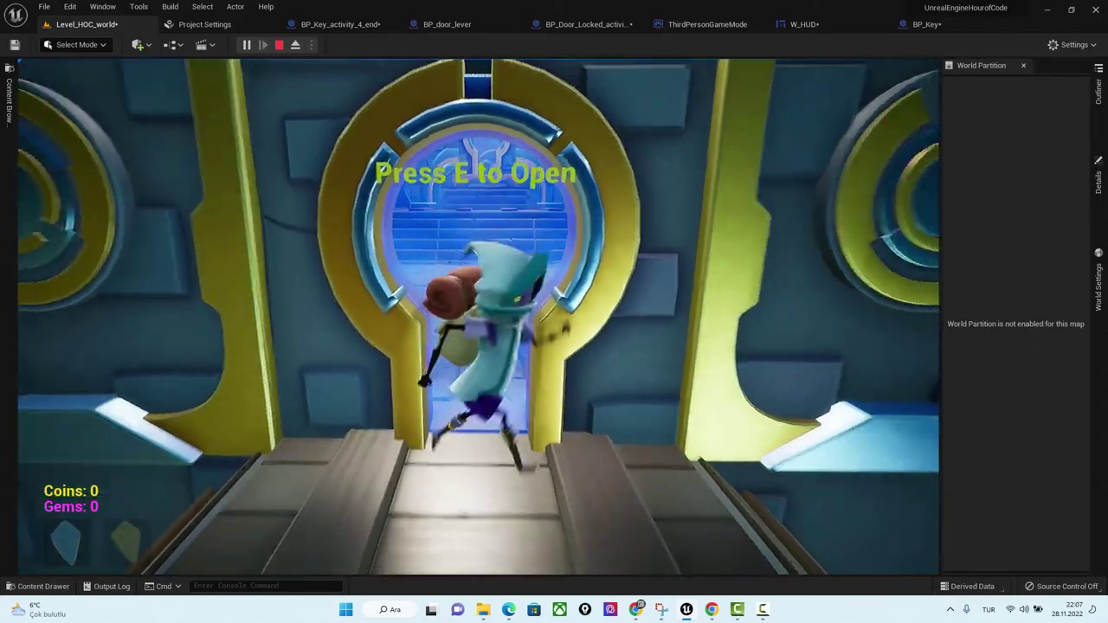
pyautogui.press('w')
pyautogui.press('e')
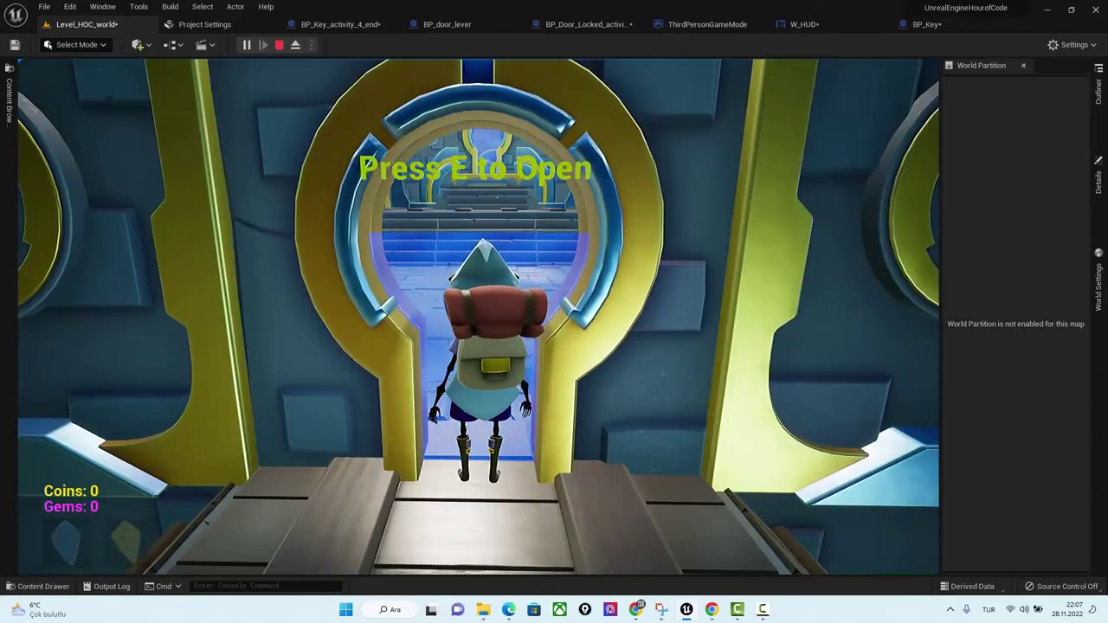
pyautogui.press('w')
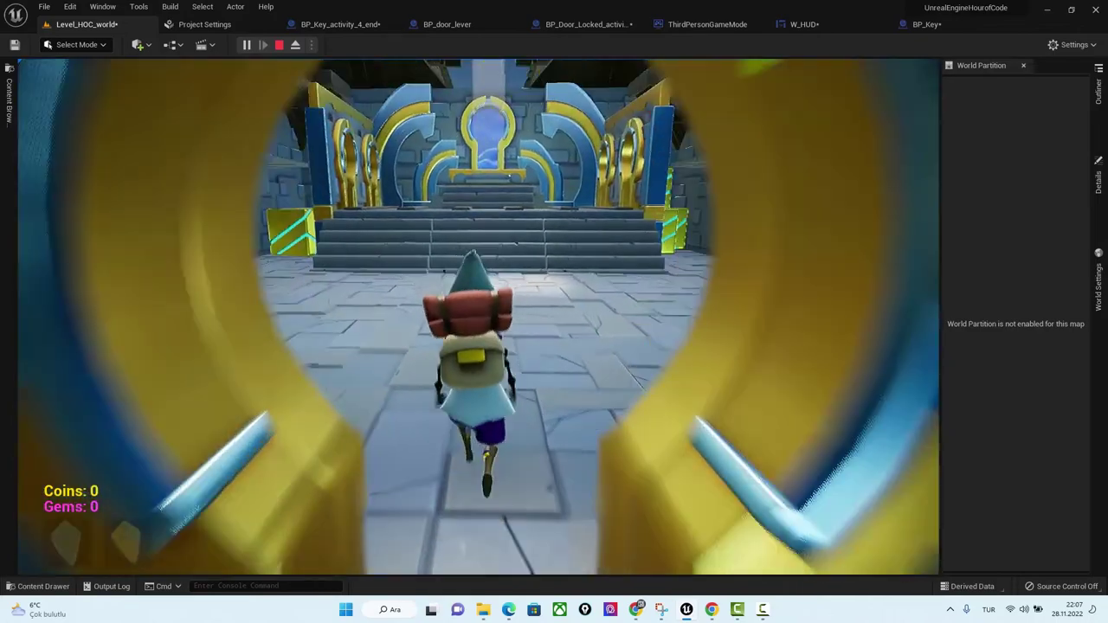
pyautogui.press('s')
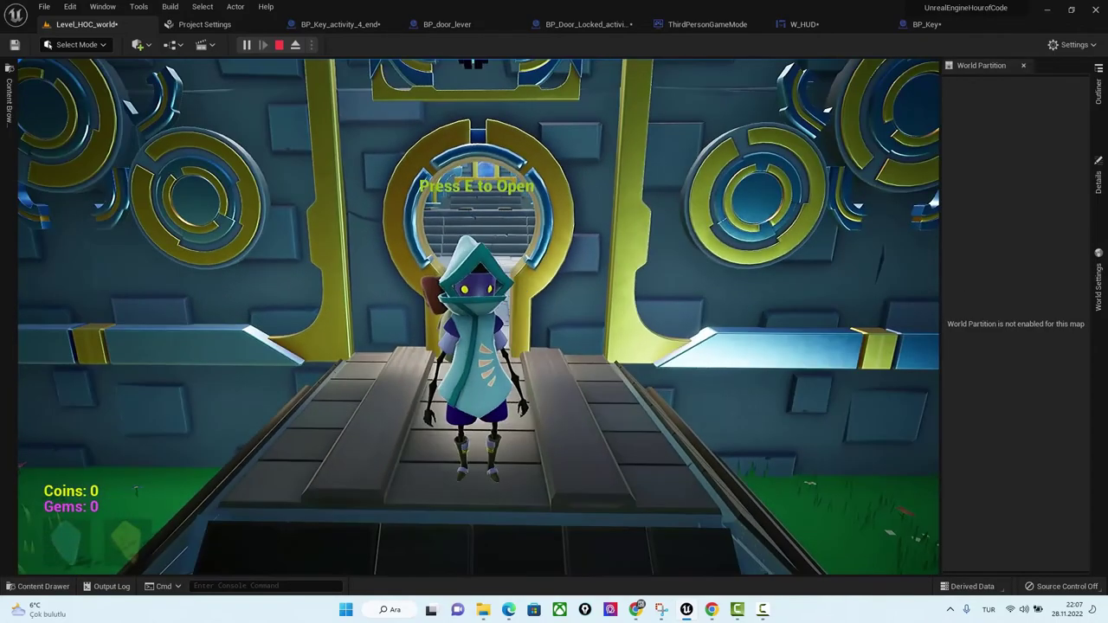
pyautogui.press('Escape')
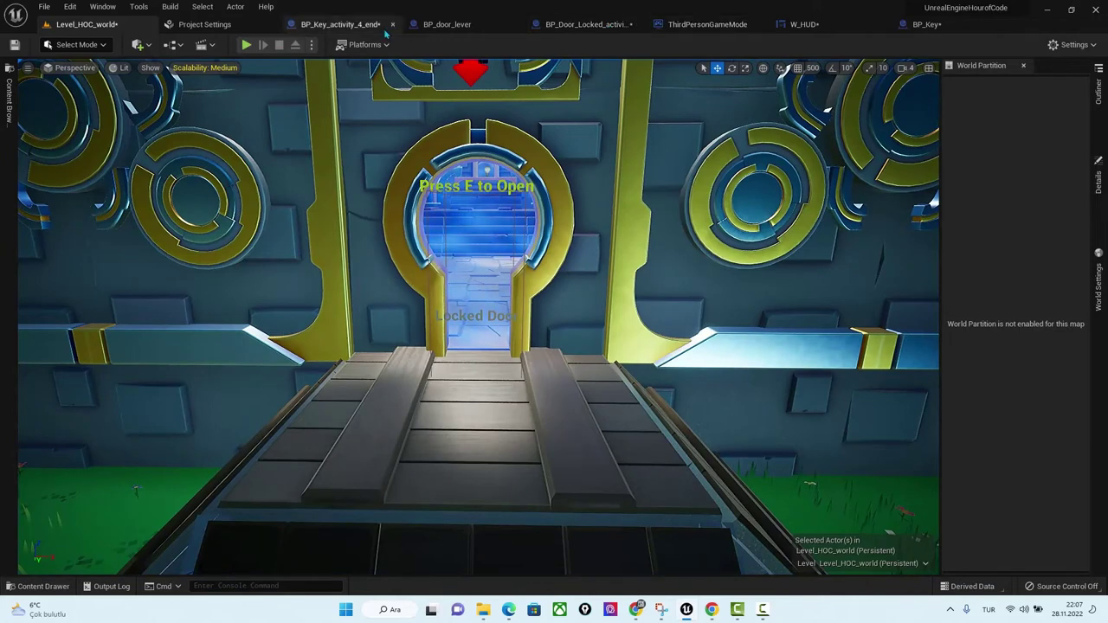
# Review the game mode cast in the BP_Key_activity_4_end reference blueprint.
pyautogui.click(341, 24)
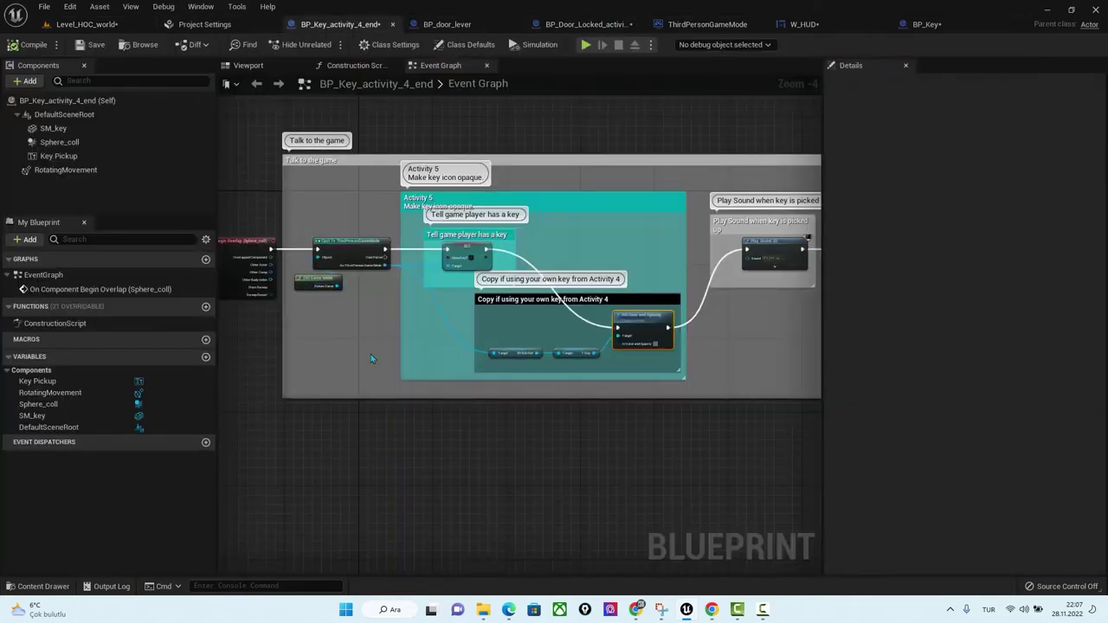
pyautogui.scroll(1, 370, 359)
pyautogui.scroll(2, 433, 356)
pyautogui.scroll(1, 511, 355)
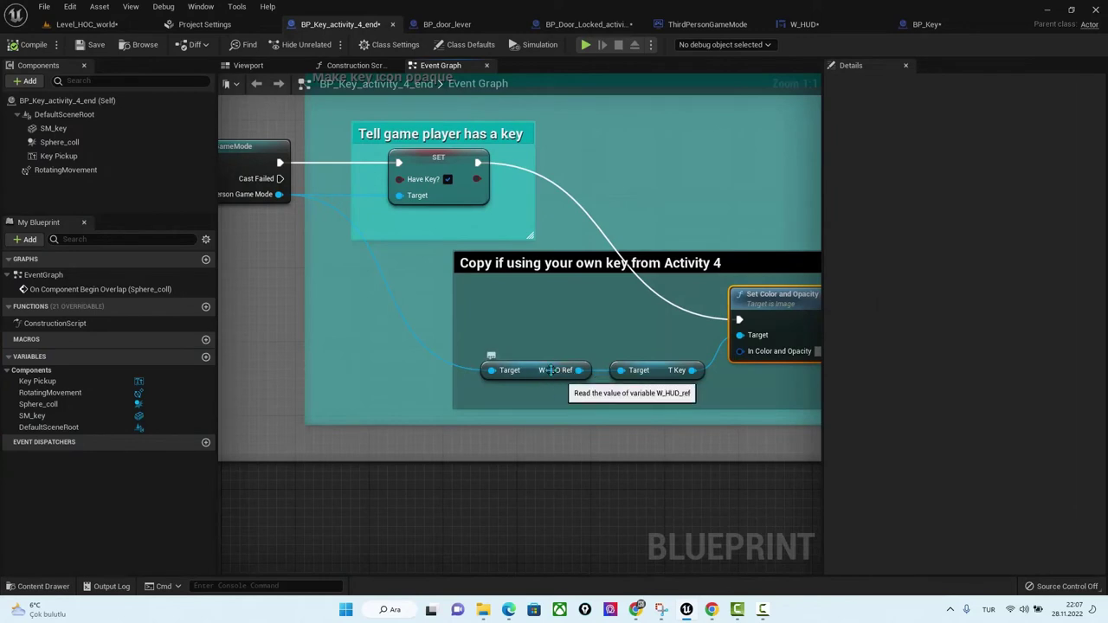
pyautogui.moveTo(286, 160); pyautogui.dragTo(381, 182, button='right')
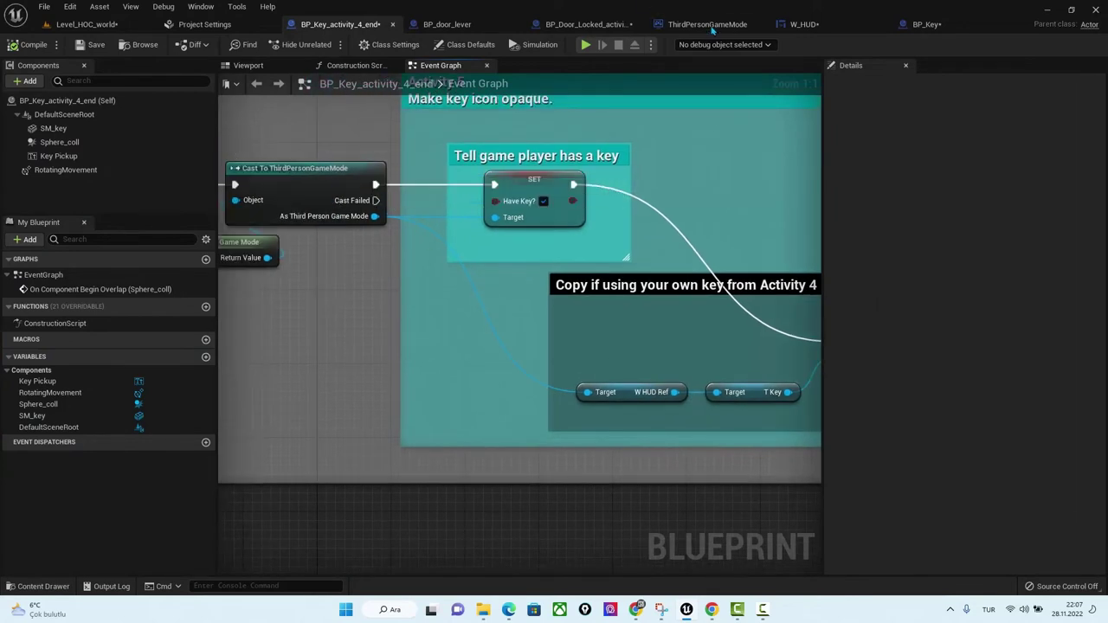
# Inspect ThirdPersonGameMode's W_HUD_ref variable, then show BP_Key's Play Sound 2D and Destroy Actor nodes.
pyautogui.click(708, 26)
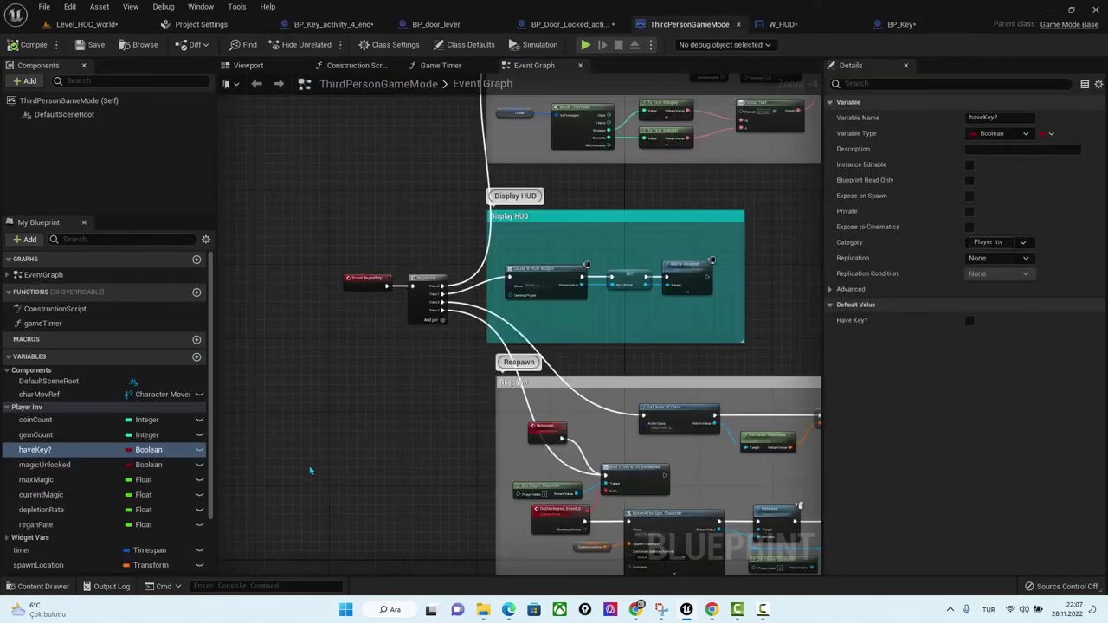
pyautogui.moveTo(320, 459); pyautogui.dragTo(307, 447, button='right')
pyautogui.scroll(-3, 117, 470)
pyautogui.scroll(-1, 117, 471)
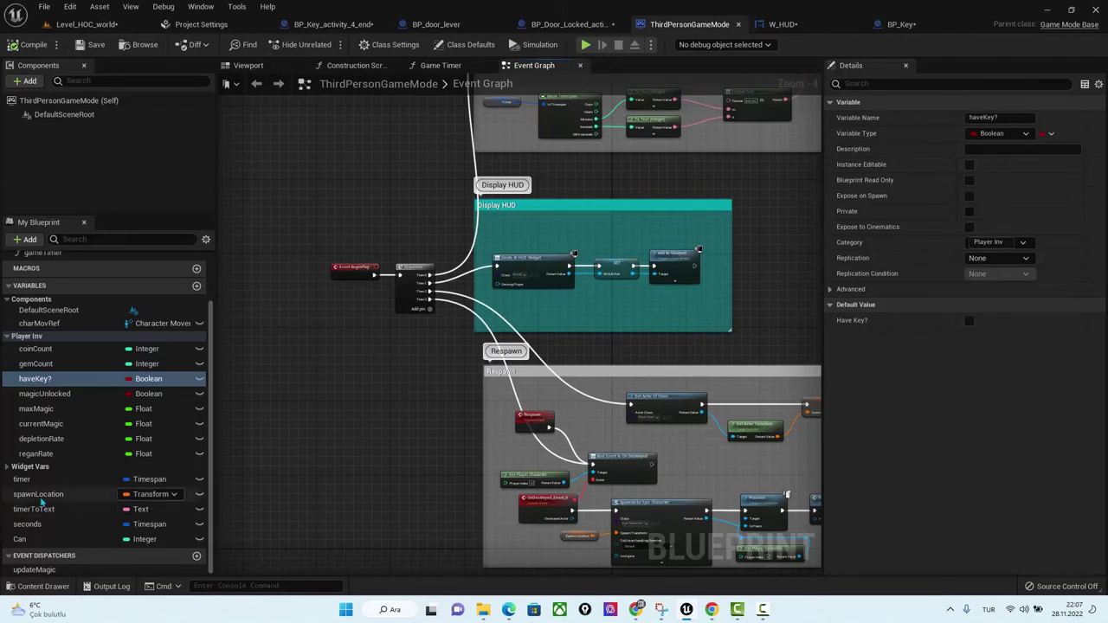
pyautogui.click(7, 468)
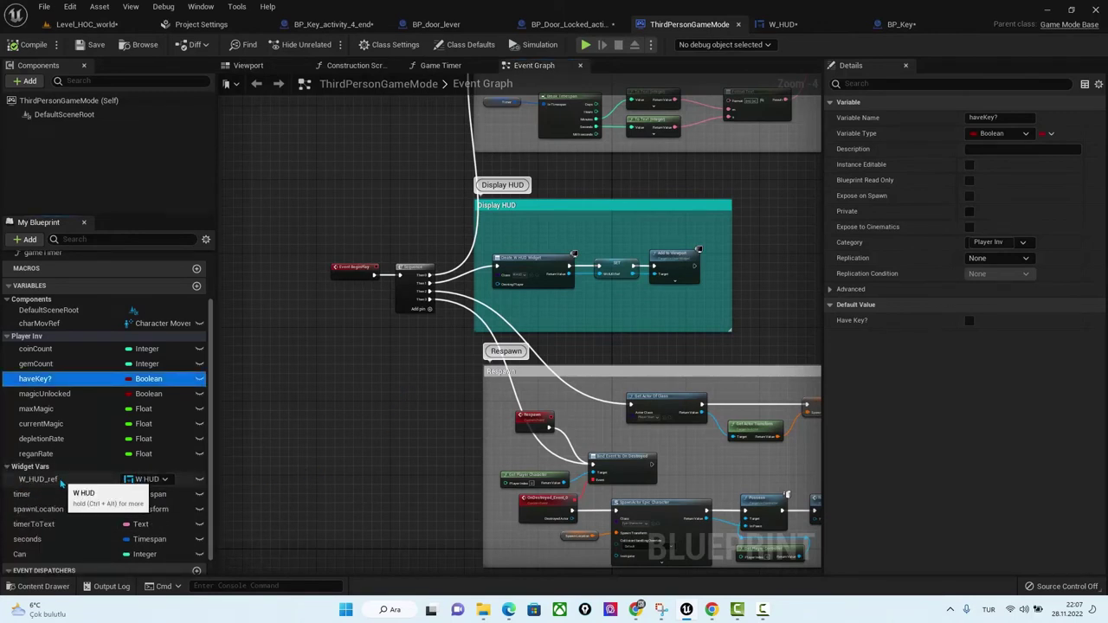
pyautogui.click(60, 480)
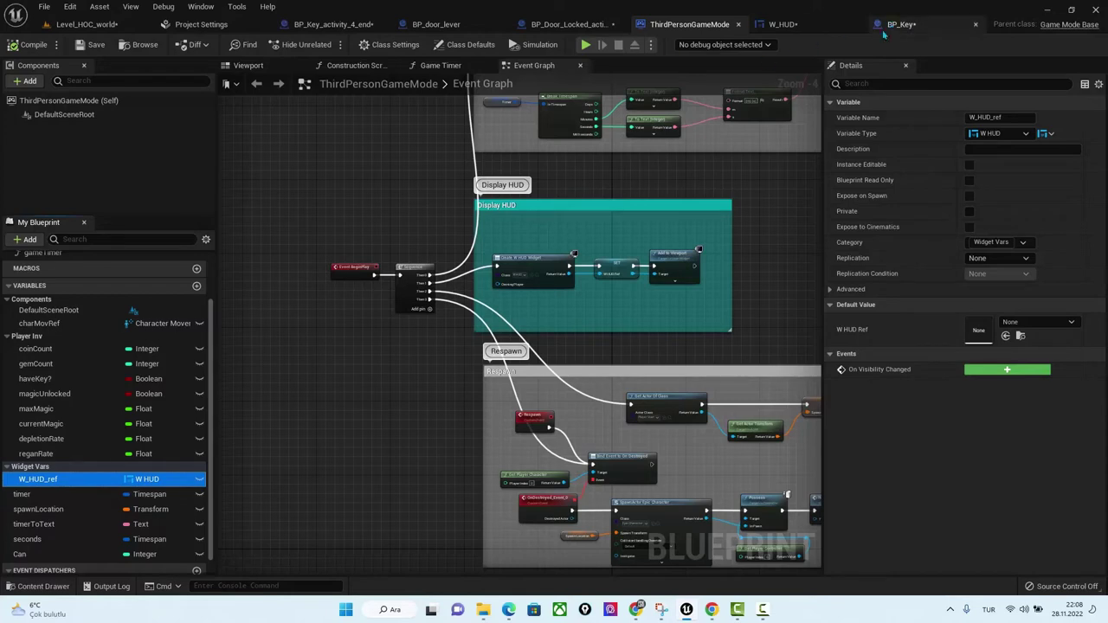
pyautogui.click(891, 26)
pyautogui.moveTo(653, 361); pyautogui.dragTo(364, 356, button='right')
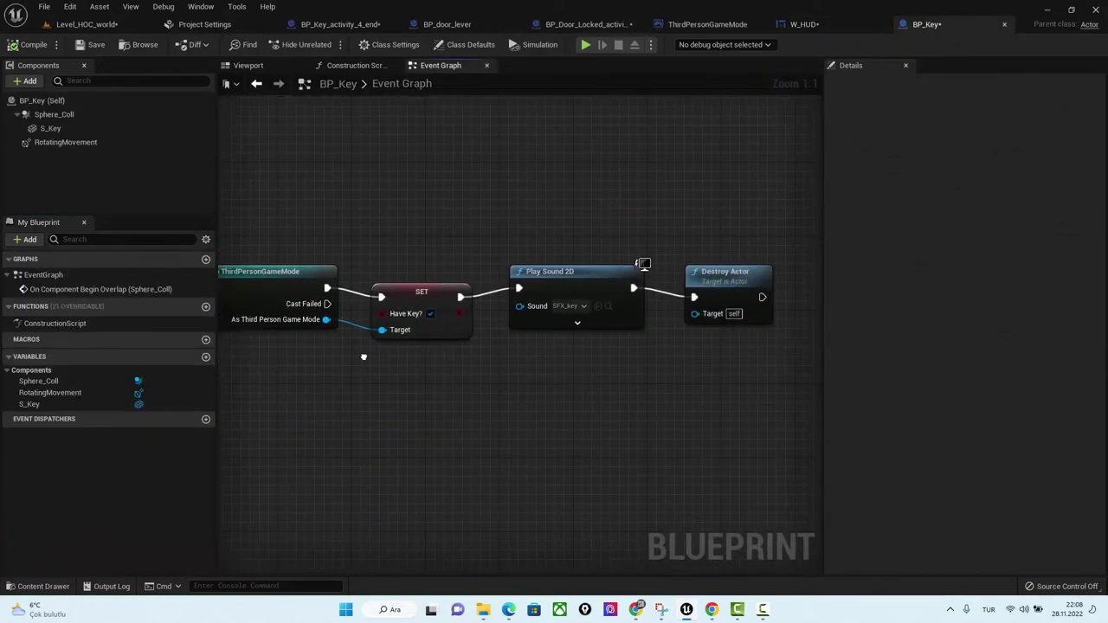
pyautogui.click(108, 24)
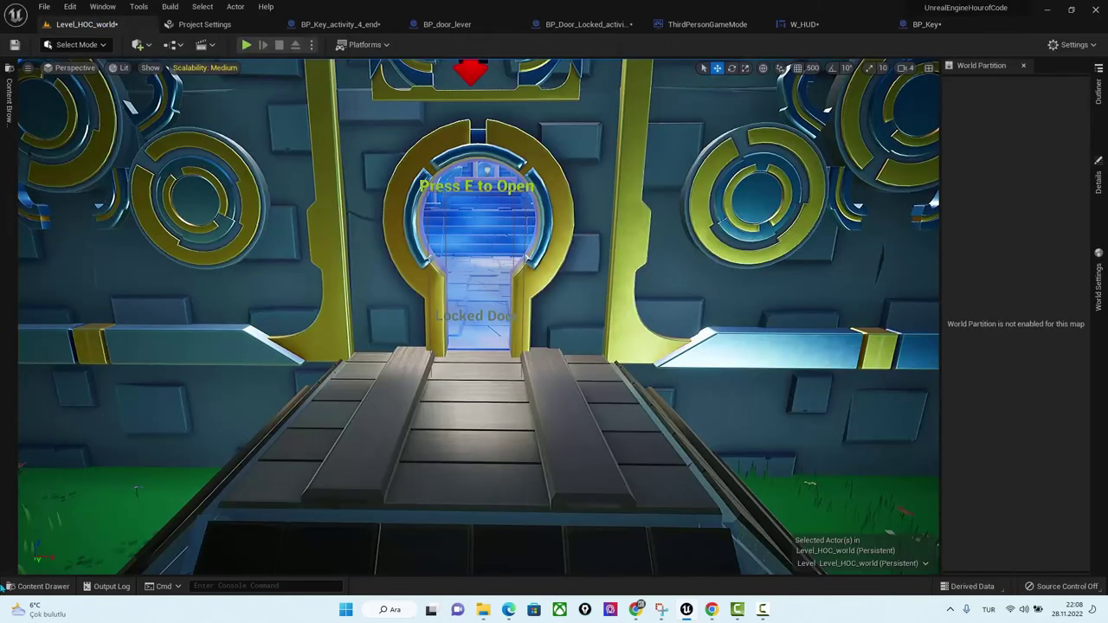
pyautogui.press('f')
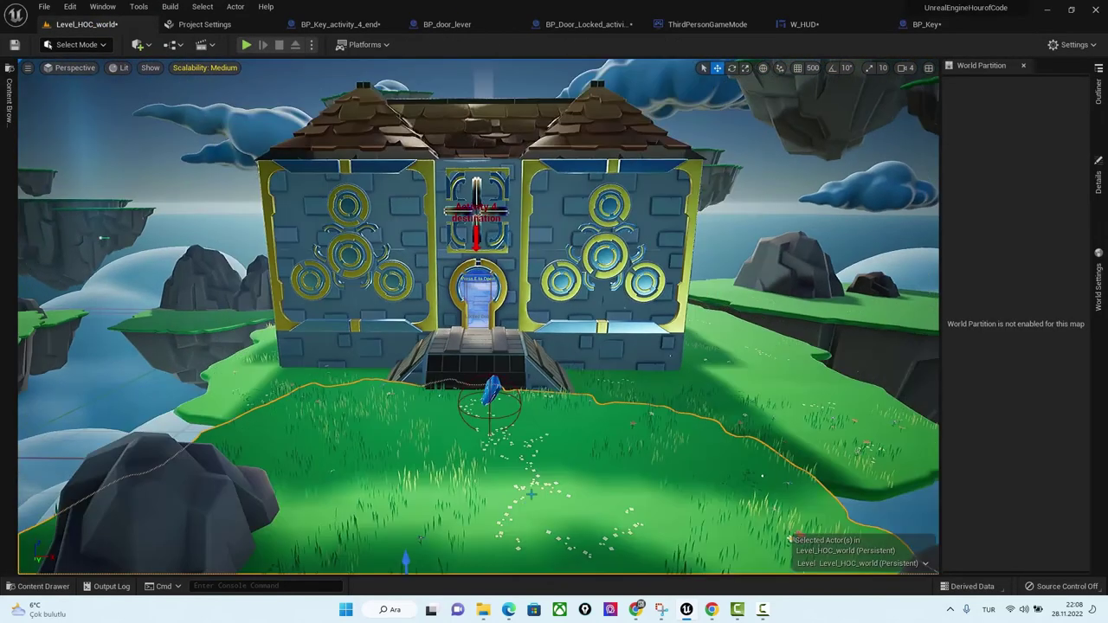
pyautogui.rightClick(526, 500)
pyautogui.click(567, 487)
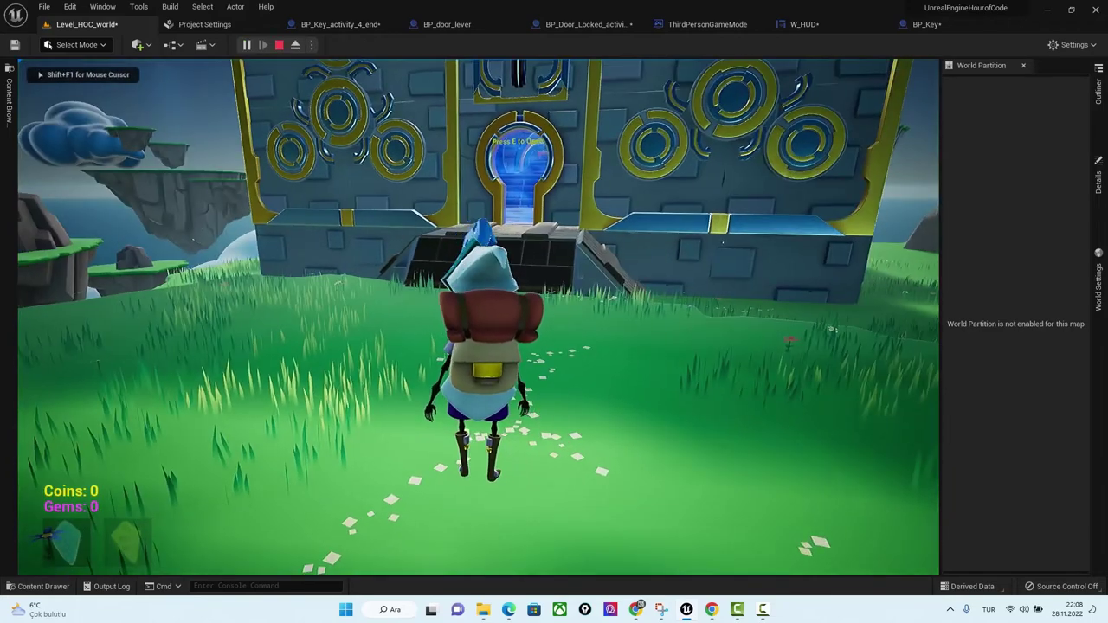
pyautogui.press('a')
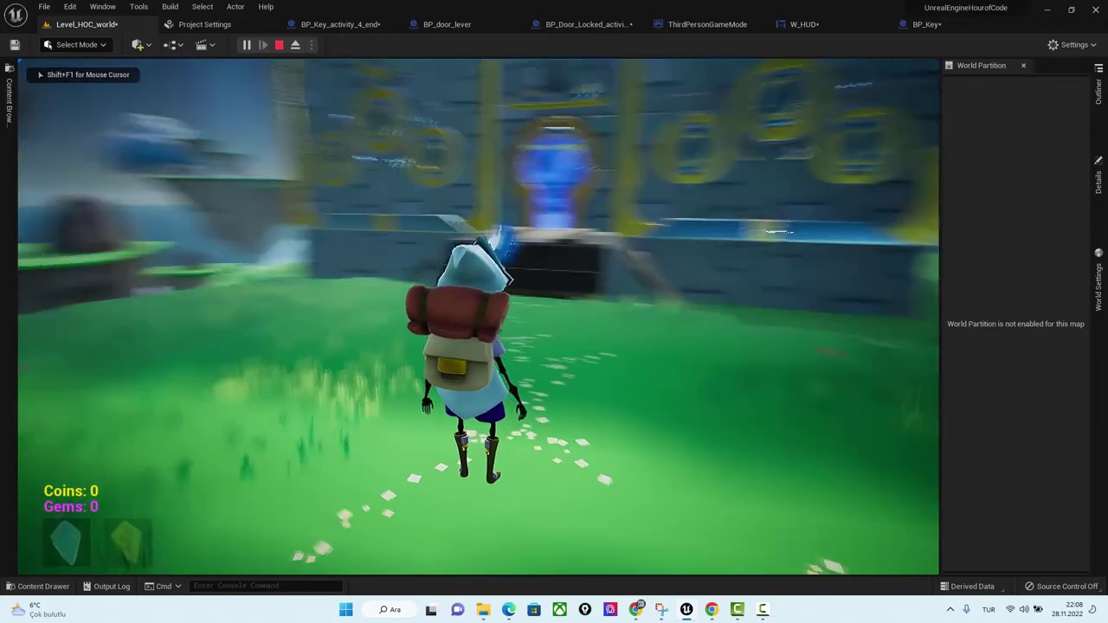
pyautogui.press('w')
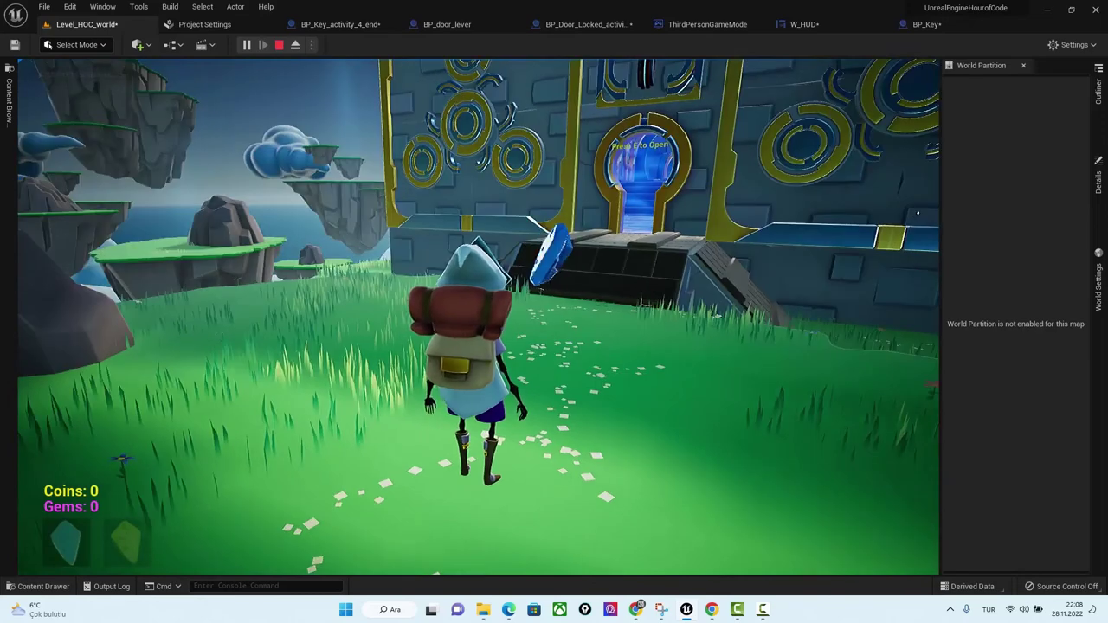
pyautogui.press('d')
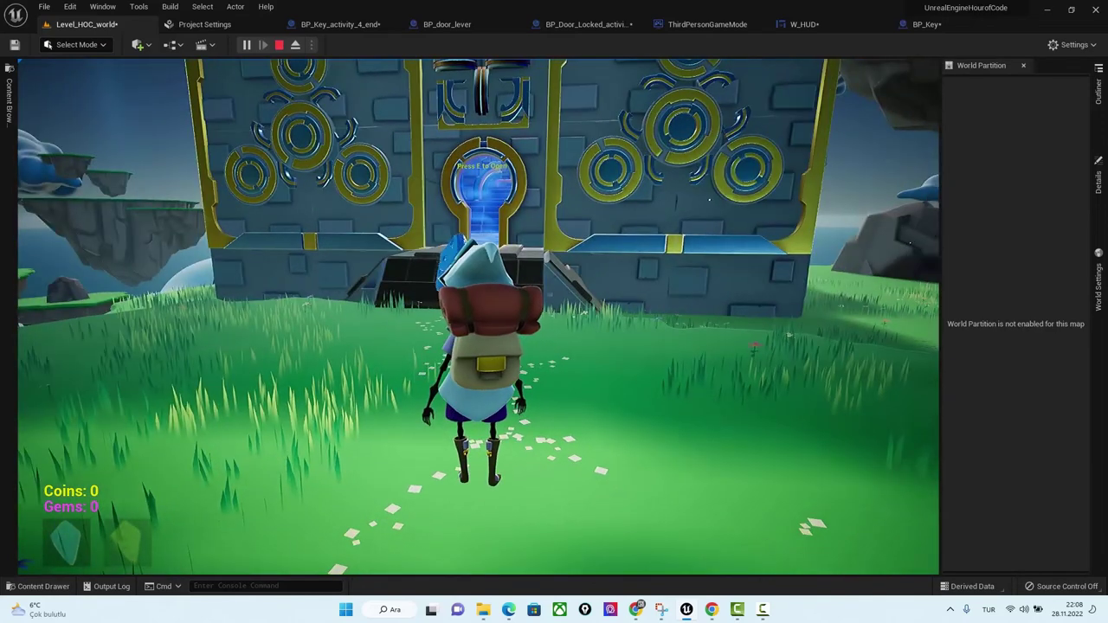
pyautogui.press('Escape')
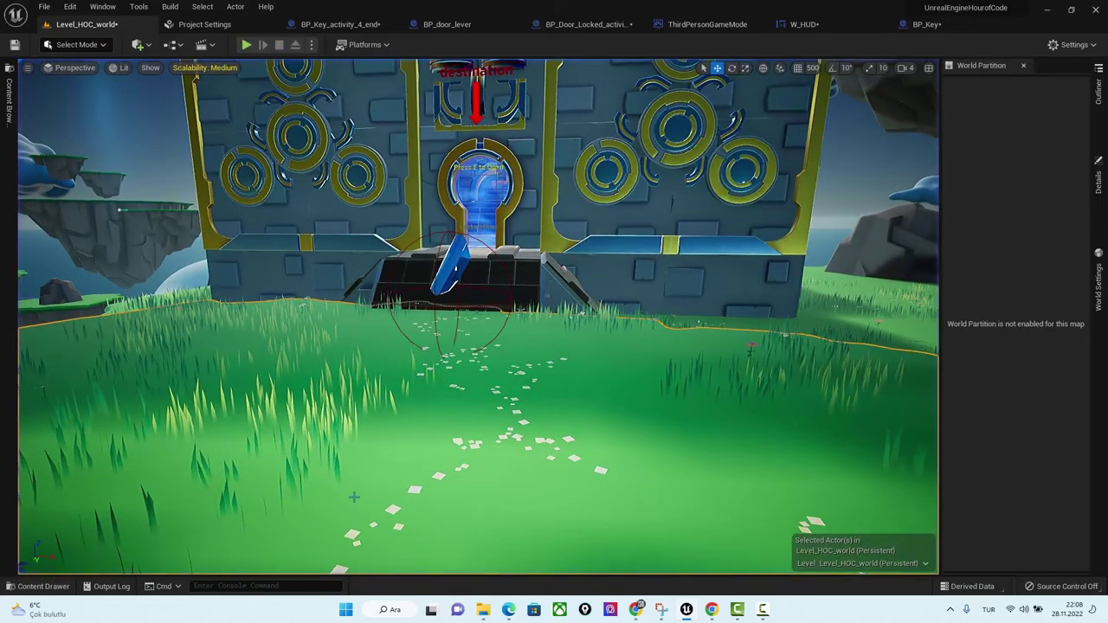
pyautogui.click(923, 24)
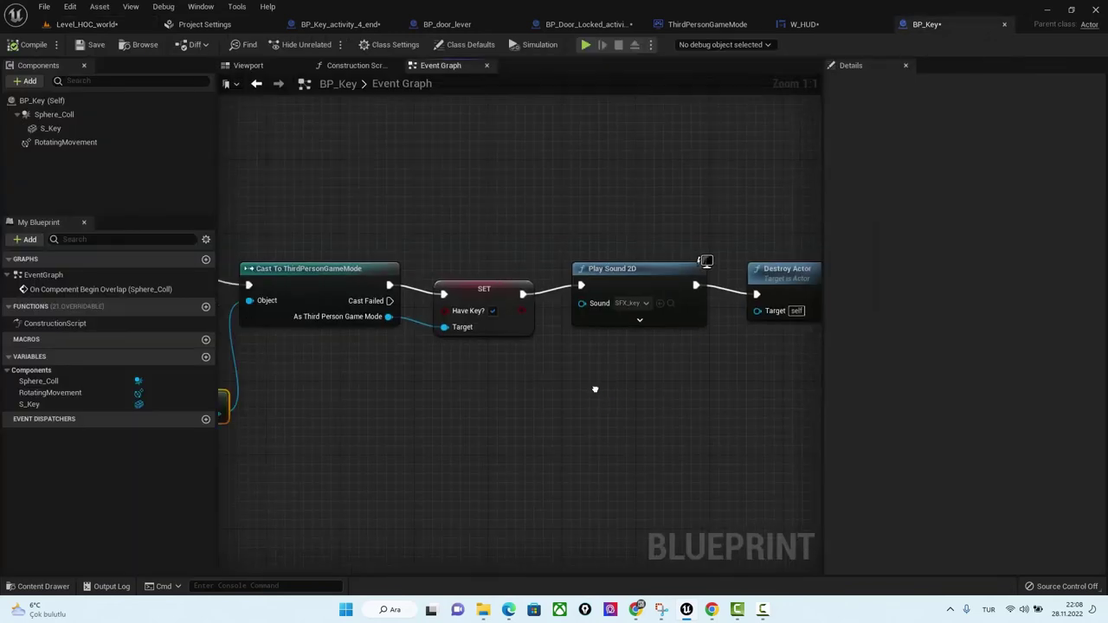
# Shift the SET, Play Sound 2D and Destroy Actor nodes to the right.
pyautogui.moveTo(754, 177); pyautogui.dragTo(346, 370)
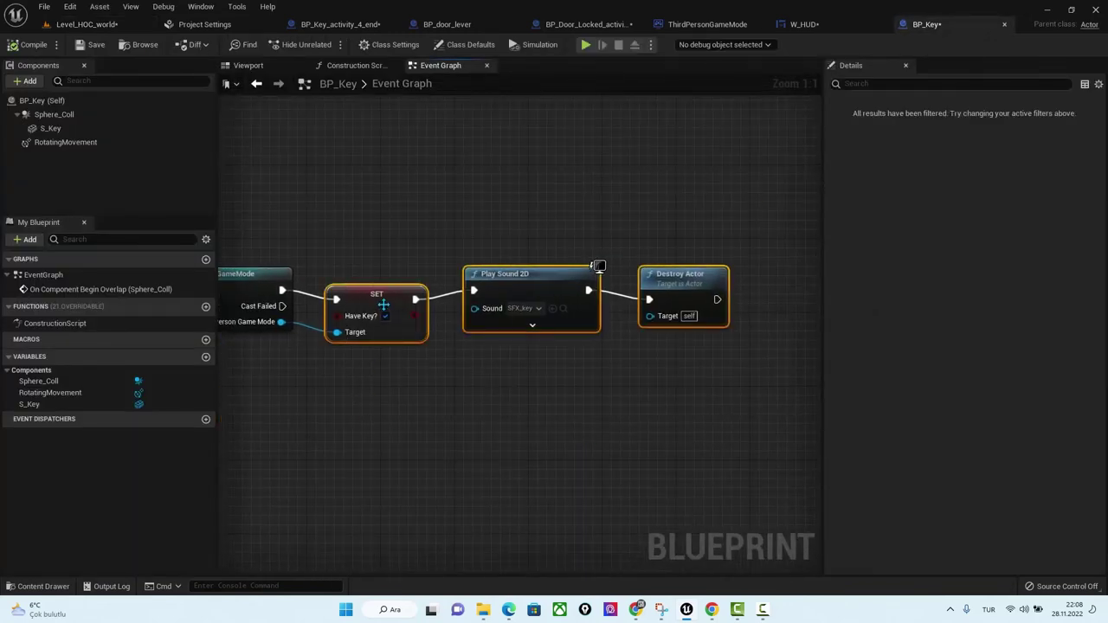
pyautogui.moveTo(386, 297); pyautogui.dragTo(625, 281)
pyautogui.moveTo(571, 415); pyautogui.dragTo(619, 420, button='right')
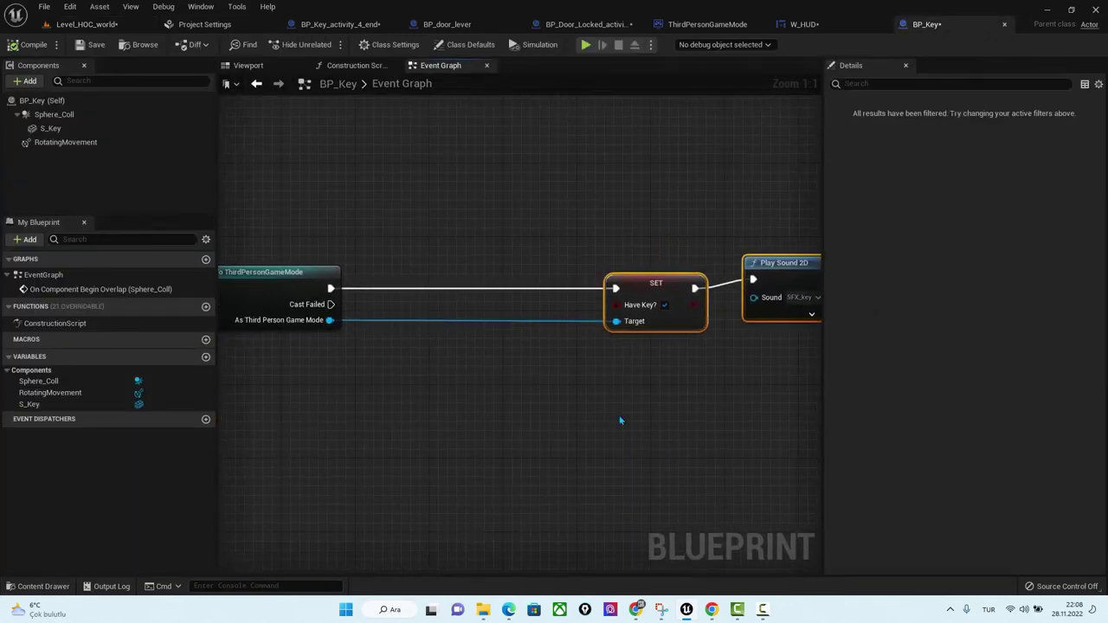
# Compare against the reference key, locked door, door lever and game mode blueprints.
pyautogui.click(368, 24)
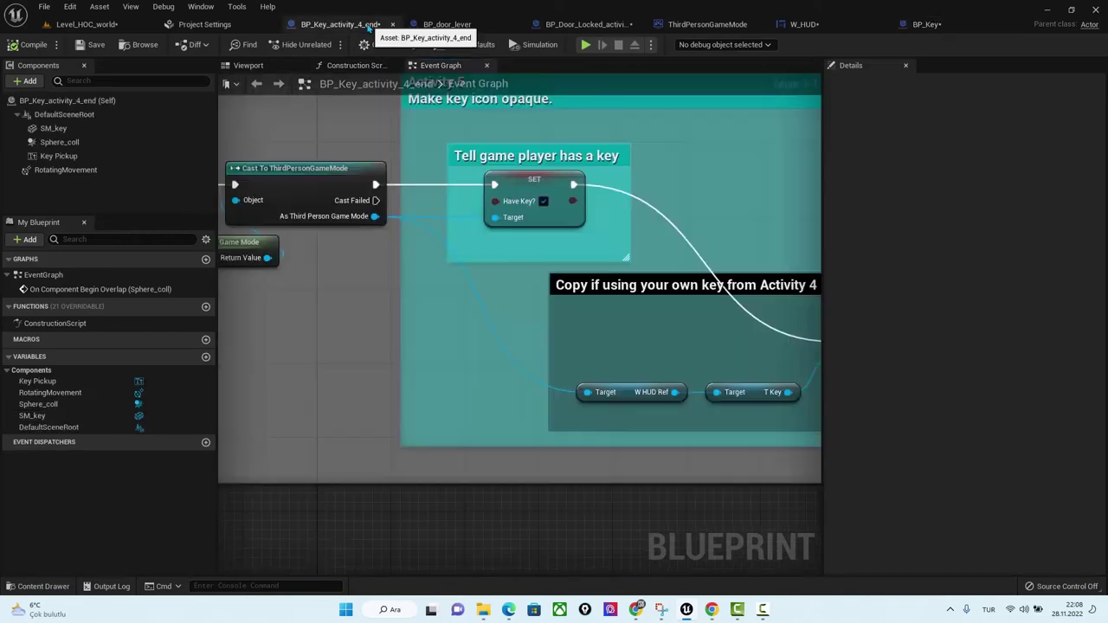
pyautogui.click(584, 24)
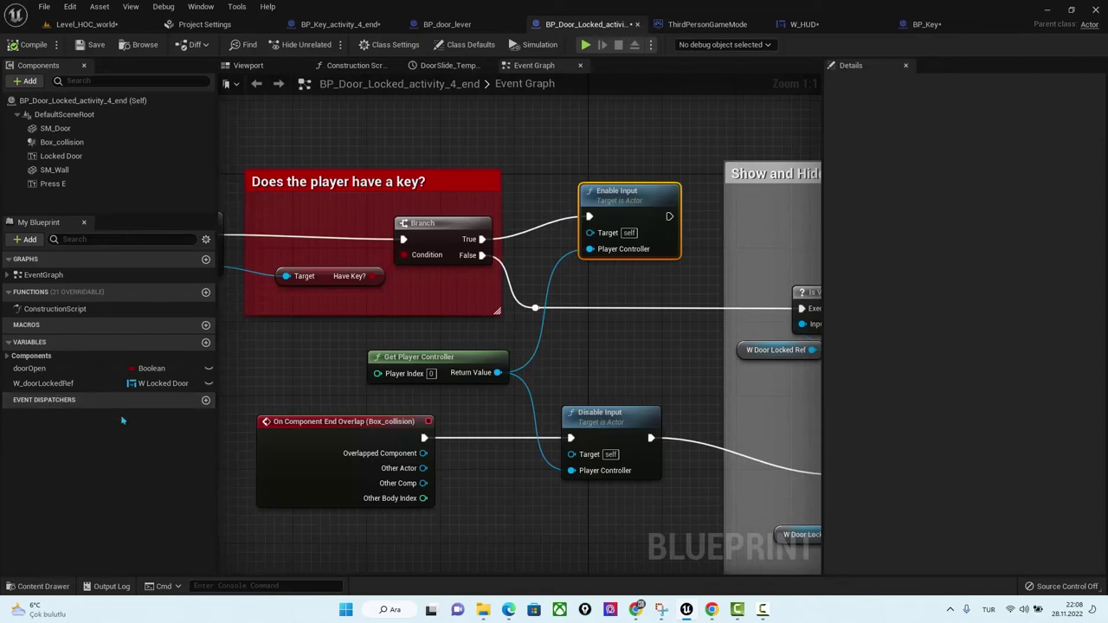
pyautogui.click(450, 25)
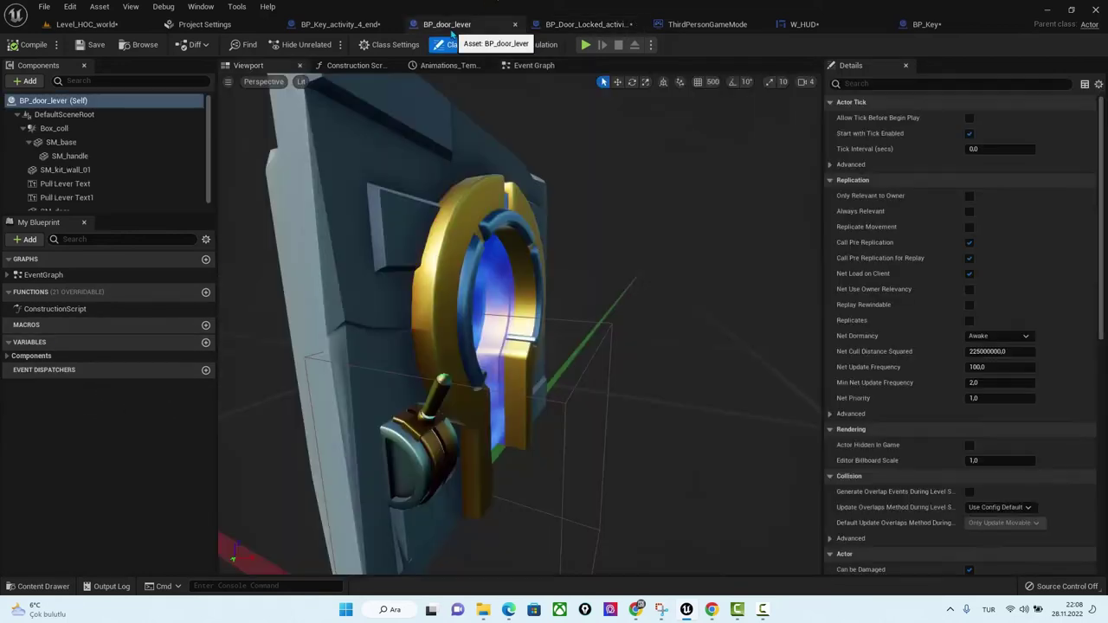
pyautogui.click(684, 24)
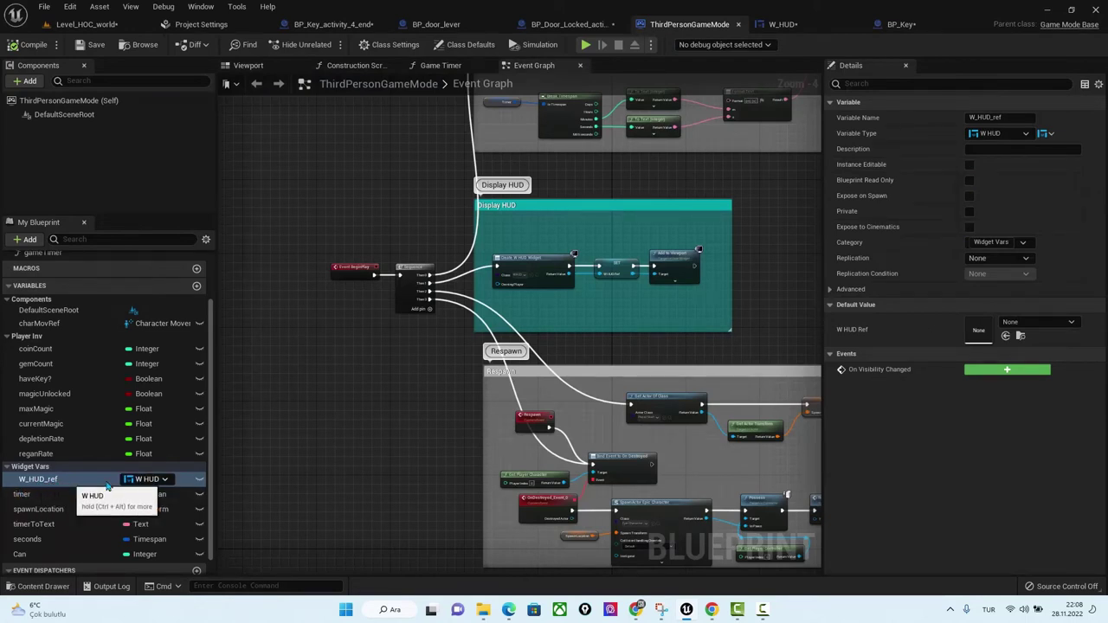
pyautogui.click(900, 24)
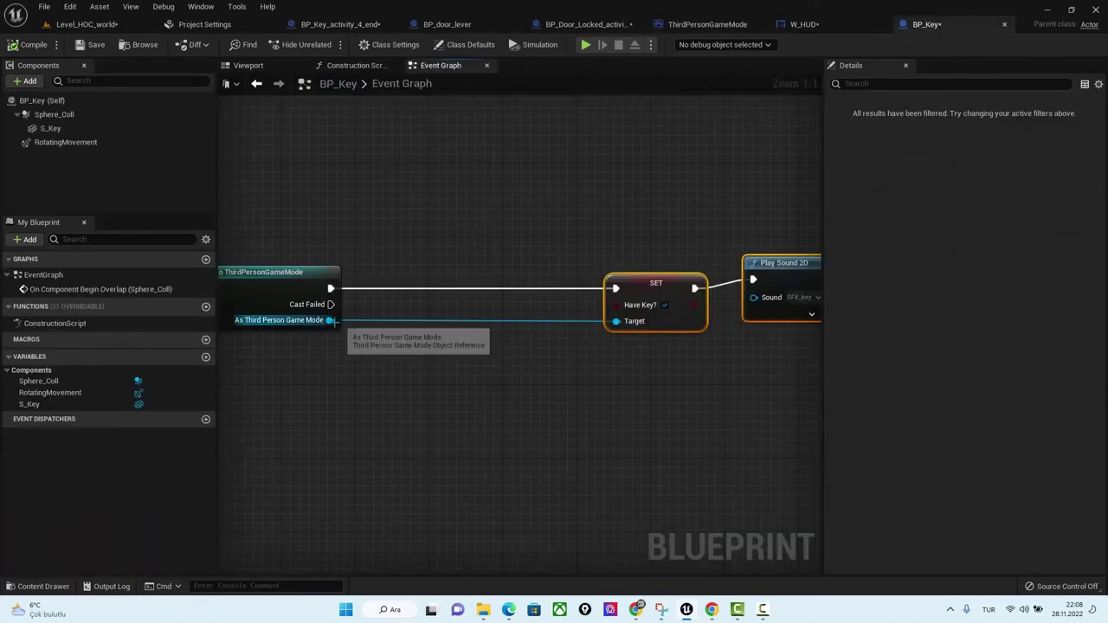
pyautogui.moveTo(330, 320); pyautogui.dragTo(404, 414)
pyautogui.write('w')
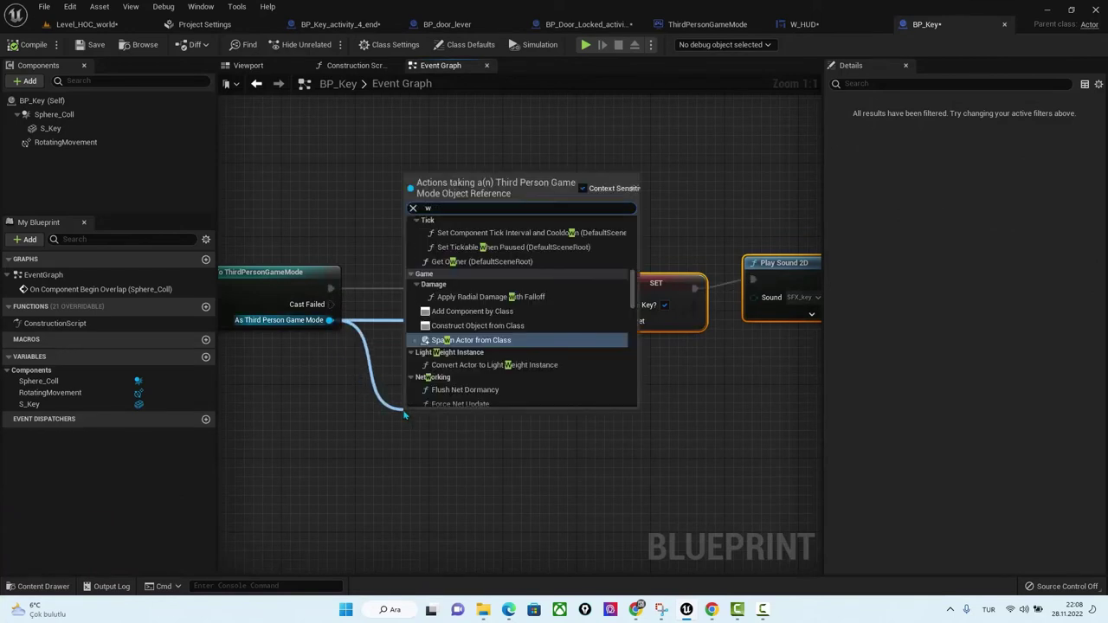
pyautogui.write('_hud')
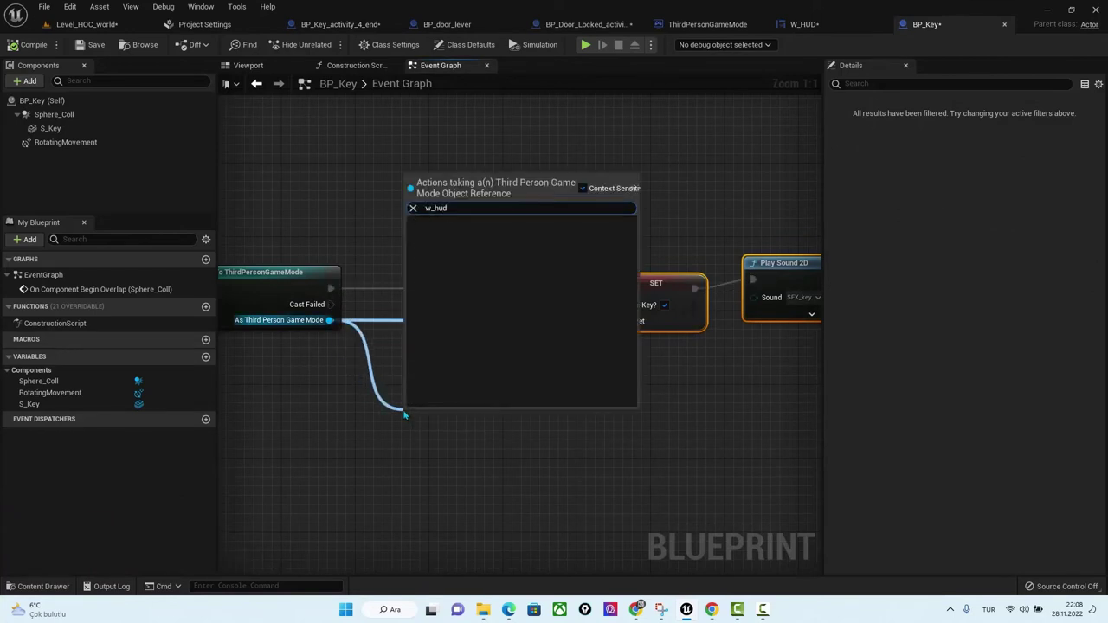
pyautogui.press('BackSpace')
pyautogui.press('BackSpace')
pyautogui.press('BackSpace')
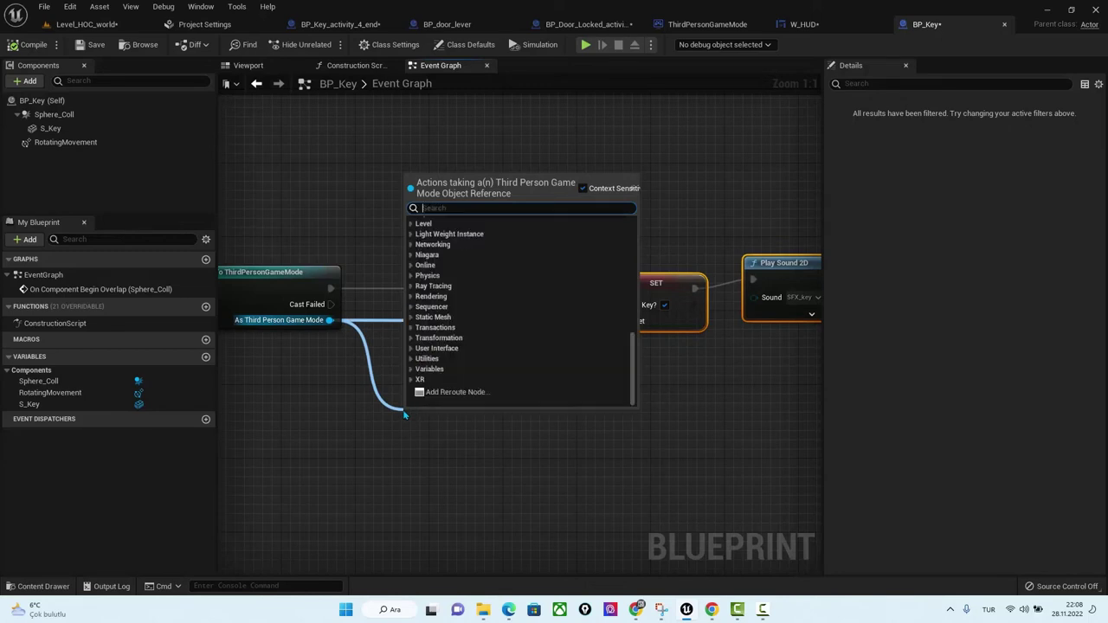
pyautogui.write('W')
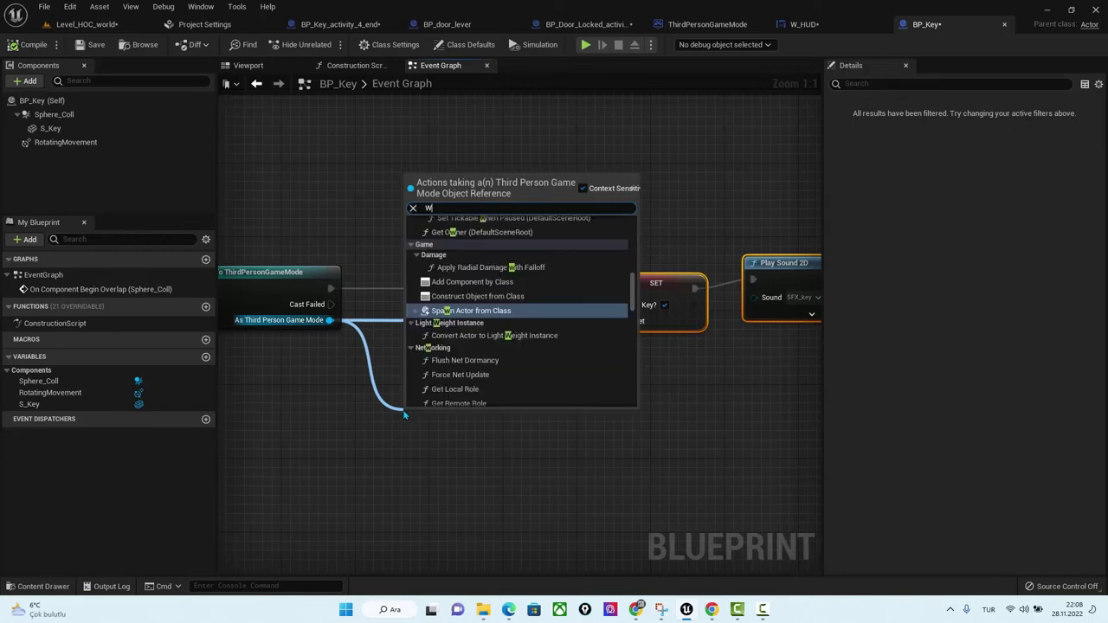
pyautogui.write('_hu')
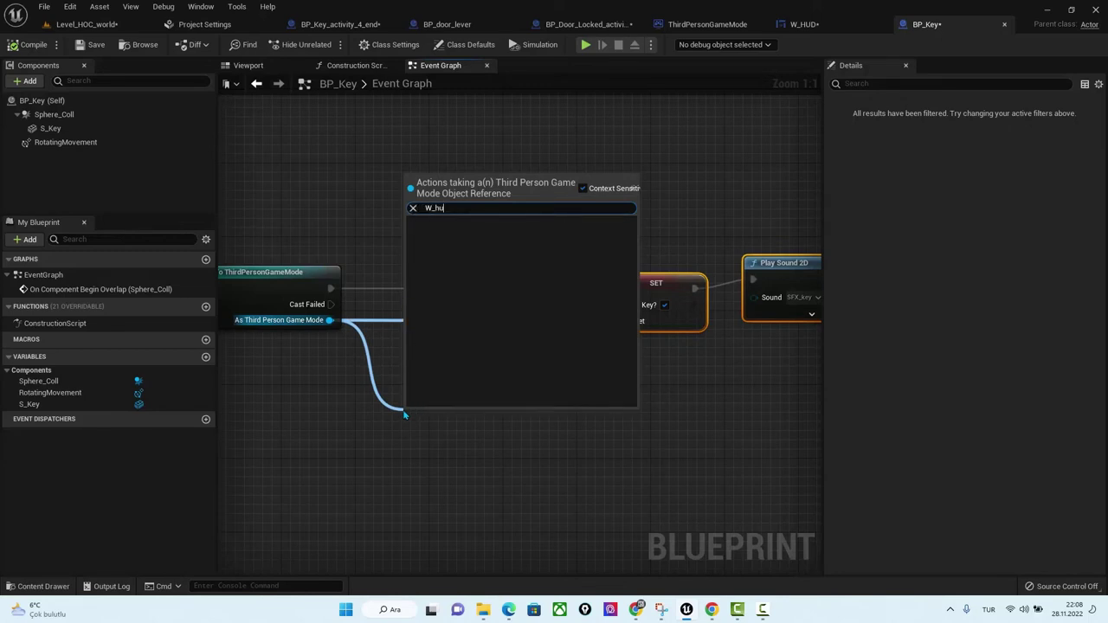
pyautogui.click(704, 406)
pyautogui.moveTo(626, 453); pyautogui.dragTo(563, 411, button='right')
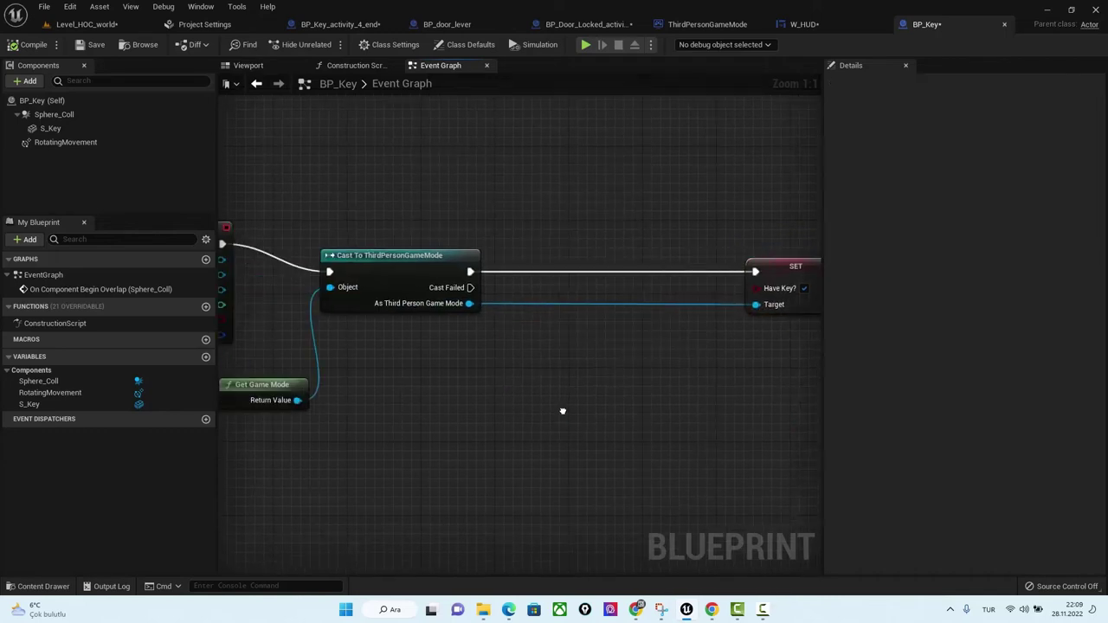
pyautogui.click(704, 25)
pyautogui.click(350, 25)
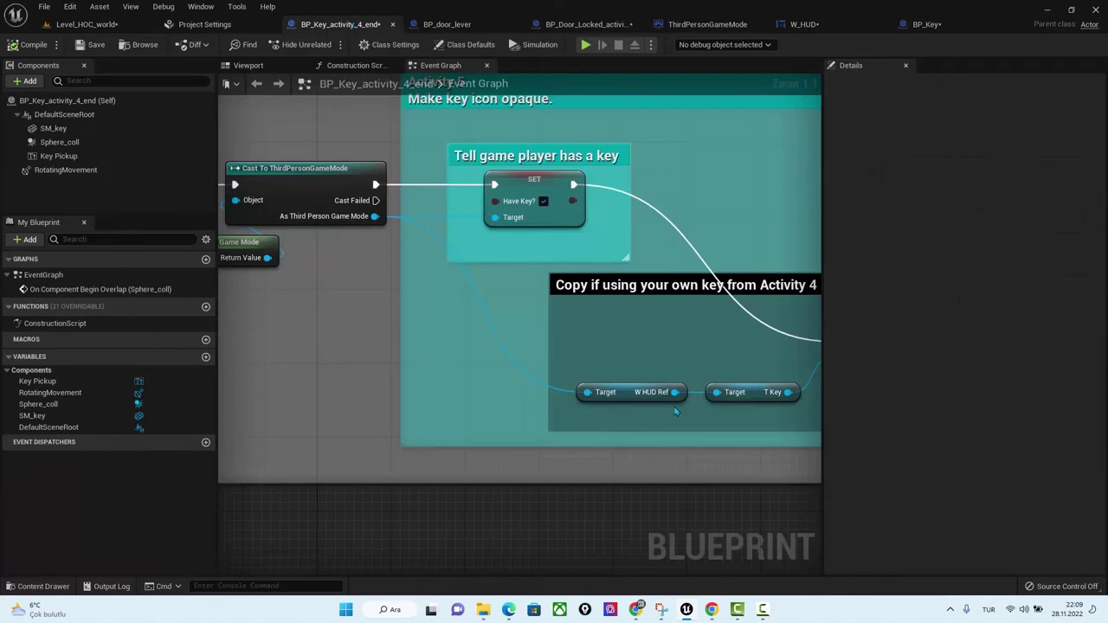
pyautogui.moveTo(705, 430); pyautogui.dragTo(563, 425, button='right')
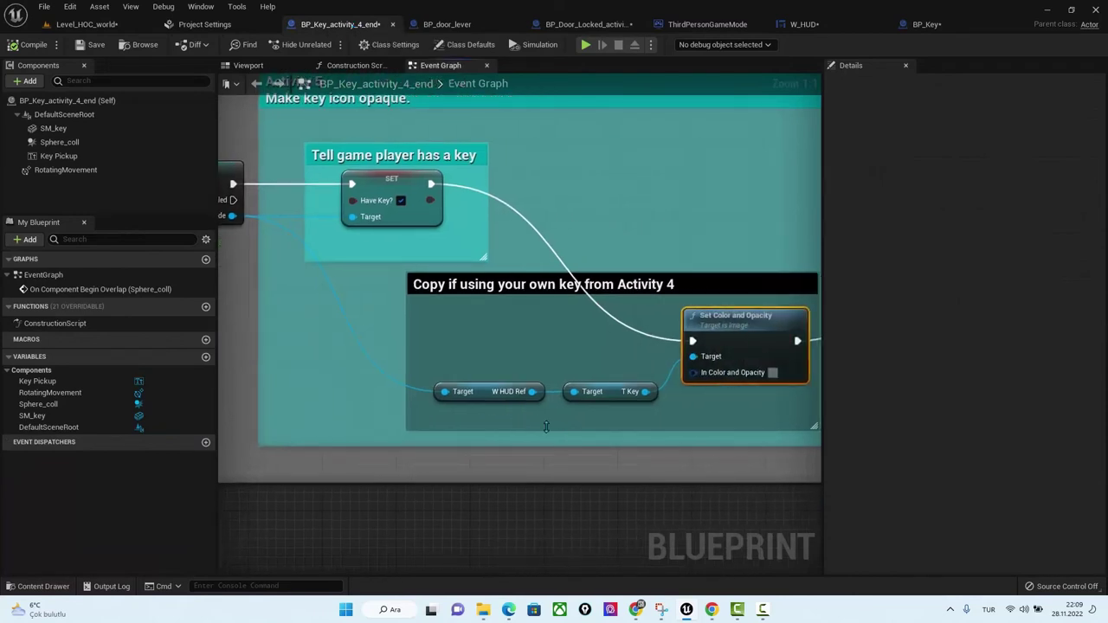
# Get W HUD Ref from the ThirdPersonGameMode cast in BP_Key.
pyautogui.click(916, 31)
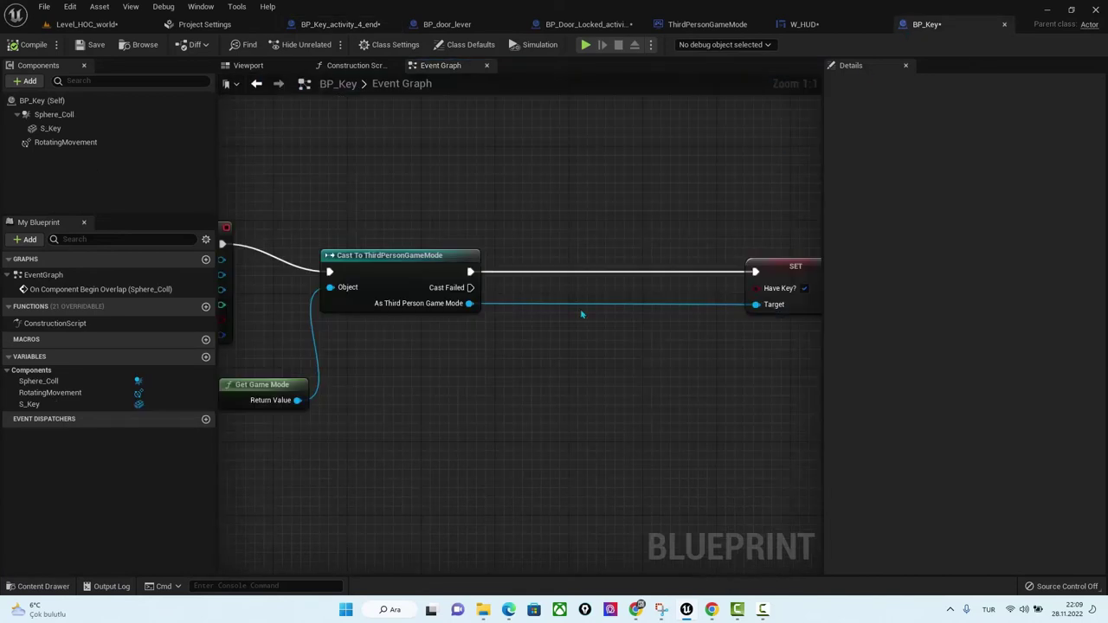
pyautogui.moveTo(468, 303); pyautogui.dragTo(514, 381)
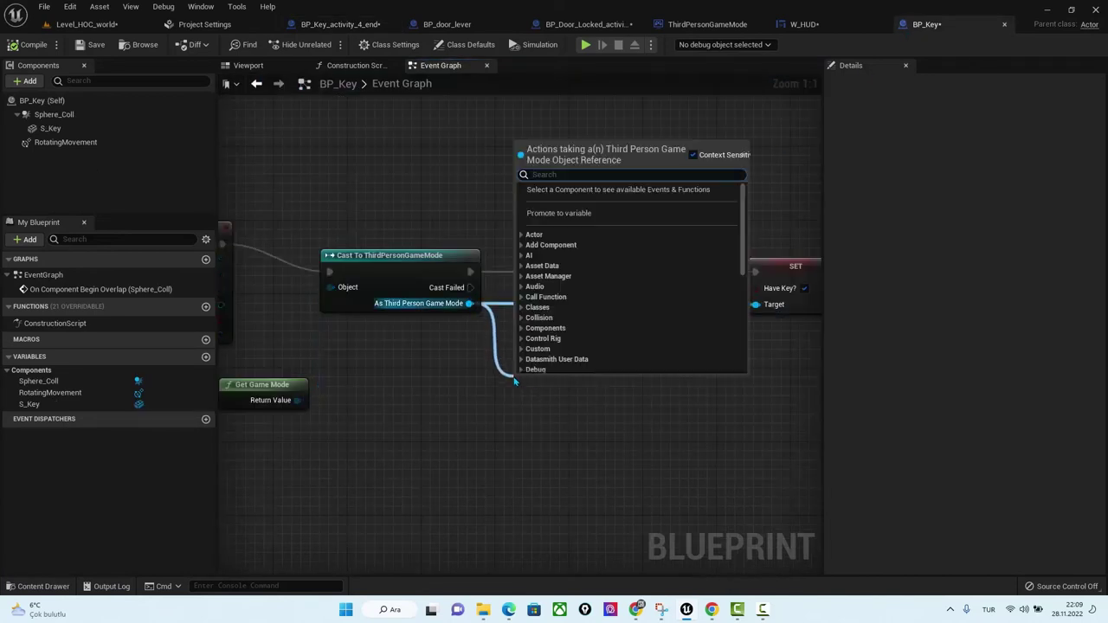
pyautogui.write('hu')
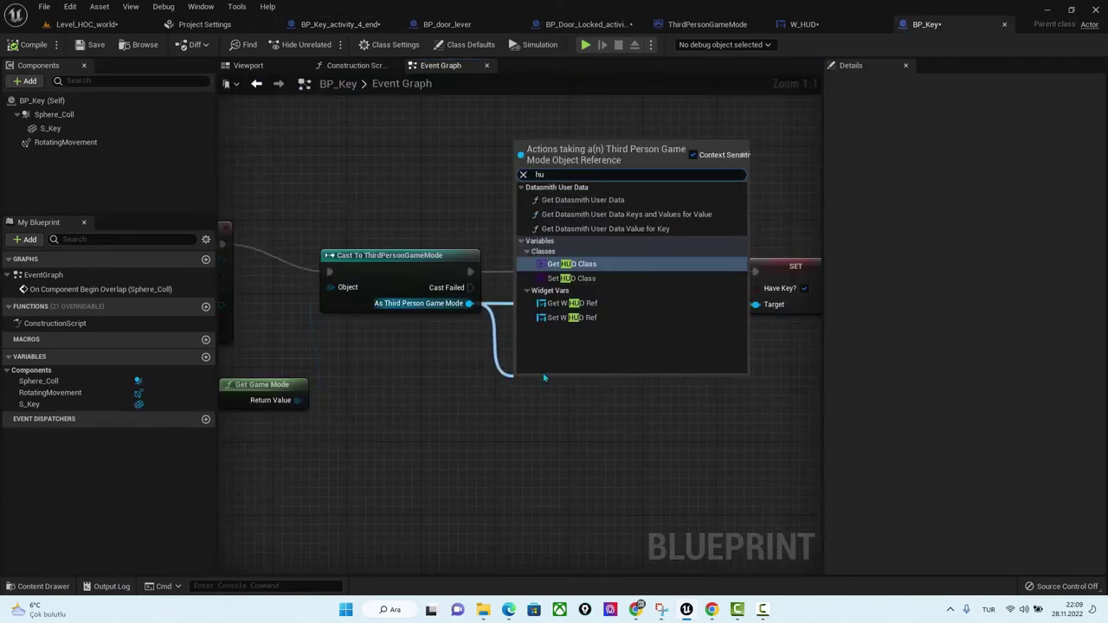
pyautogui.click(567, 303)
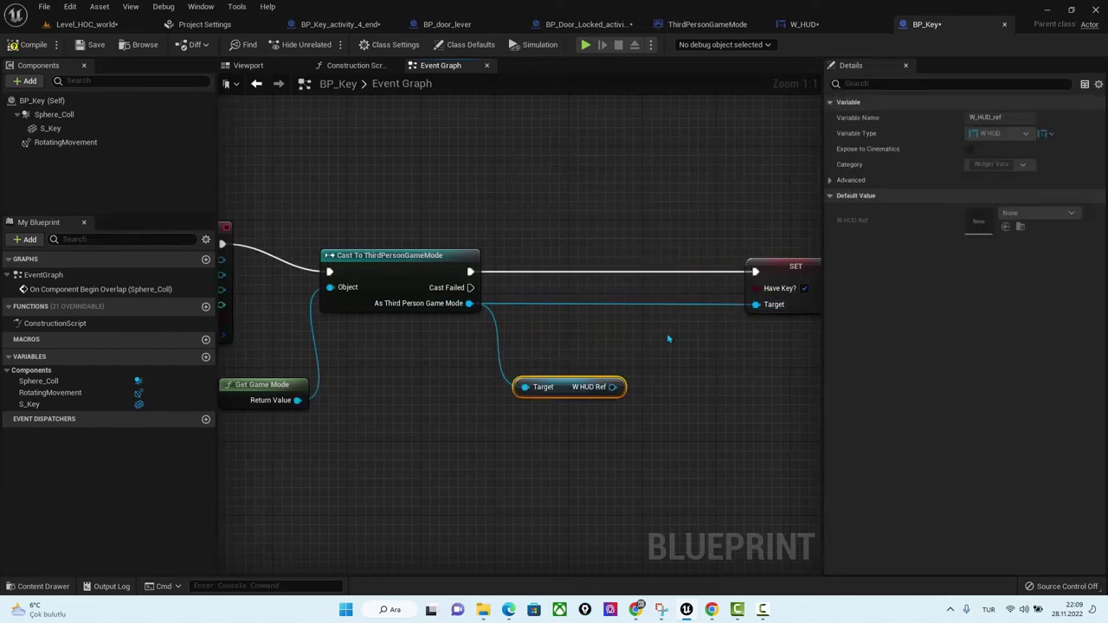
# Add a Set Color and Opacity node targeting W HUD Ref.
pyautogui.moveTo(667, 338); pyautogui.dragTo(503, 323, button='right')
pyautogui.moveTo(419, 360)
pyautogui.mouseDown()
pyautogui.moveTo(466, 378)
pyautogui.moveTo(438, 360)
pyautogui.moveTo(570, 374)
pyautogui.mouseUp()
pyautogui.write('co')
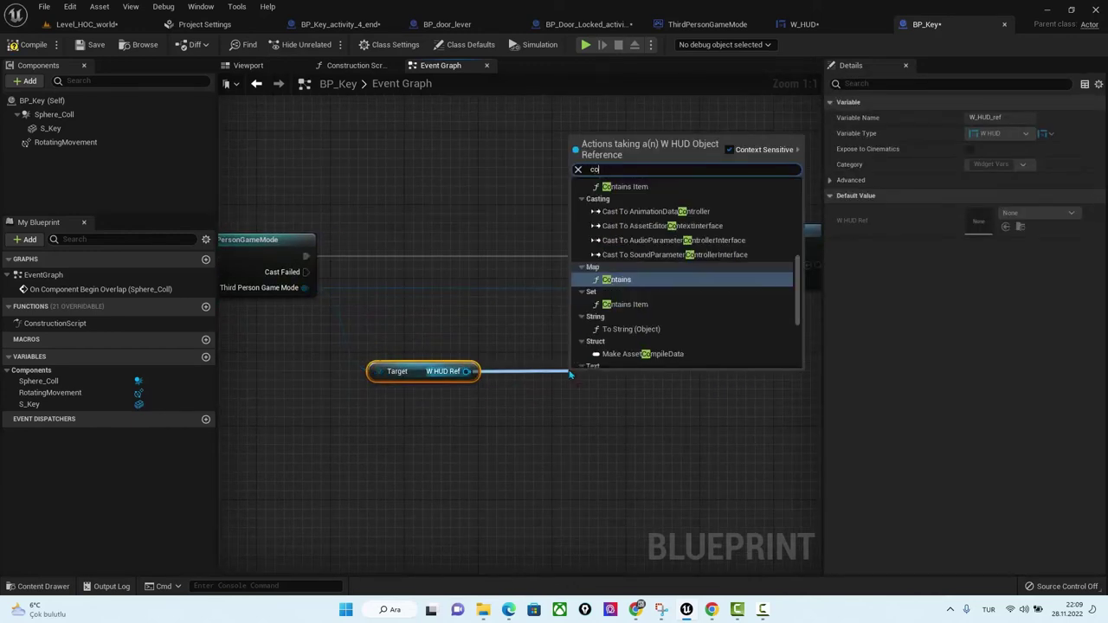
pyautogui.write('l')
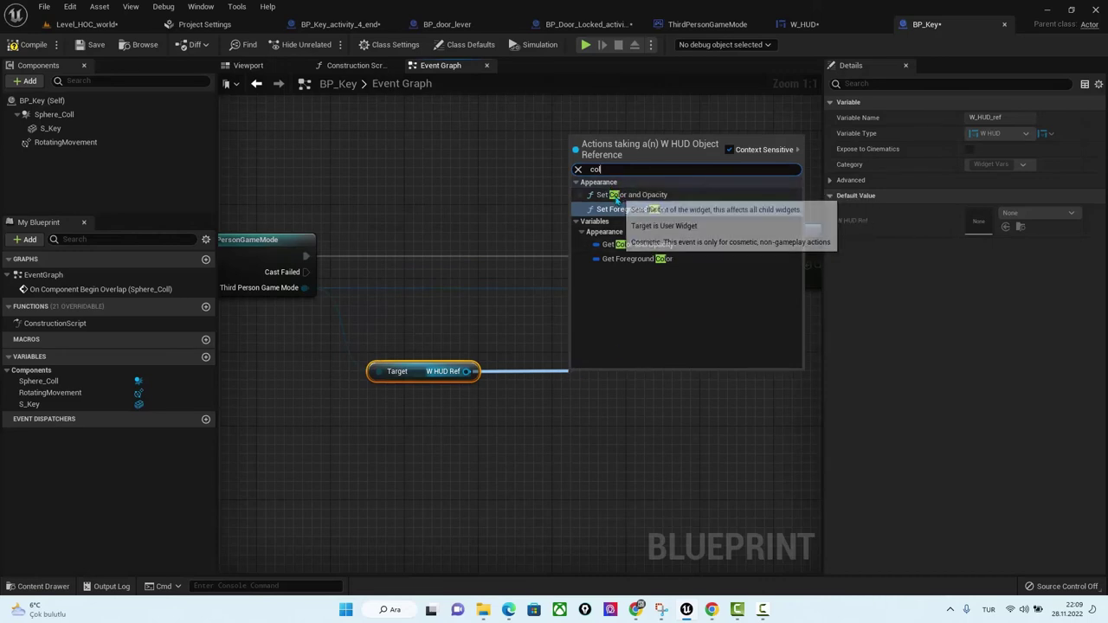
pyautogui.click(616, 196)
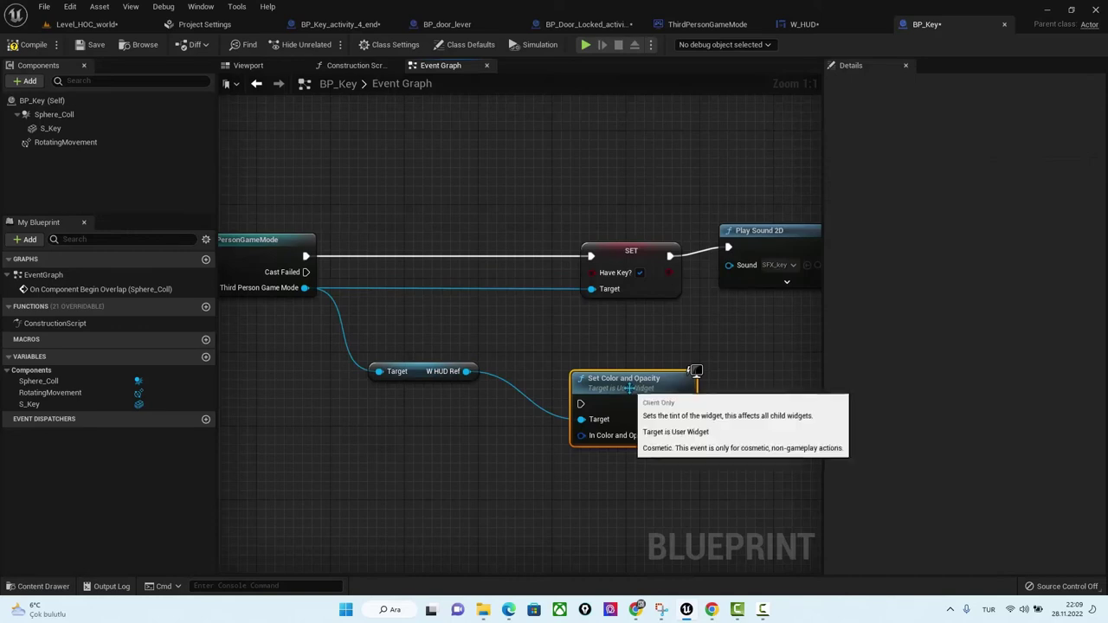
pyautogui.moveTo(629, 389); pyautogui.dragTo(609, 361)
# Wire execution from the Have Key? SET through Set Color and Opacity into Play Sound 2D.
pyautogui.moveTo(309, 257); pyautogui.dragTo(563, 376)
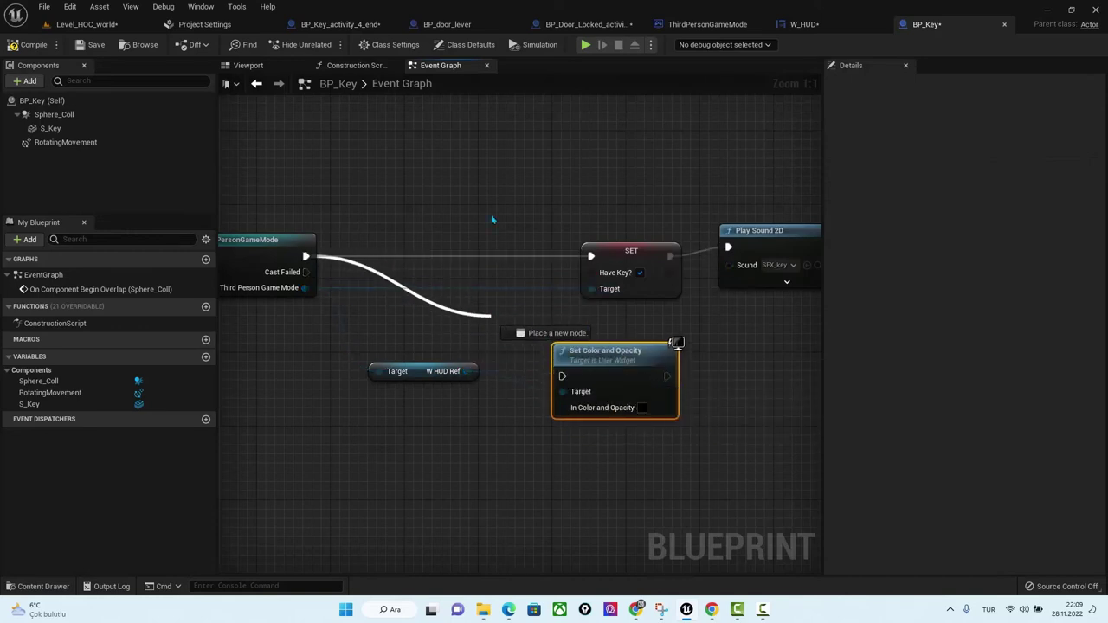
pyautogui.moveTo(486, 332); pyautogui.dragTo(489, 315)
pyautogui.press('Escape')
pyautogui.moveTo(648, 254)
pyautogui.mouseDown()
pyautogui.moveTo(462, 245)
pyautogui.moveTo(455, 256)
pyautogui.moveTo(565, 378)
pyautogui.mouseUp()
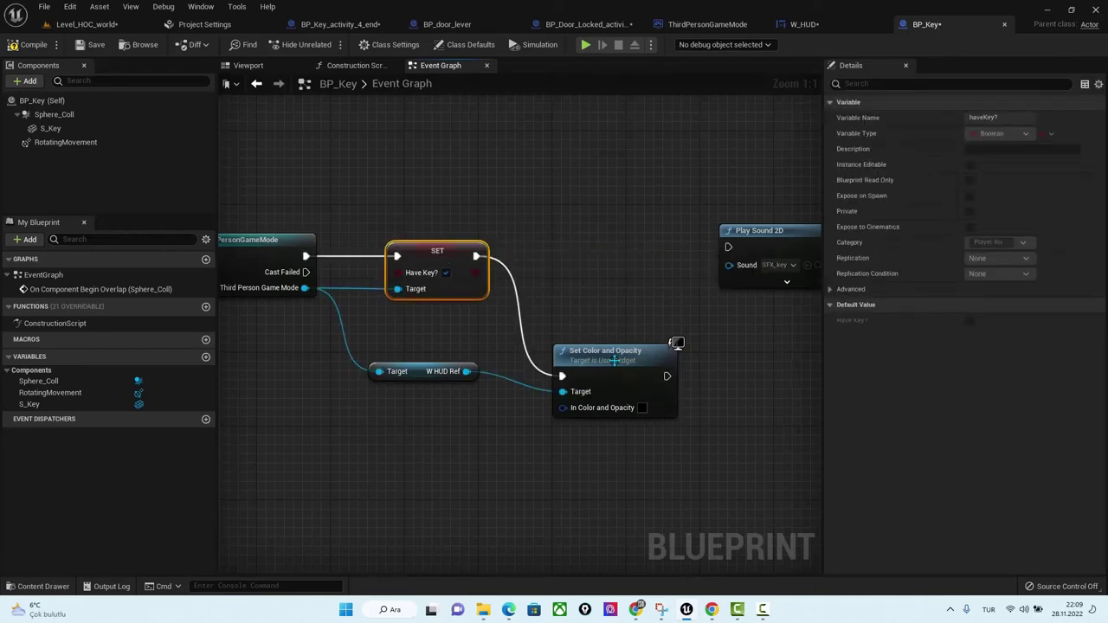
pyautogui.moveTo(672, 378)
pyautogui.mouseDown()
pyautogui.moveTo(653, 322)
pyautogui.moveTo(728, 248)
pyautogui.mouseUp()
pyautogui.moveTo(616, 299); pyautogui.dragTo(616, 271)
# Leave Set Color and Opacity's default colour, then play-test running toward the temple door.
pyautogui.click(623, 325)
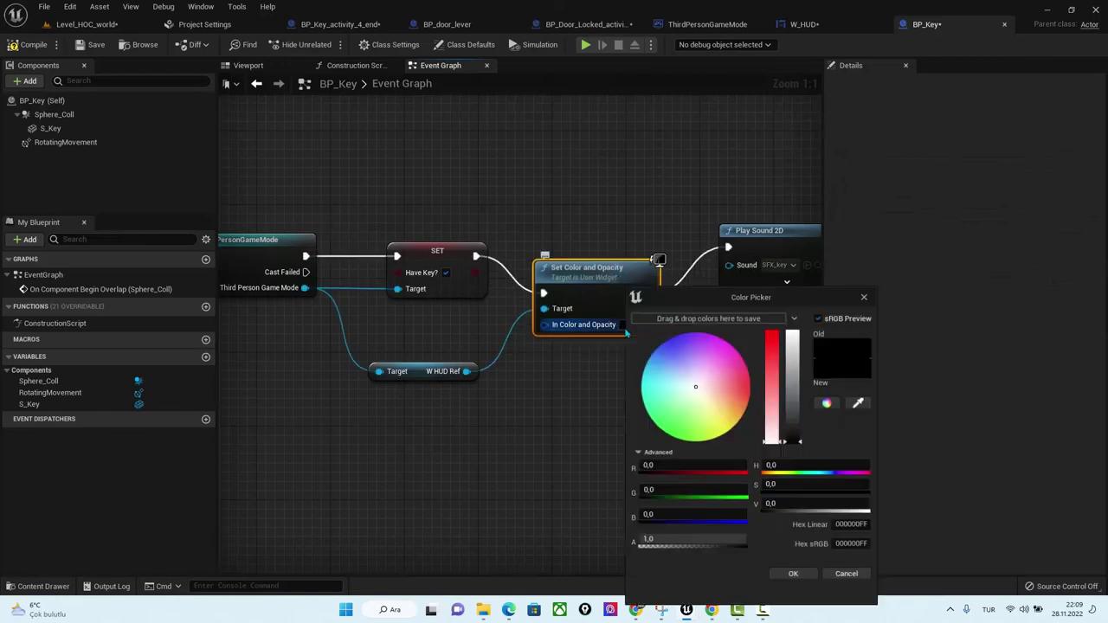
pyautogui.click(789, 577)
pyautogui.click(82, 24)
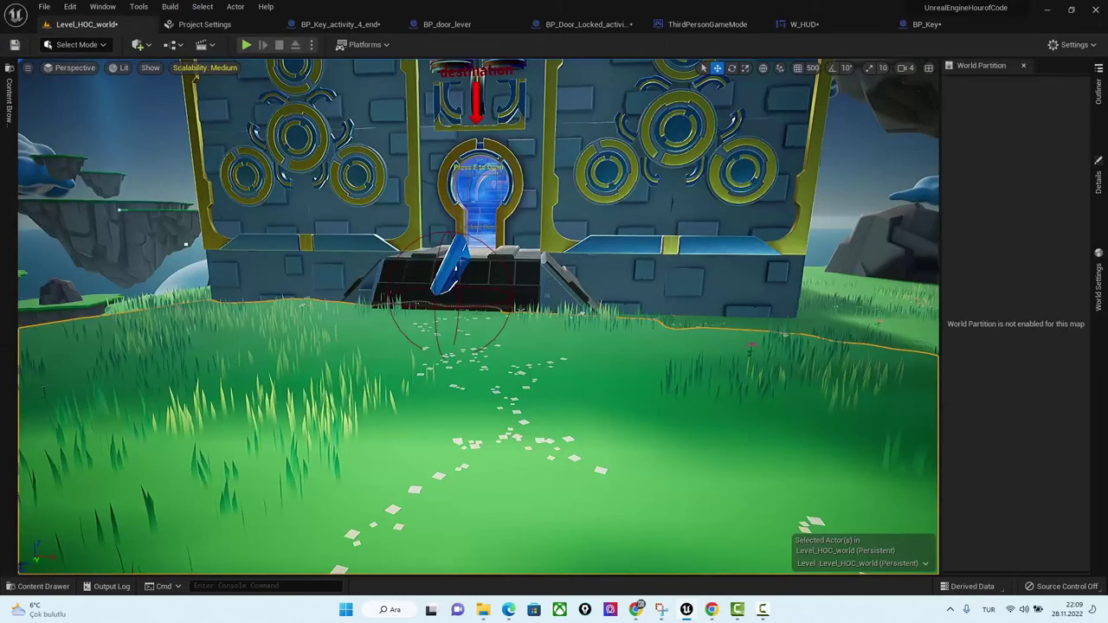
pyautogui.scroll(-3, 488, 149)
pyautogui.rightClick(488, 149)
pyautogui.click(502, 443)
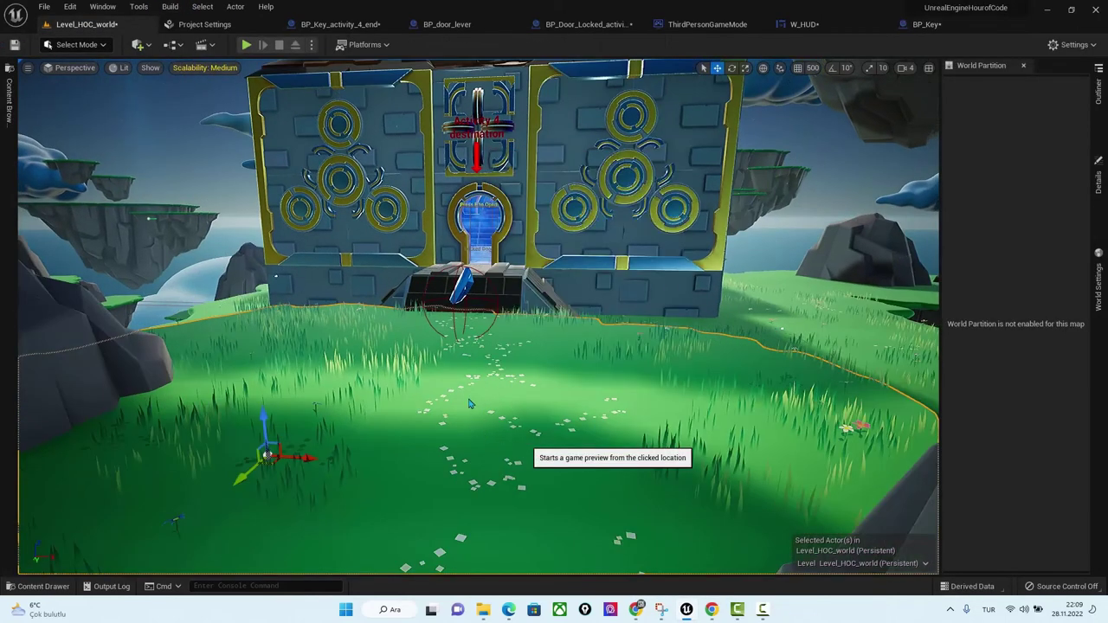
pyautogui.press('w')
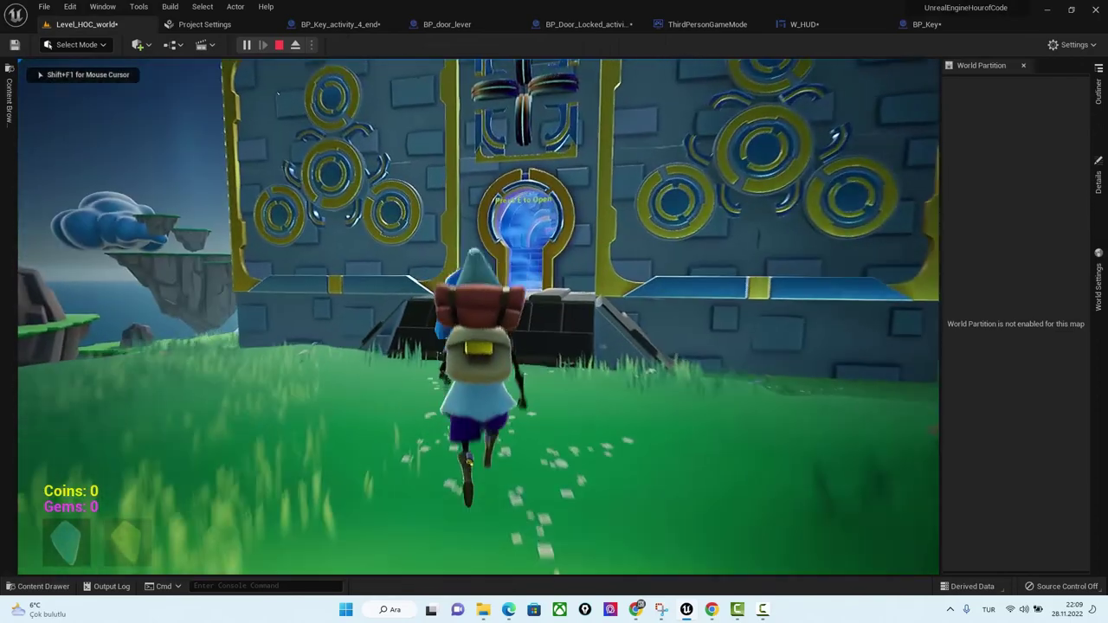
pyautogui.press('s')
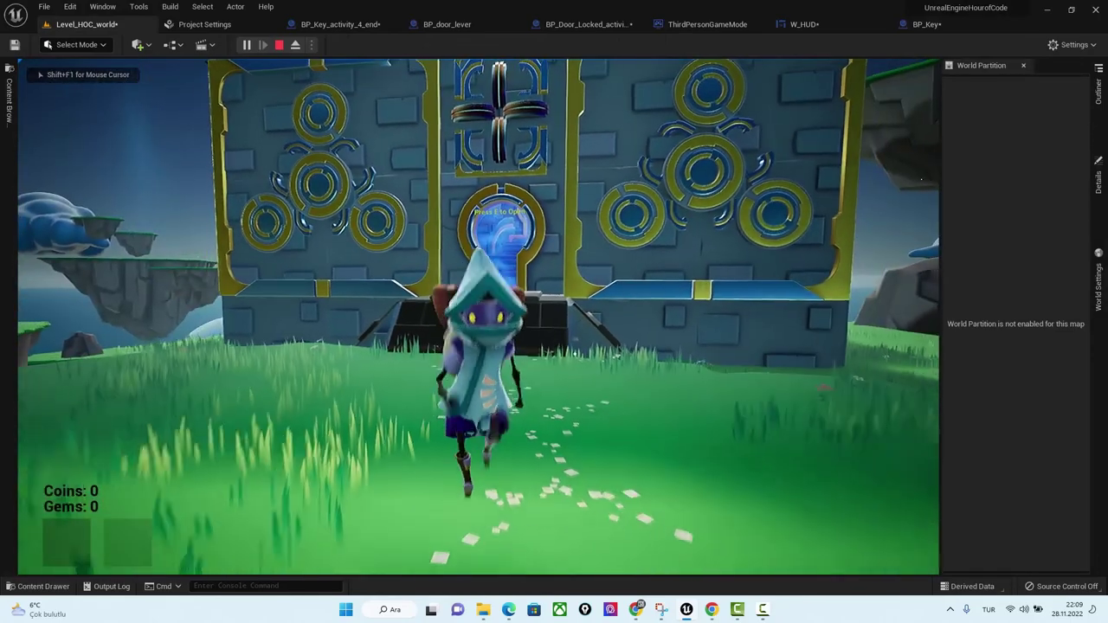
pyautogui.press('Escape')
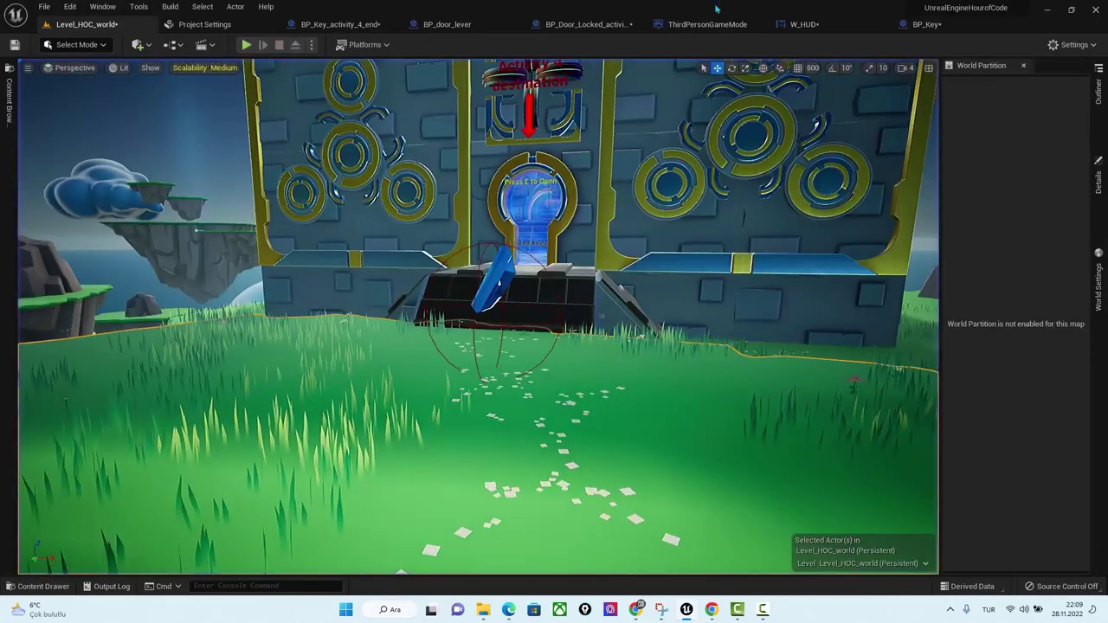
# Set the In Color and Opacity value to fully opaque white.
pyautogui.click(801, 24)
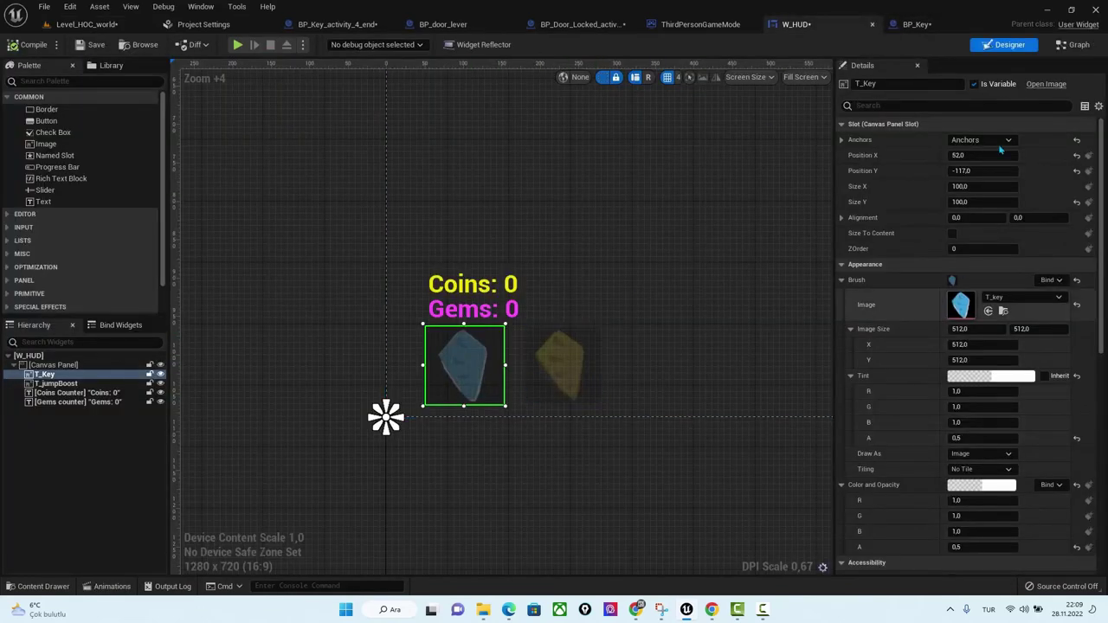
pyautogui.click(918, 24)
pyautogui.click(623, 325)
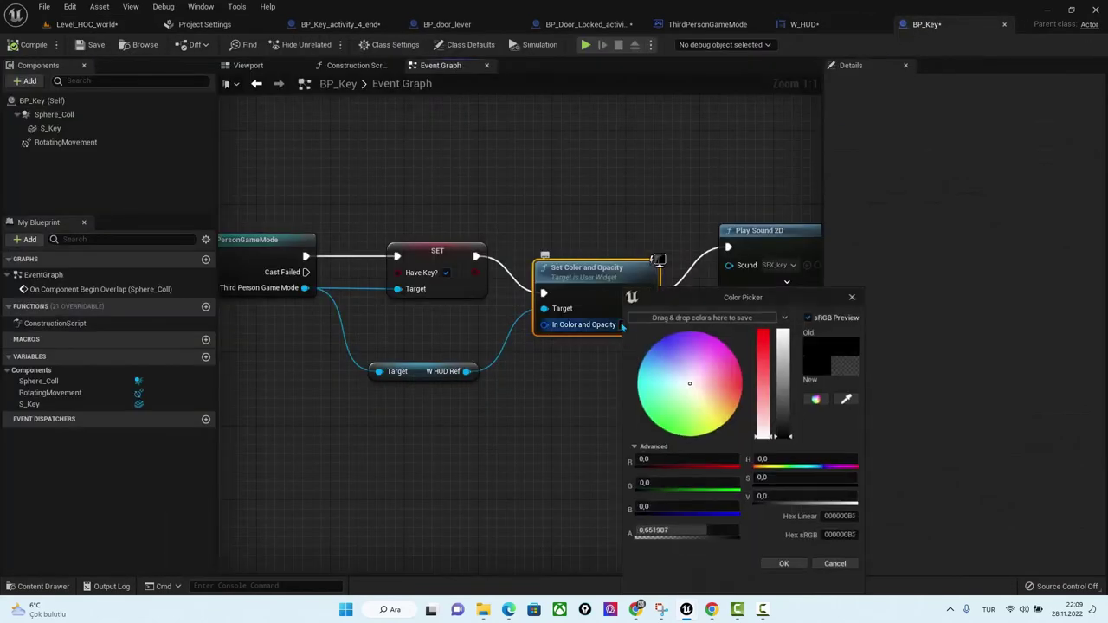
pyautogui.moveTo(788, 369); pyautogui.dragTo(789, 334)
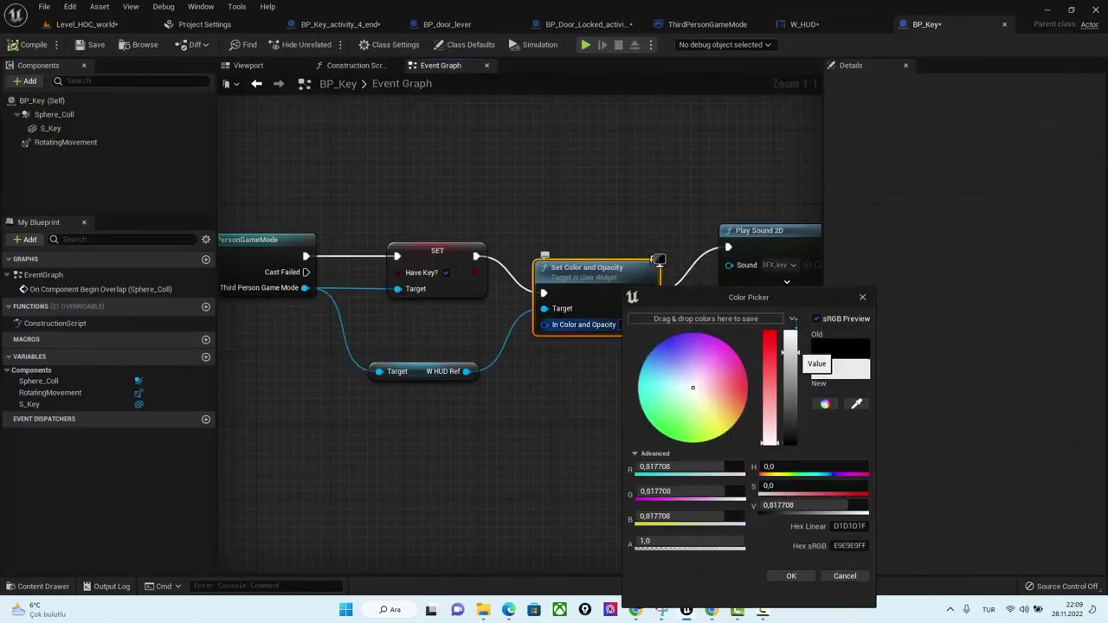
pyautogui.click(791, 576)
# Play-test again from in front of the temple door, then stop.
pyautogui.click(84, 24)
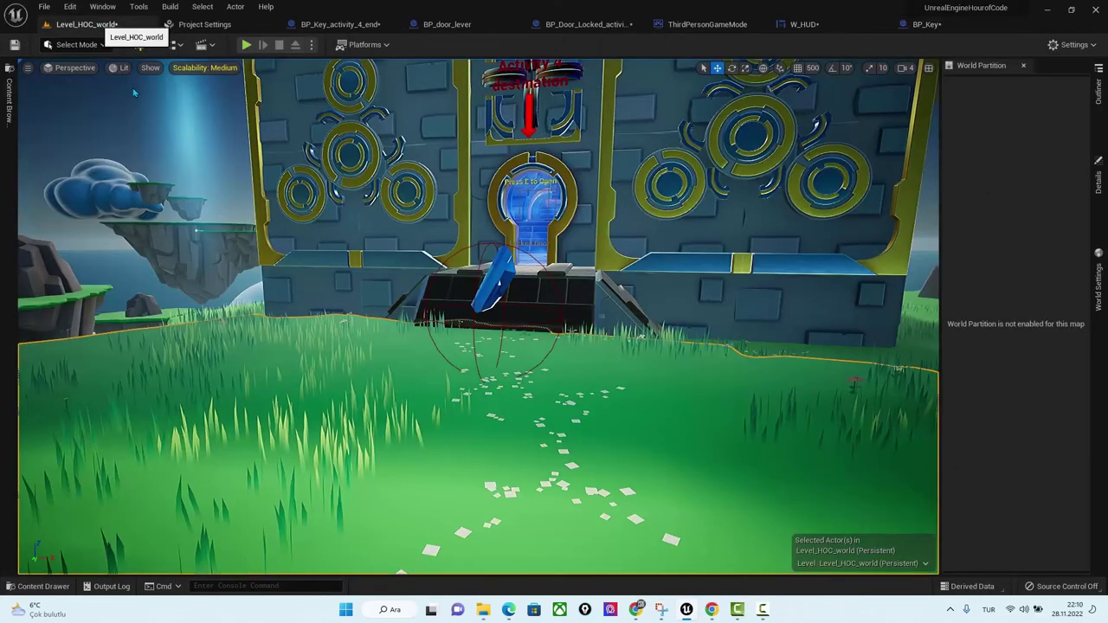
pyautogui.rightClick(480, 137)
pyautogui.click(536, 420)
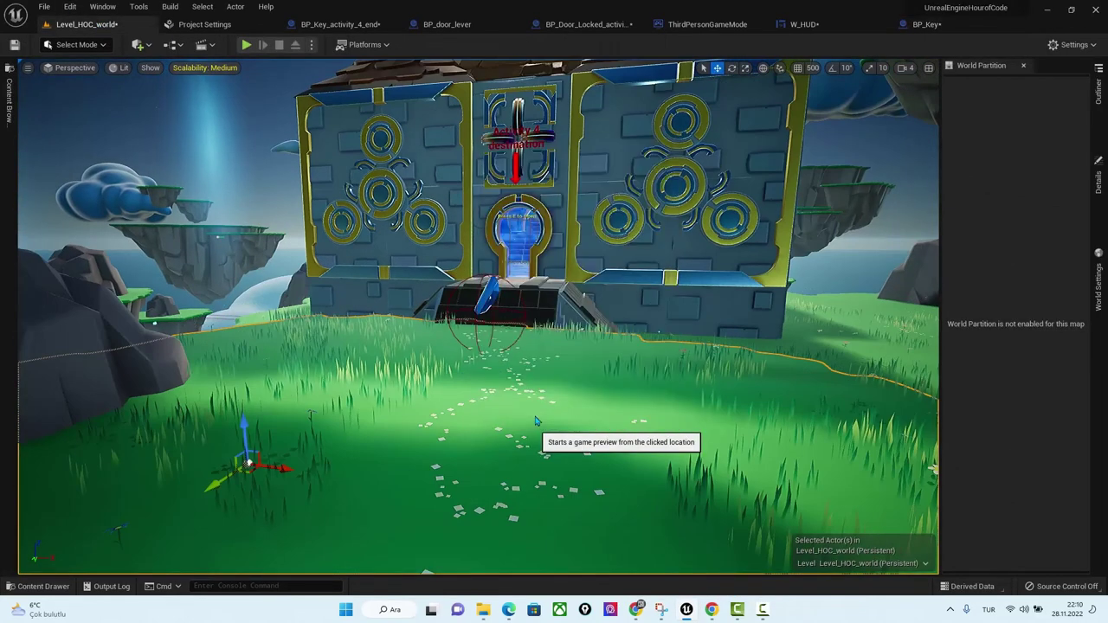
pyautogui.press('w')
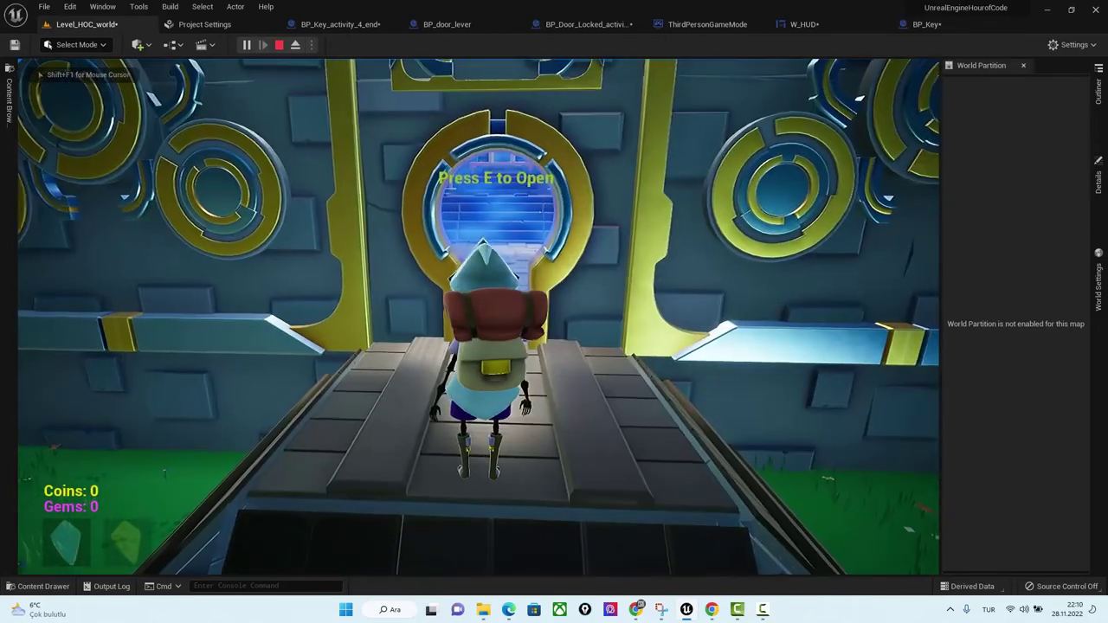
pyautogui.press('Escape')
pyautogui.click(946, 30)
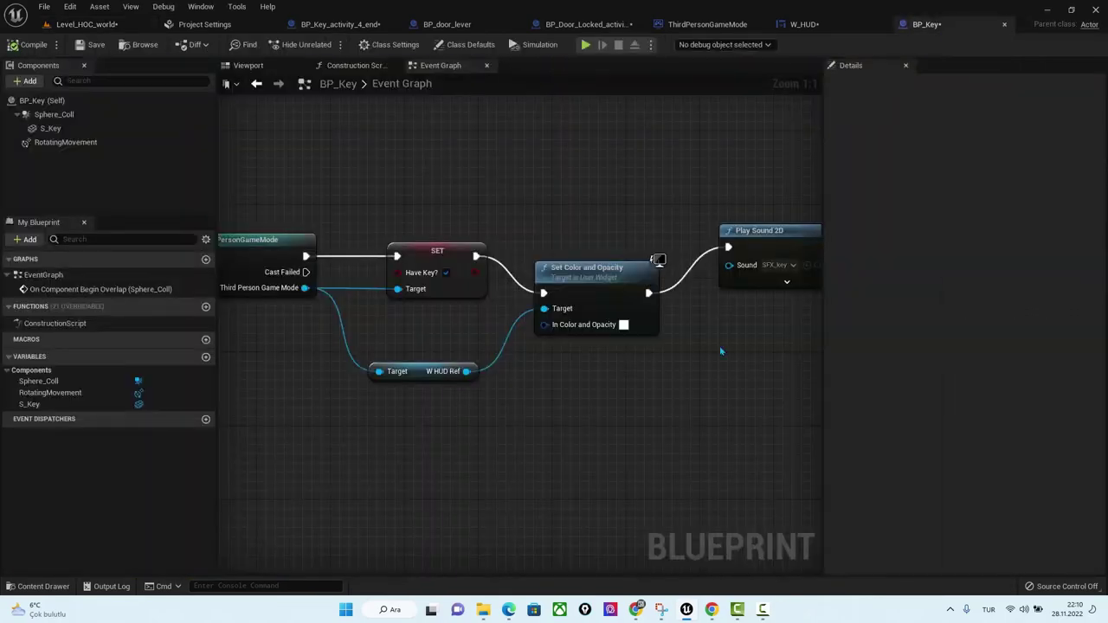
pyautogui.click(623, 325)
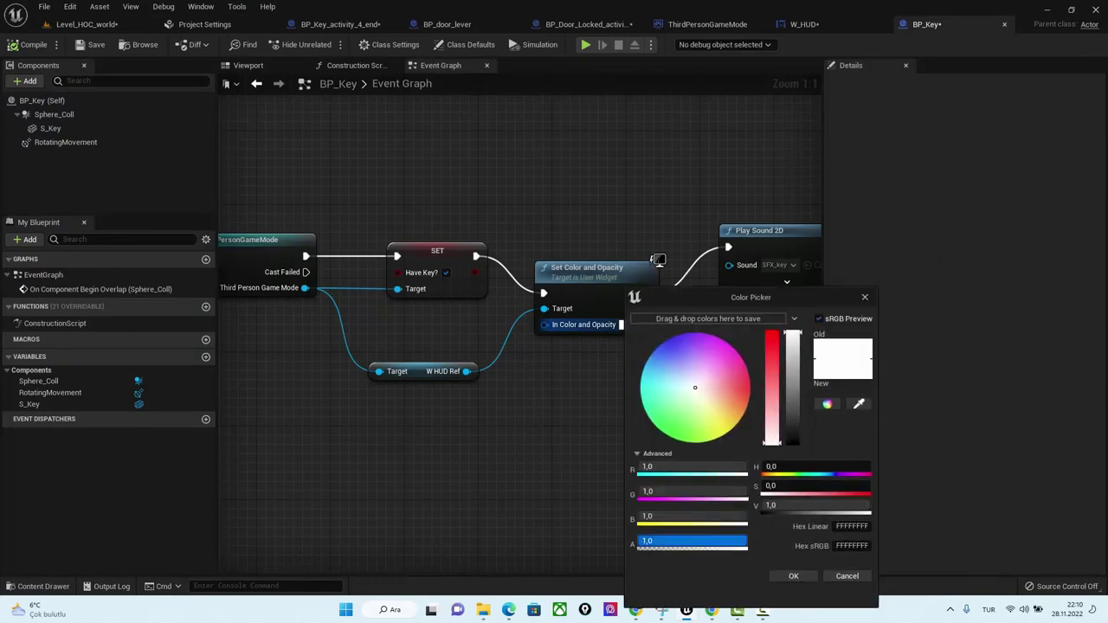
pyautogui.click(795, 576)
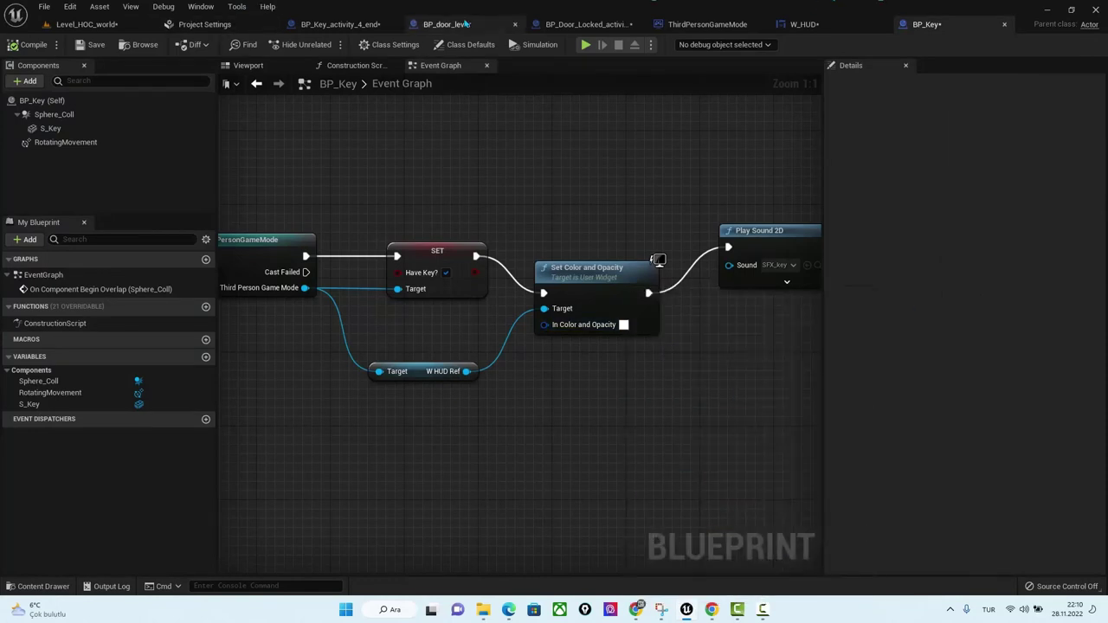
pyautogui.click(330, 26)
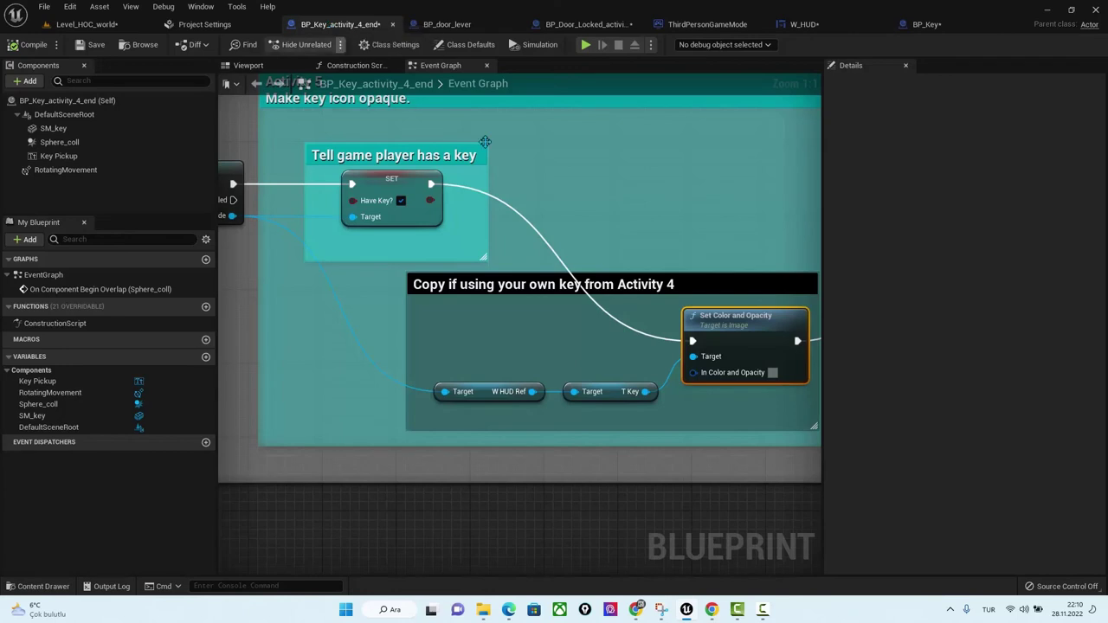
pyautogui.click(928, 25)
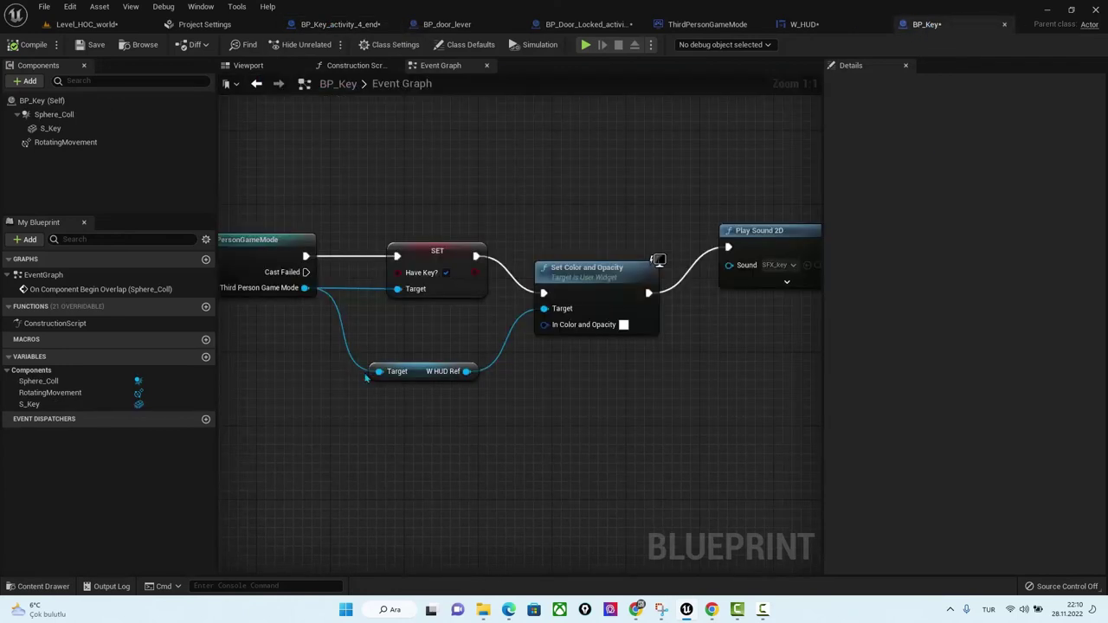
# Add a T Key getter off W HUD Ref.
pyautogui.moveTo(725, 348); pyautogui.dragTo(644, 335, button='right')
pyautogui.moveTo(386, 358); pyautogui.dragTo(438, 421)
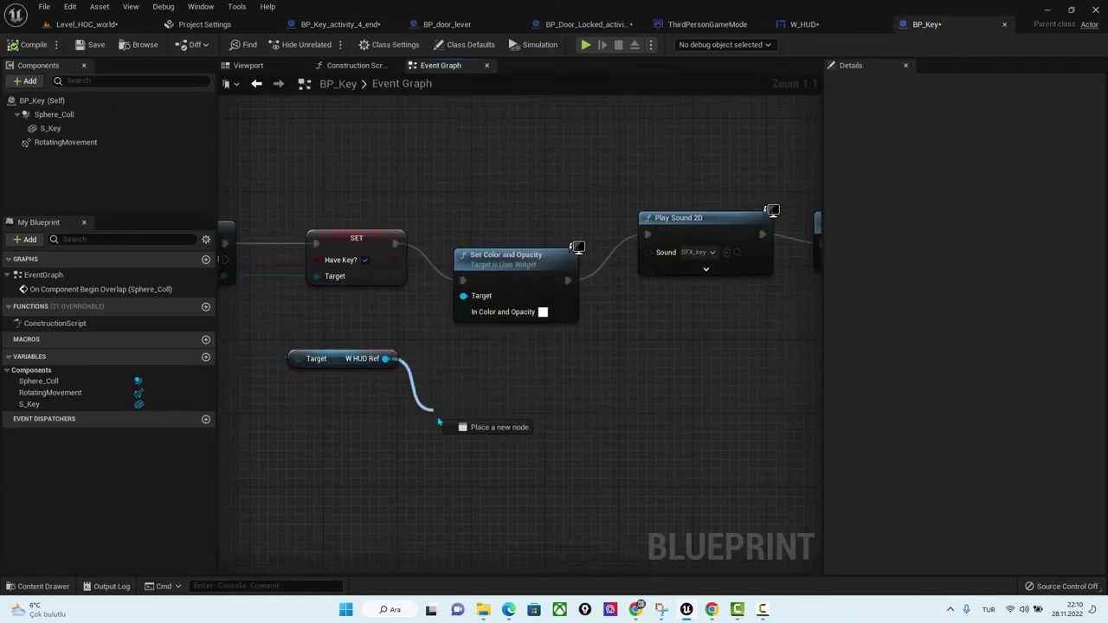
pyautogui.write('t ke')
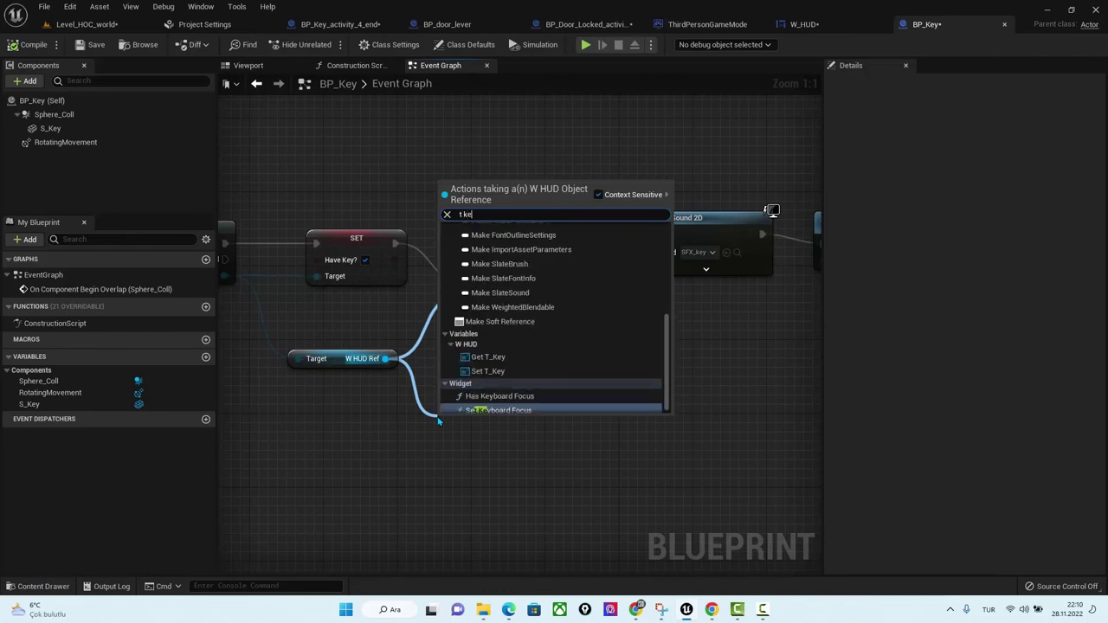
pyautogui.write('y')
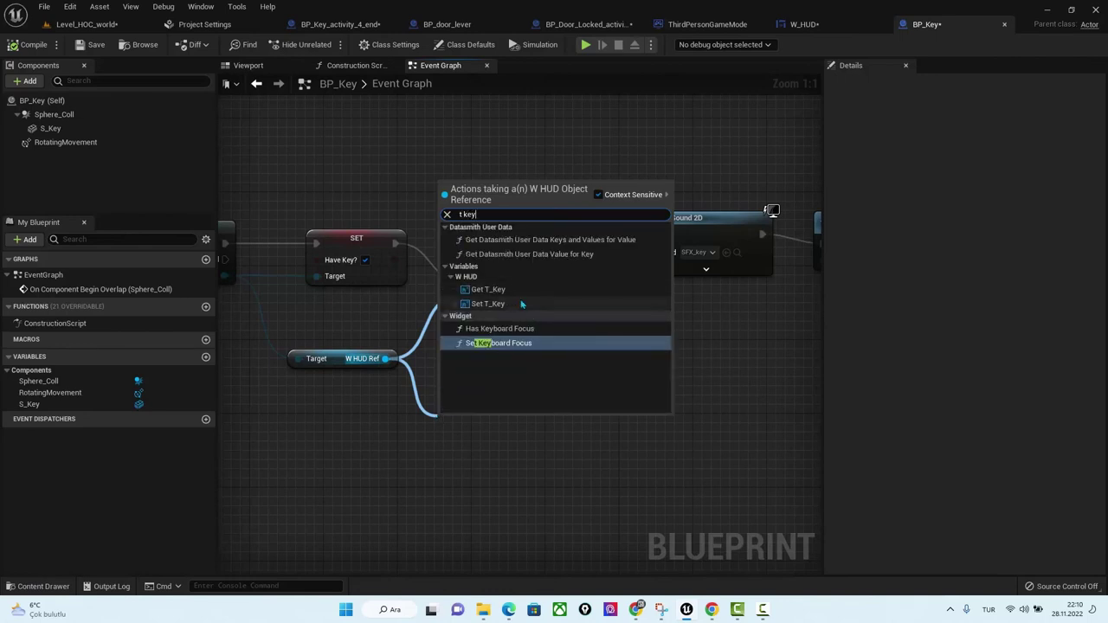
pyautogui.click(520, 294)
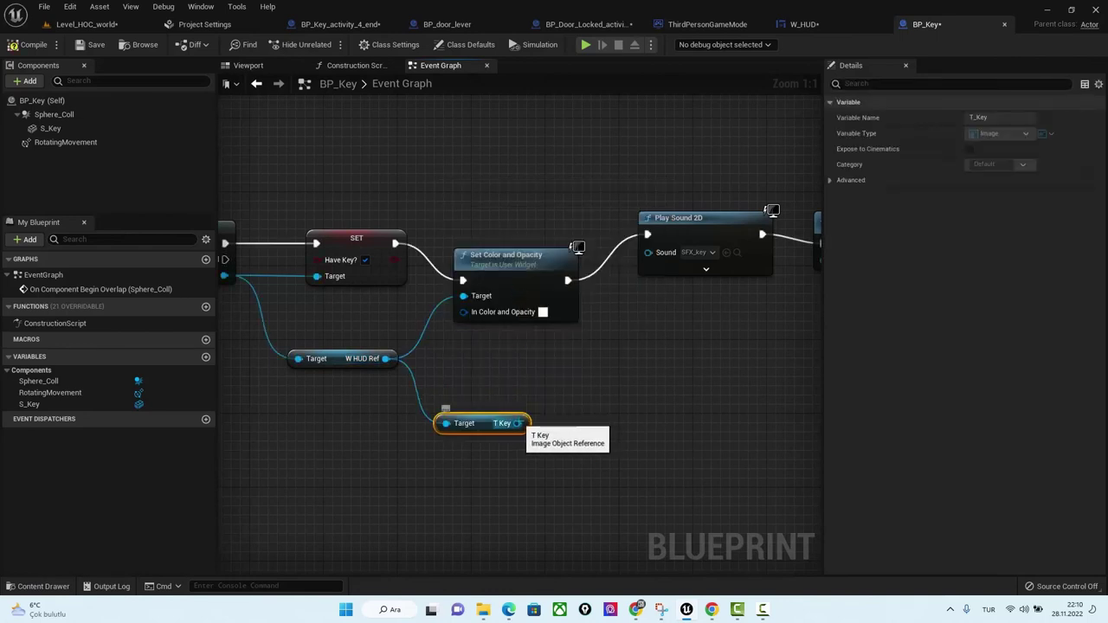
# Connect T Key to Set Color and Opacity's Target, deleting the old W HUD Ref wire.
pyautogui.moveTo(517, 423); pyautogui.dragTo(463, 296)
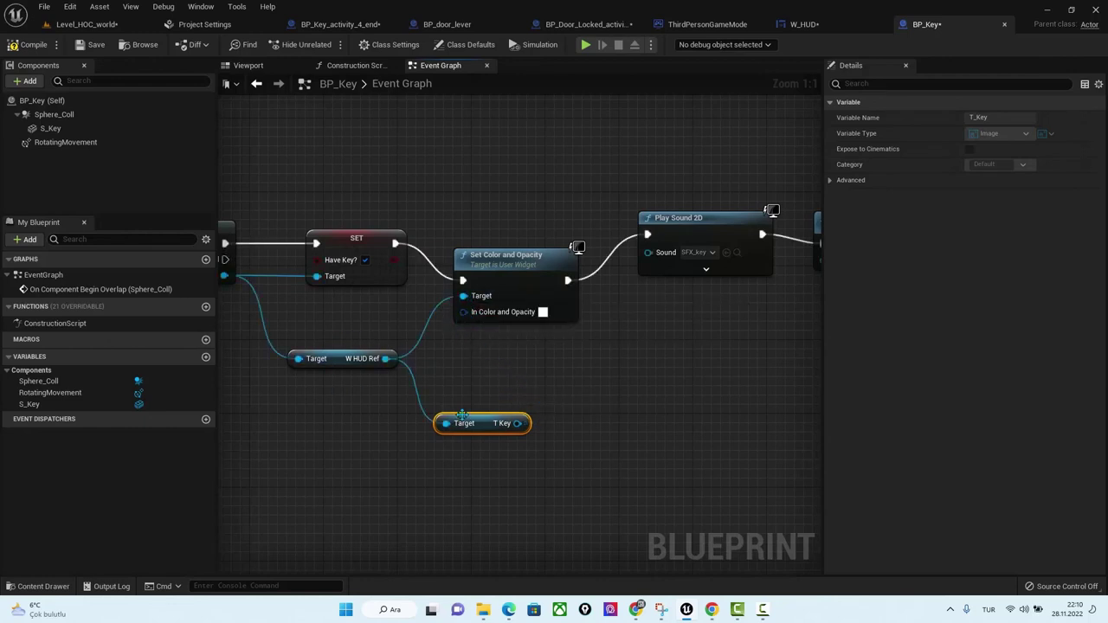
pyautogui.moveTo(485, 267); pyautogui.dragTo(539, 286)
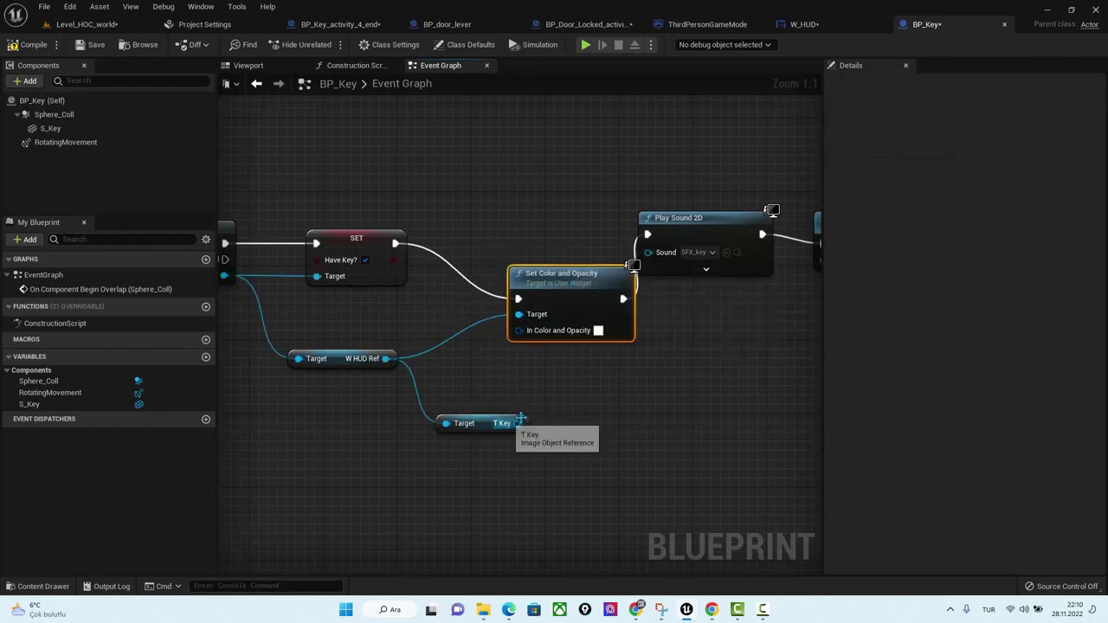
pyautogui.moveTo(522, 422); pyautogui.dragTo(519, 315)
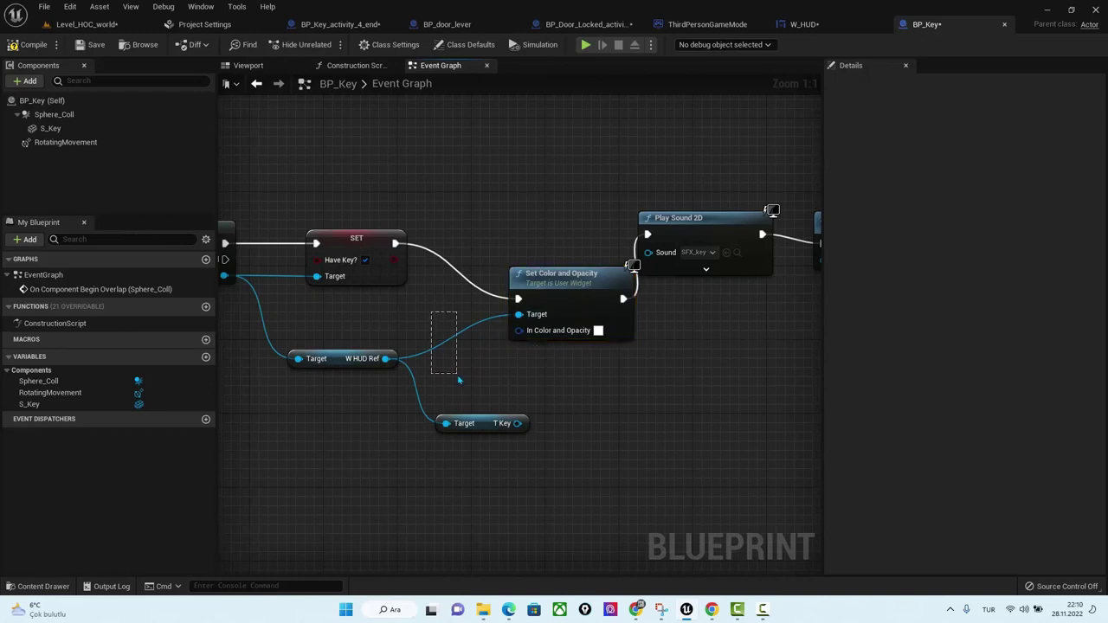
pyautogui.doubleClick(430, 344)
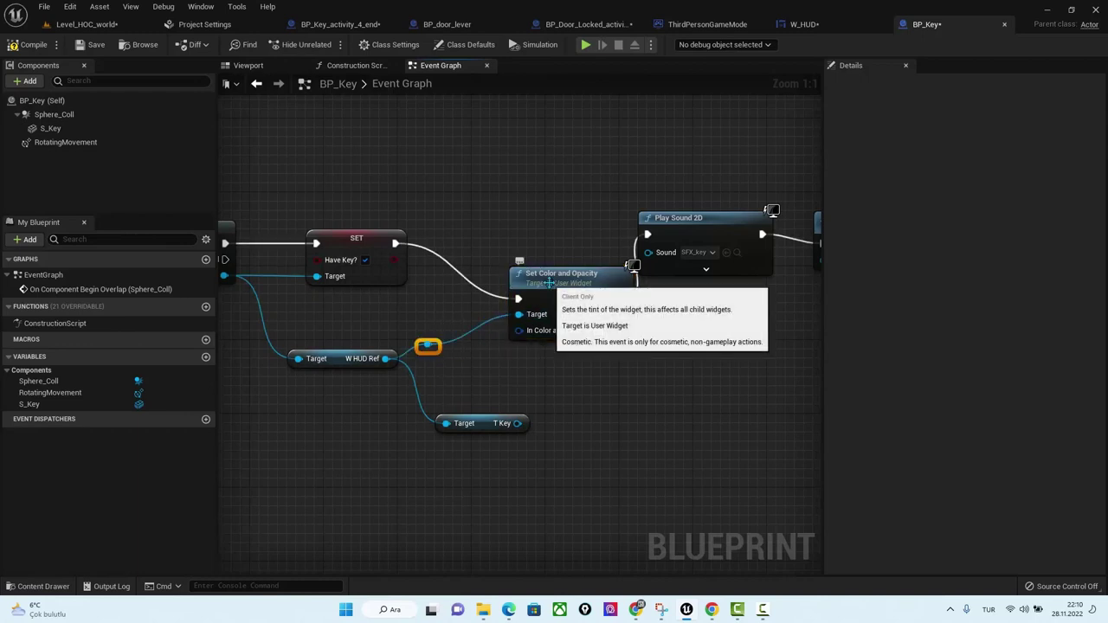
pyautogui.press('Delete')
pyautogui.press('Delete')
pyautogui.click(798, 24)
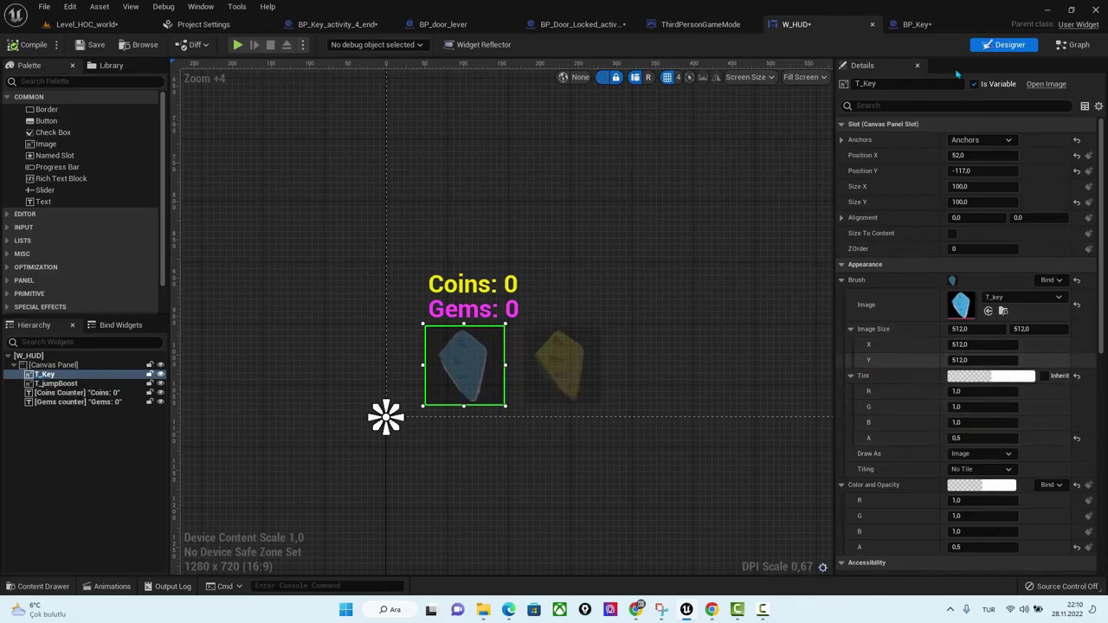
pyautogui.click(915, 24)
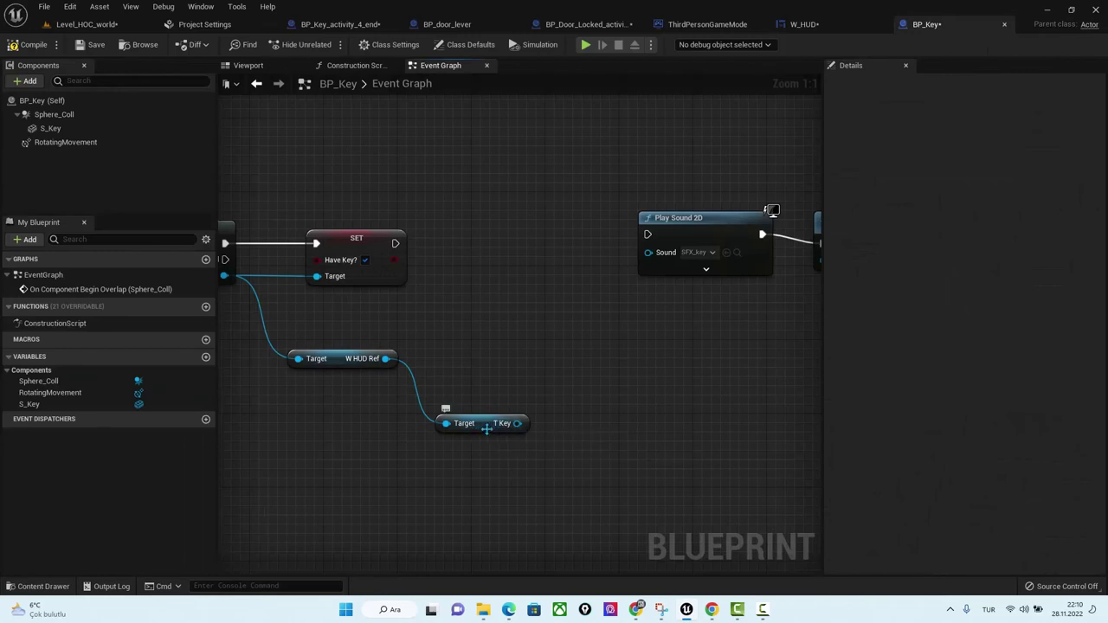
# Place the T Key getter beside W HUD Ref after checking T_Key in the W_HUD designer.
pyautogui.moveTo(476, 424); pyautogui.dragTo(480, 346)
pyautogui.moveTo(426, 411); pyautogui.dragTo(597, 430, button='right')
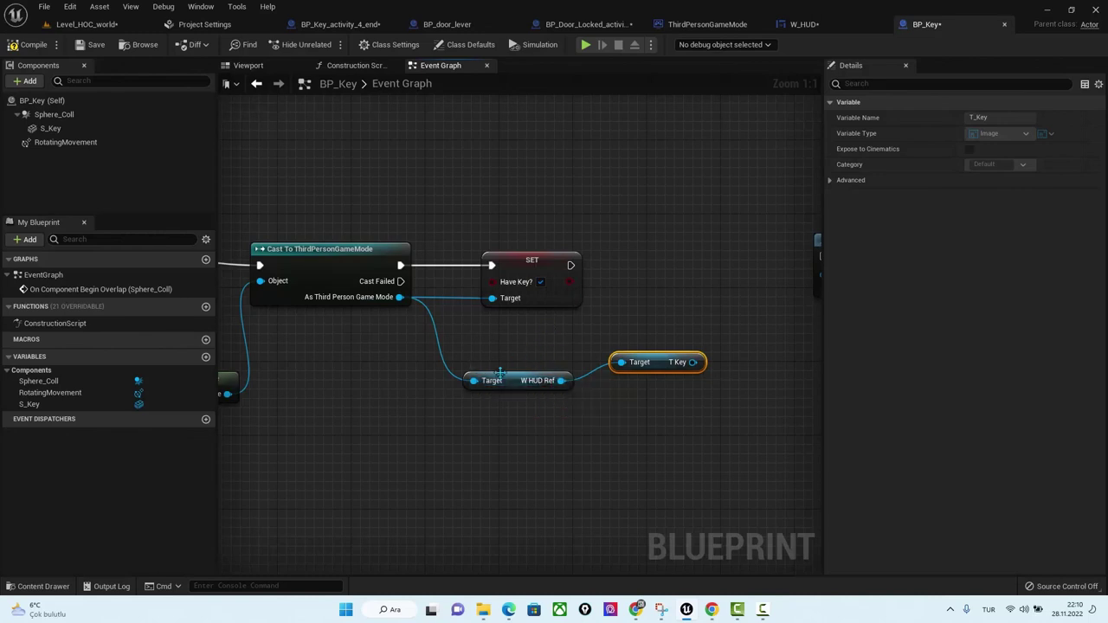
pyautogui.click(804, 24)
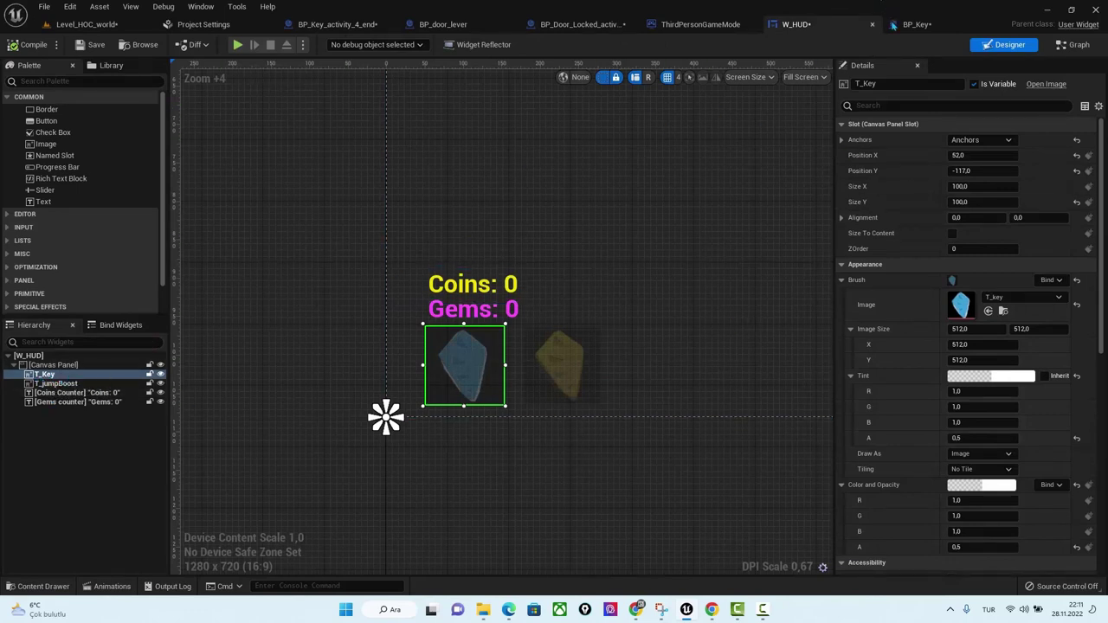
pyautogui.click(900, 24)
pyautogui.moveTo(728, 305); pyautogui.dragTo(617, 308, button='right')
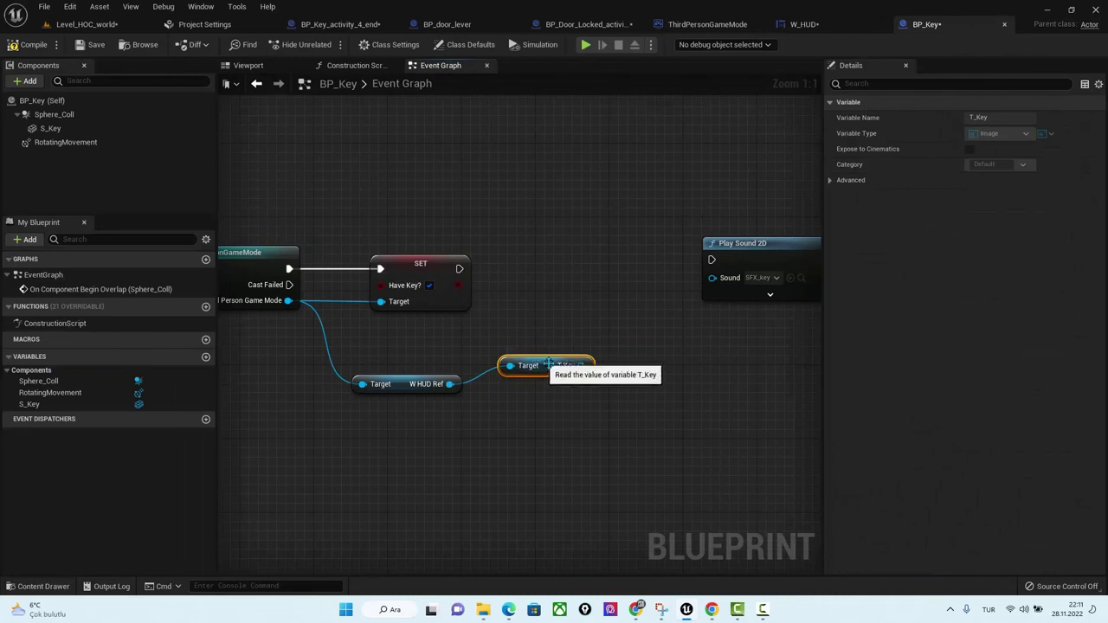
pyautogui.moveTo(589, 368)
pyautogui.mouseDown()
pyautogui.moveTo(578, 386)
pyautogui.moveTo(634, 364)
pyautogui.mouseUp()
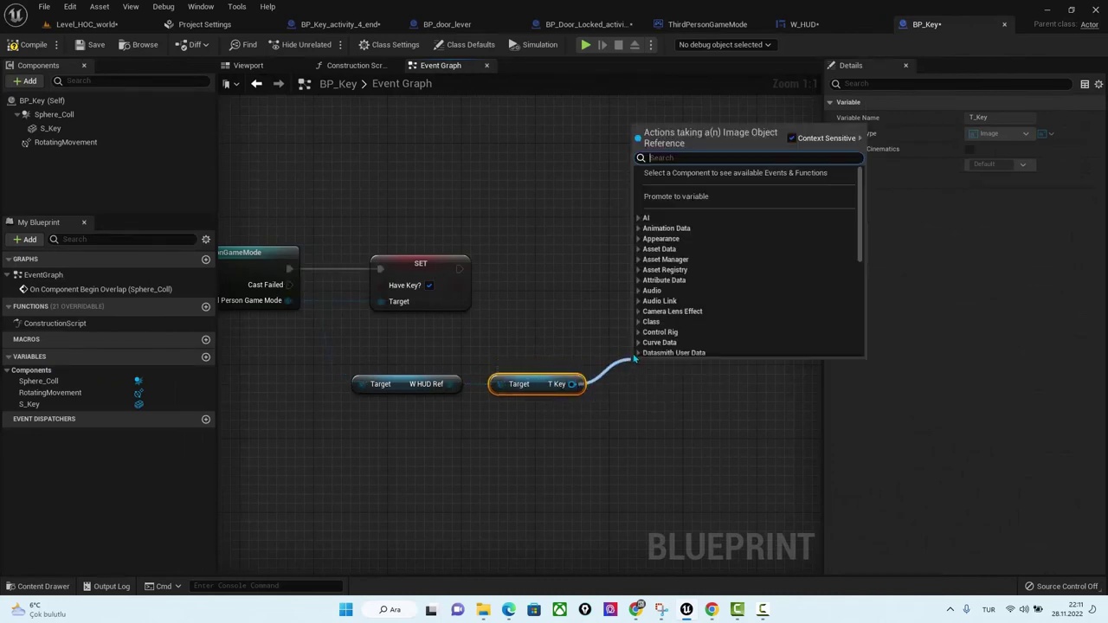
# Discard the mistakenly added Color And Opacity node from the graph.
pyautogui.write('col')
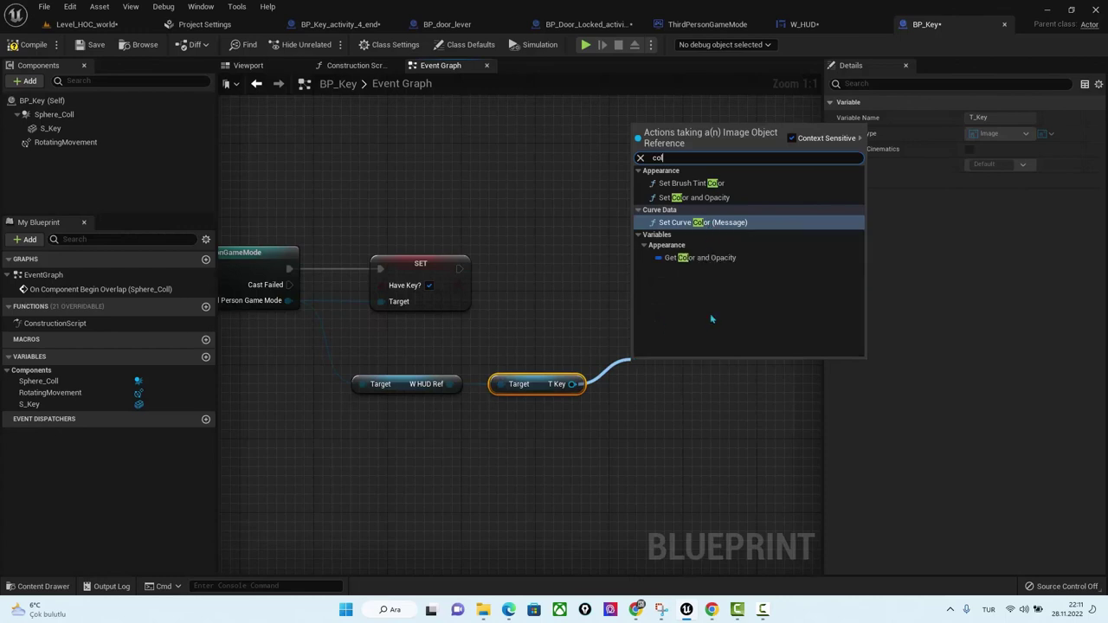
pyautogui.press('Escape')
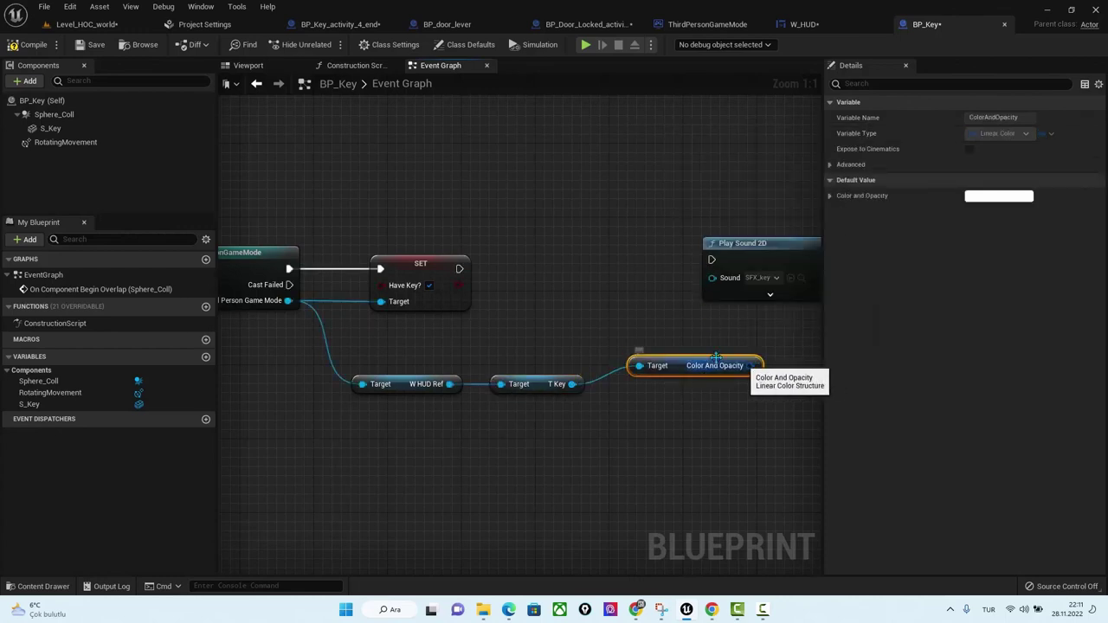
pyautogui.moveTo(783, 355); pyautogui.dragTo(714, 411)
pyautogui.press('Delete')
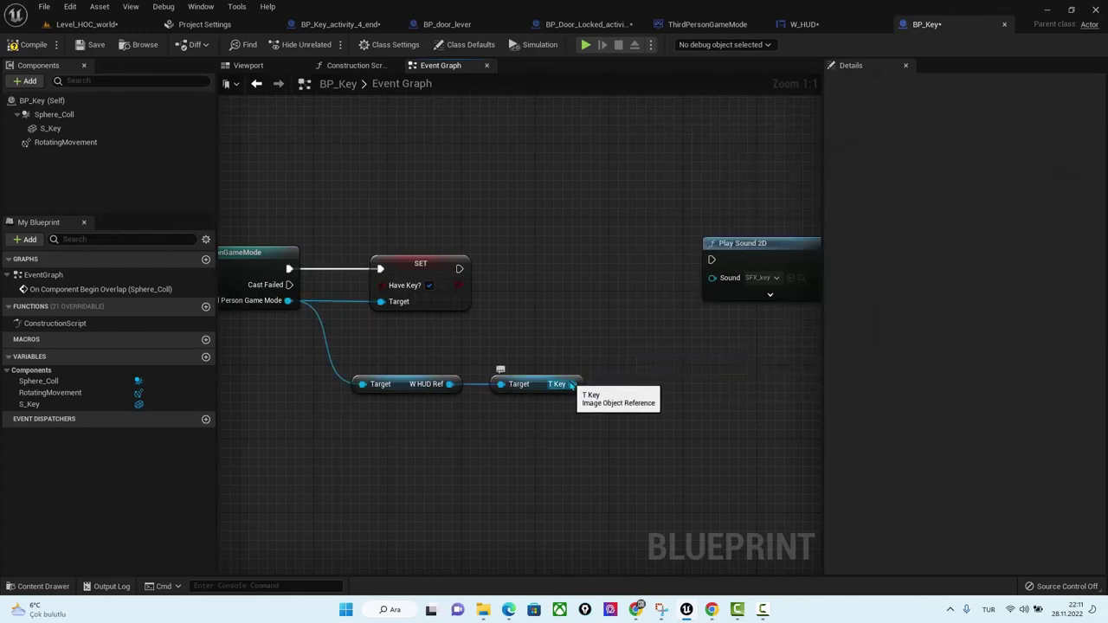
# Add Set Color and Opacity on T Key between the Have Key set and Play Sound 2D, using opaque white.
pyautogui.moveTo(571, 384); pyautogui.dragTo(600, 362)
pyautogui.write('col')
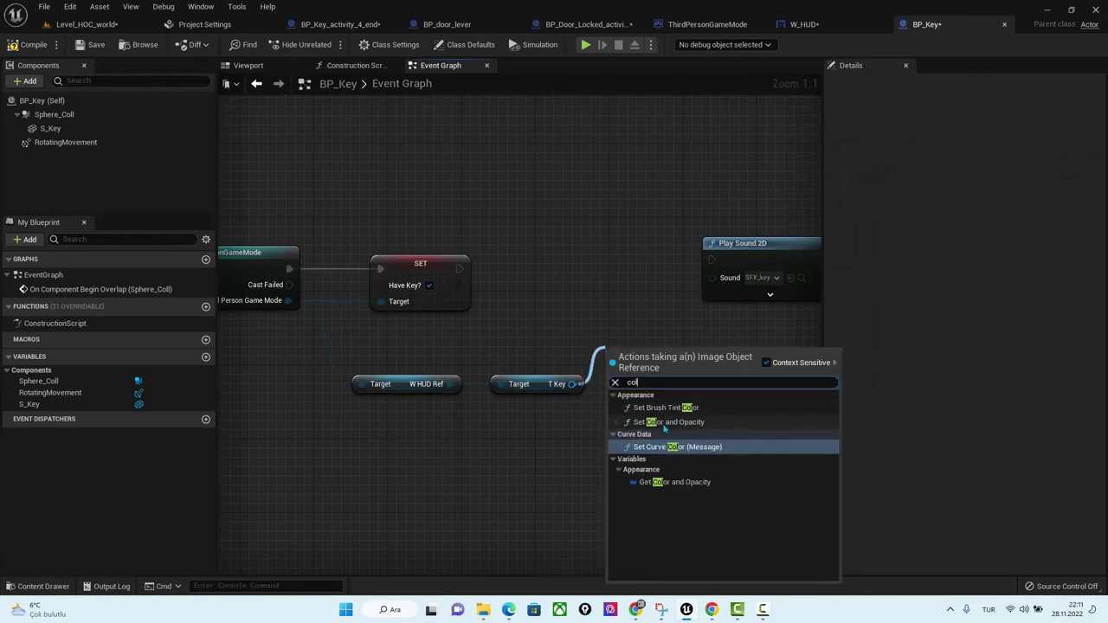
pyautogui.click(669, 423)
pyautogui.moveTo(459, 269)
pyautogui.mouseDown()
pyautogui.moveTo(619, 379)
pyautogui.moveTo(622, 262)
pyautogui.moveTo(603, 243)
pyautogui.moveTo(712, 259)
pyautogui.mouseUp()
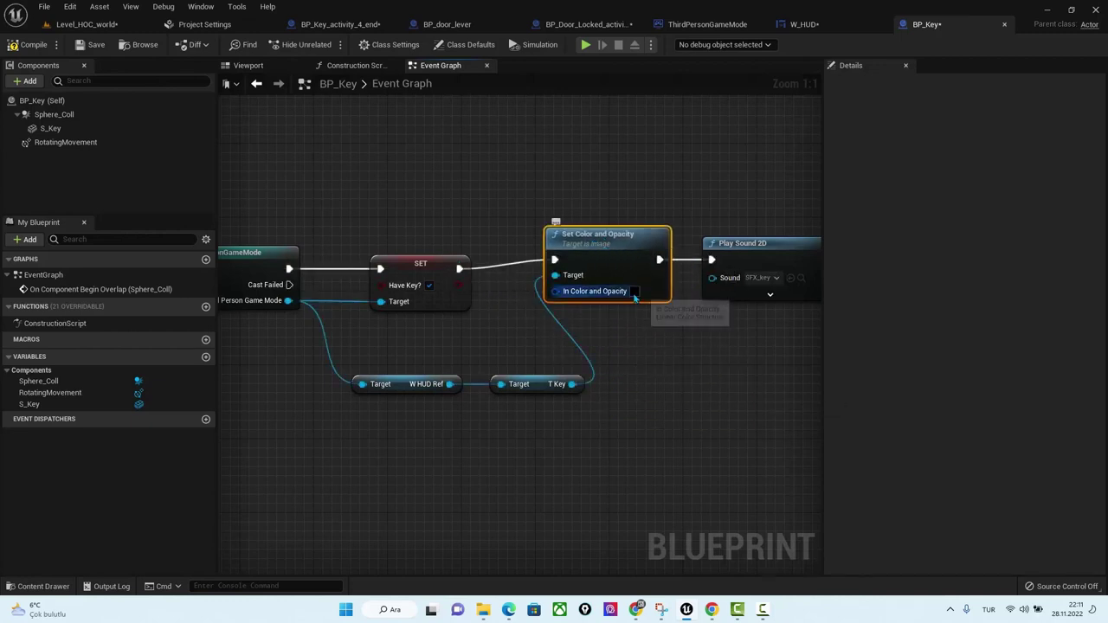
pyautogui.click(634, 291)
pyautogui.moveTo(793, 391); pyautogui.dragTo(805, 270)
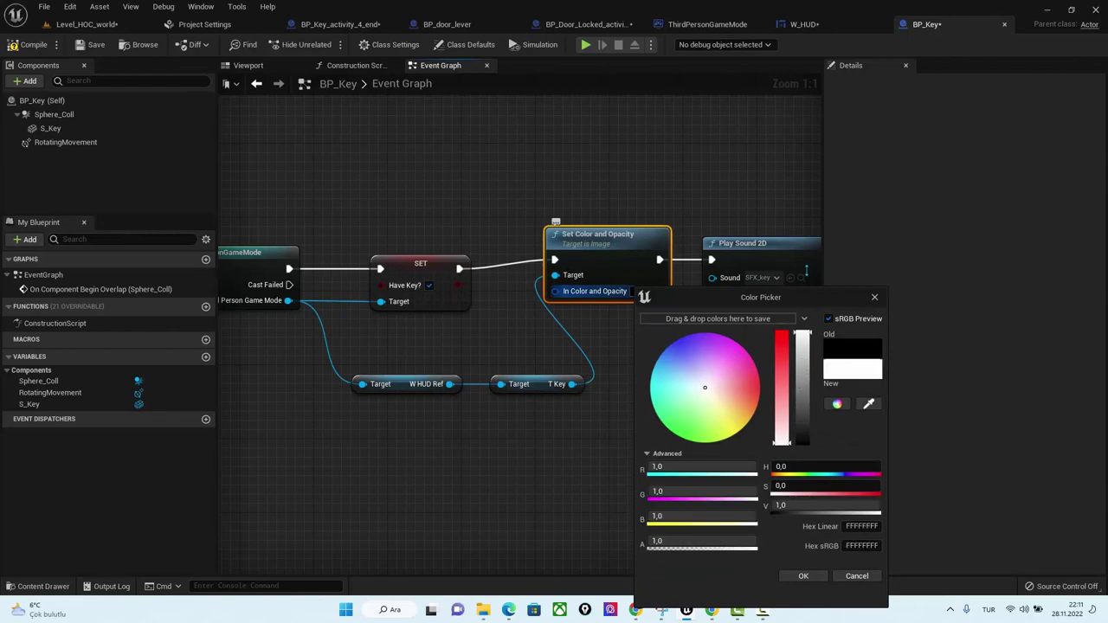
pyautogui.click(804, 577)
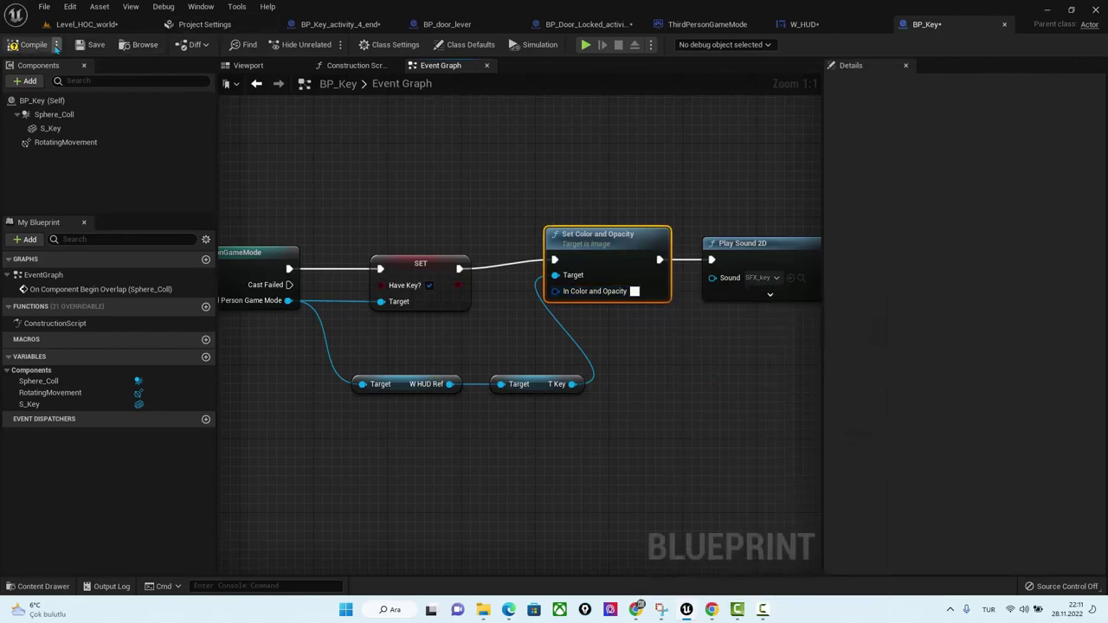
pyautogui.click(94, 25)
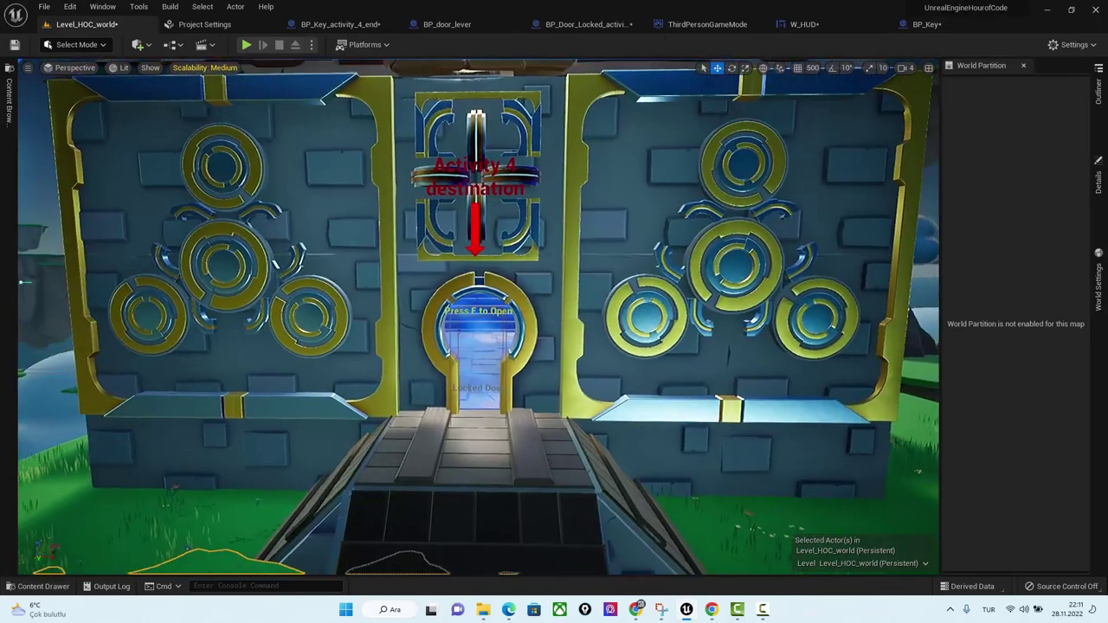
# Start a Play From Here session at a spot beside the key.
pyautogui.moveTo(542, 250)
pyautogui.mouseDown(button='right')
pyautogui.moveTo(542, 286)
pyautogui.moveTo(542, 260)
pyautogui.mouseUp(button='right')
pyautogui.rightClick(582, 149)
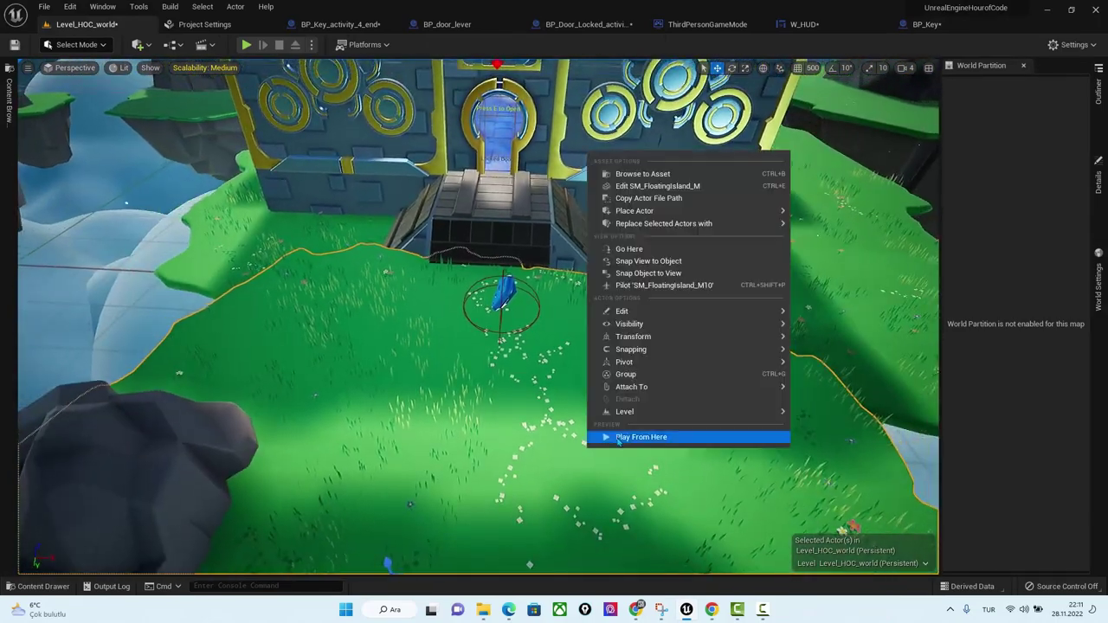
pyautogui.click(613, 437)
# Run the character through the keyhole doorway and back onto the grass, then end the session.
pyautogui.press('w')
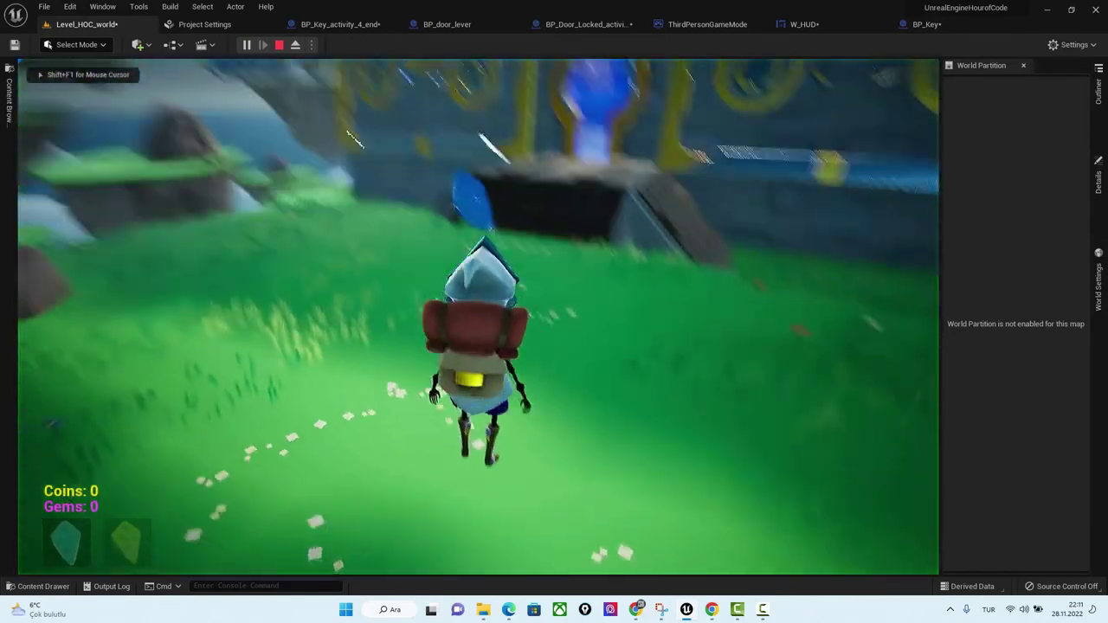
pyautogui.press('w')
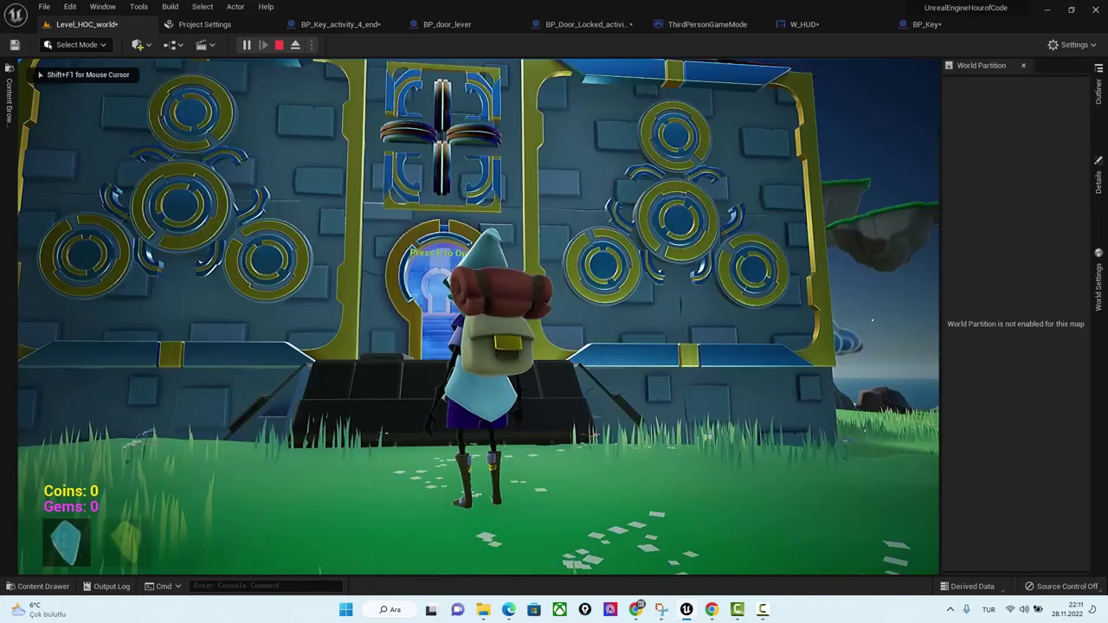
pyautogui.press('w')
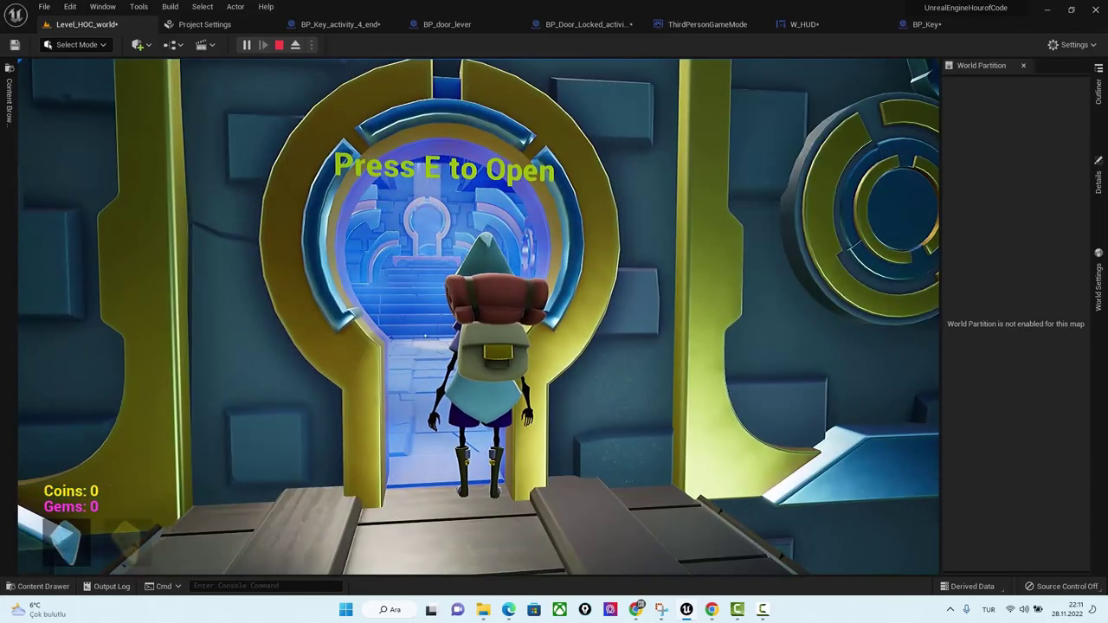
pyautogui.press('w')
pyautogui.press('s')
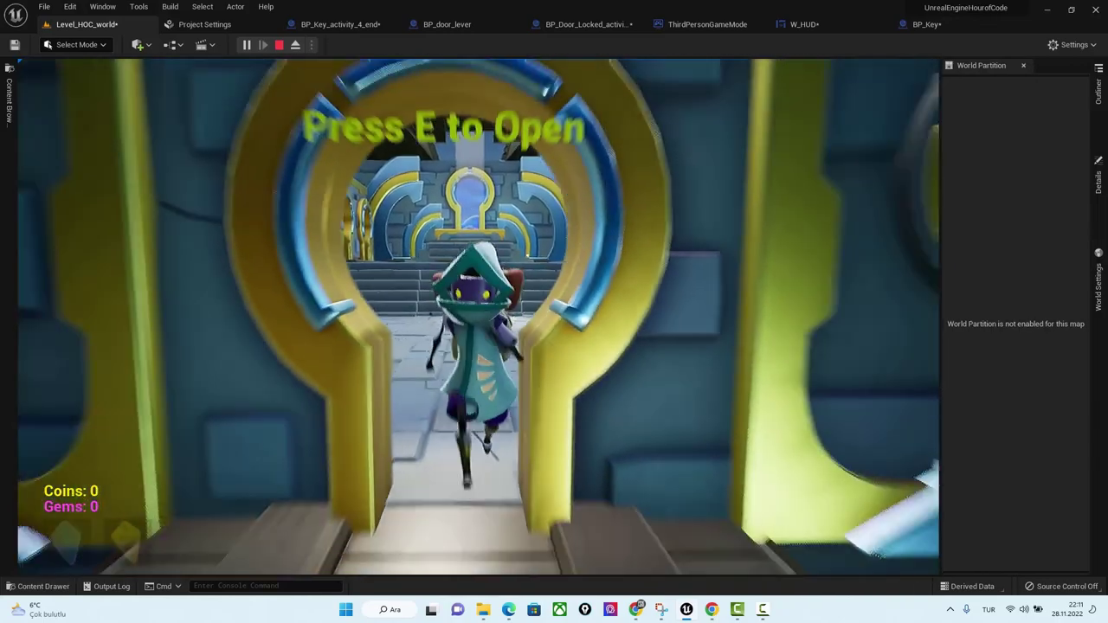
pyautogui.press('Escape')
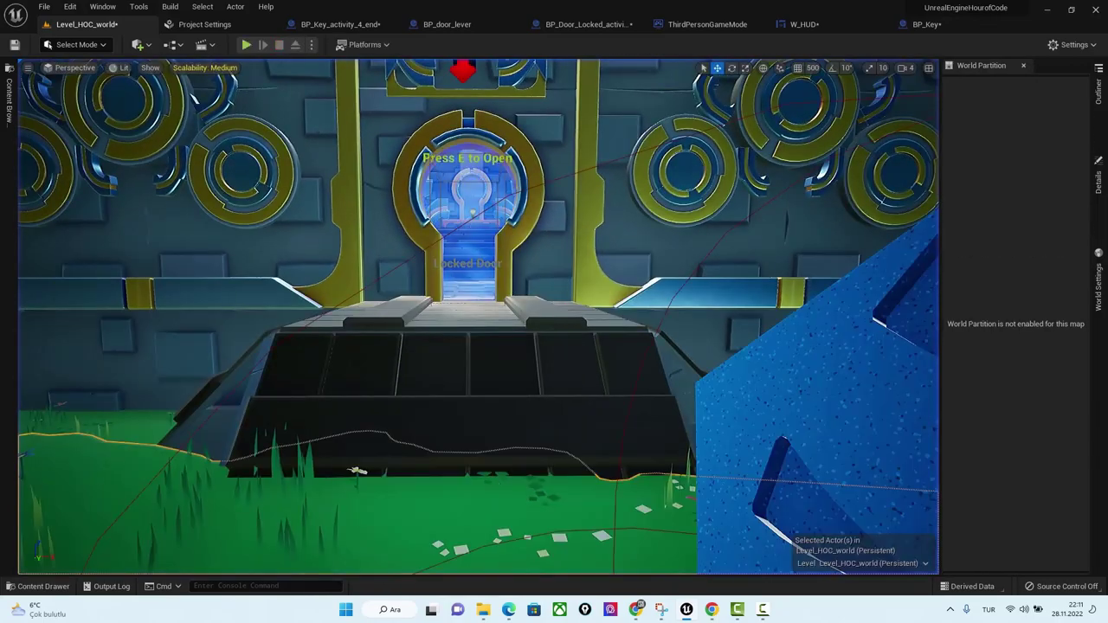